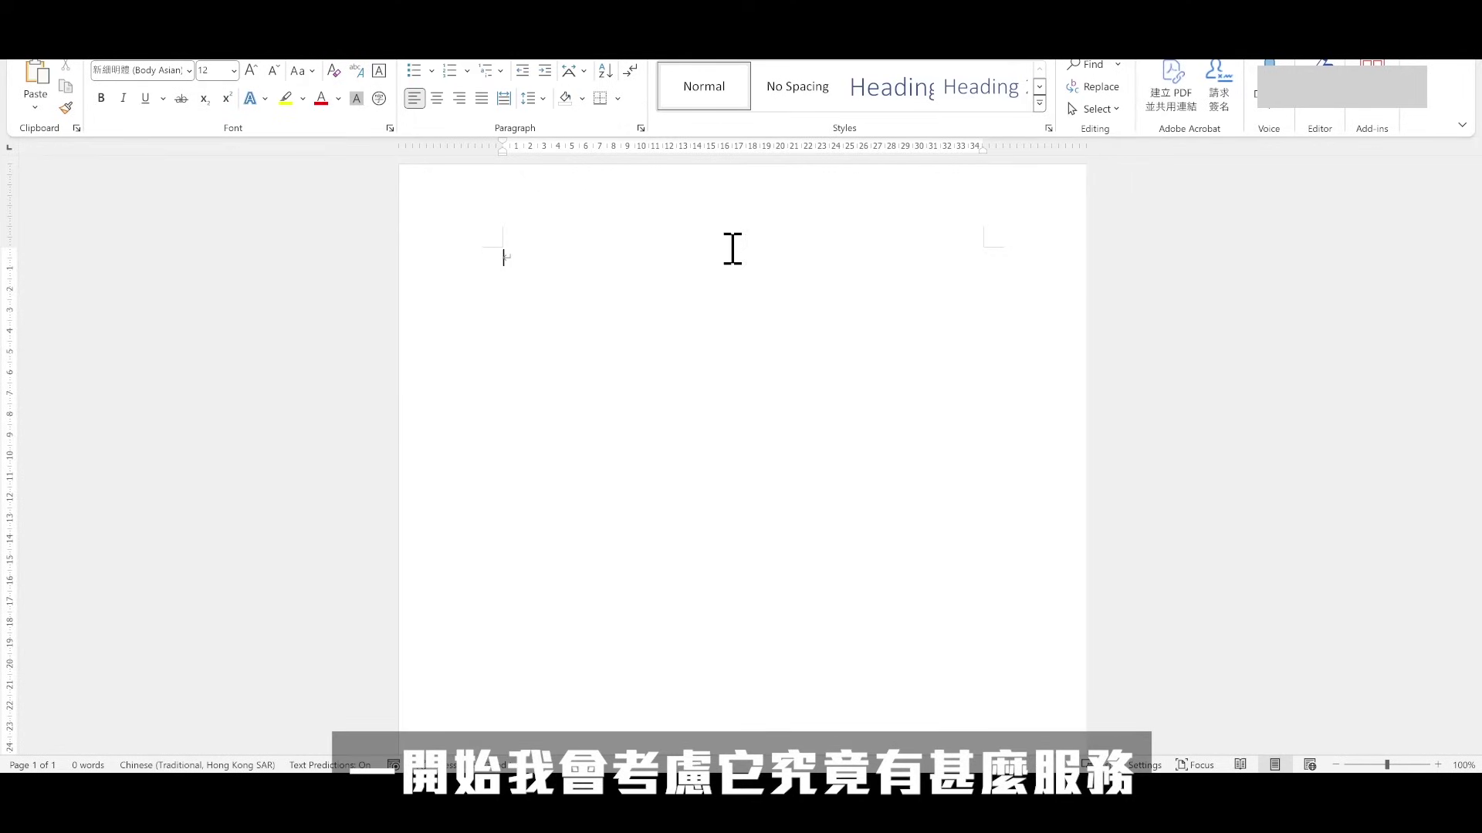
Step: List the services 開公司, 公司報稅 and 開銀行竹尸口 on three separate lines of the blank document
text(a)
text(公司)
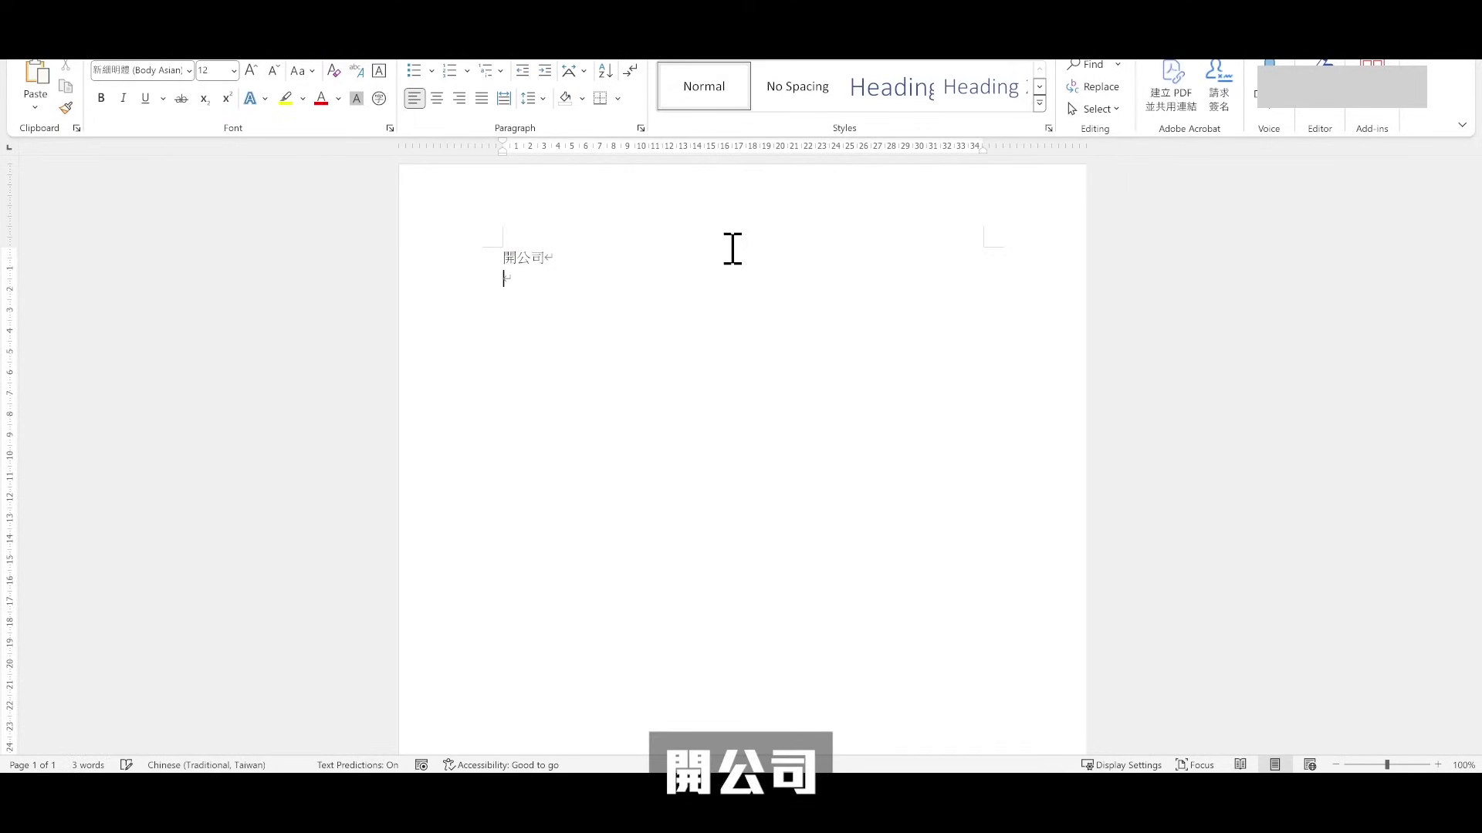
text(公司報竹木金)
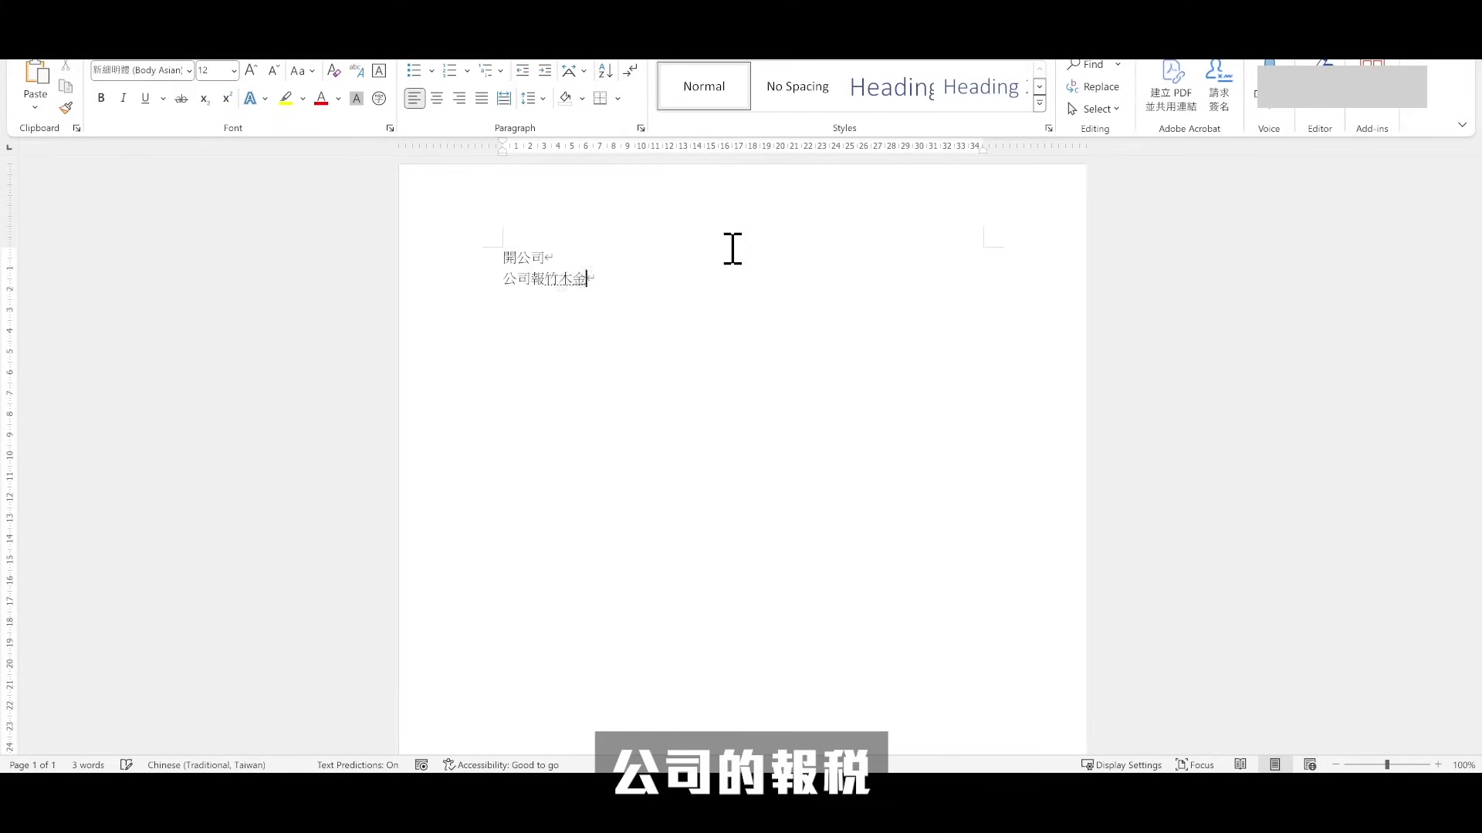
text(稅)
key(Return)
text(日弓開銀行竹尸口)
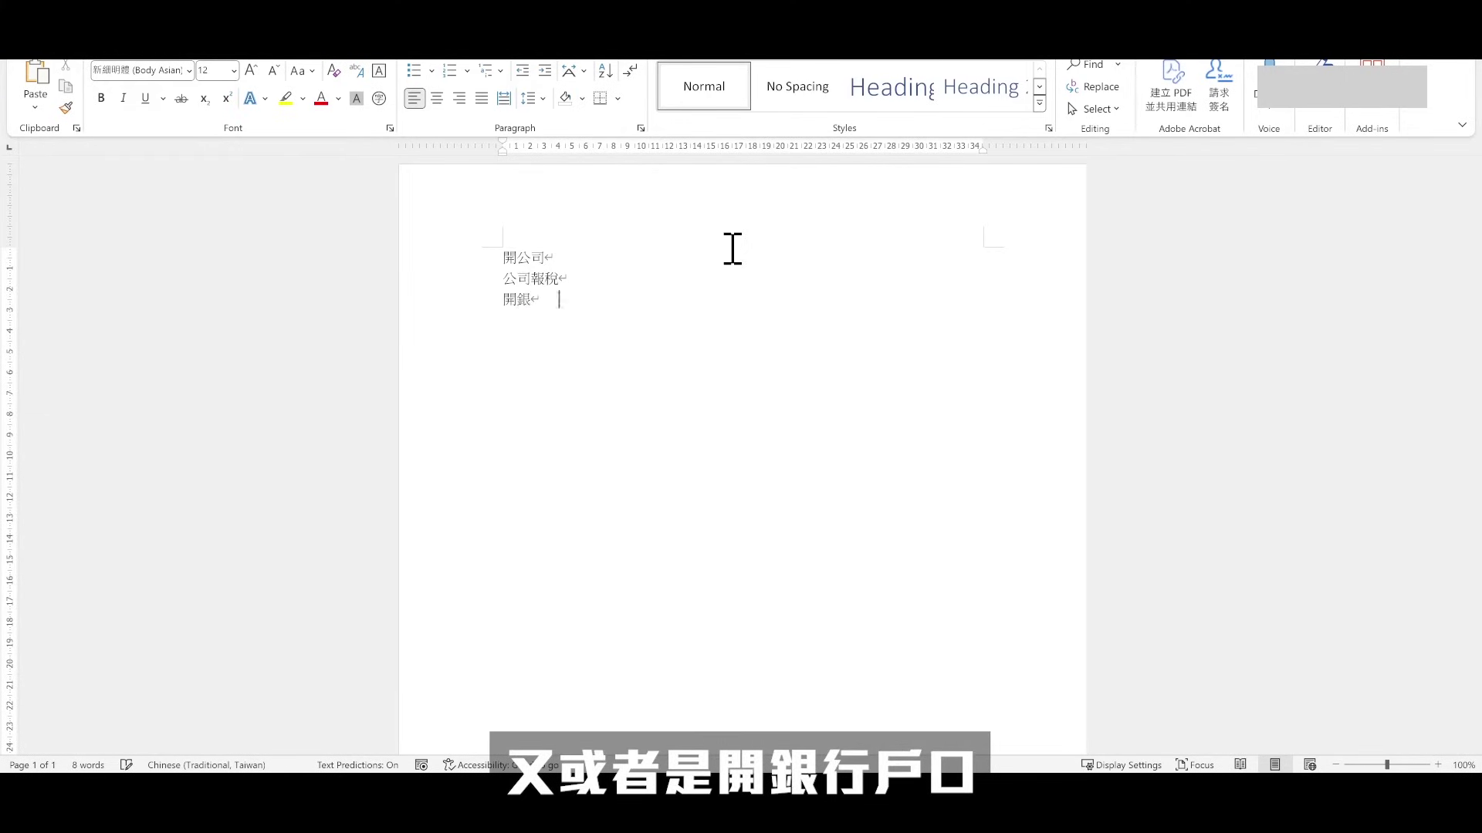
Step: Separate the three services into blocks headed Ad group 01, Ad group 02 and Ad group 03
click(463, 257)
click(463, 279)
click(461, 301)
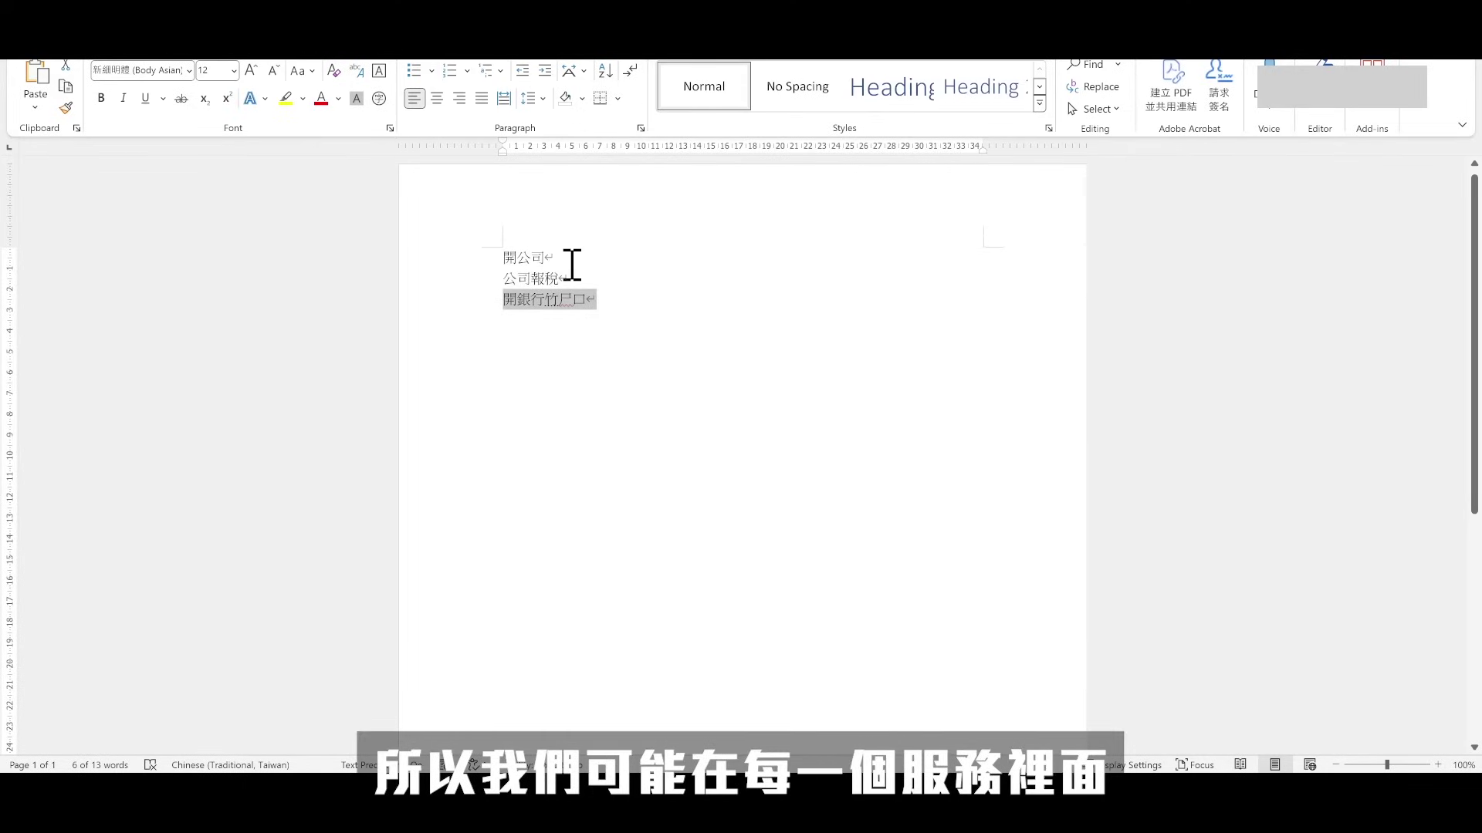
click(593, 261)
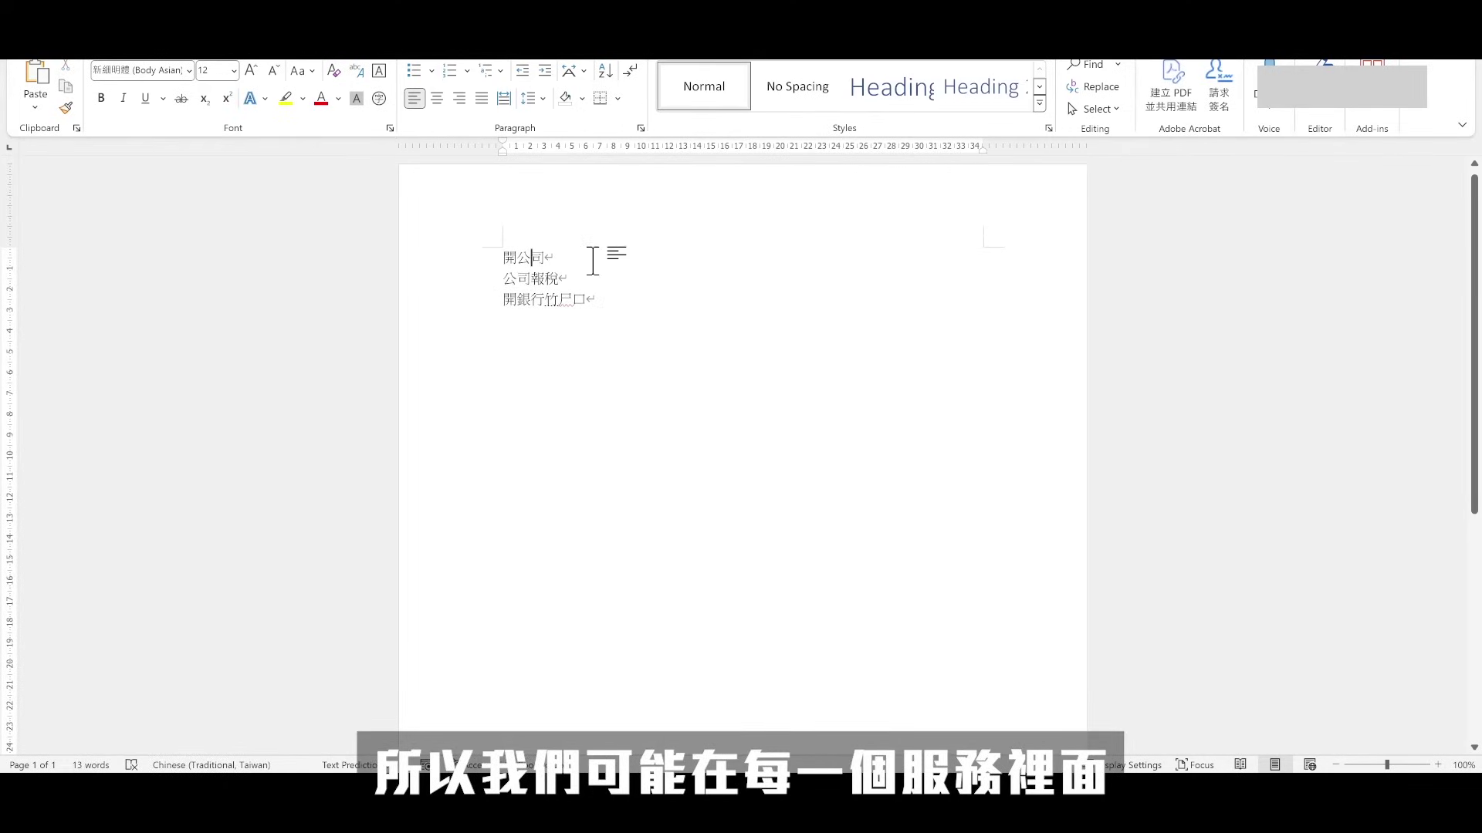
key(Home)
key(Return)
key(Up)
text(A 杰)
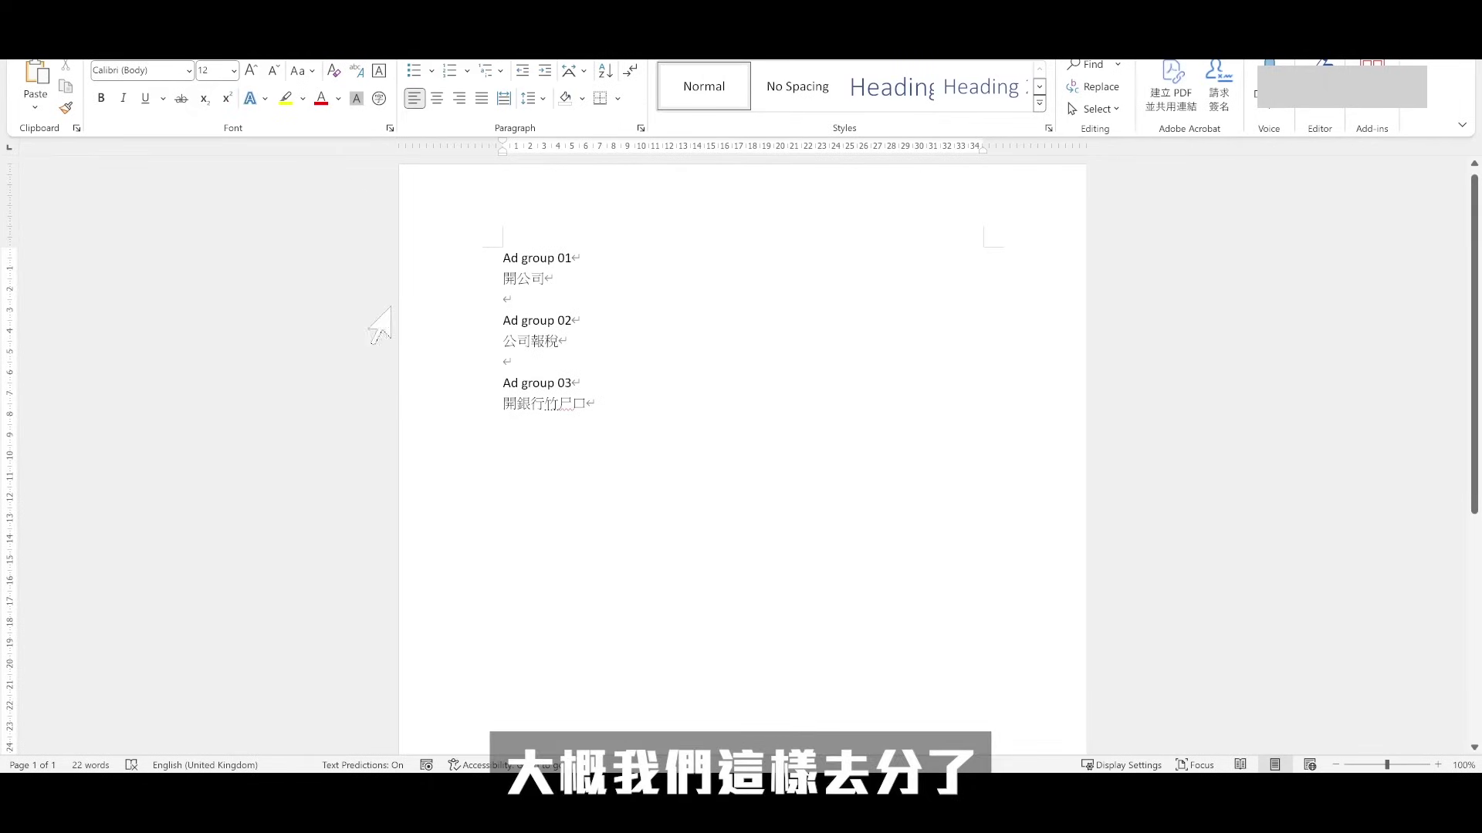
Step: Add a dash-bulleted "keywords" line under 開公司 in Ad group 01
scroll(698, 387, up, 4)
click(537, 274)
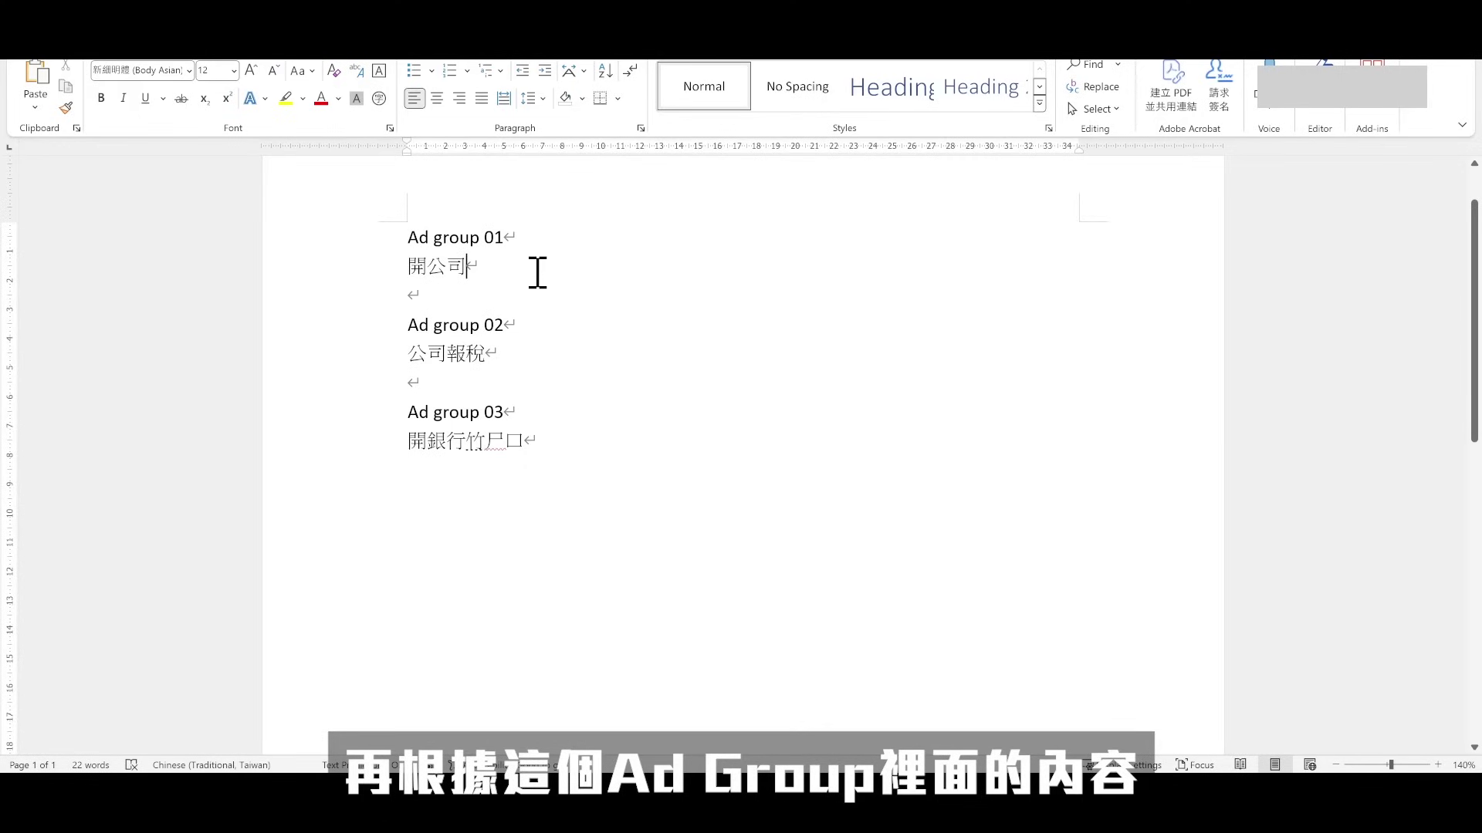
key(Return)
click(414, 295)
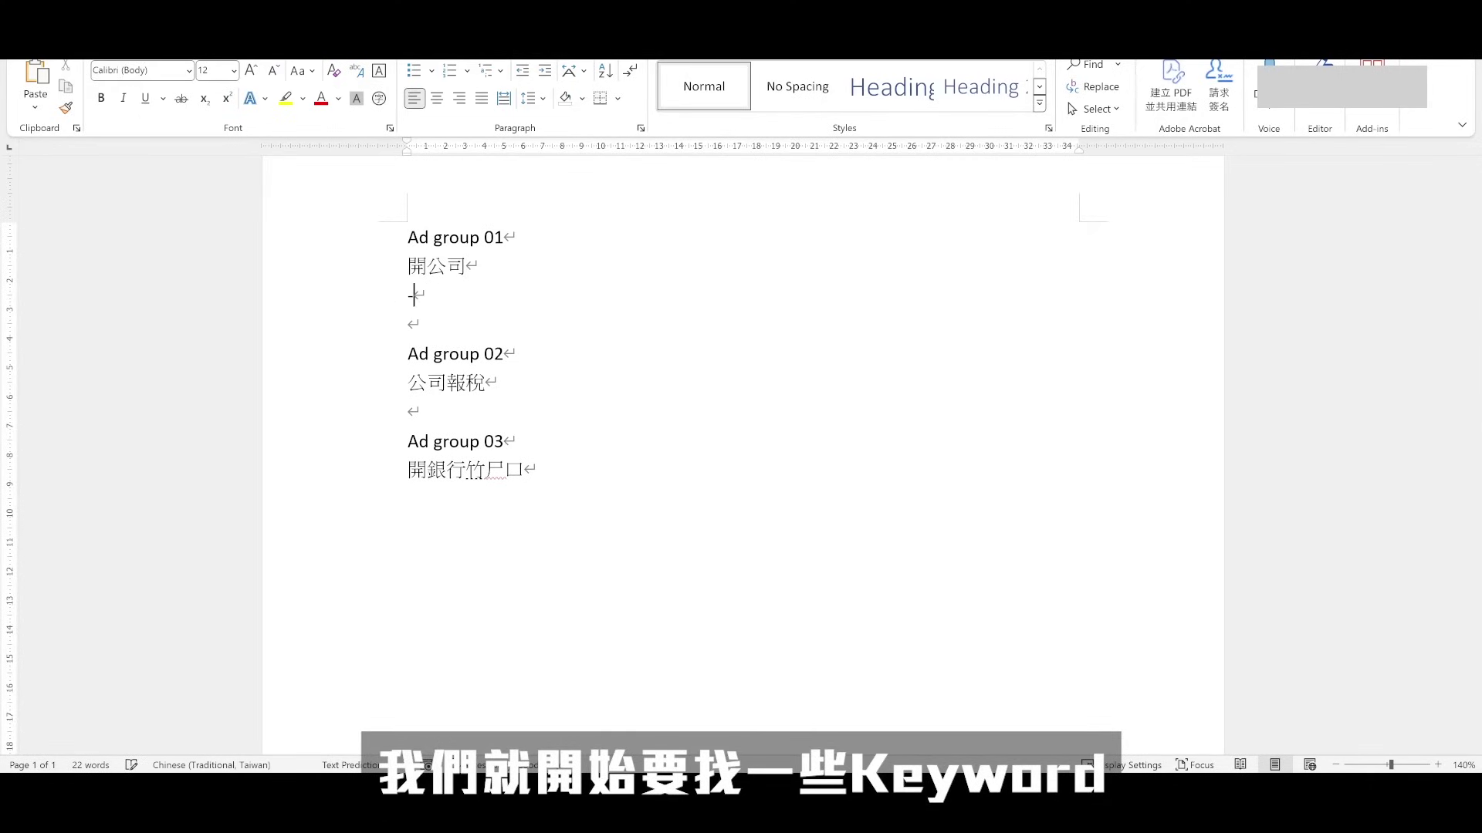
text(keywords)
click(326, 296)
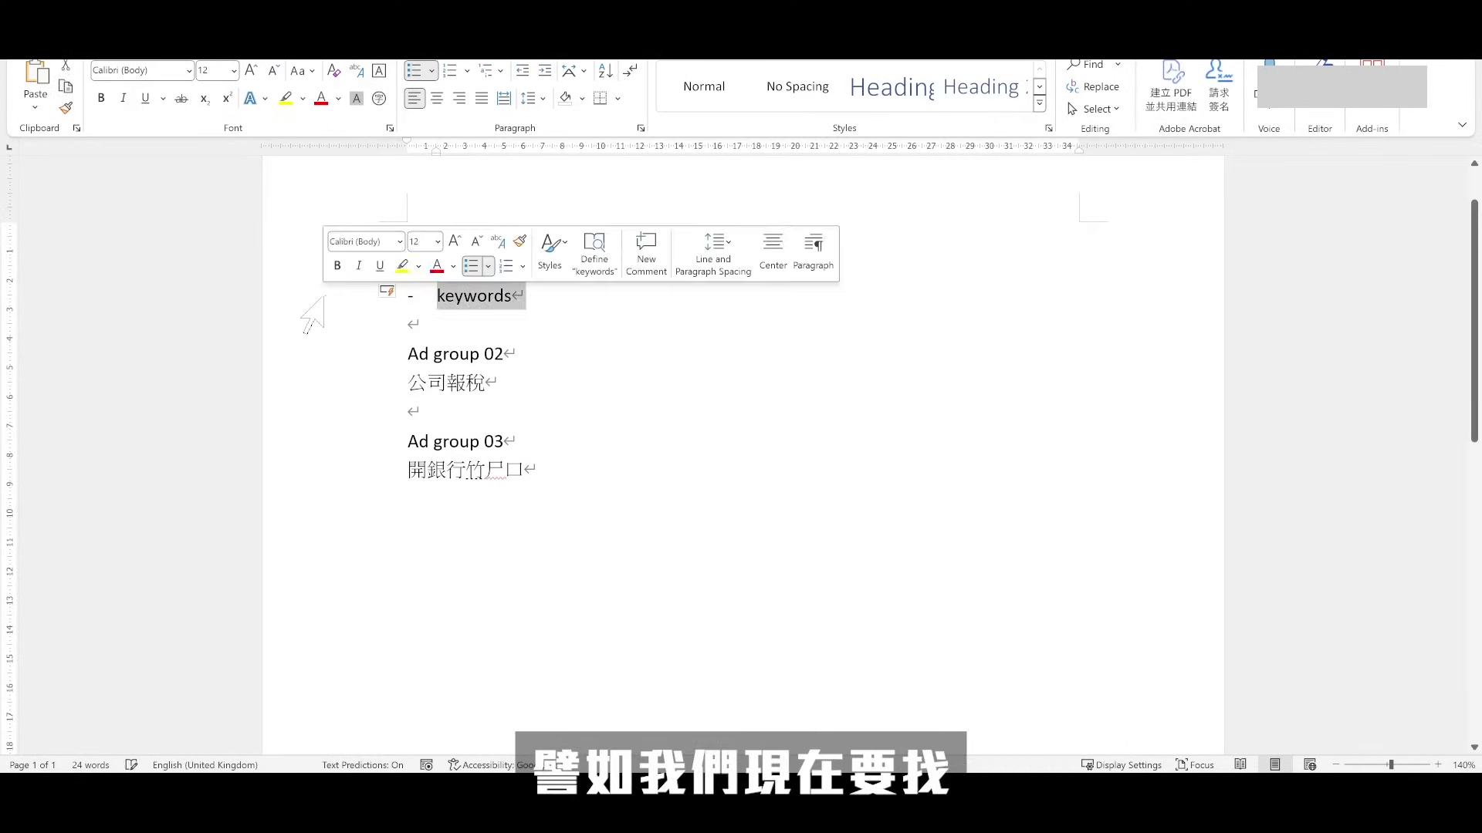
click(579, 323)
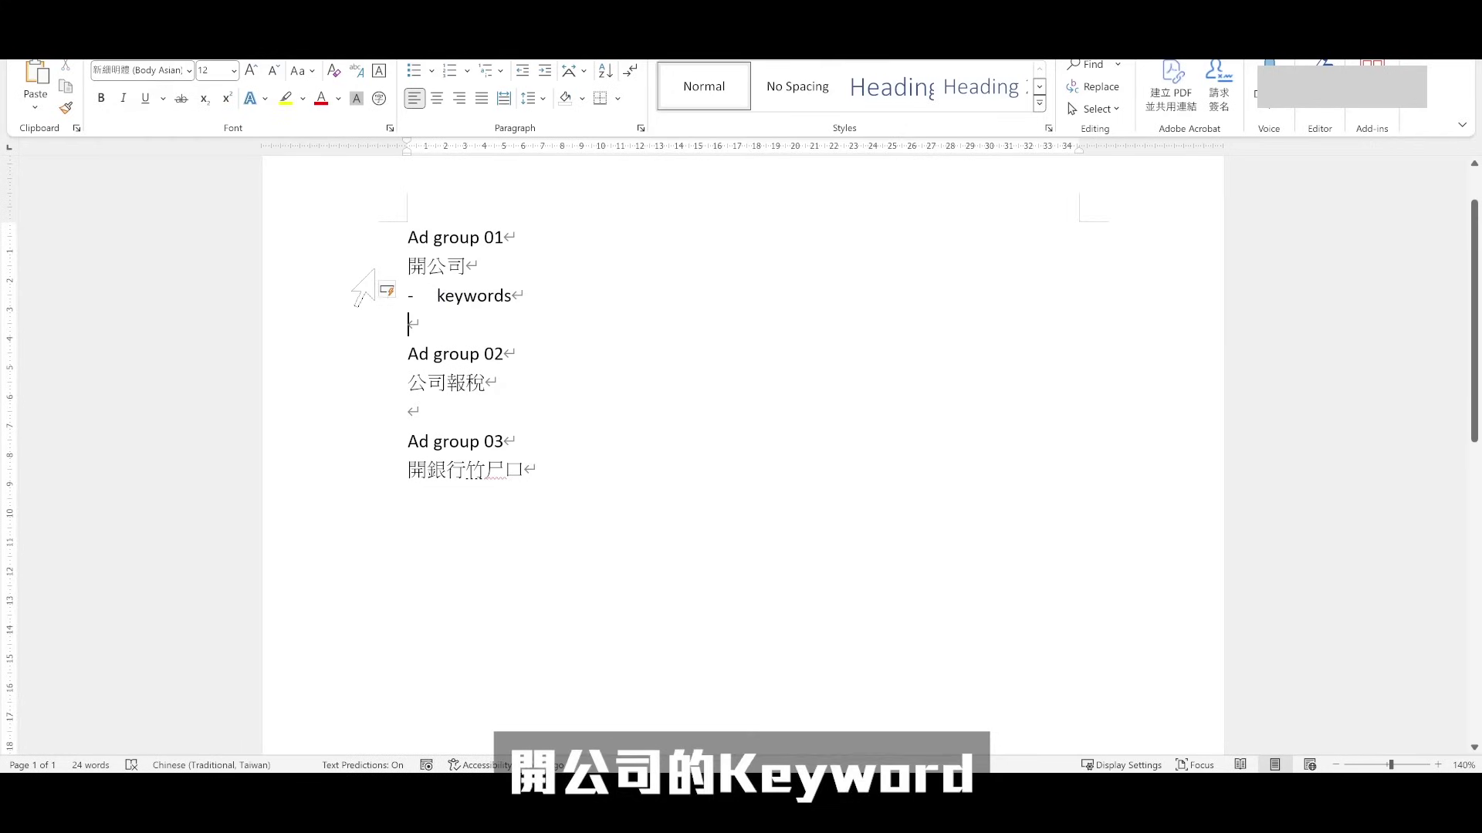
Step: Copy 開公司 from Ad group 01, switch to Google Ads Keyword Planner and discover new keywords for it
drag(414, 265, 480, 267)
key(ctrl+c)
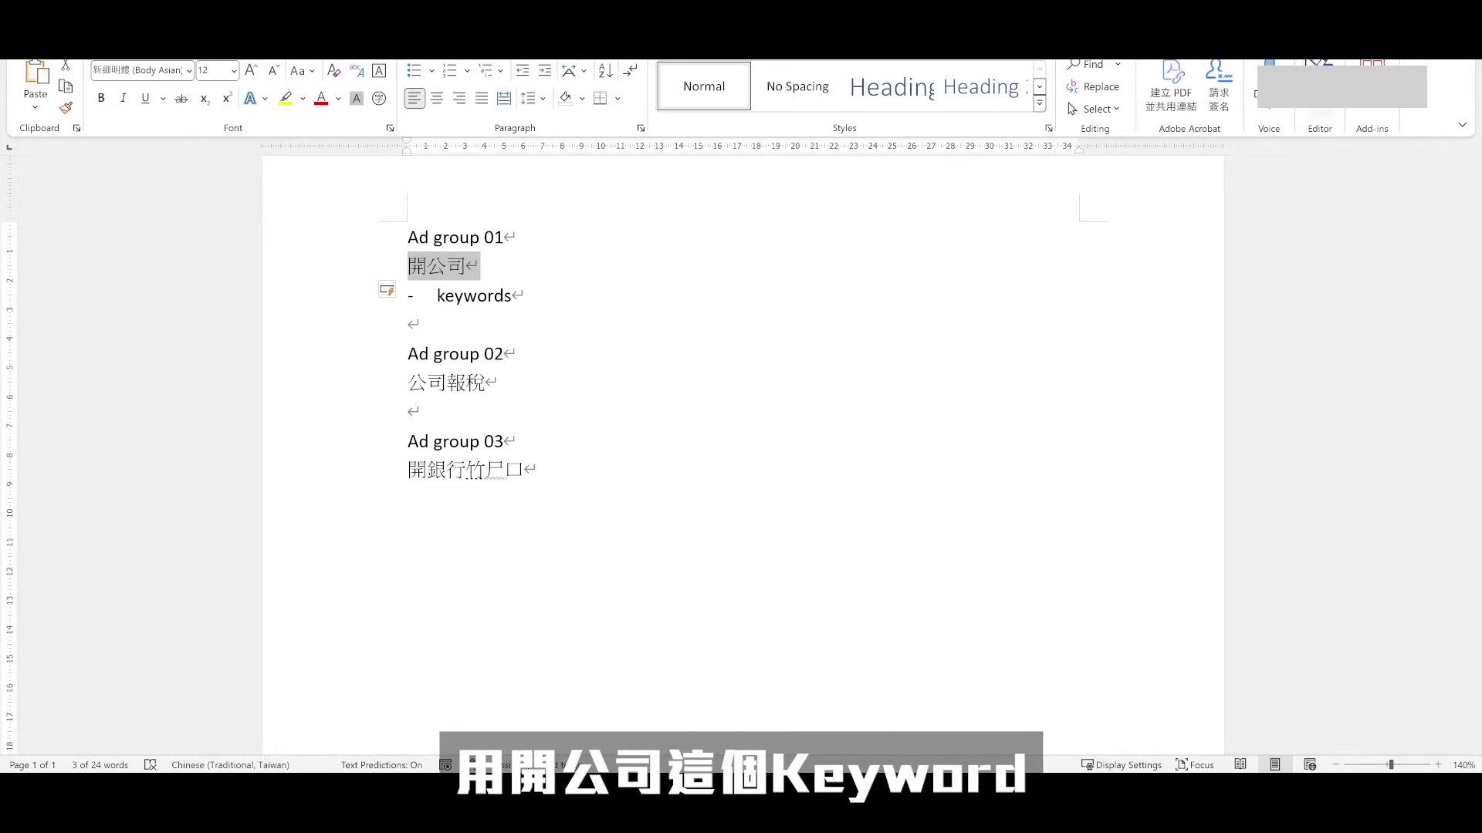
key(alt+Tab)
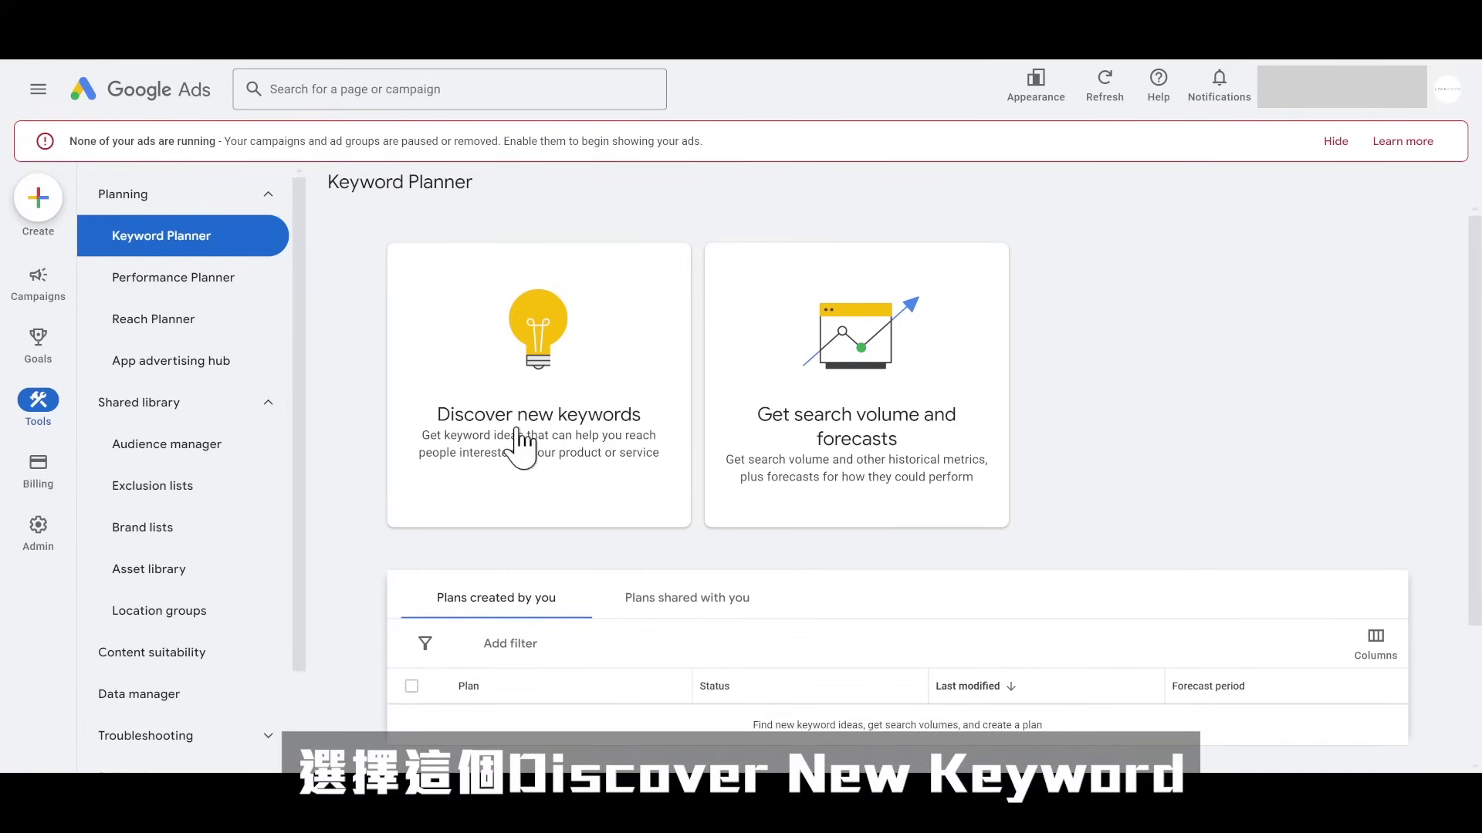
click(585, 388)
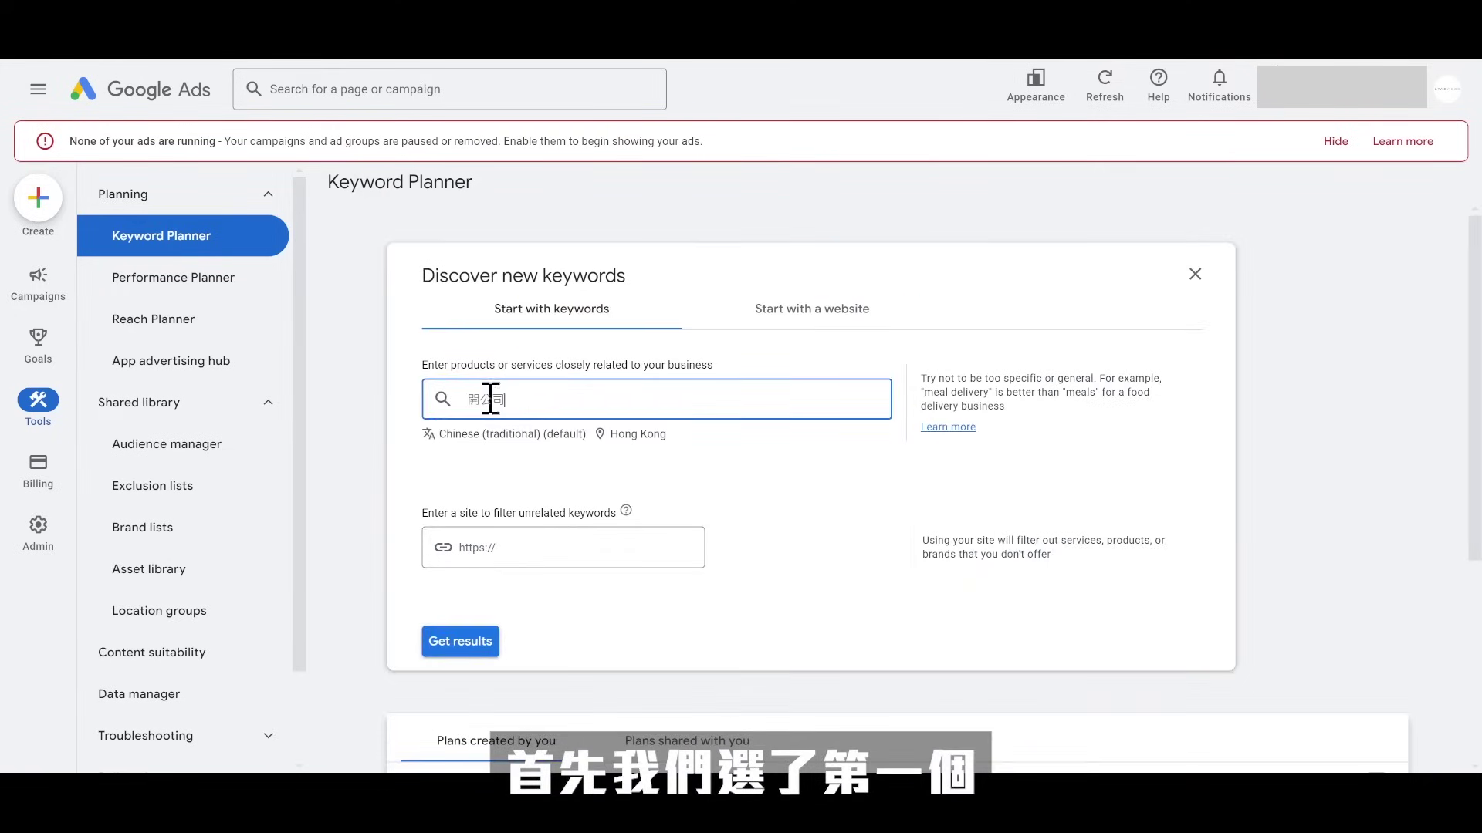
text(開公司)
click(456, 643)
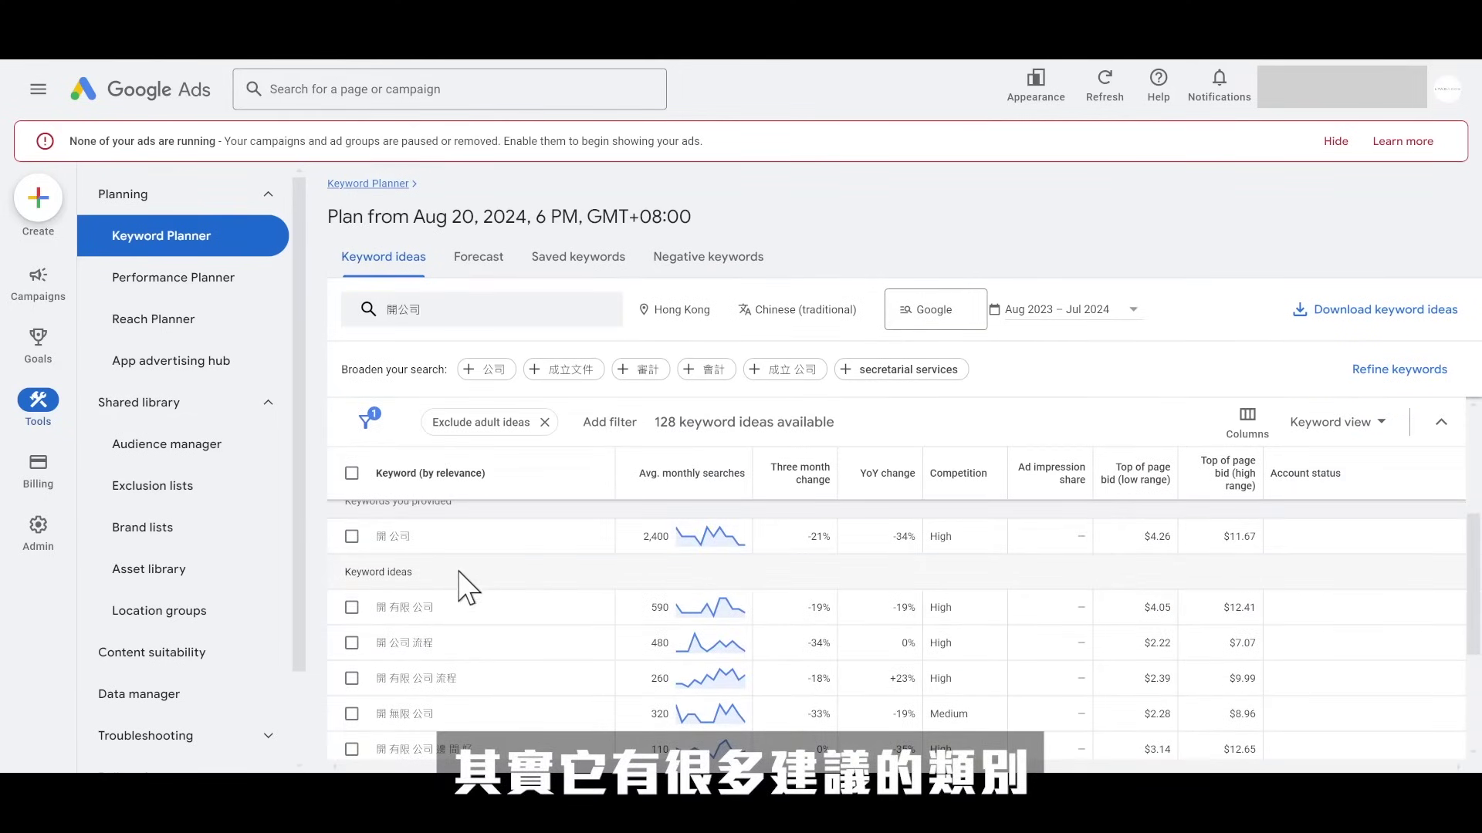
Step: Examine the keyword ideas for 開公司, checking the average monthly searches, competition and top of page bids
drag(376, 541, 413, 541)
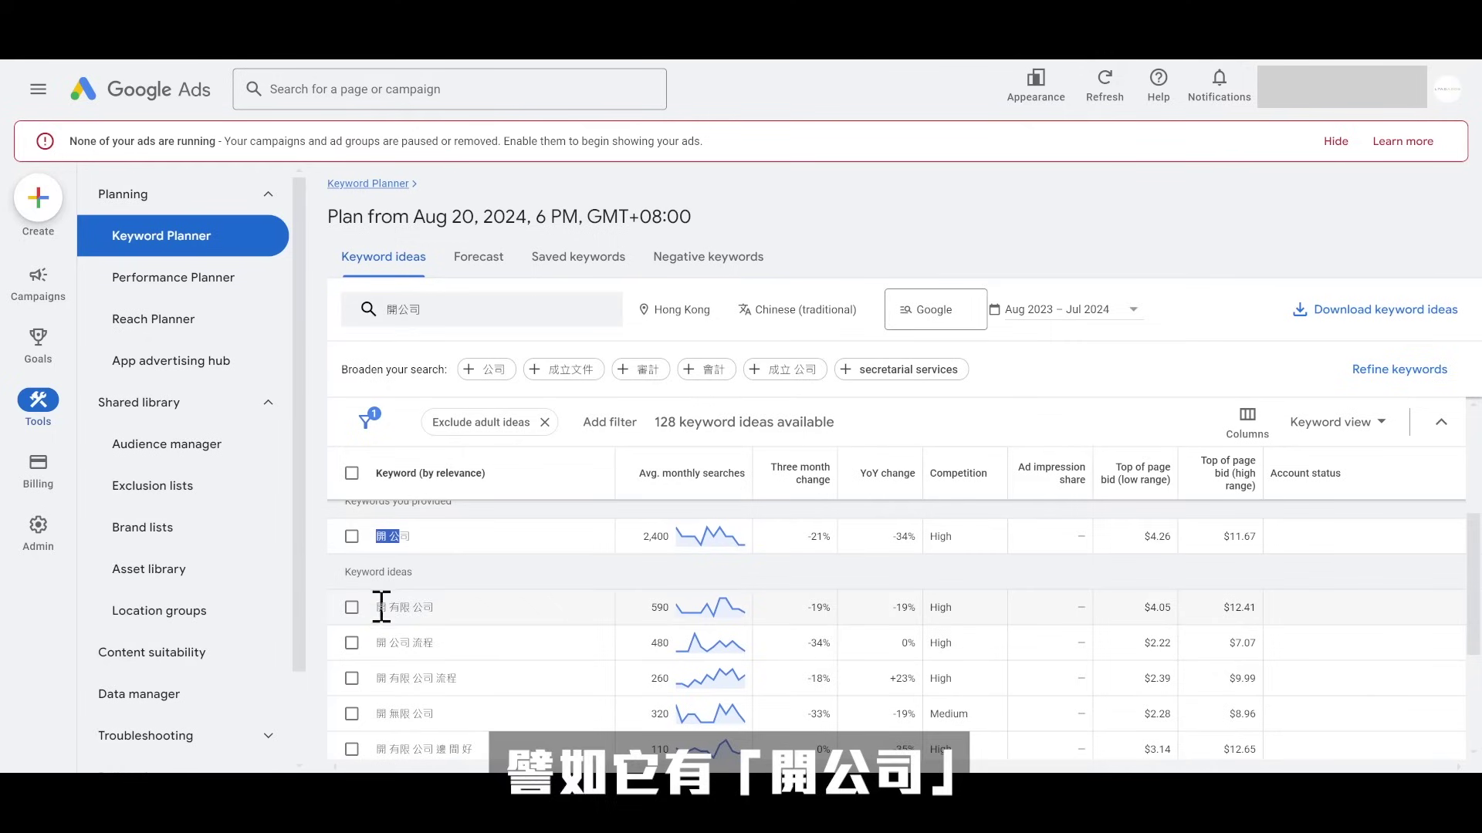
drag(378, 606, 463, 626)
drag(376, 643, 463, 660)
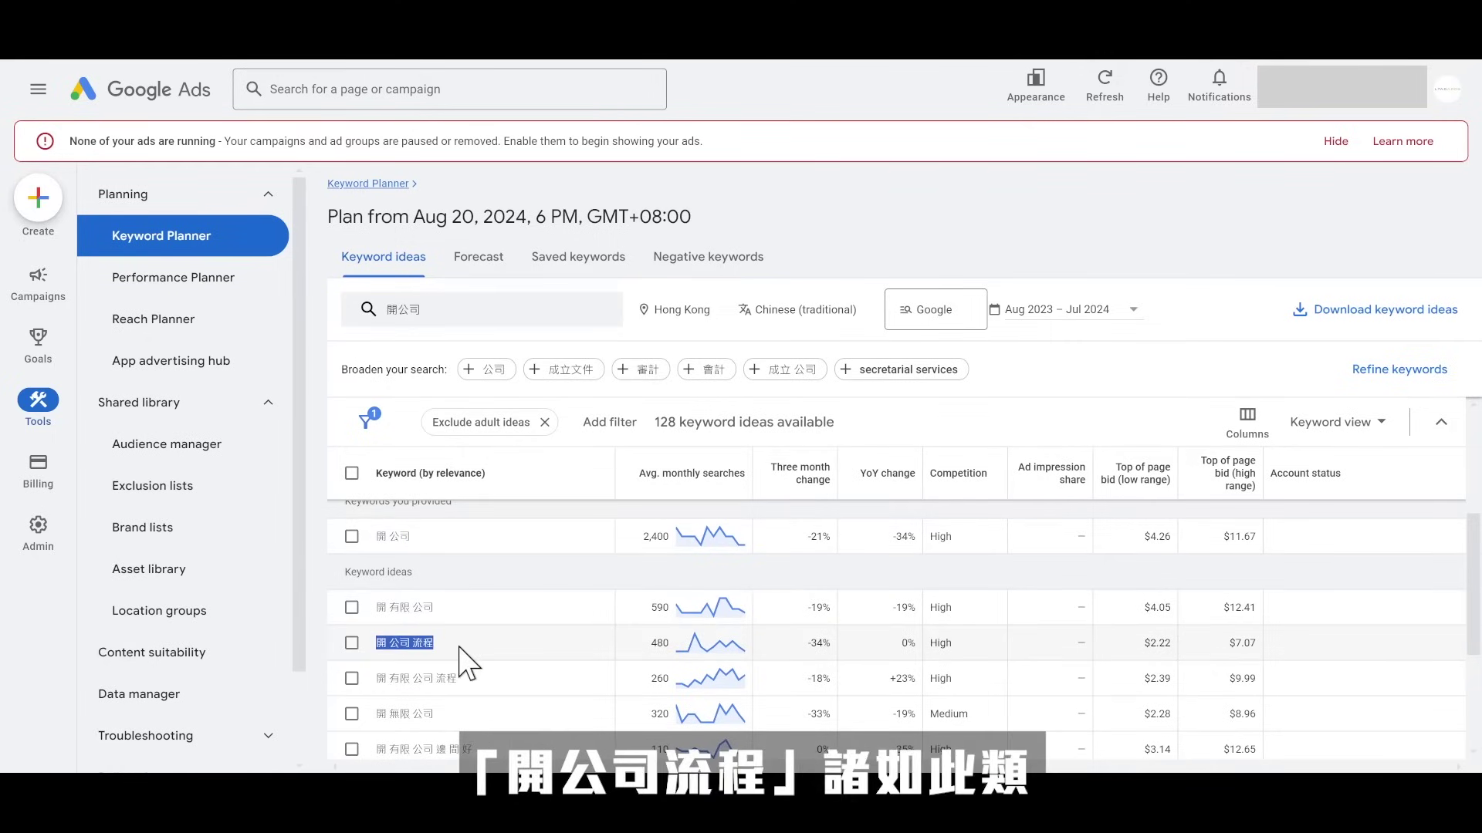
scroll(463, 660, down, 1)
scroll(463, 660, up, 5)
scroll(463, 664, down, 4)
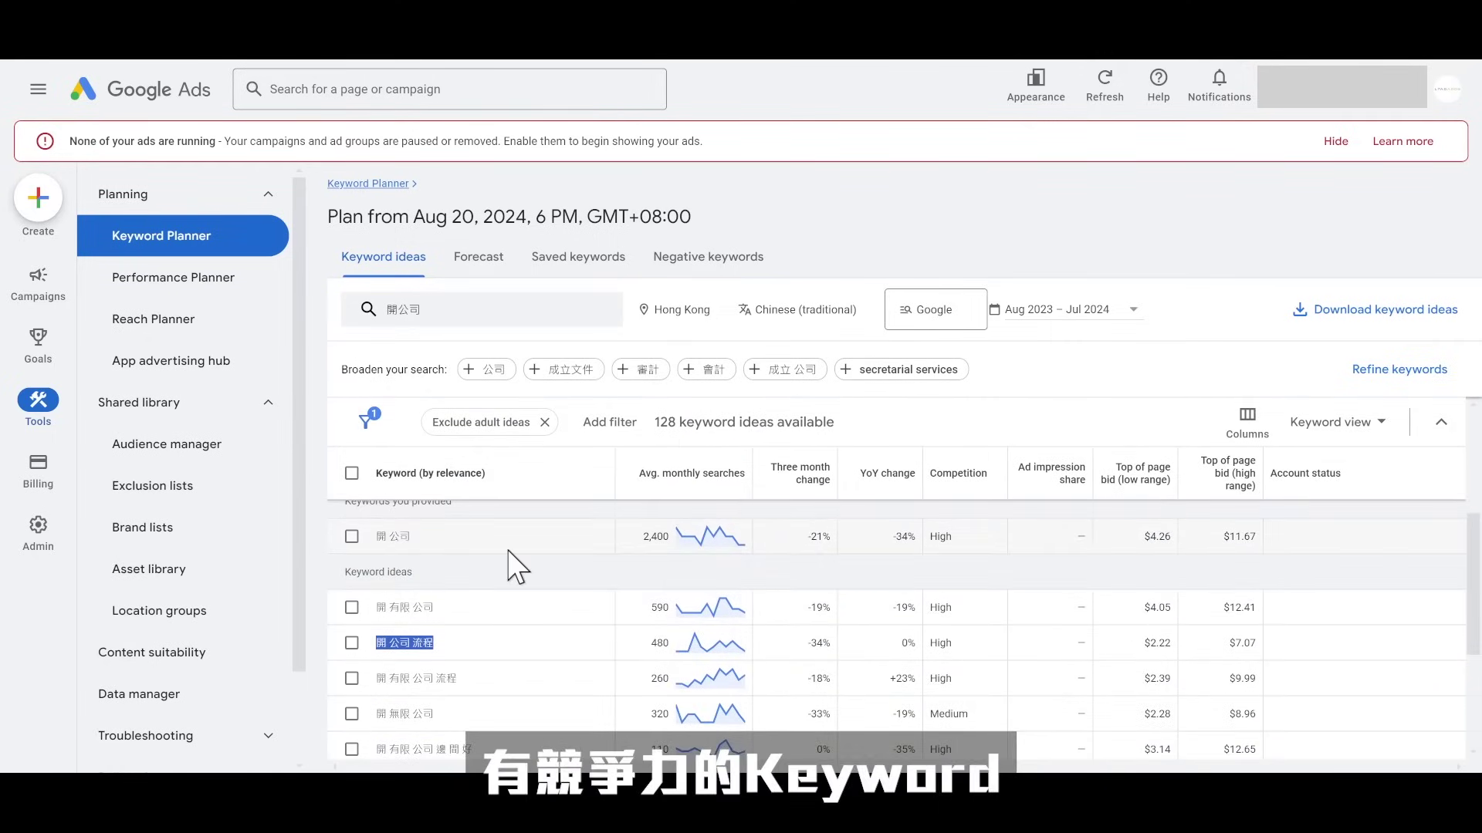
scroll(510, 572, up, 1)
drag(374, 623, 425, 640)
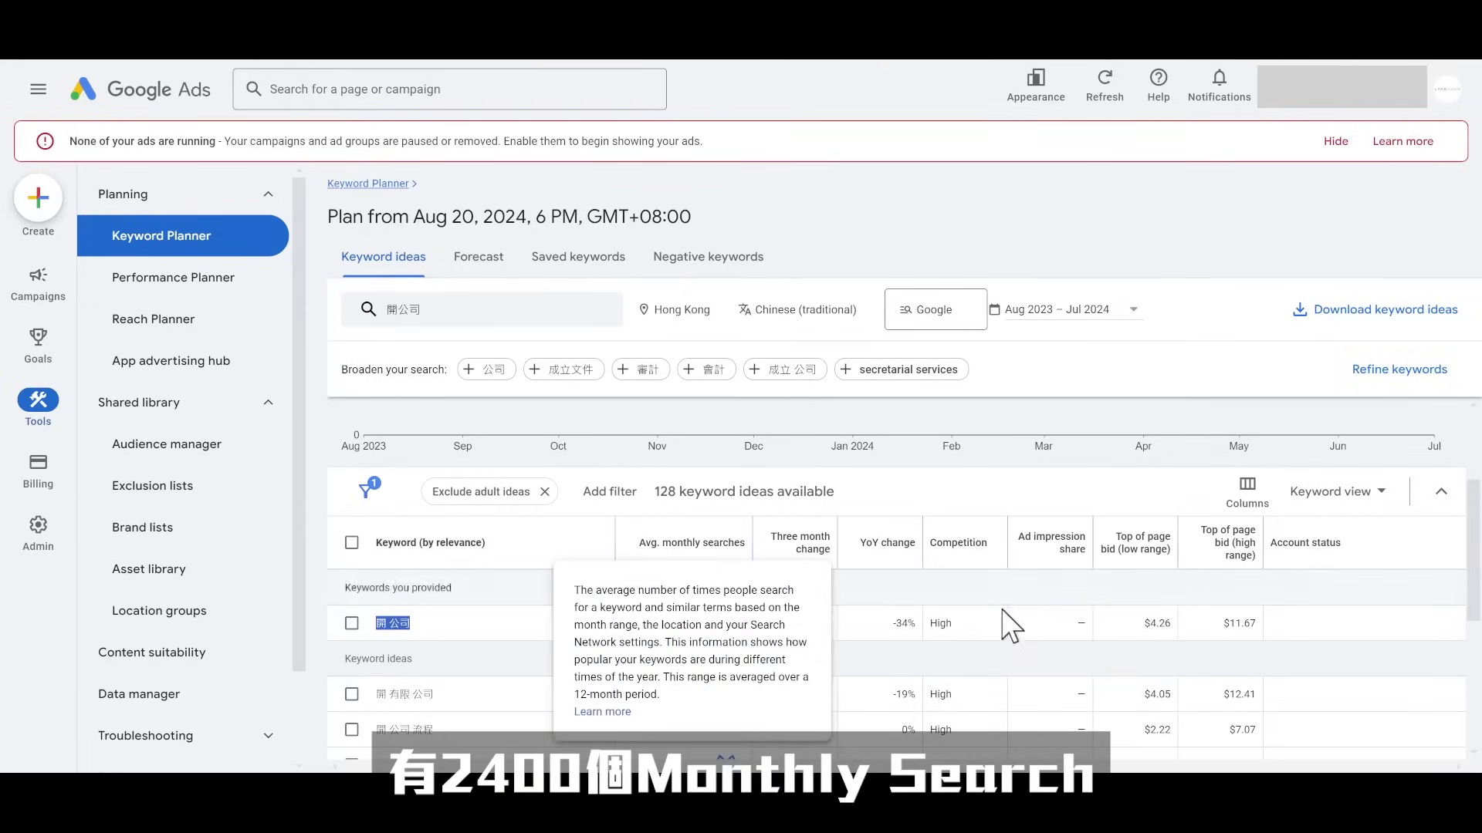
mouse_move(1138, 549)
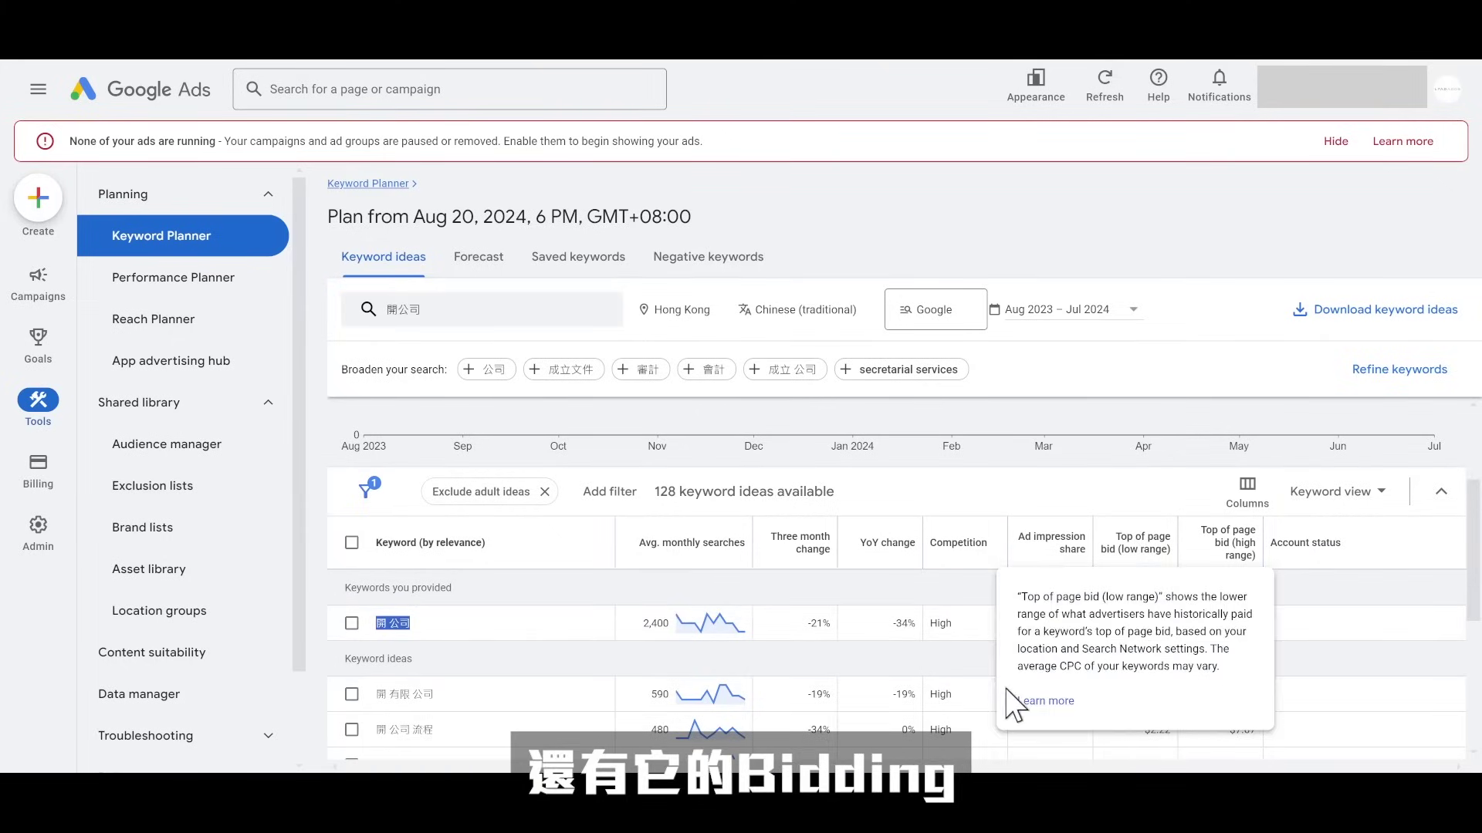
drag(1127, 623, 1161, 623)
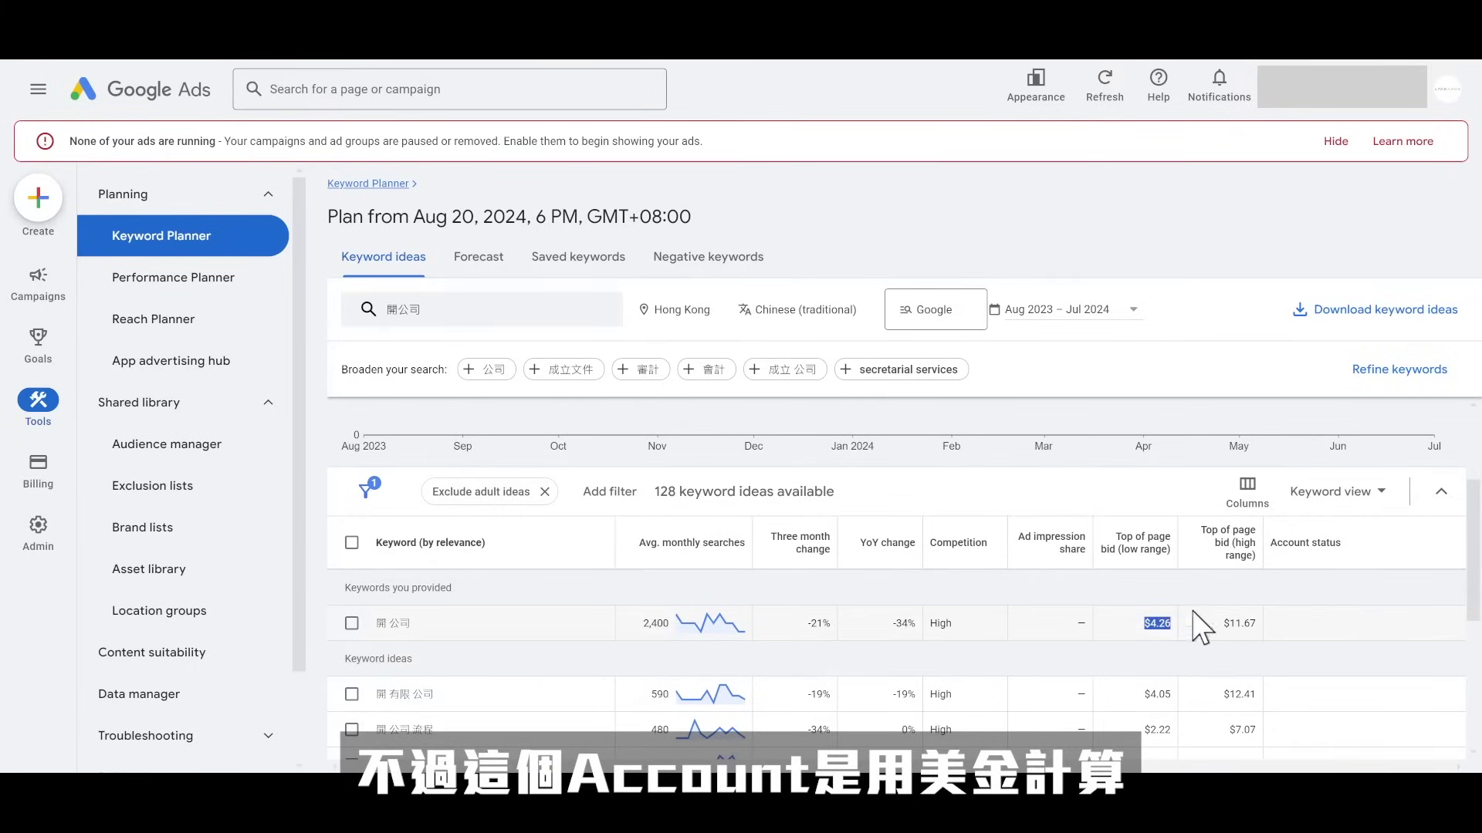
drag(376, 623, 628, 638)
click(609, 639)
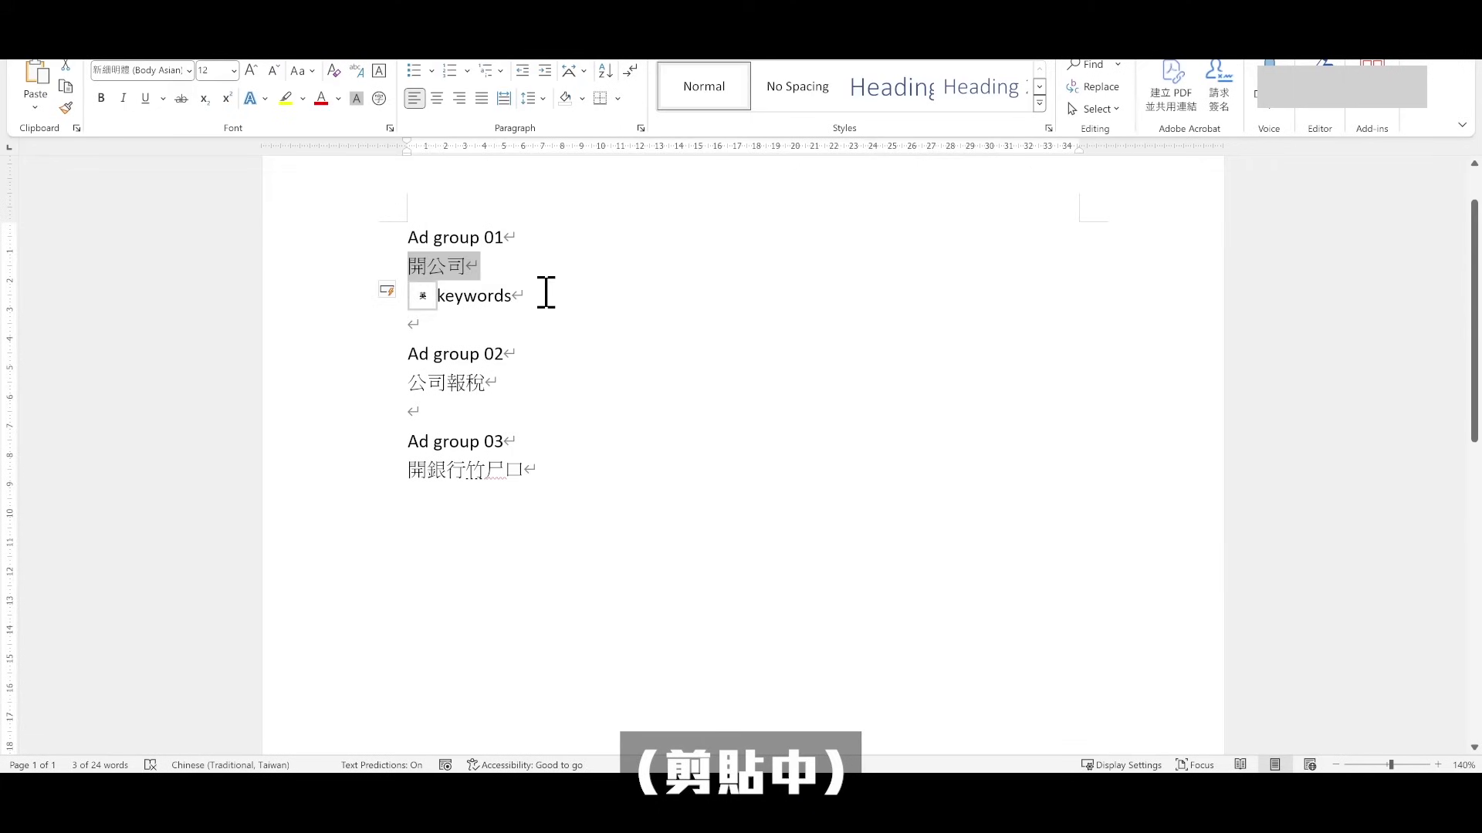
Step: Switch to the Word document and add 開公司 as an indented sub-bullet under Keywords in Ad group 01
click(546, 296)
key(Down)
key(ctrl+v)
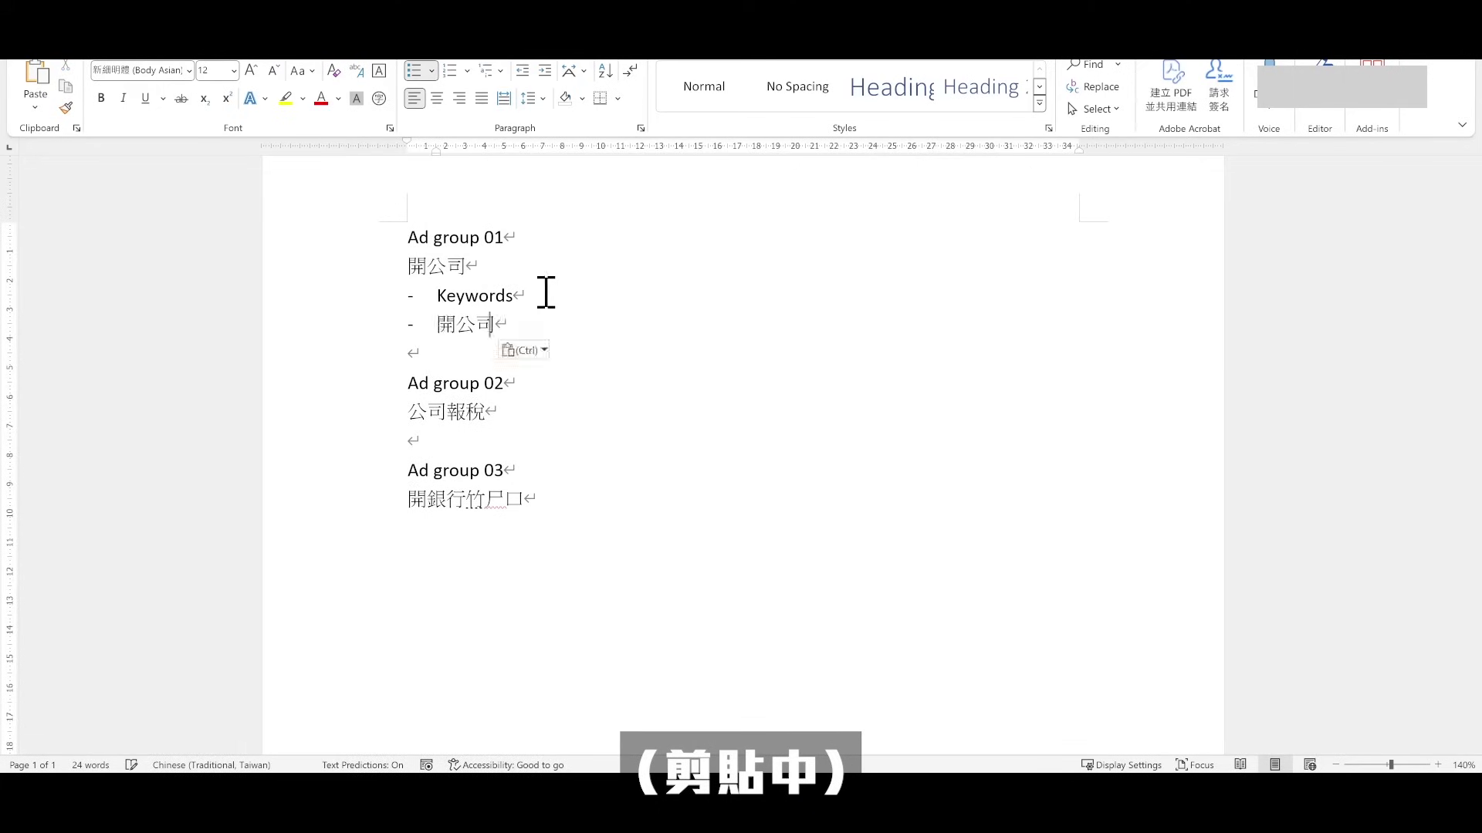
key(Tab)
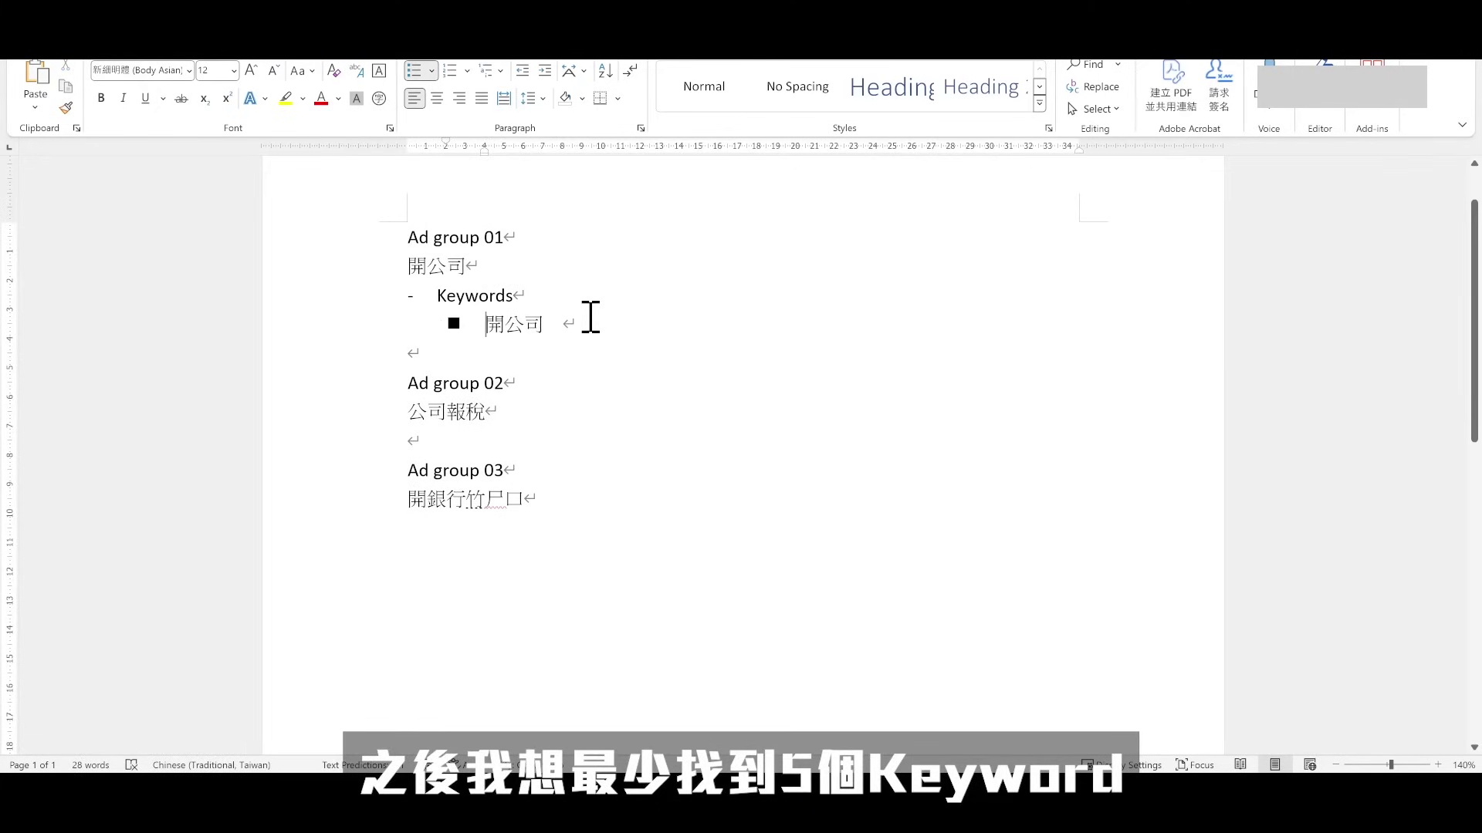
Step: Copy the keyword idea 開 有限 公司 from Keyword Planner and paste it on a new line below the 開公司 sub-bullet in Word
click(369, 266)
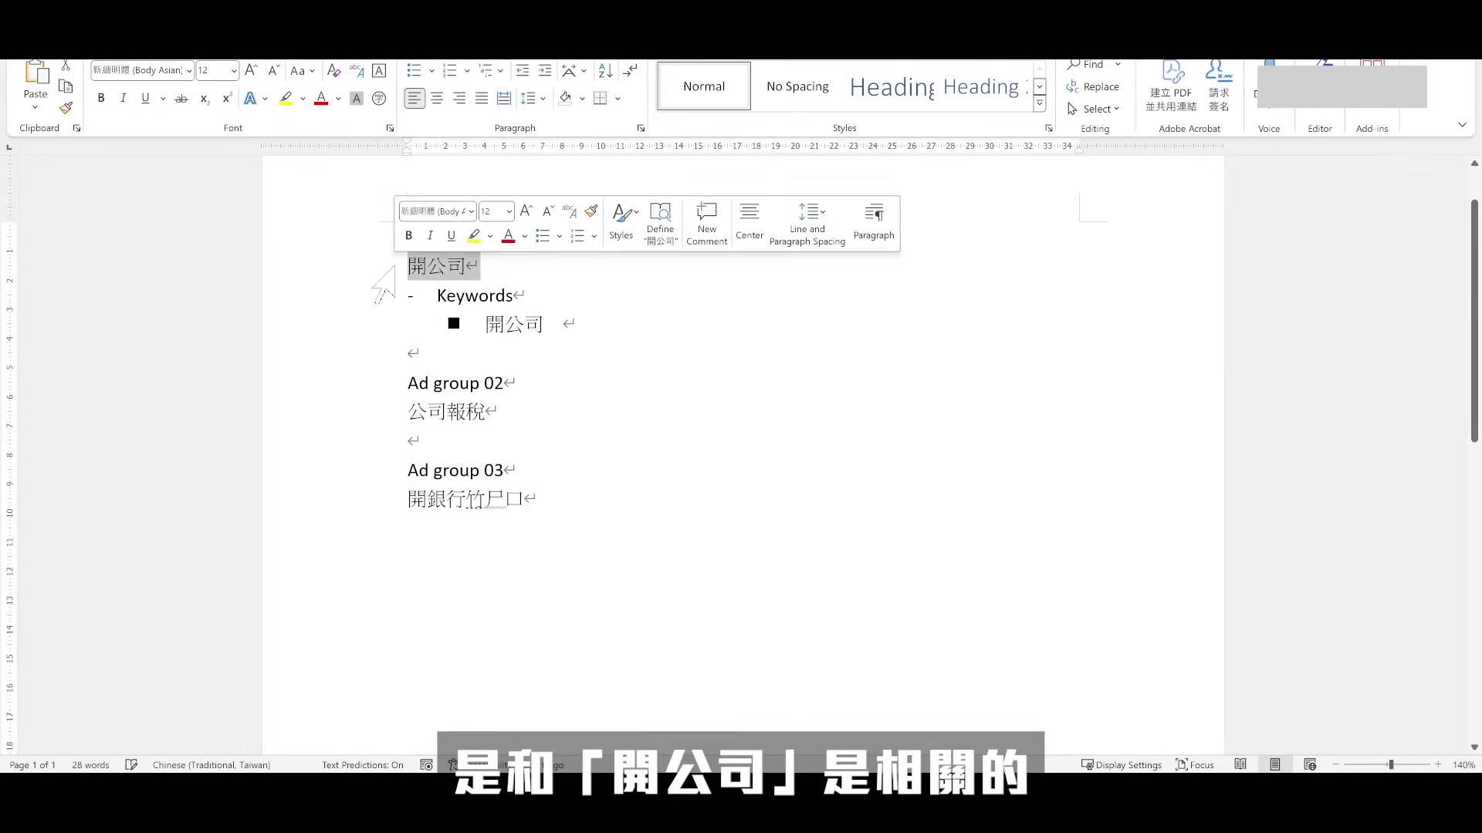
click(602, 324)
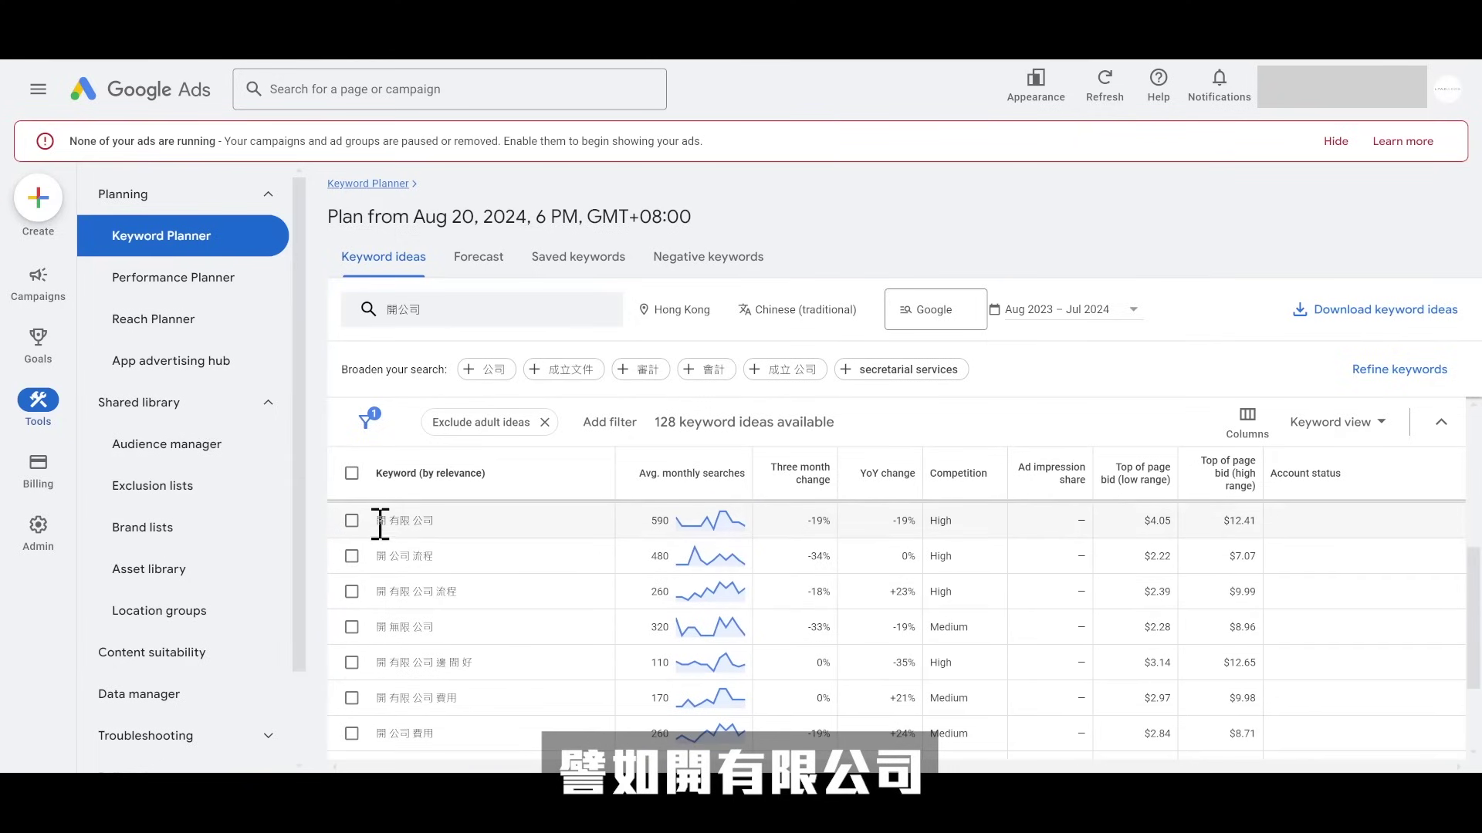
drag(375, 521, 655, 529)
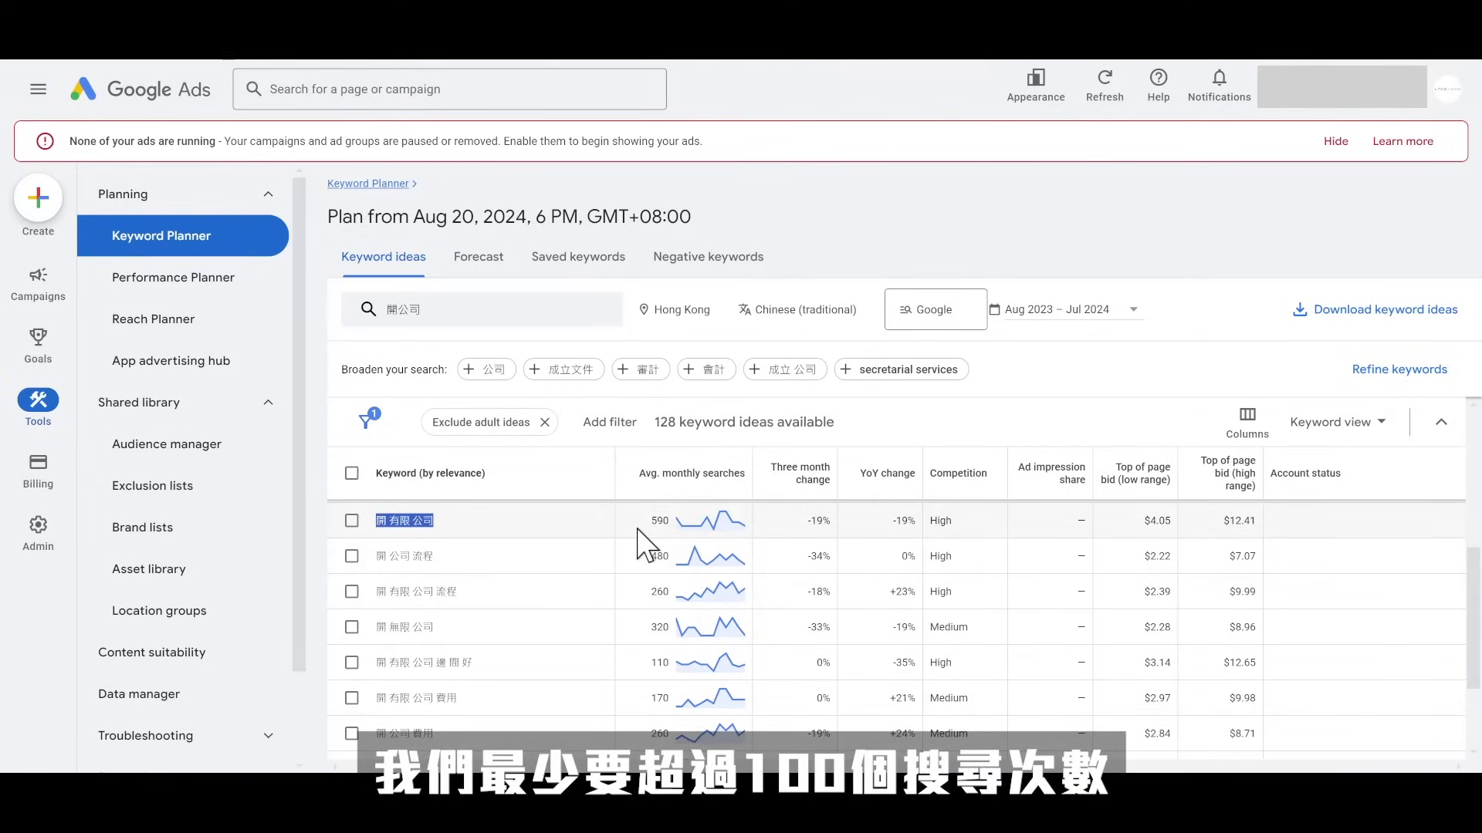
mouse_move(1133, 483)
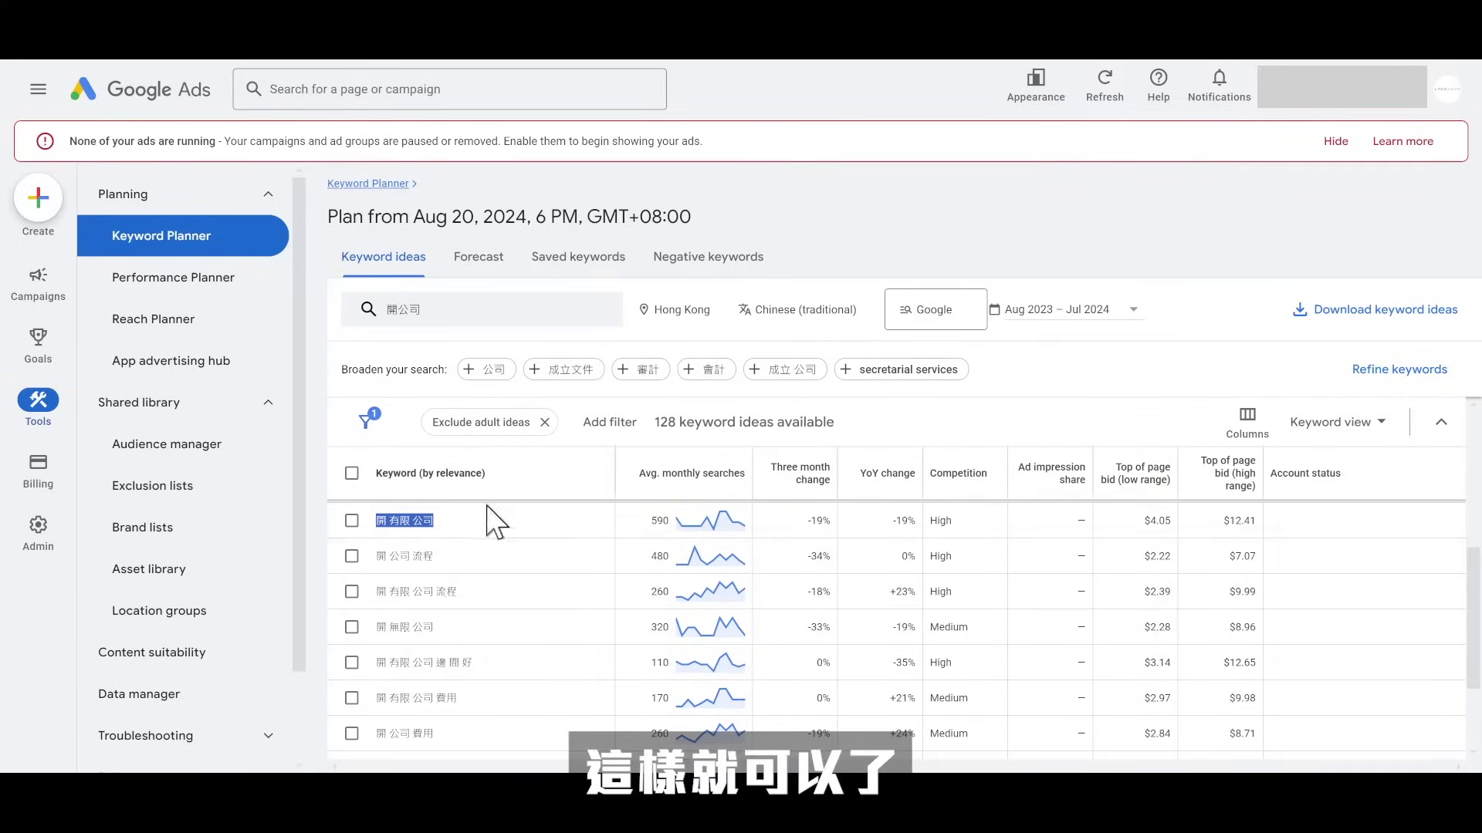
right_click(410, 526)
click(435, 540)
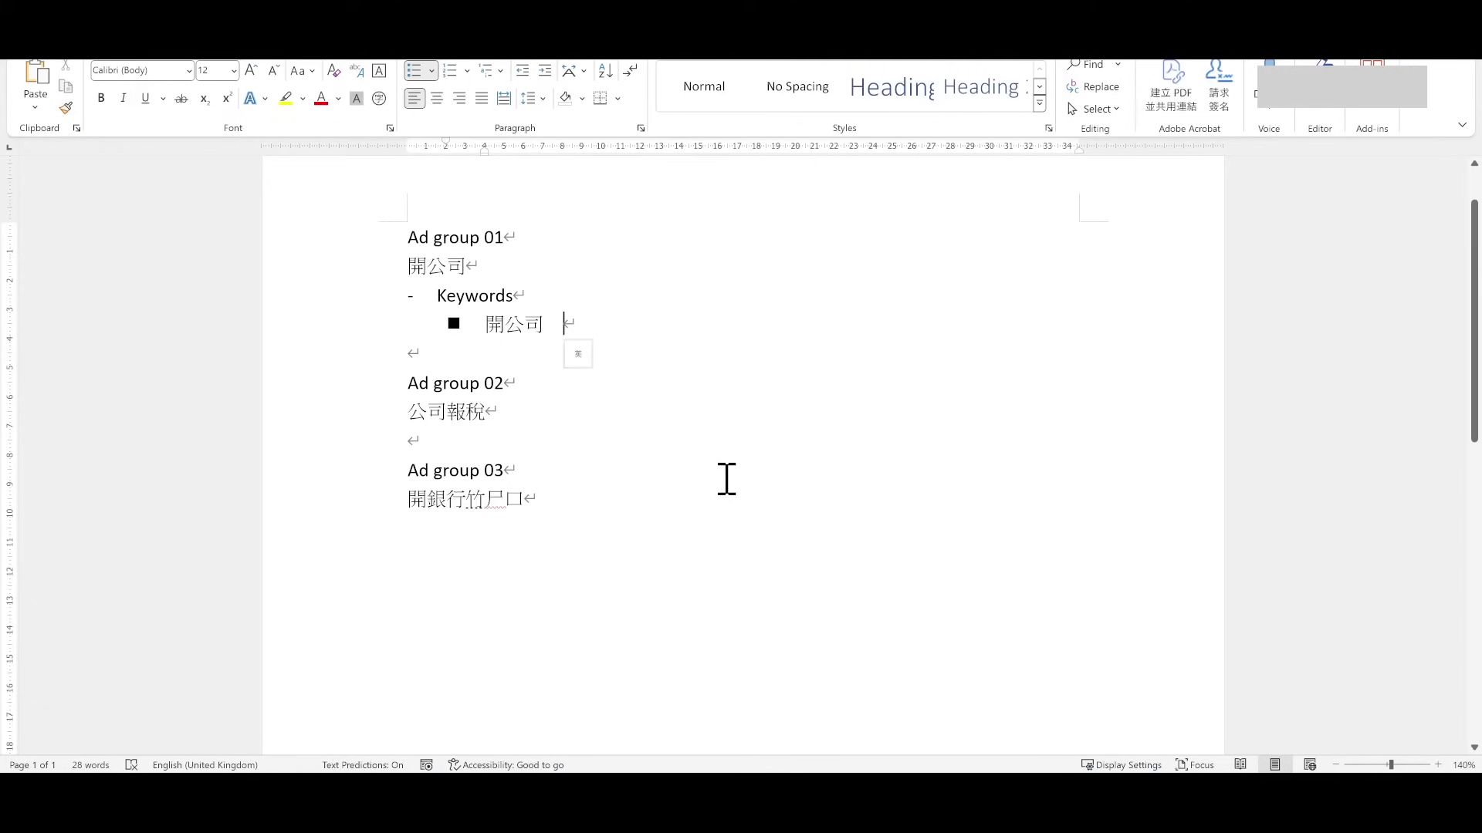
key(Return)
key(ctrl+v)
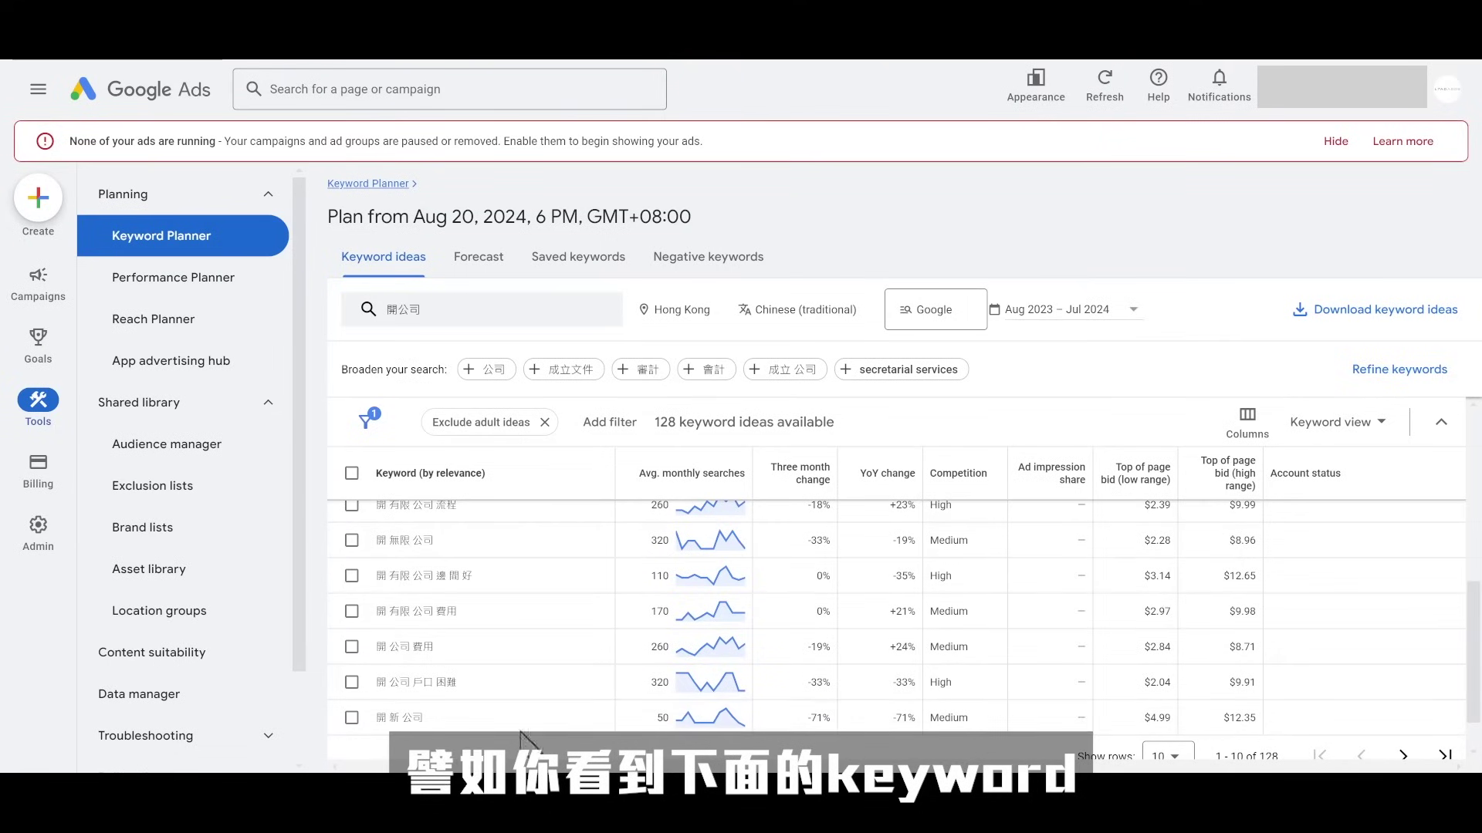
Step: In Keyword Planner, broaden the search with 成立 公司 and 成立 香港 公司 and look through the resulting keyword ideas
scroll(479, 695, down, 2)
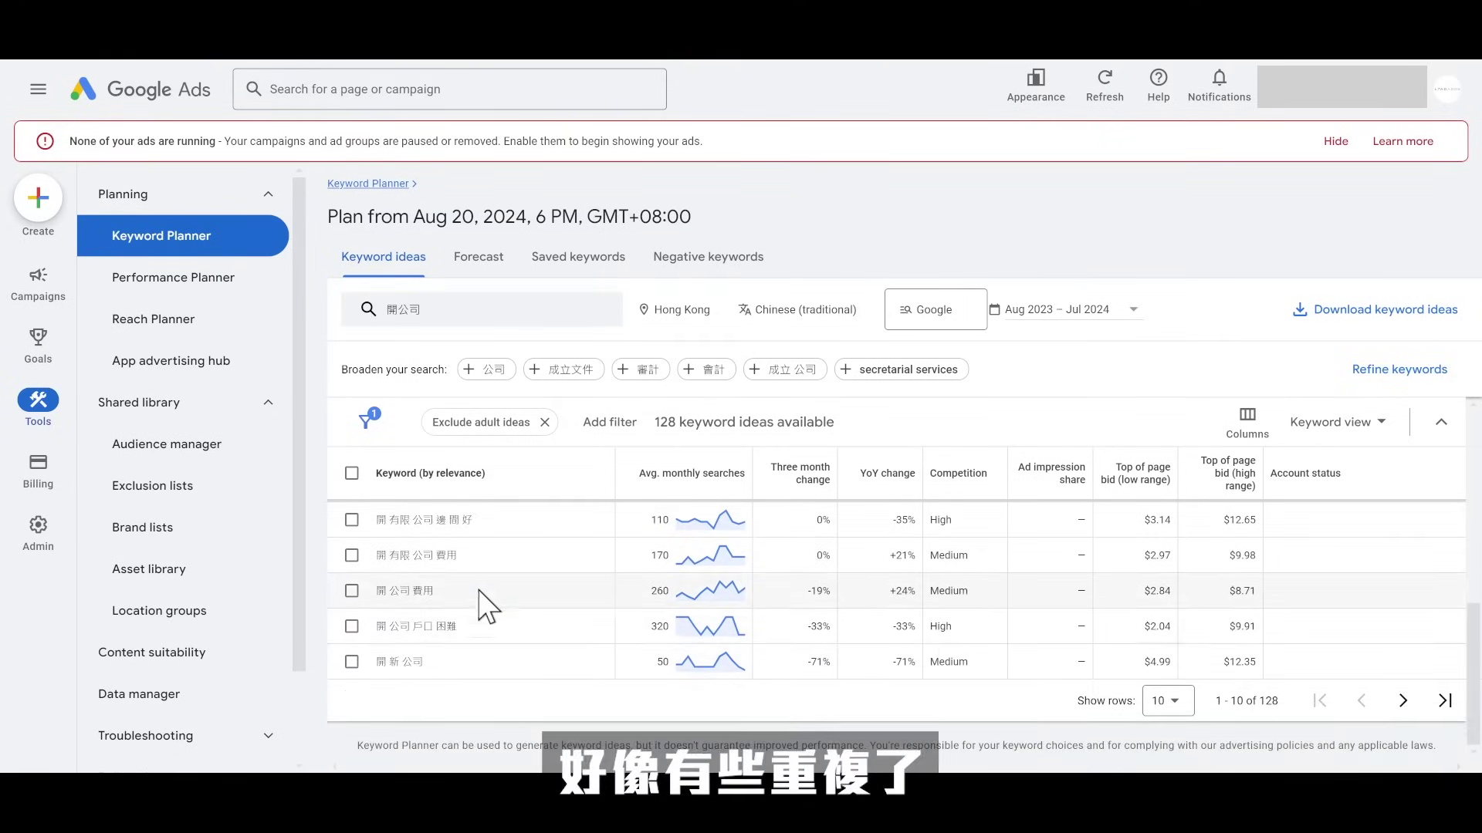
scroll(479, 594, up, 6)
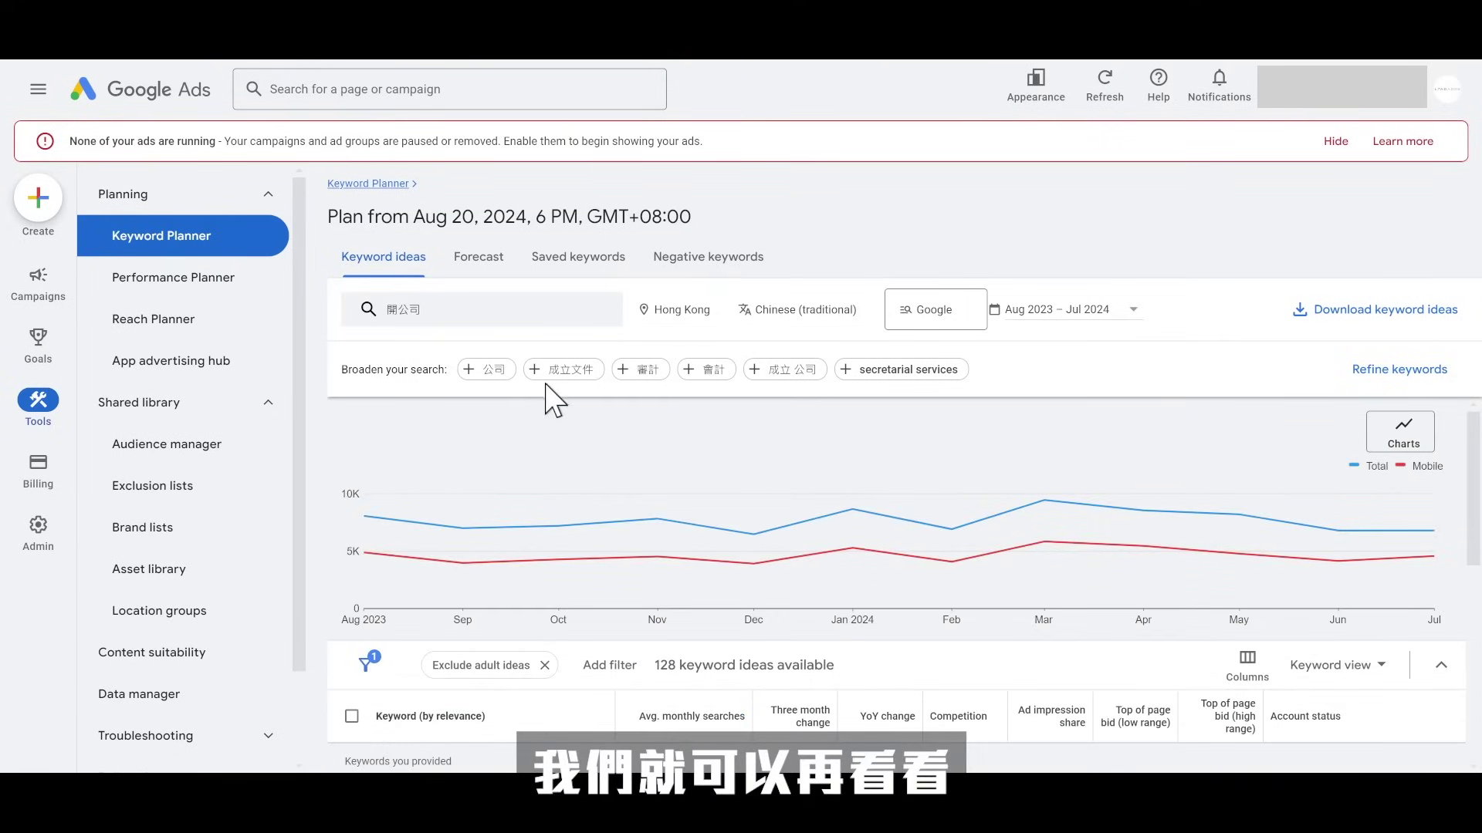
click(792, 370)
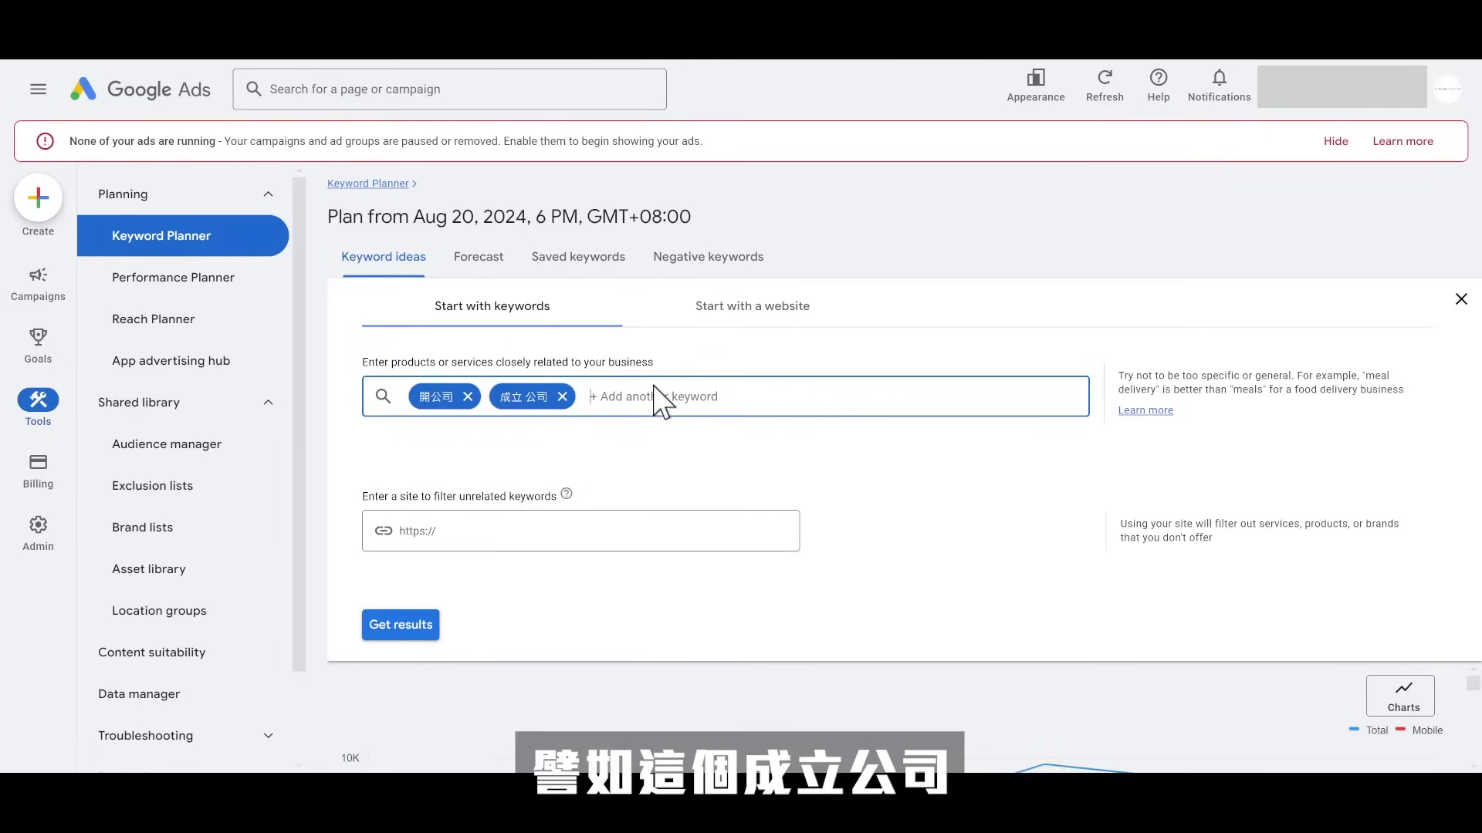
click(399, 622)
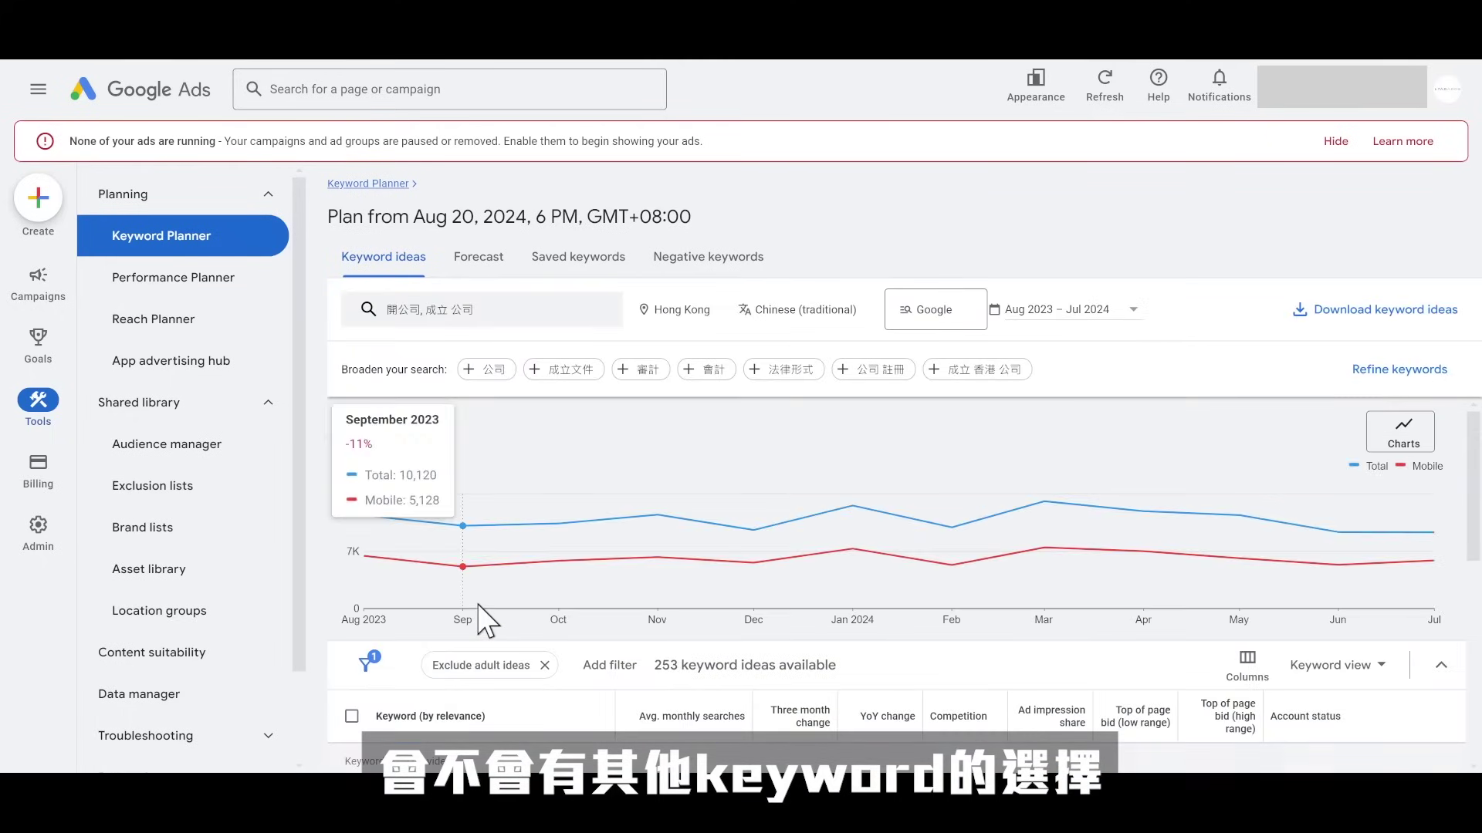
scroll(949, 466, down, 3)
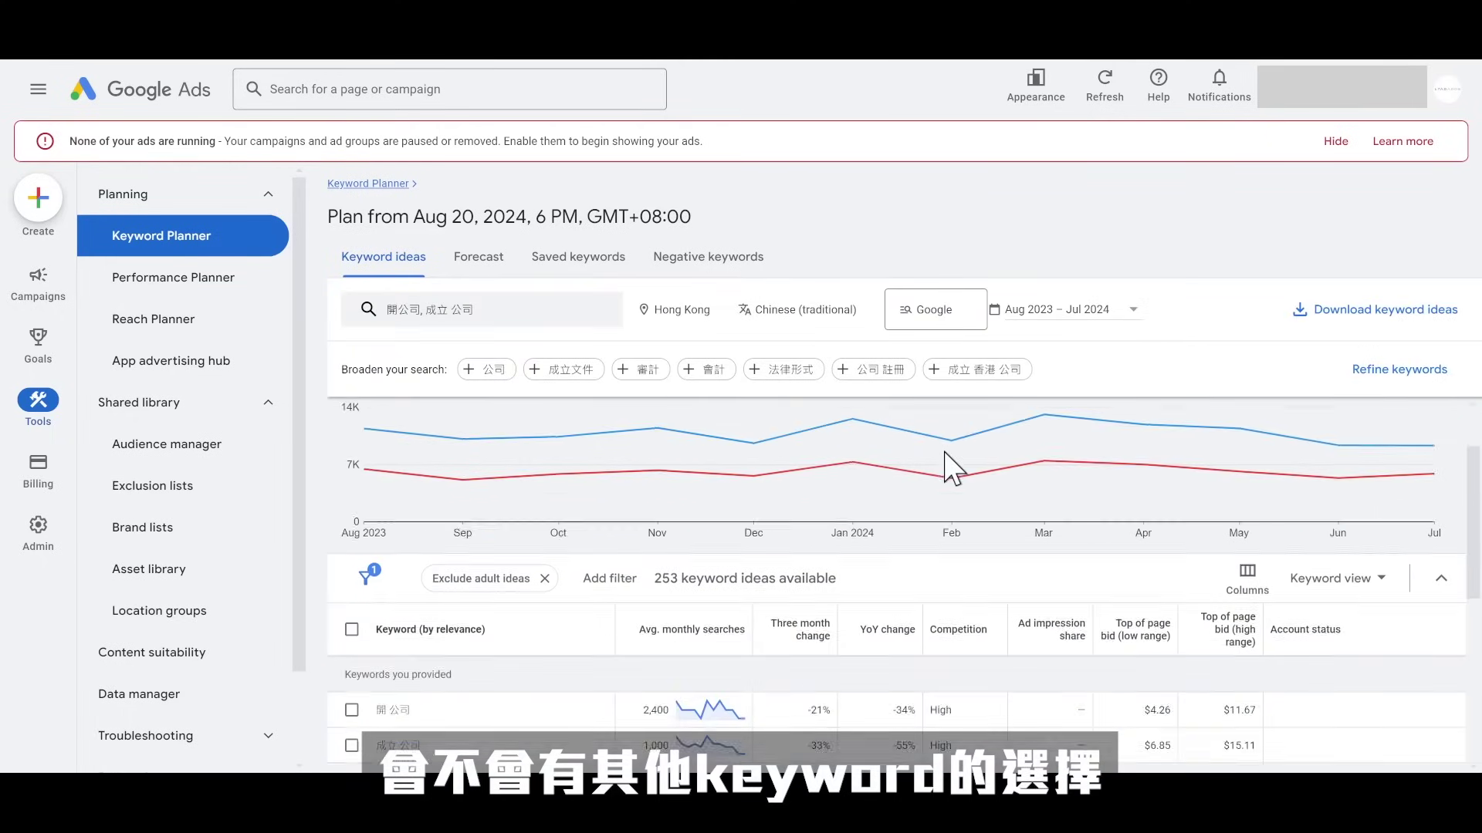
drag(376, 659, 417, 661)
click(432, 662)
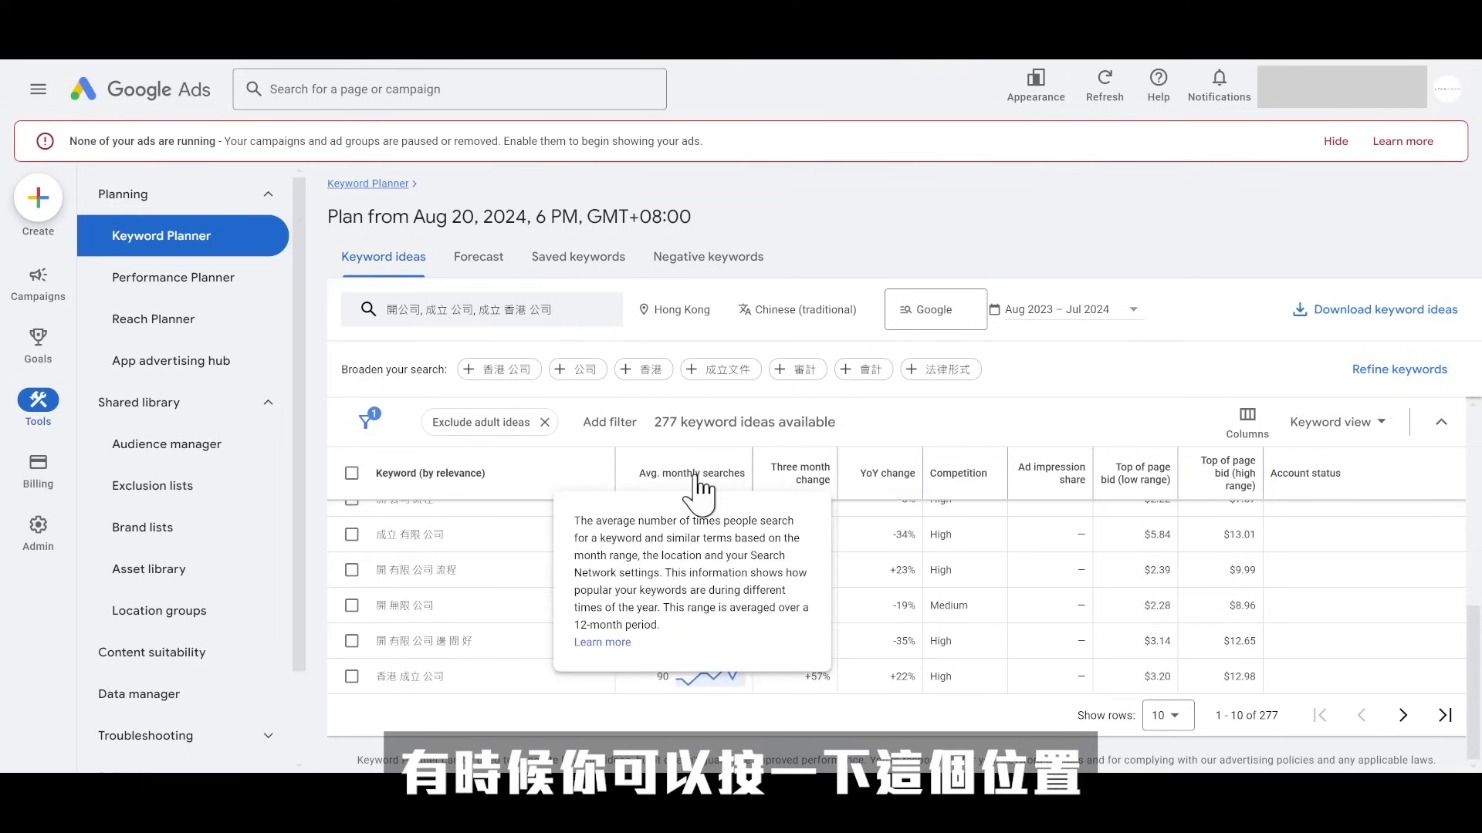
Step: Sort the Keyword Planner ideas by average monthly searches and examine the 開 公司 流程 row and its low-range top of page bid
click(699, 477)
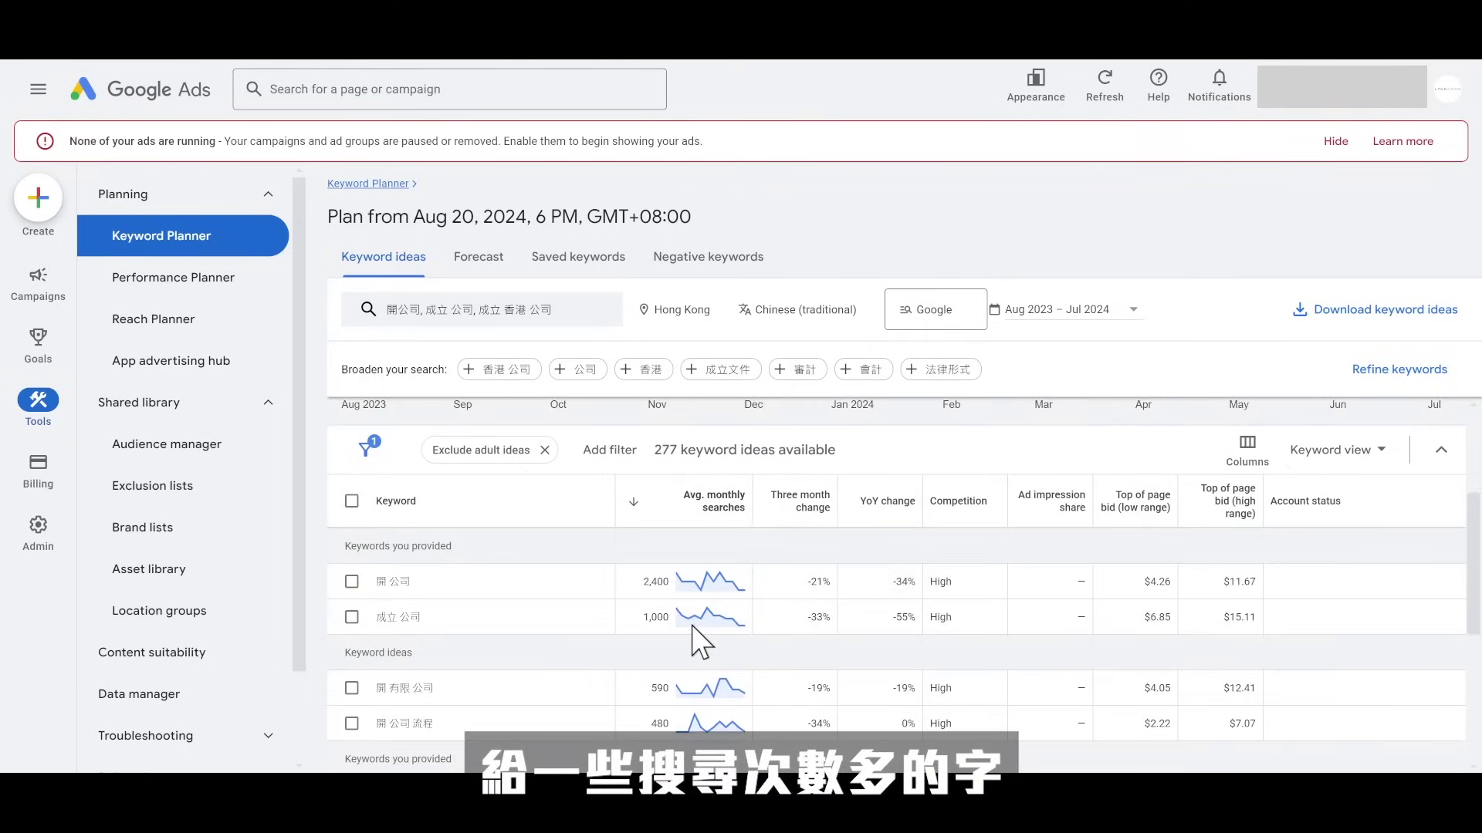
scroll(362, 635, down, 1)
drag(381, 640, 453, 640)
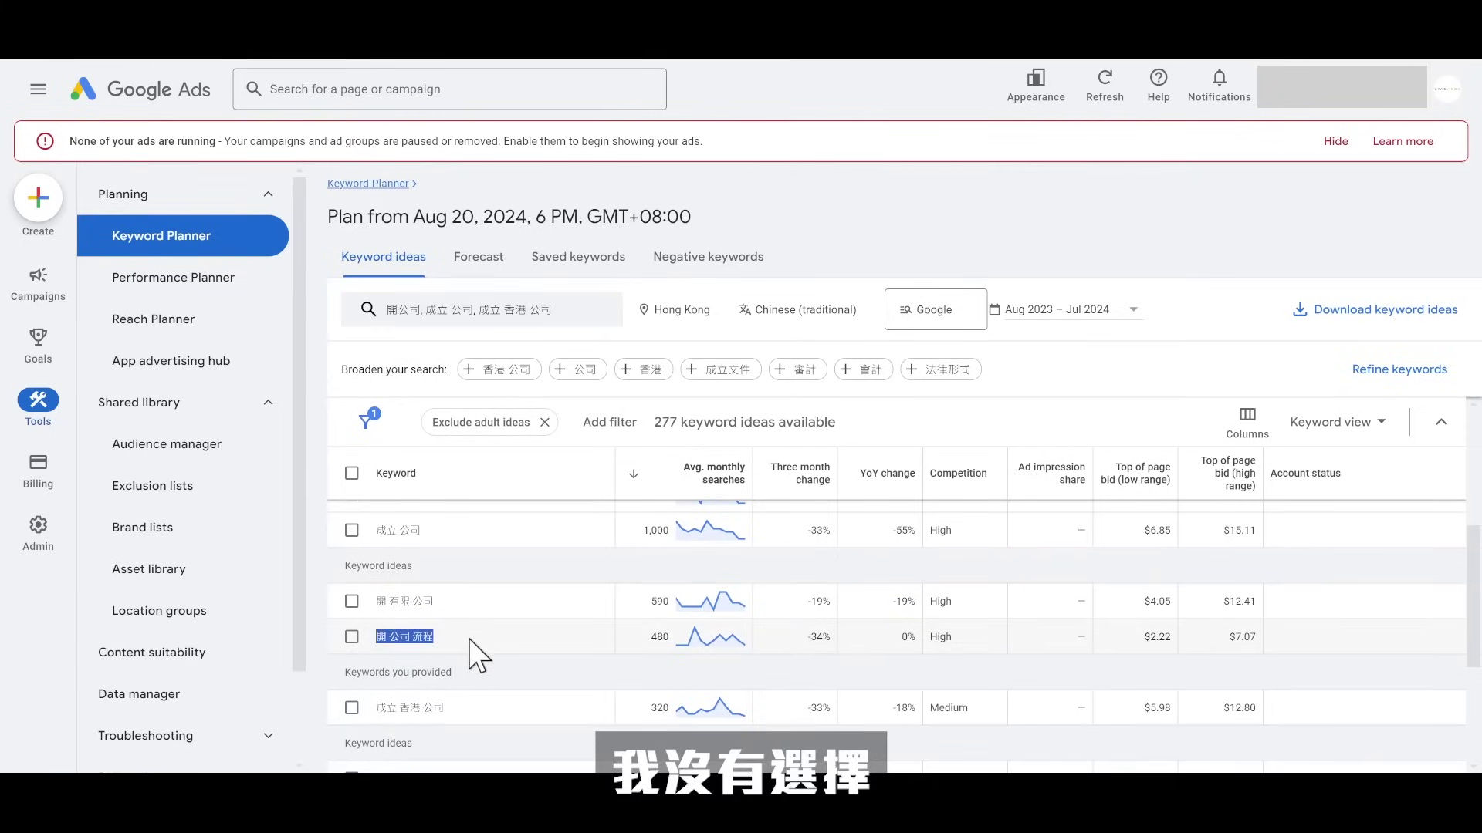
click(490, 640)
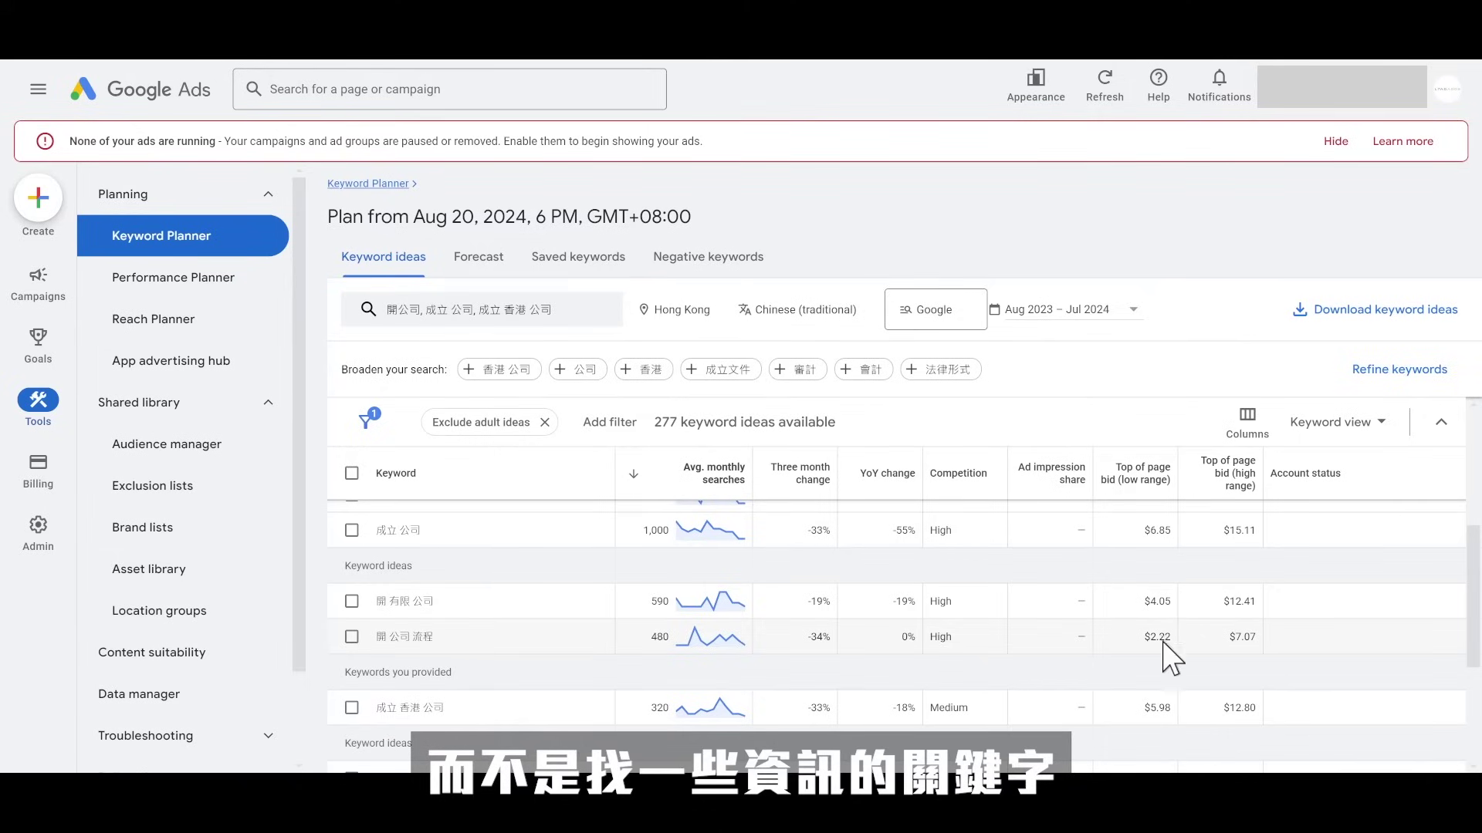
drag(1145, 635, 1177, 636)
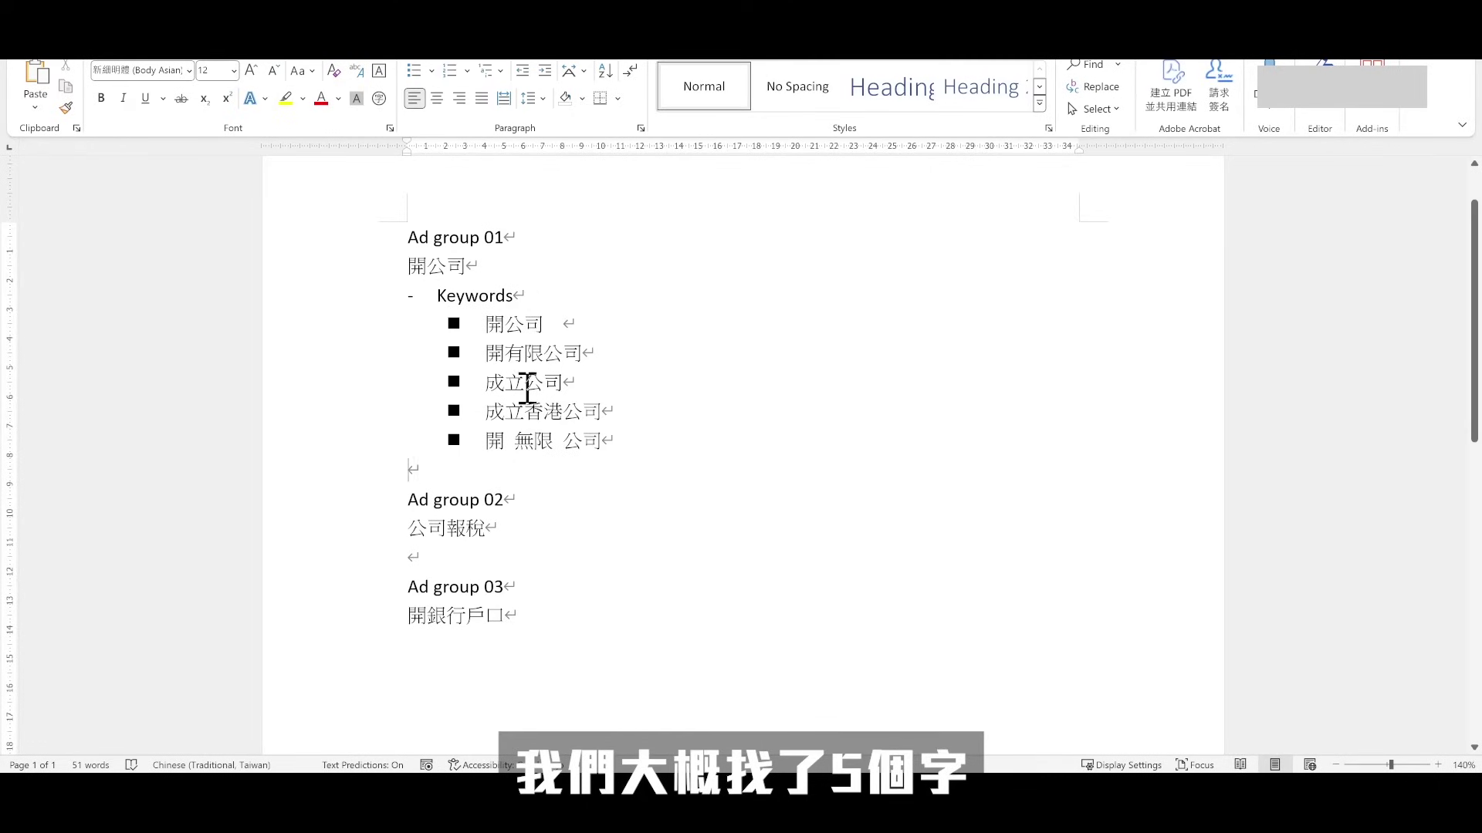
Step: In the Word document, remove the spaces inside the 開 無限 公司 keyword under Ad group 01
key(Delete)
double_click(557, 440)
key(Delete)
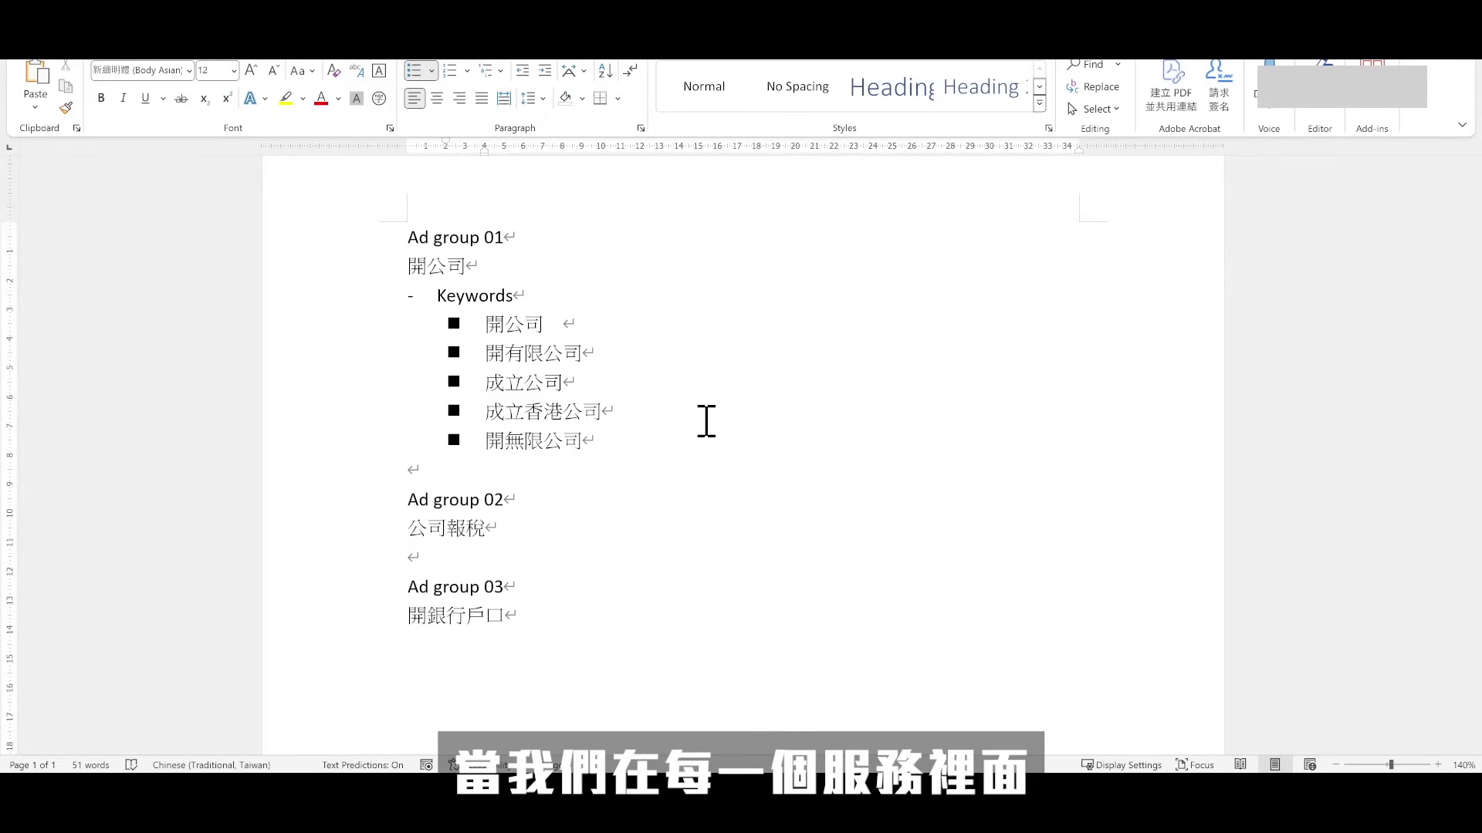
Step: Review the 開公司 service and its keyword list in Ad group 01
click(380, 267)
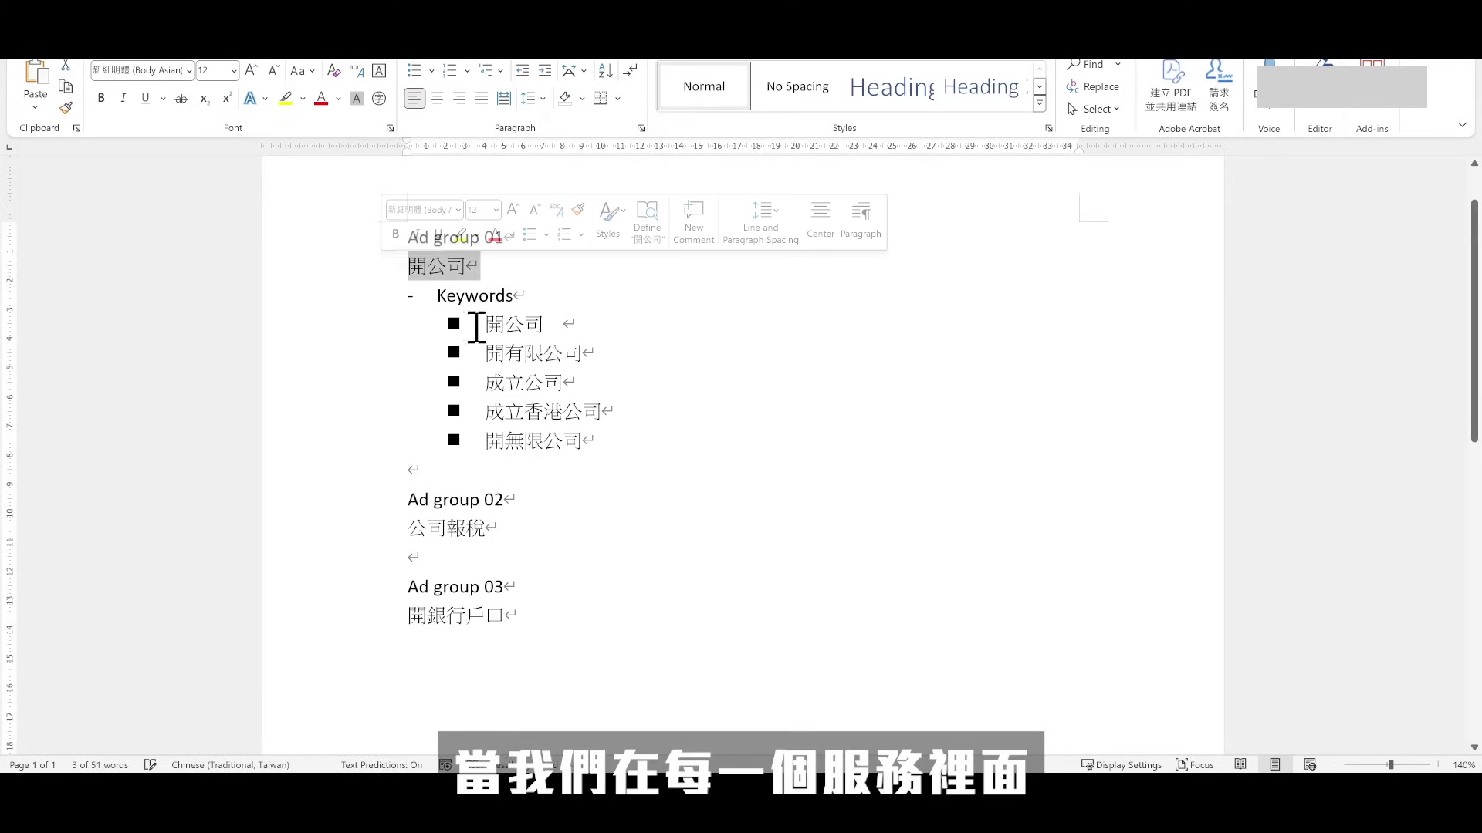
mouse_move(491, 326)
mouse_down()
mouse_move(596, 436)
mouse_move(595, 423)
mouse_up()
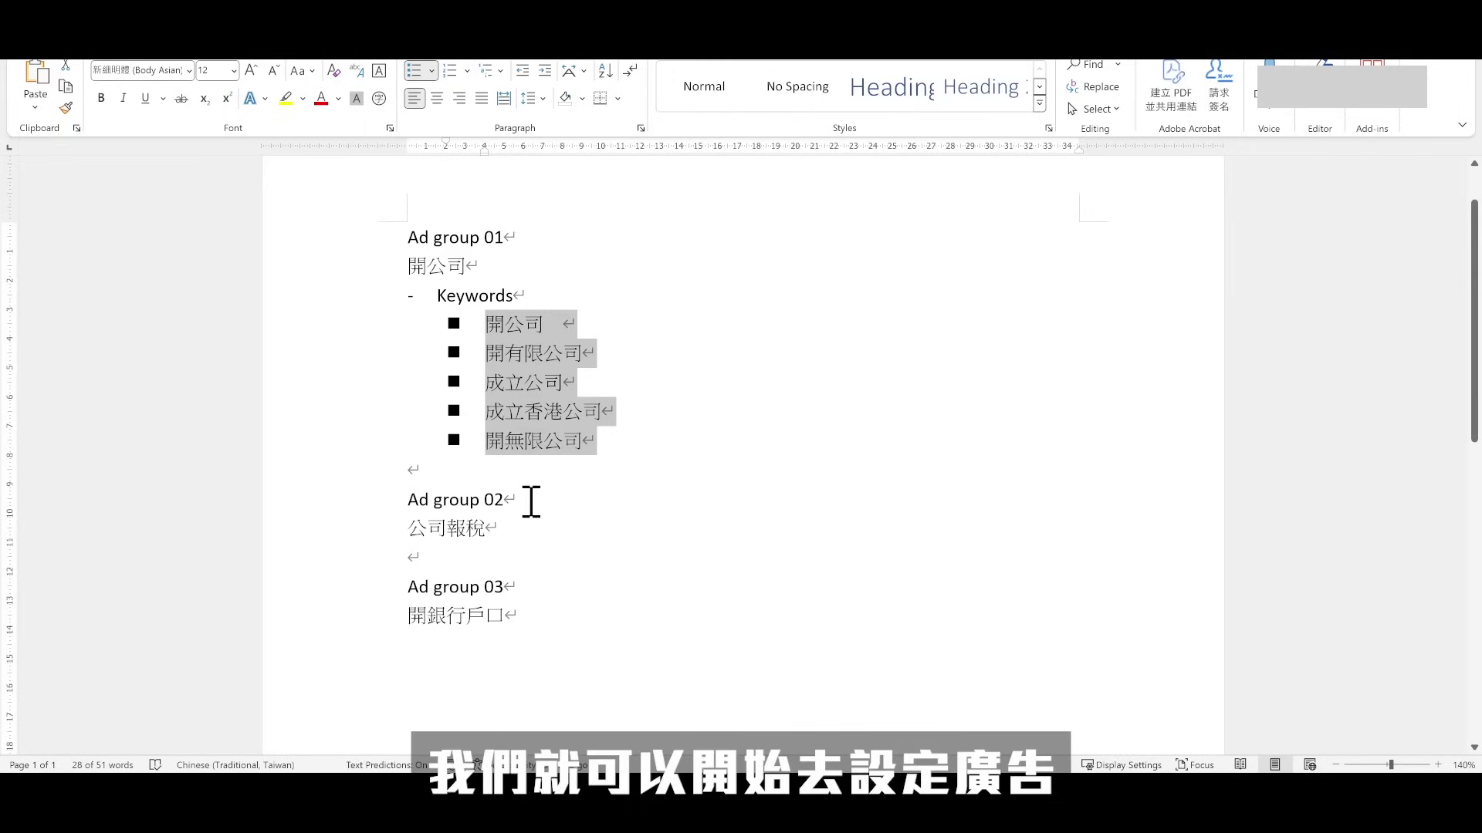
click(534, 525)
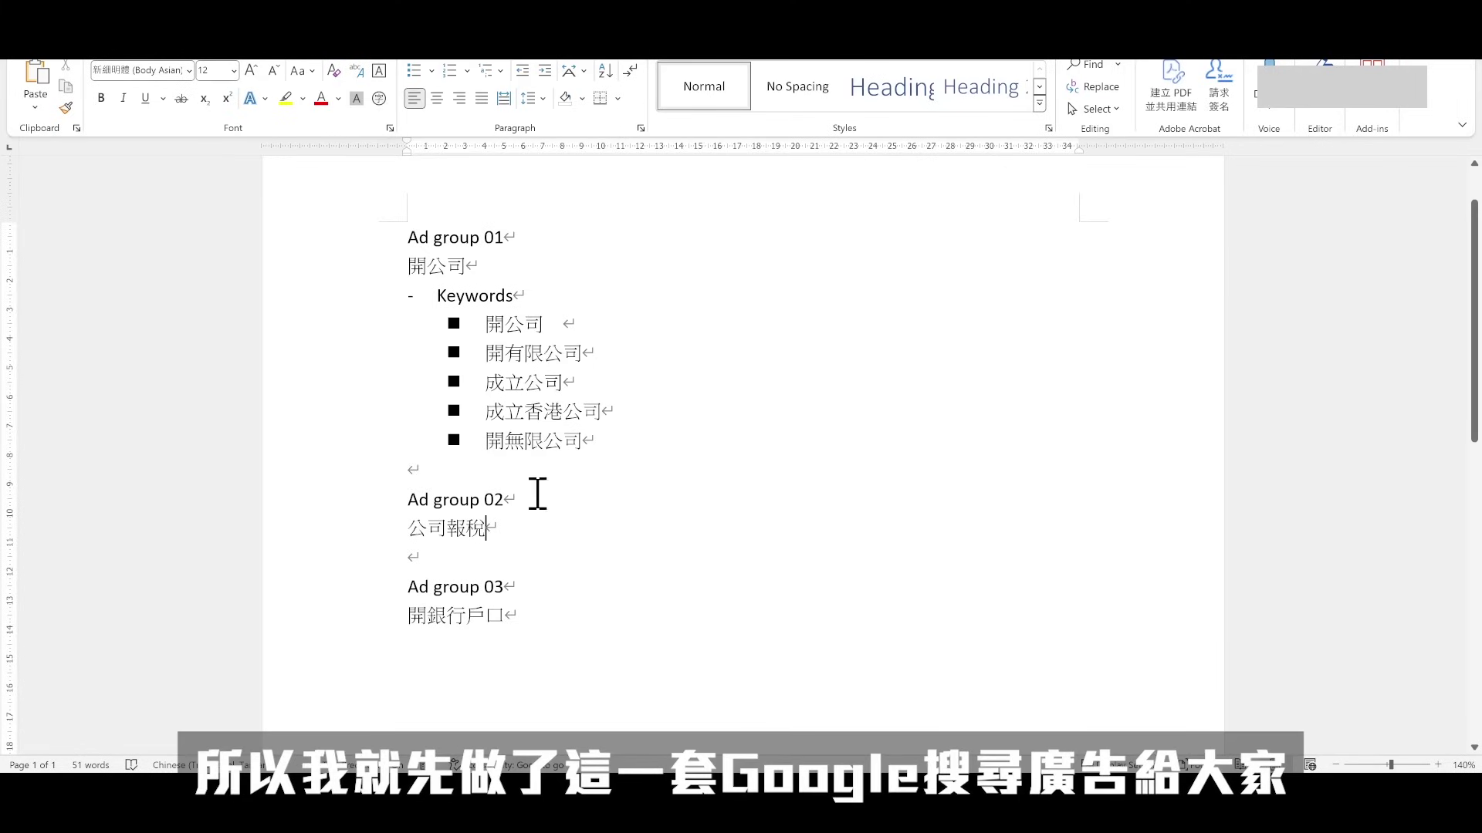
drag(377, 276, 376, 436)
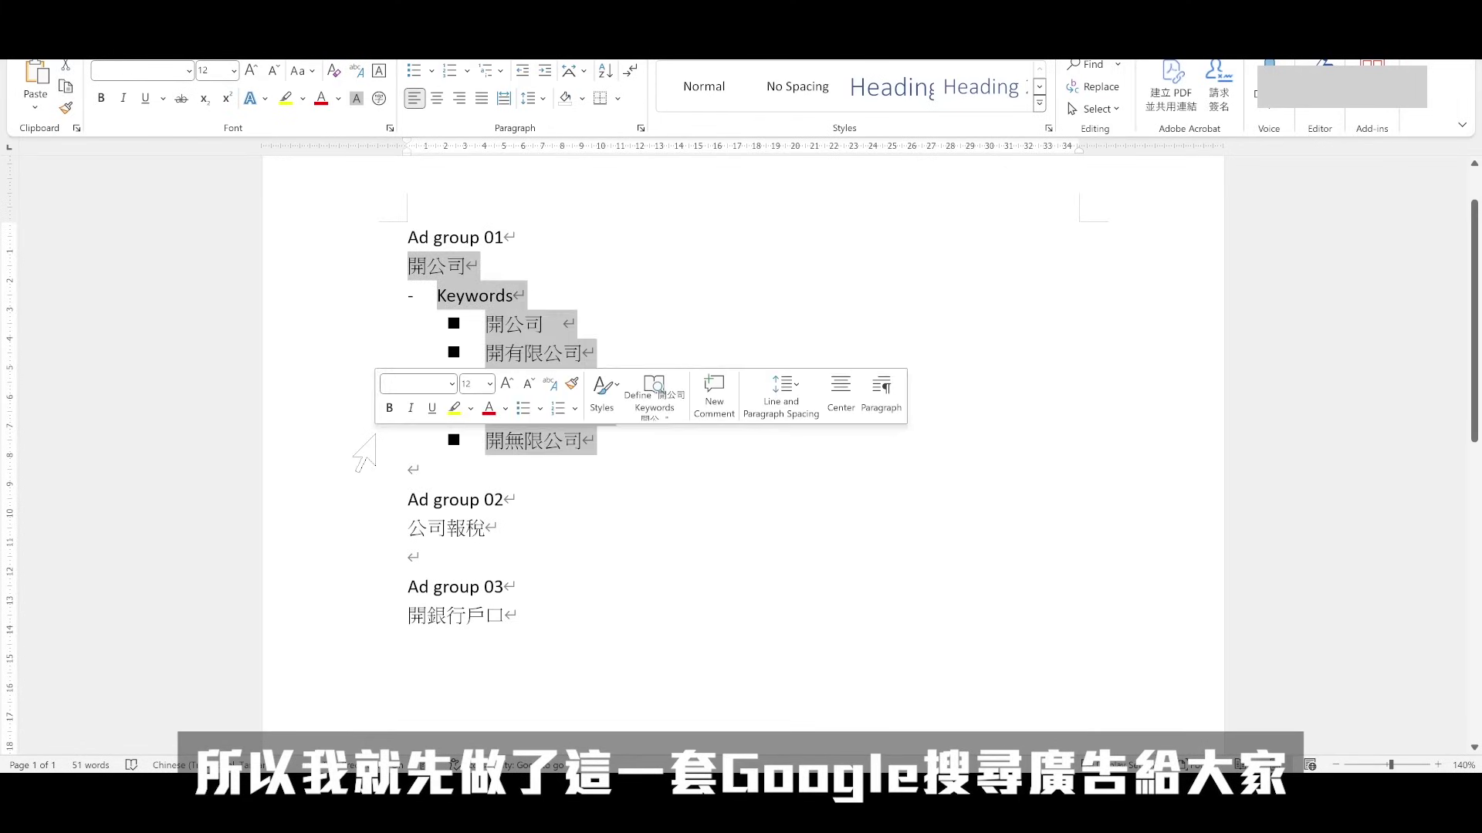
click(647, 454)
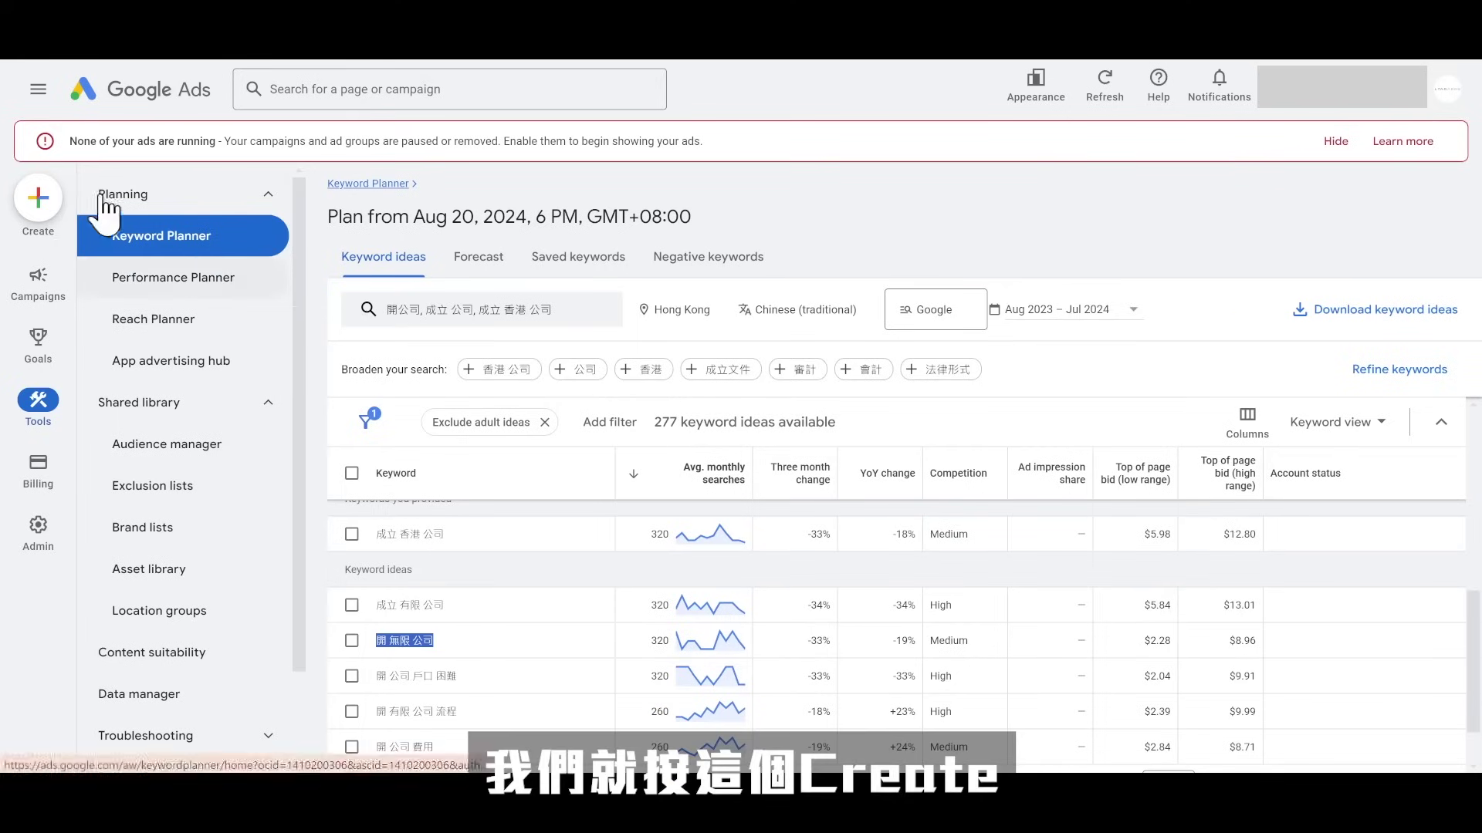
Step: Switch to Google Ads and start a new campaign without a goal's guidance, choosing Search as the campaign type
click(37, 198)
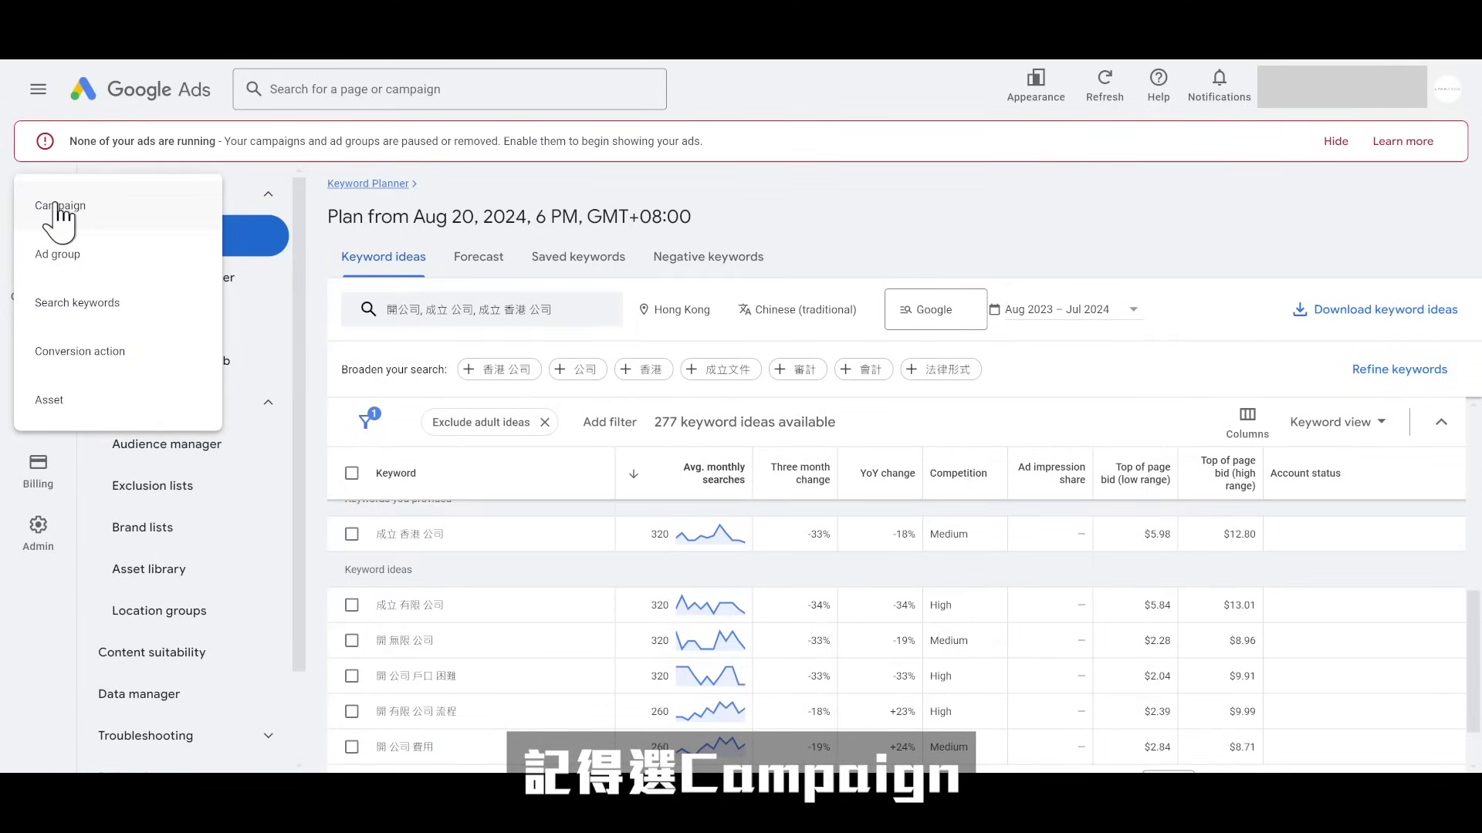
click(57, 205)
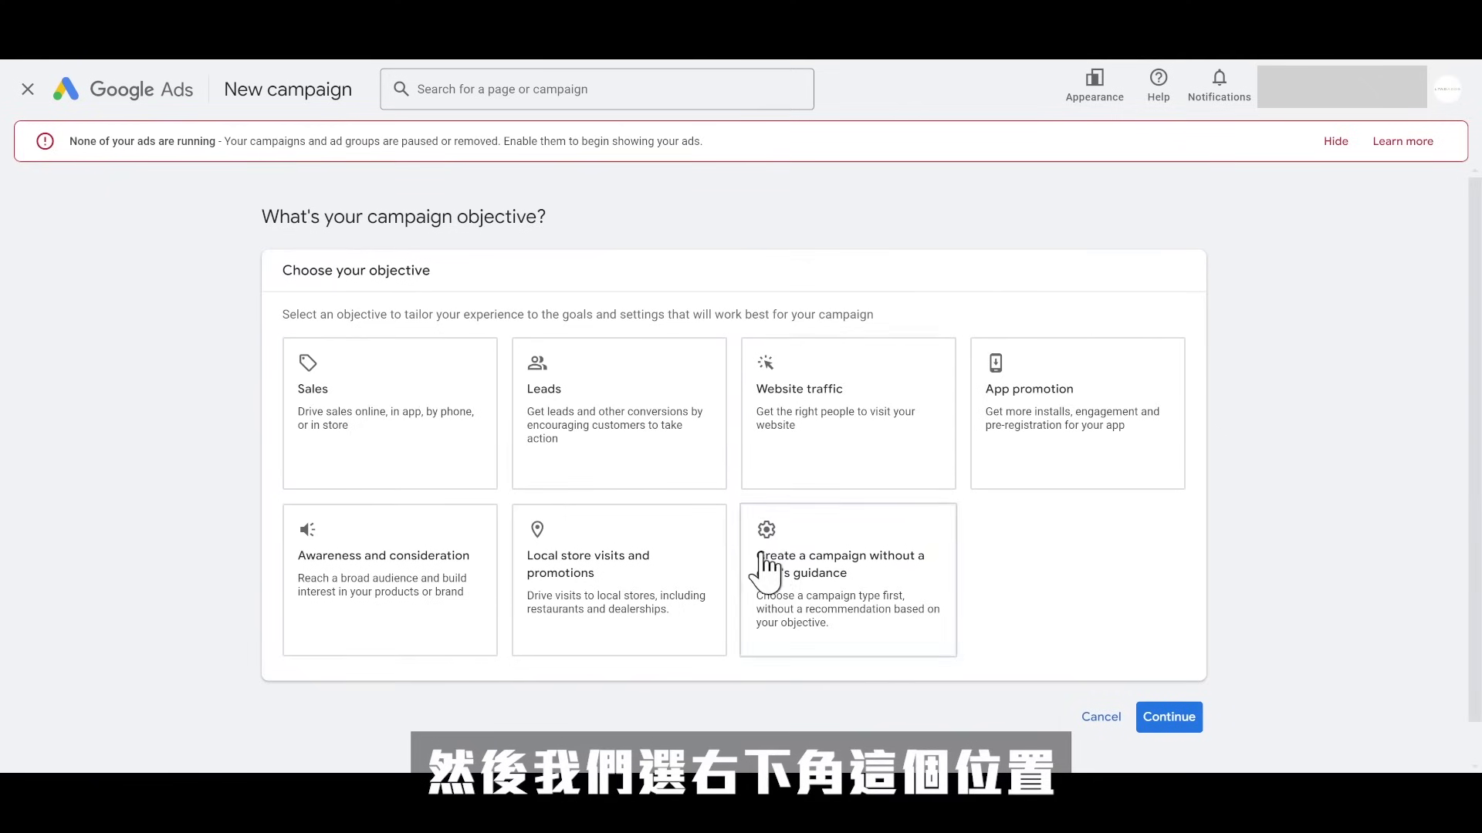
click(781, 588)
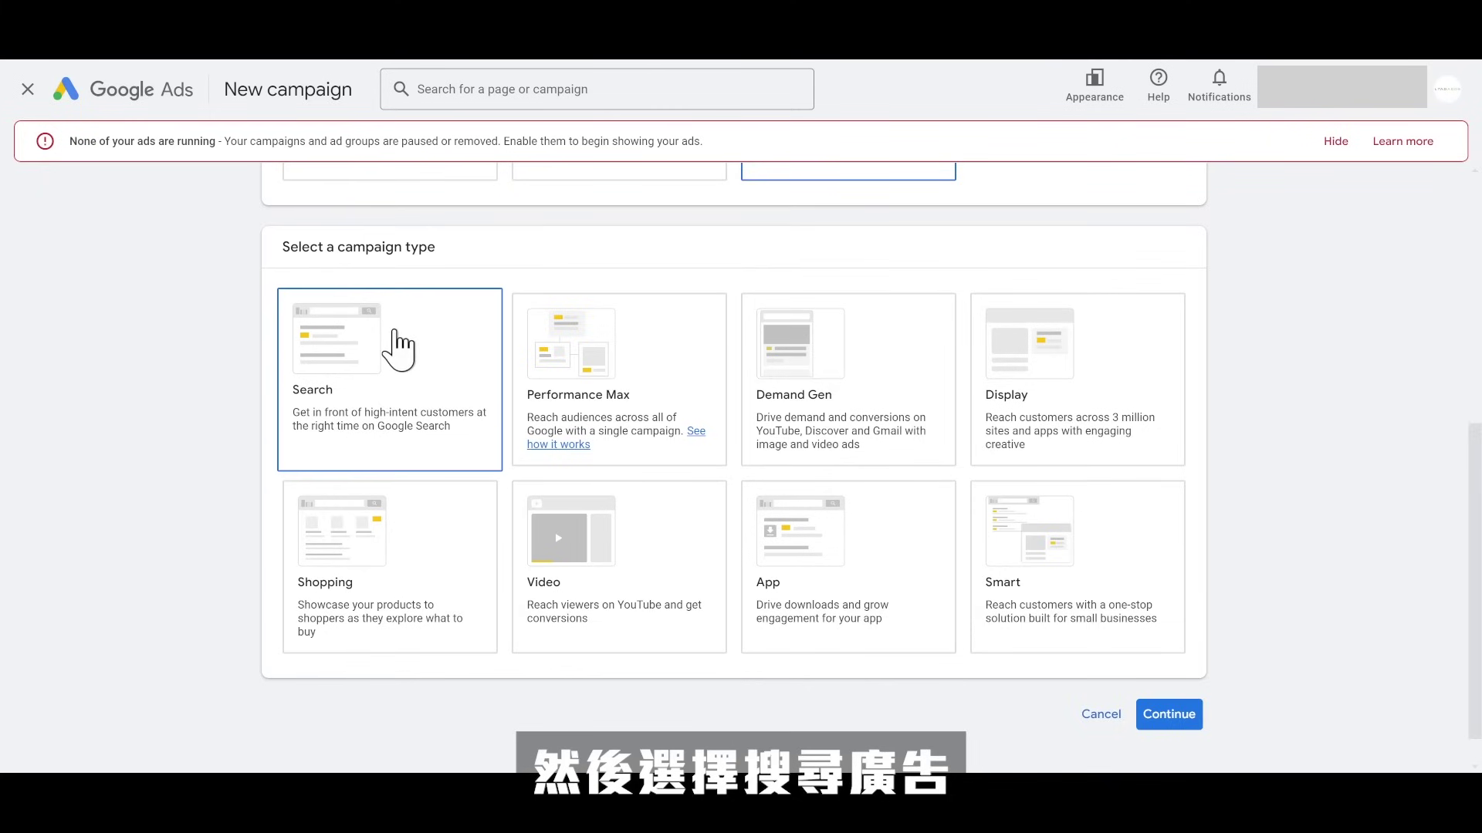
click(429, 380)
scroll(787, 562, down, 4)
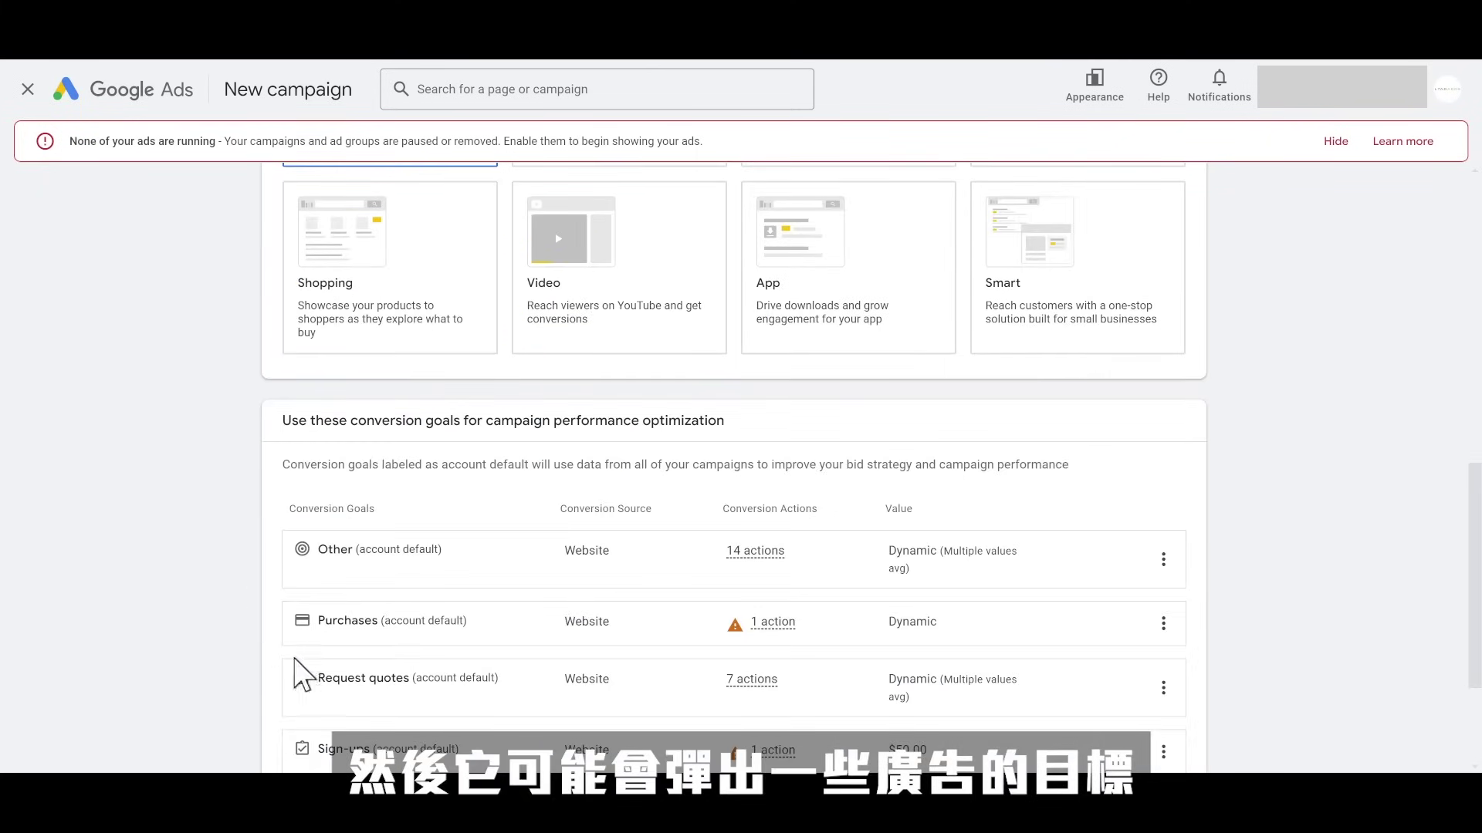
Step: Review the conversion goals for campaign performance optimization and continue with the account-default goals
drag(292, 428, 720, 420)
click(723, 420)
scroll(224, 334, down, 1)
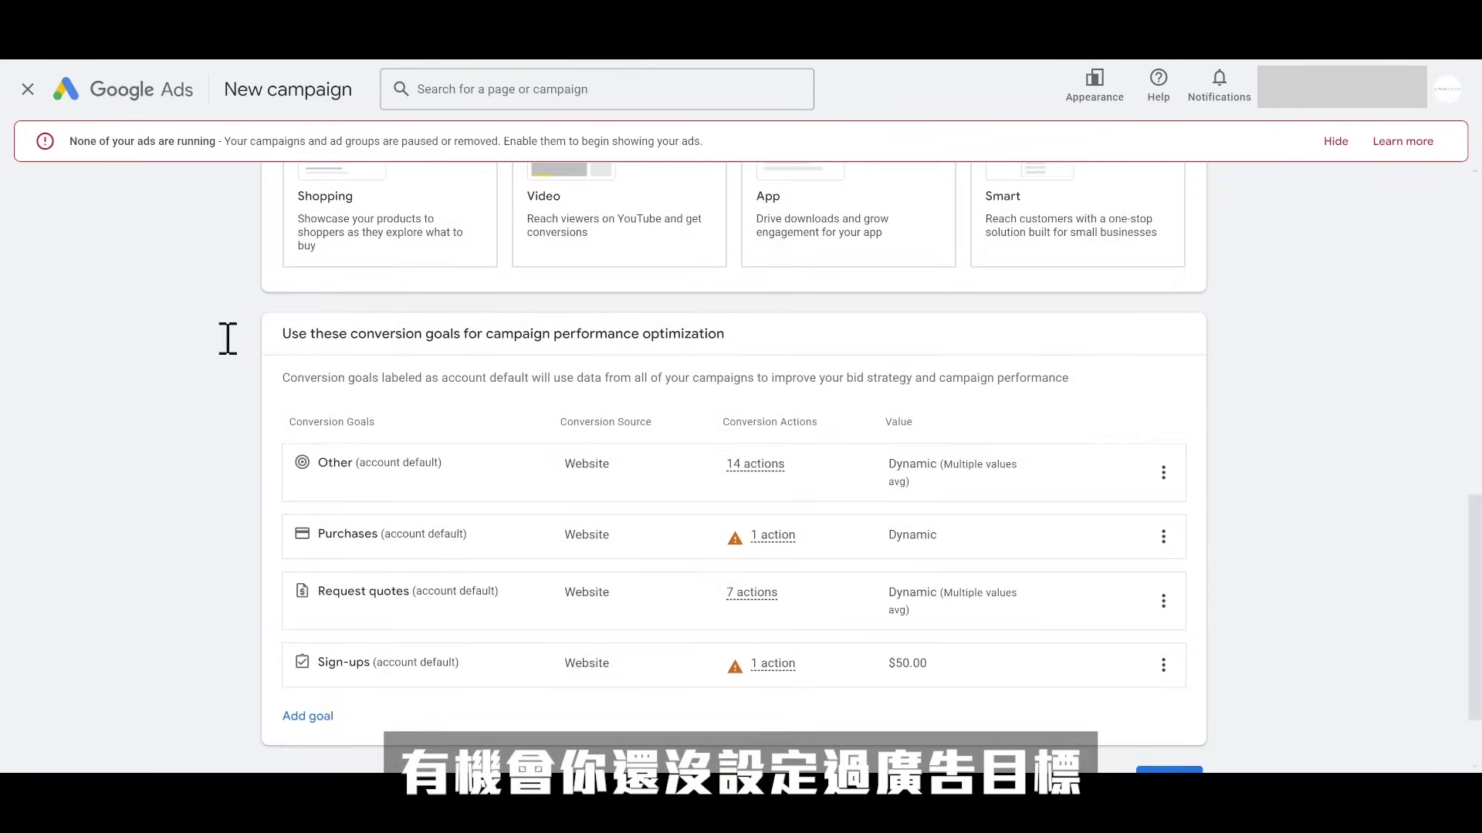
scroll(821, 522, down, 1)
mouse_move(820, 523)
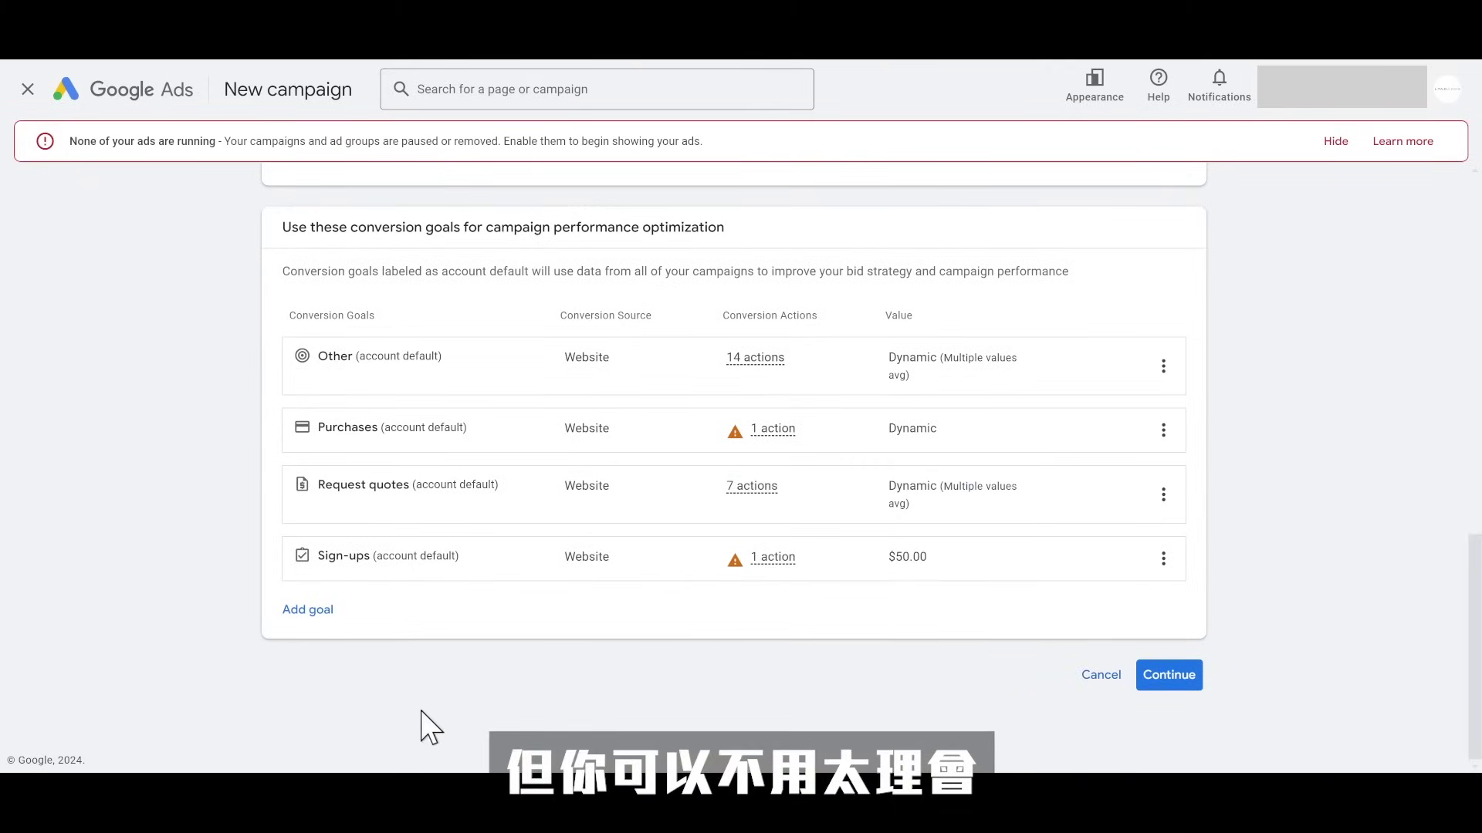
click(1168, 676)
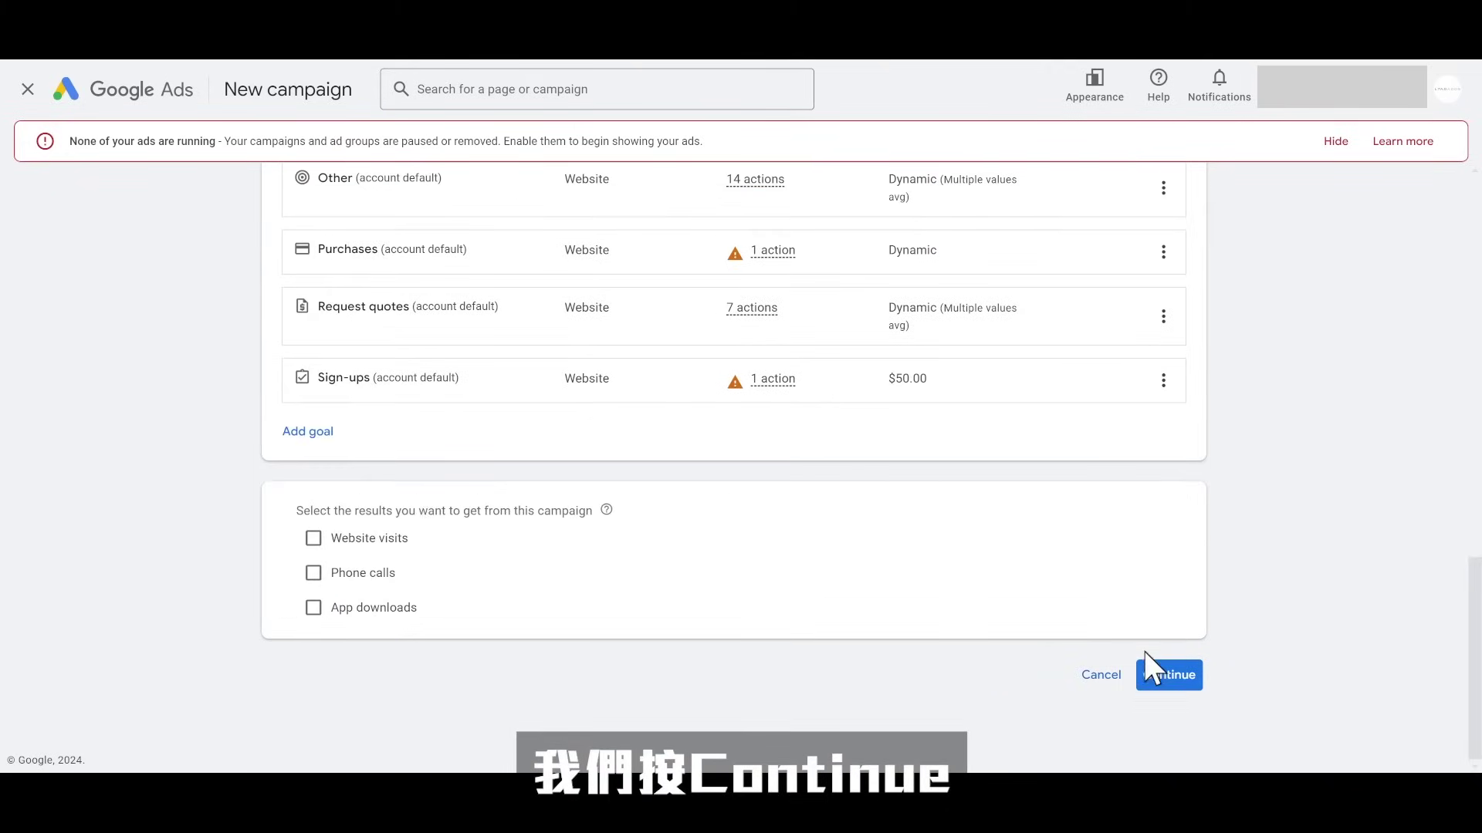
Step: Choose Website visits as the result wanted from the campaign and continue with the business website left blank
click(363, 538)
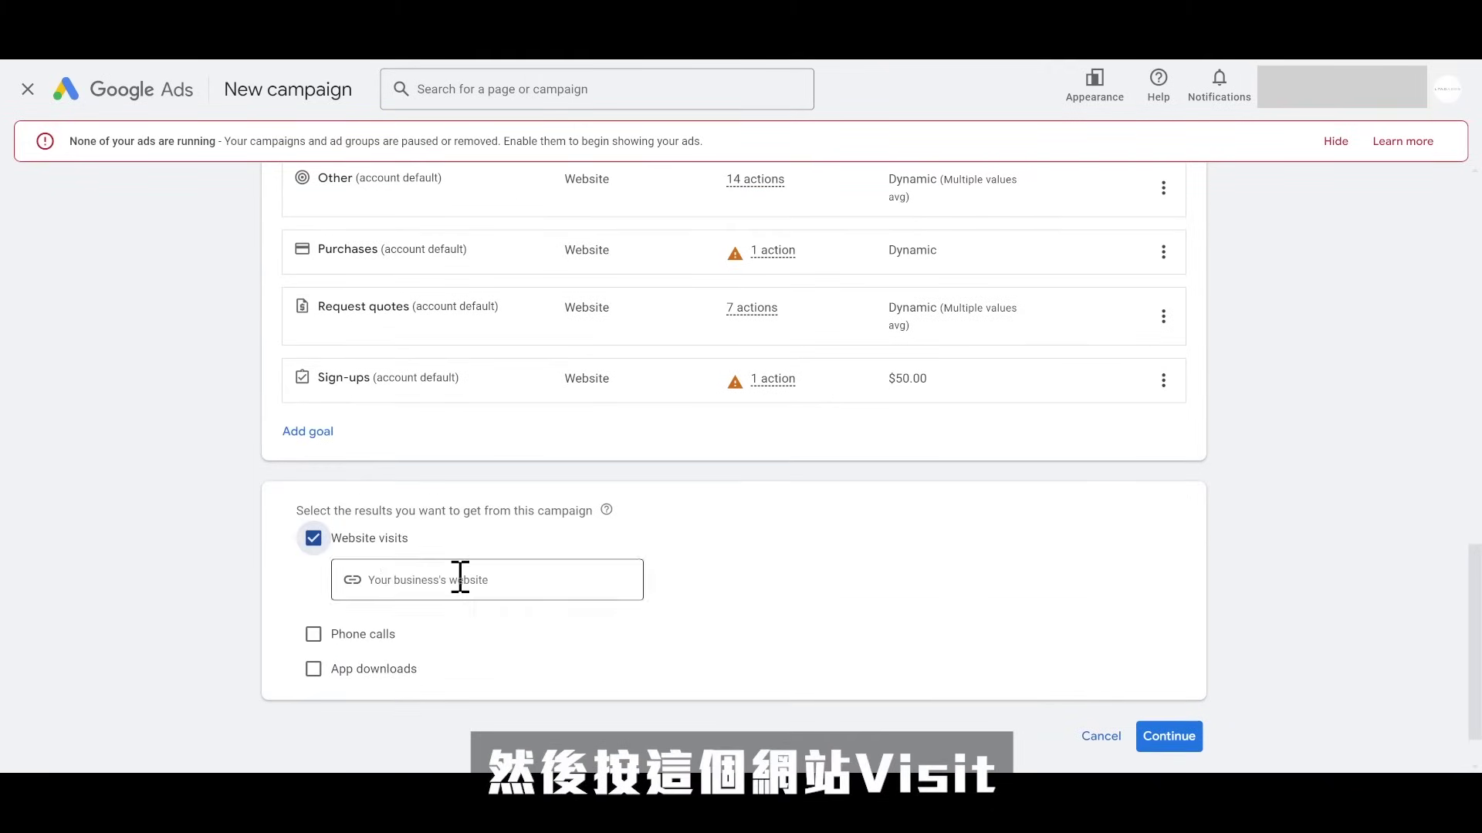
click(490, 584)
click(1168, 675)
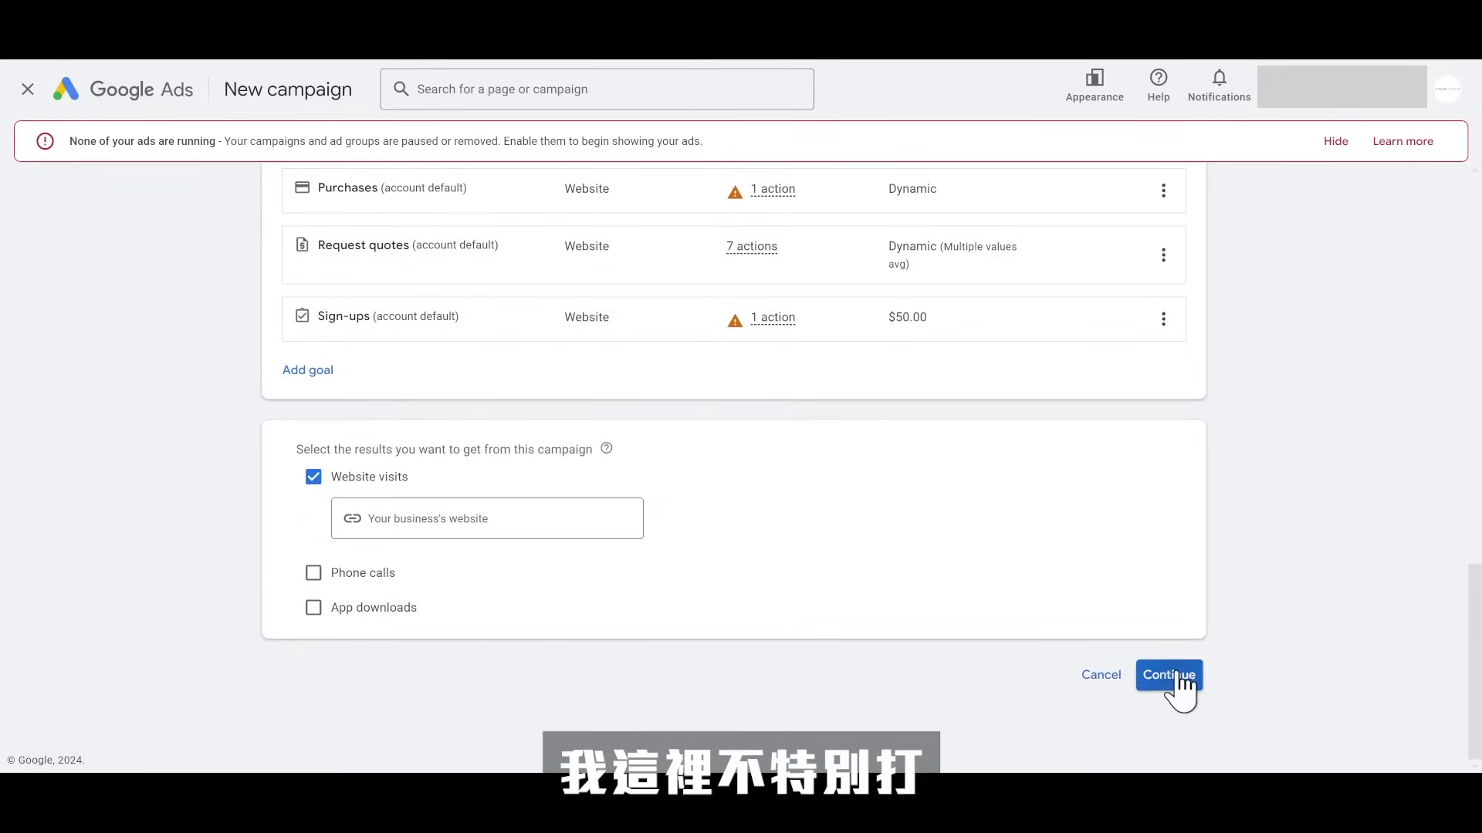
Step: Name the campaign Search-會計服務-General - 20082024 and continue to the bidding settings
click(395, 557)
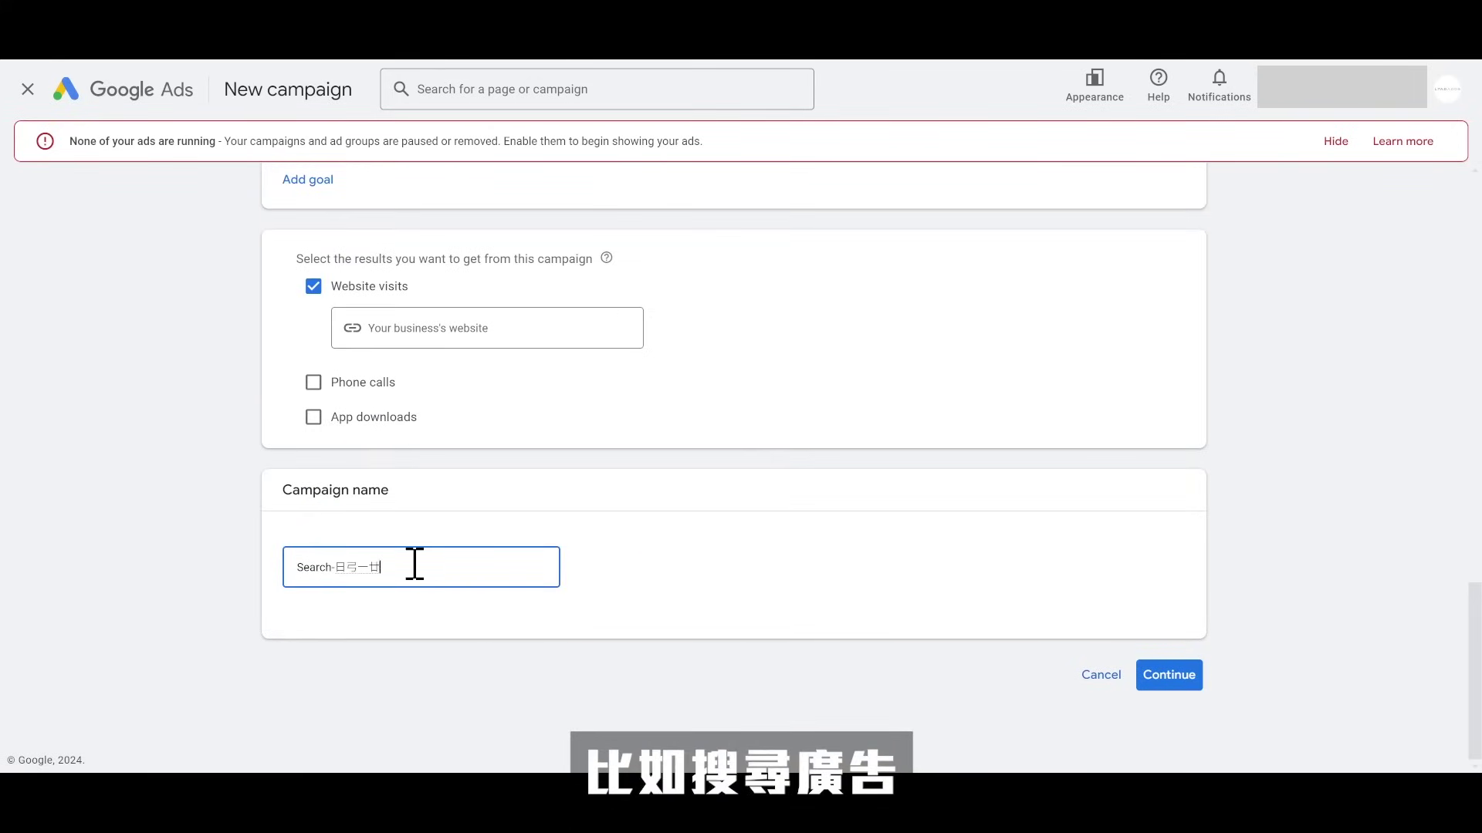
text(rj)
key(space)
text(bsle)
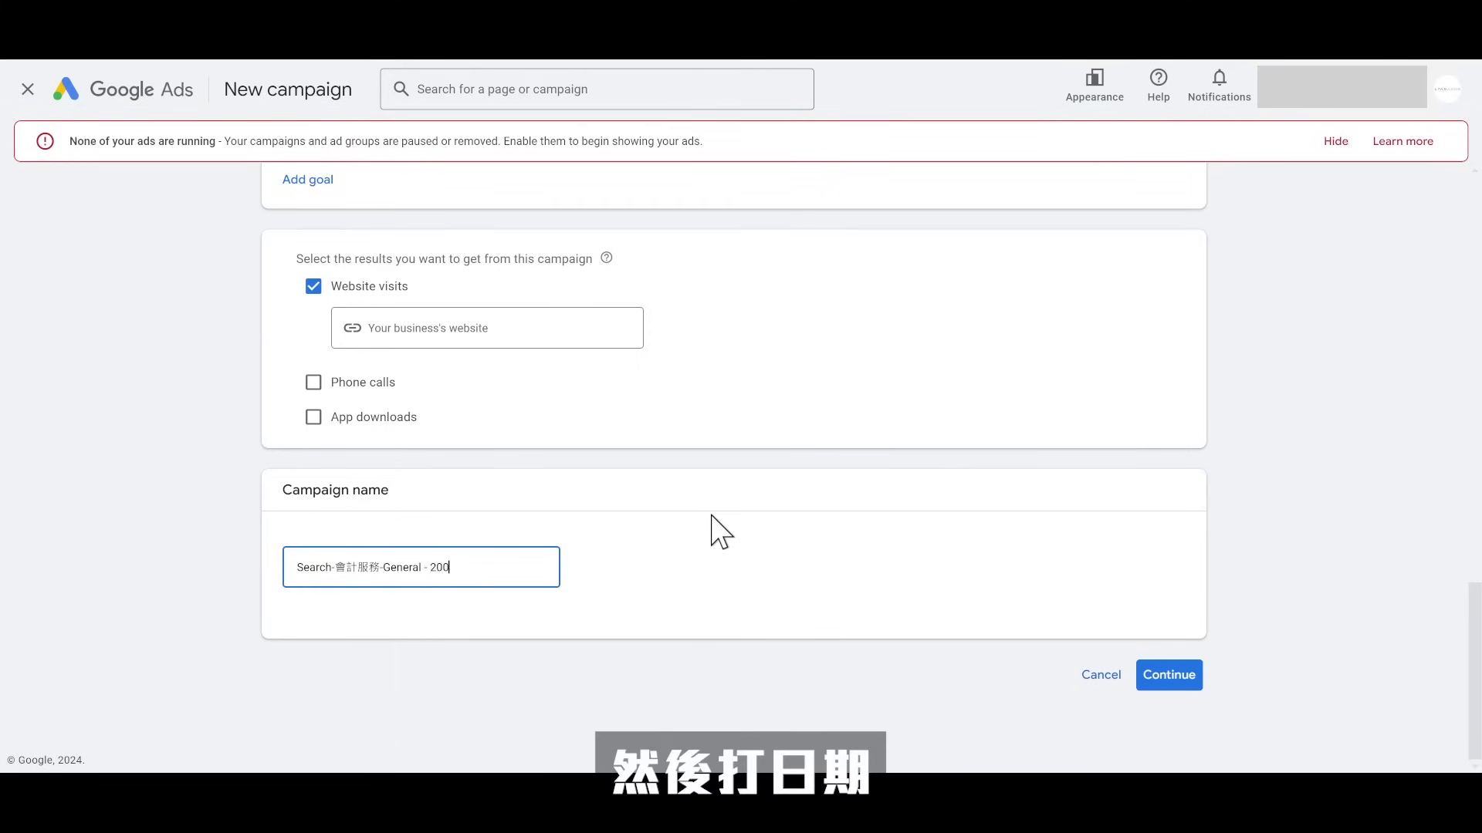
text(82024)
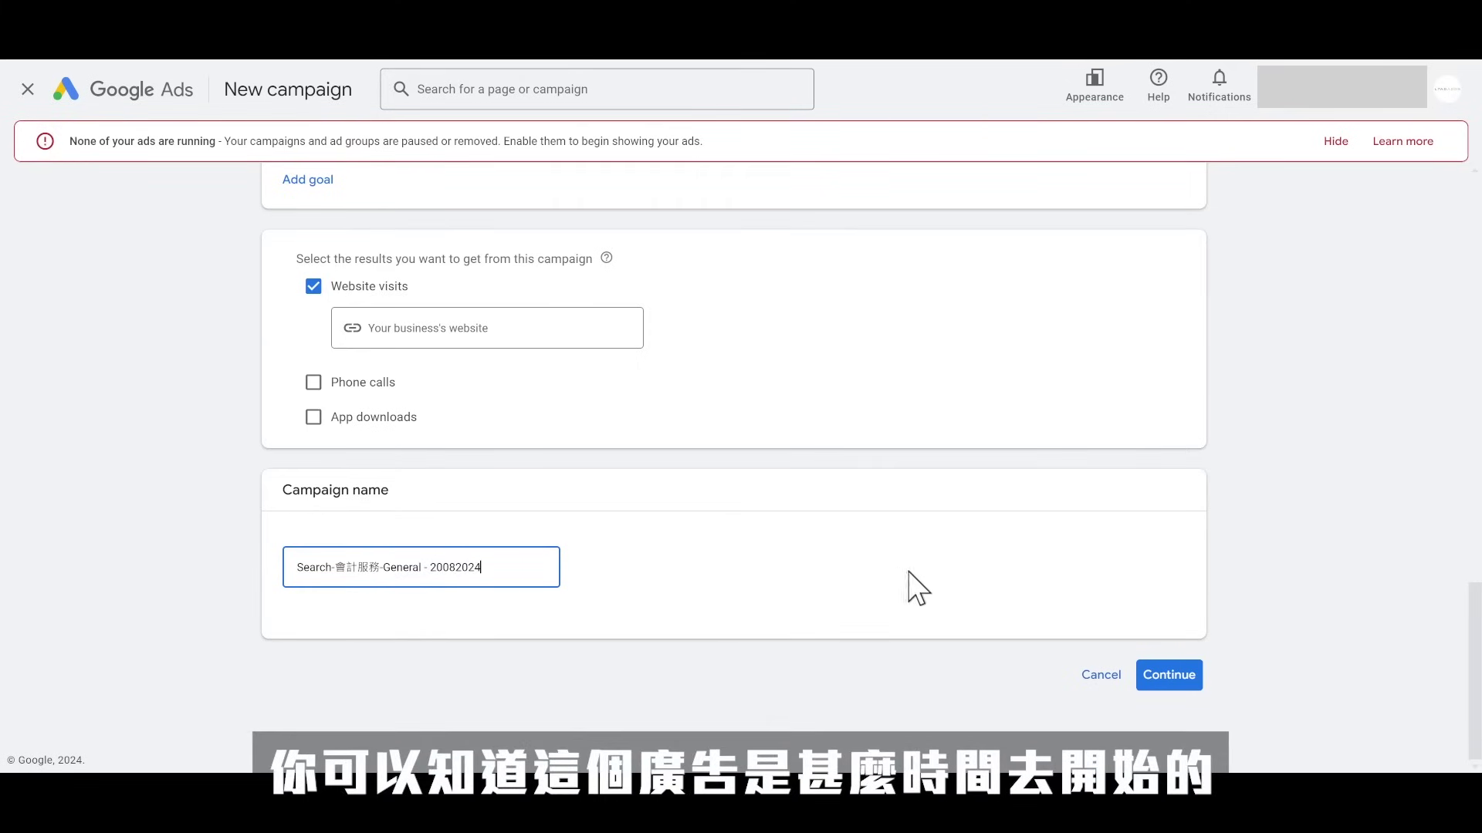
click(1168, 677)
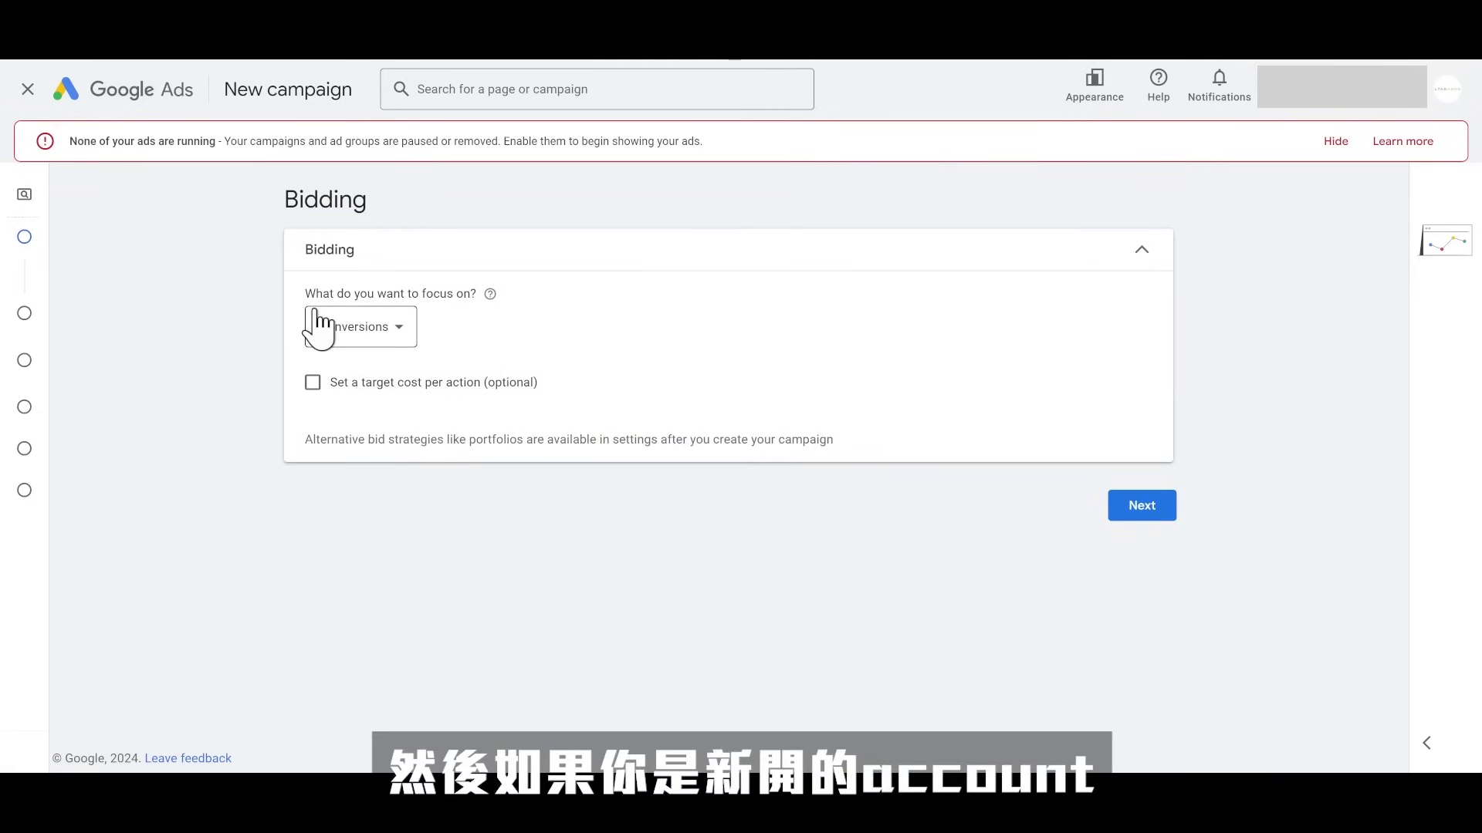
Step: Focus the bidding on Clicks with a maximum CPC bid limit of $5.00 and proceed to the campaign settings
click(389, 345)
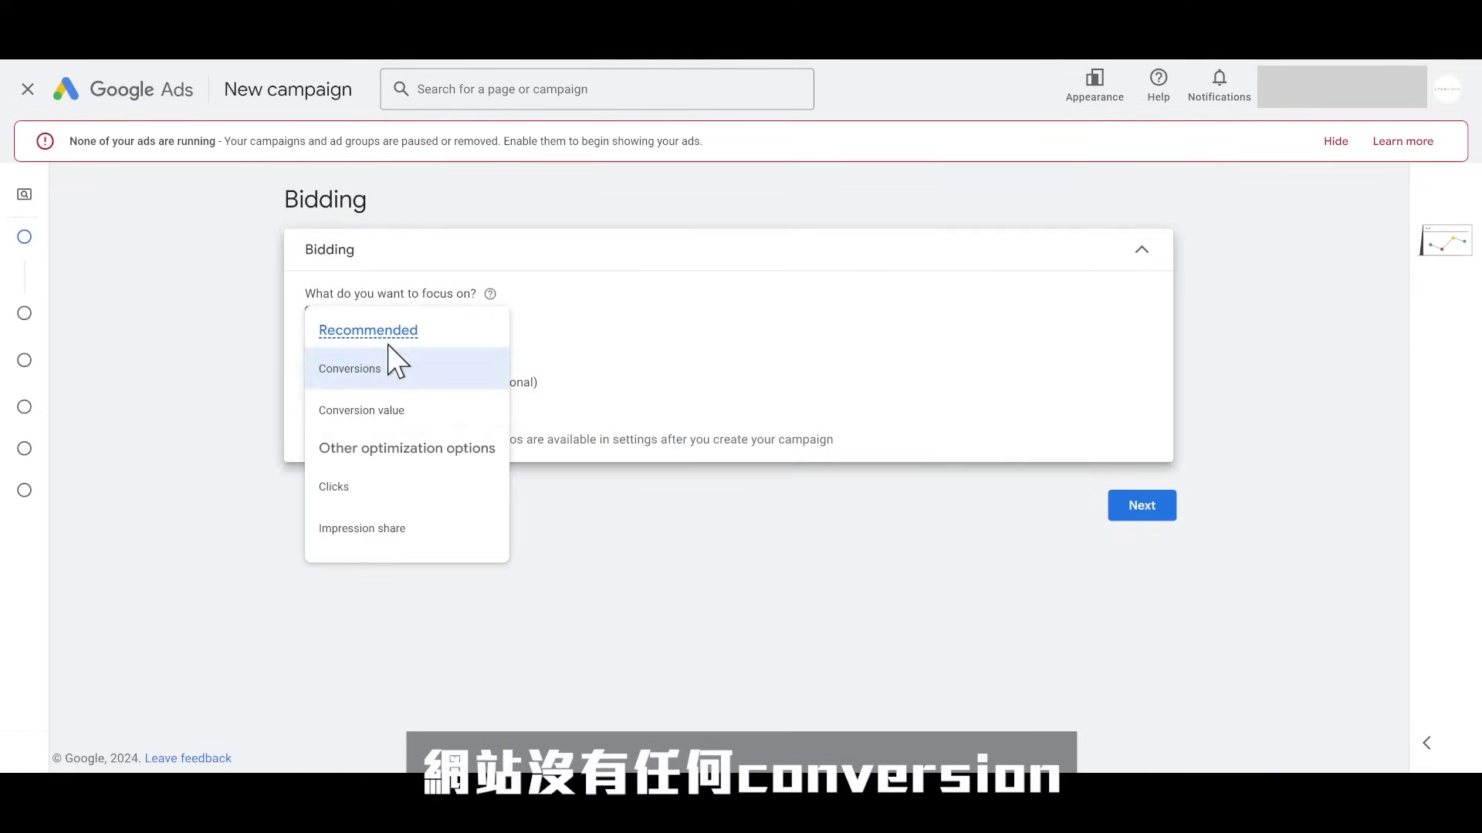
click(373, 491)
click(312, 382)
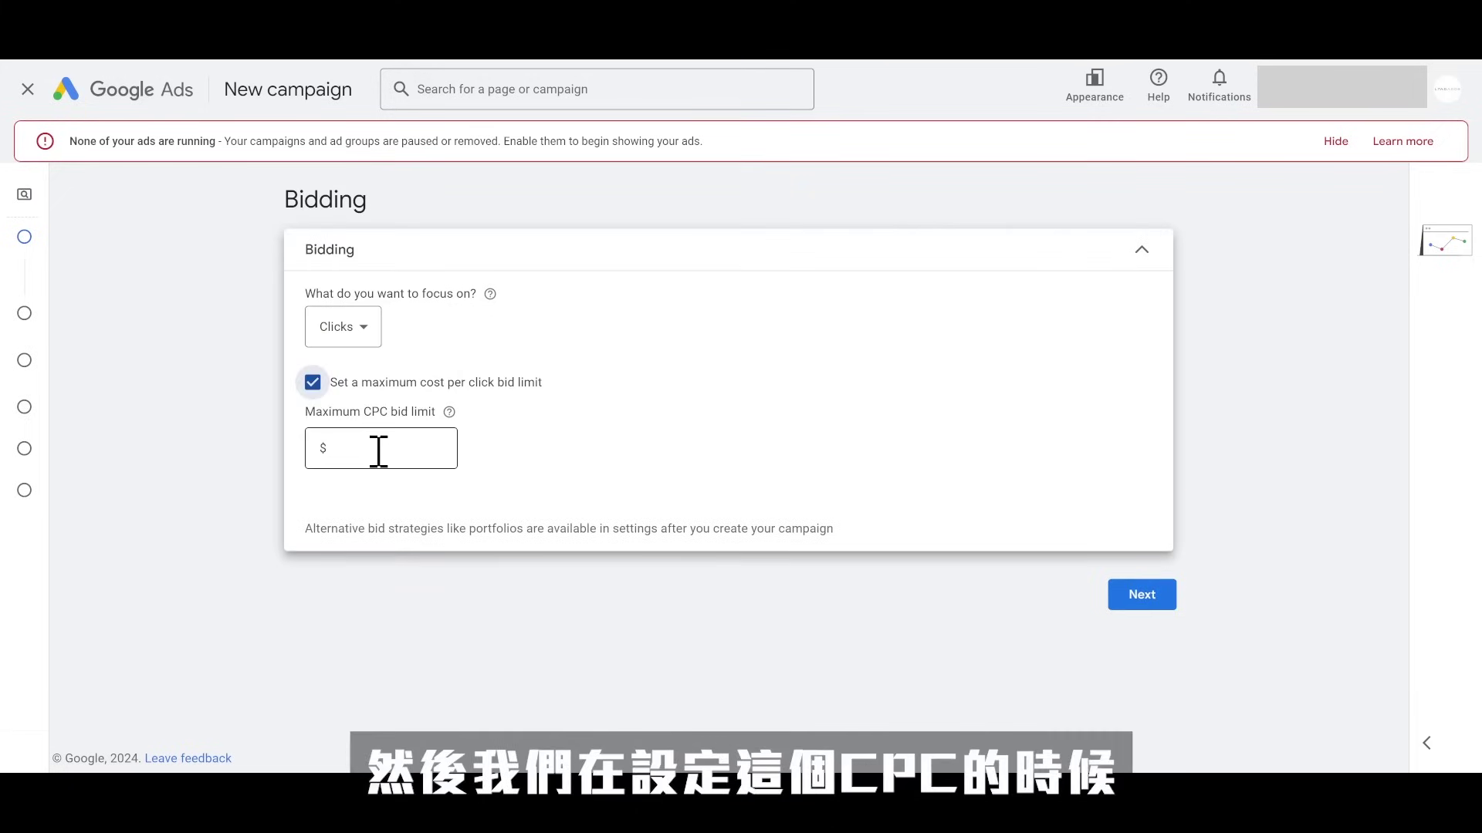
click(378, 451)
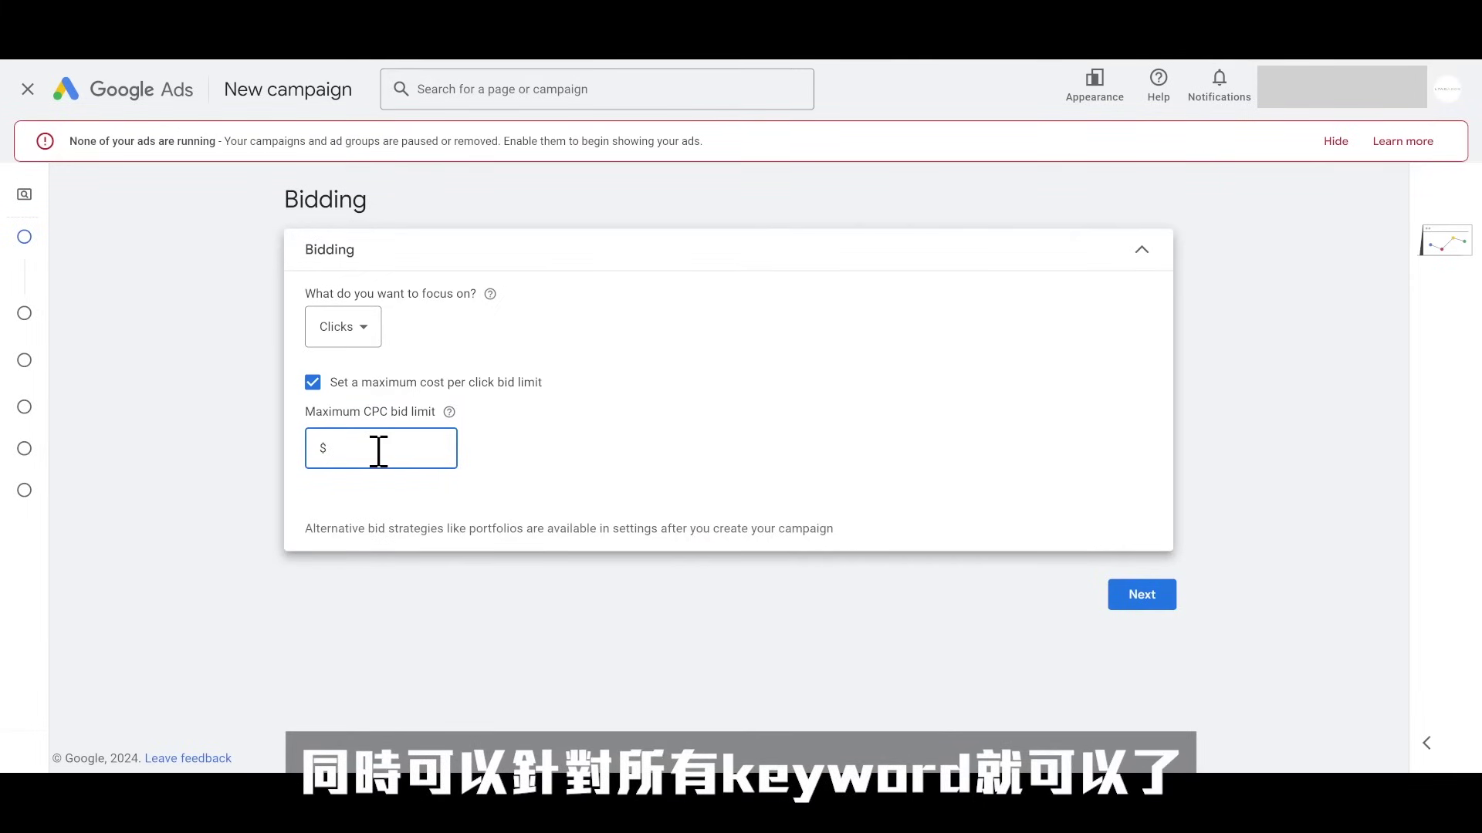
click(710, 496)
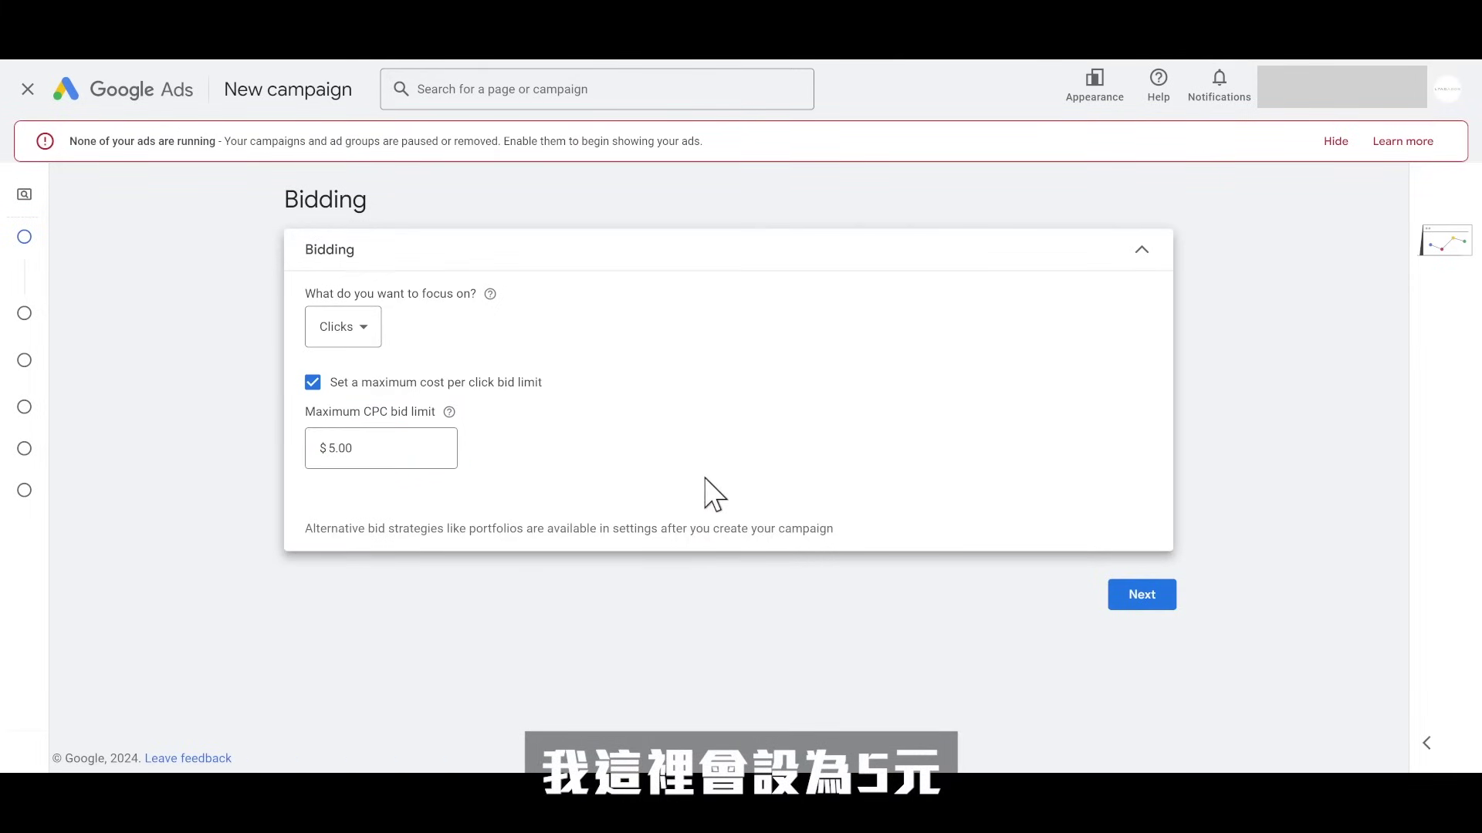
click(1142, 598)
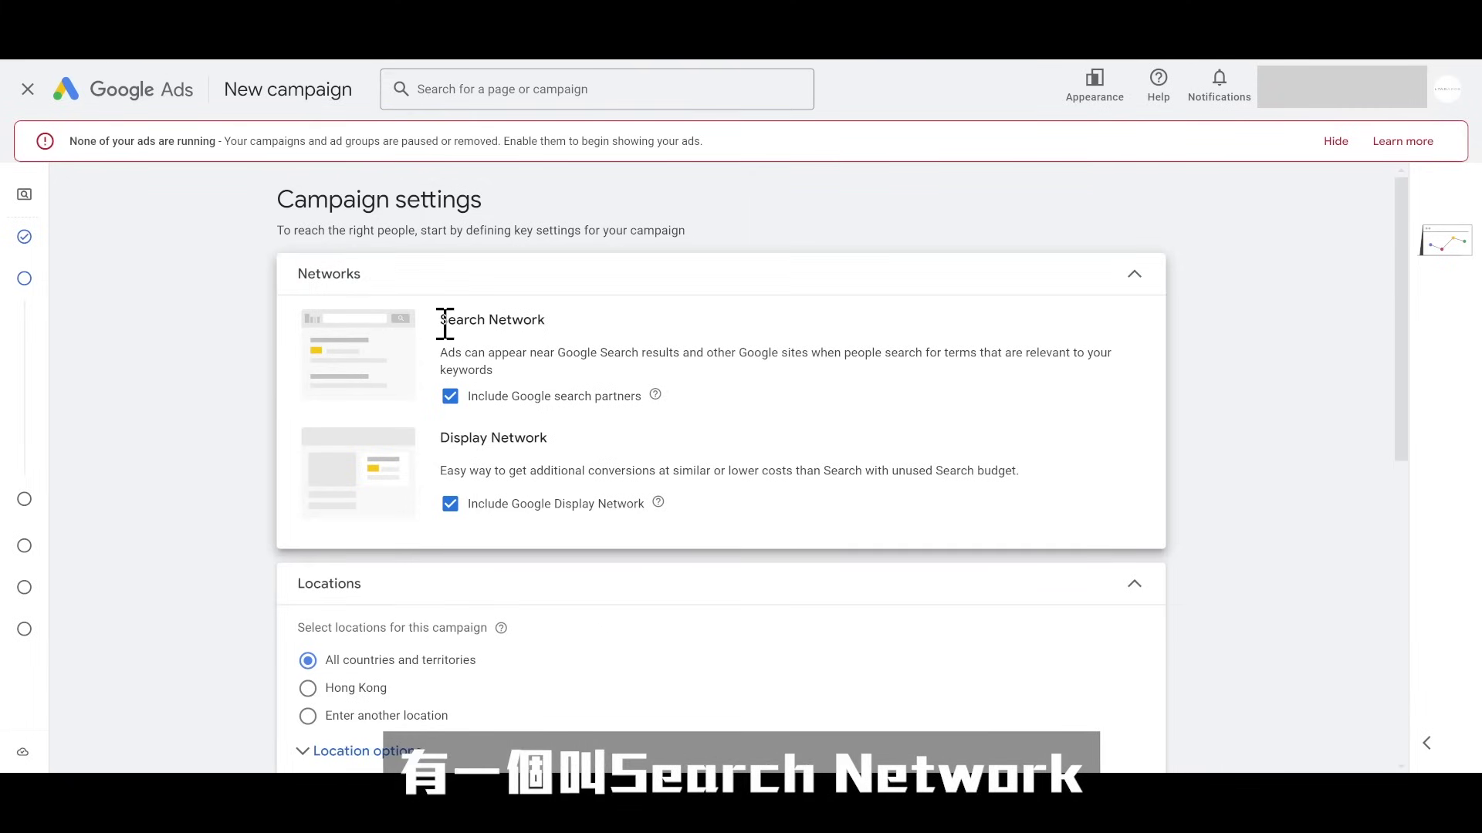
Step: Exclude Google search partners and the Google Display Network from the campaign's networks
drag(450, 437, 496, 438)
click(450, 396)
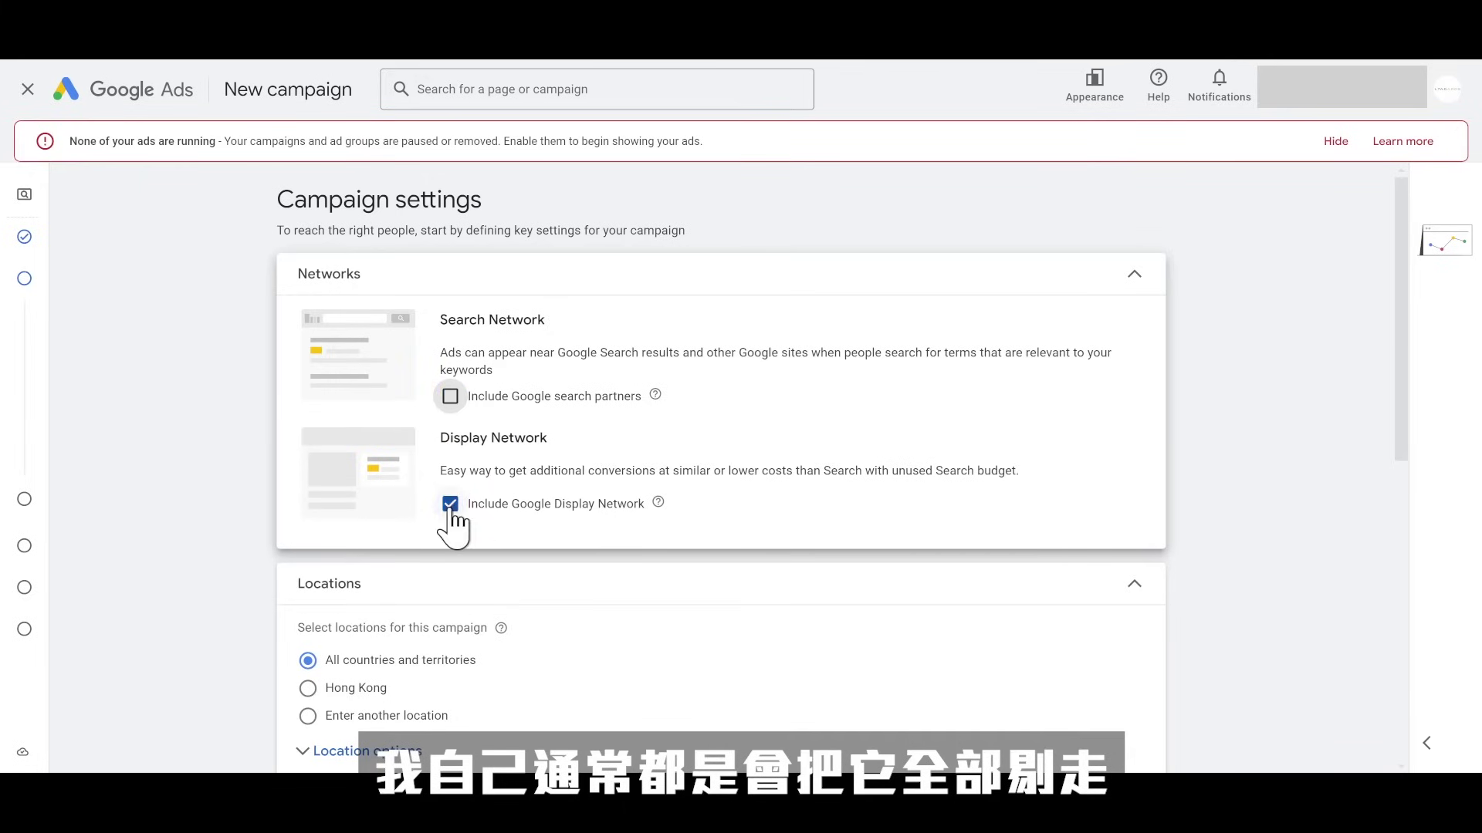
click(450, 576)
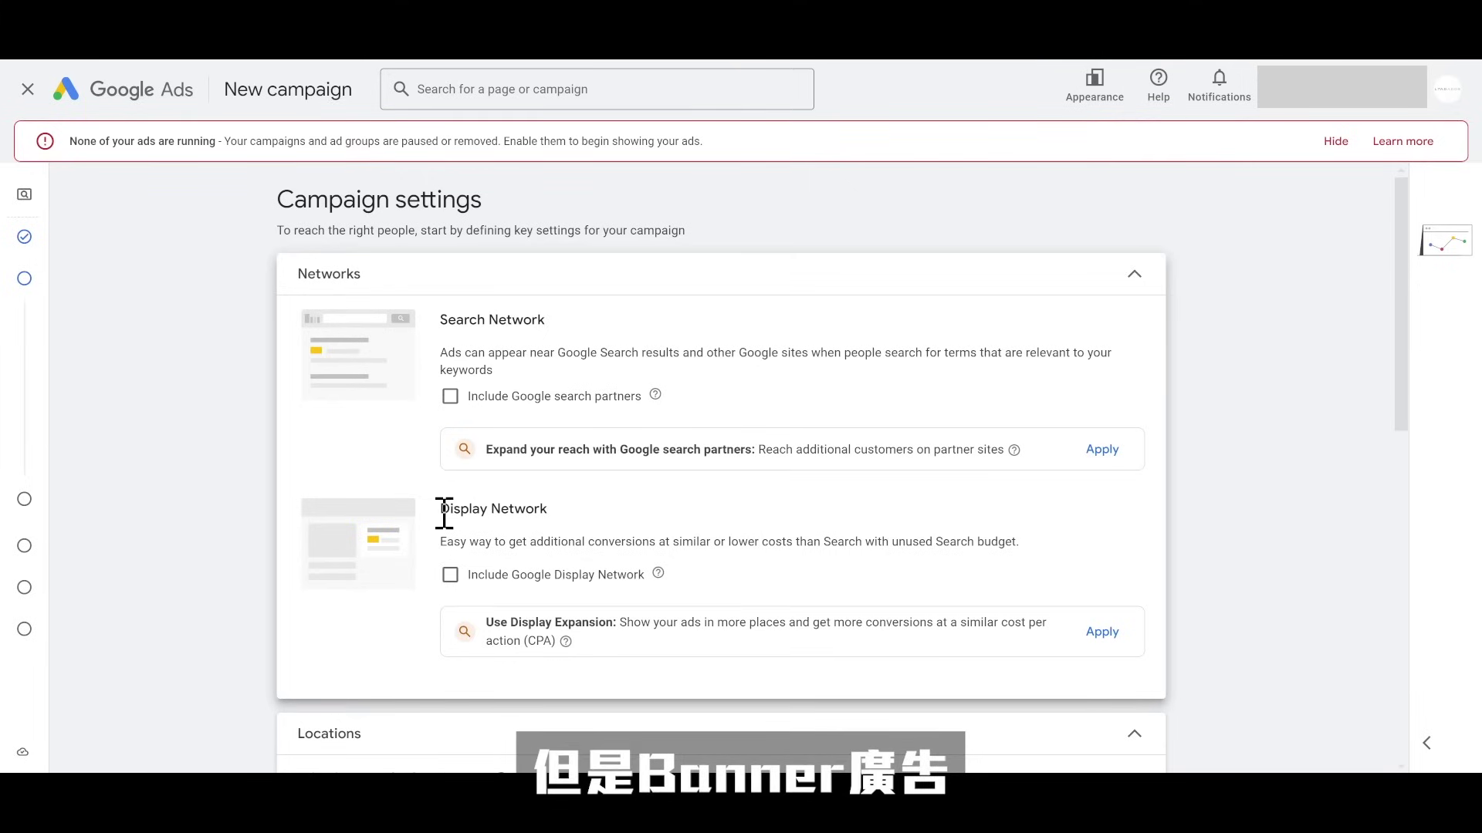
drag(443, 515, 548, 513)
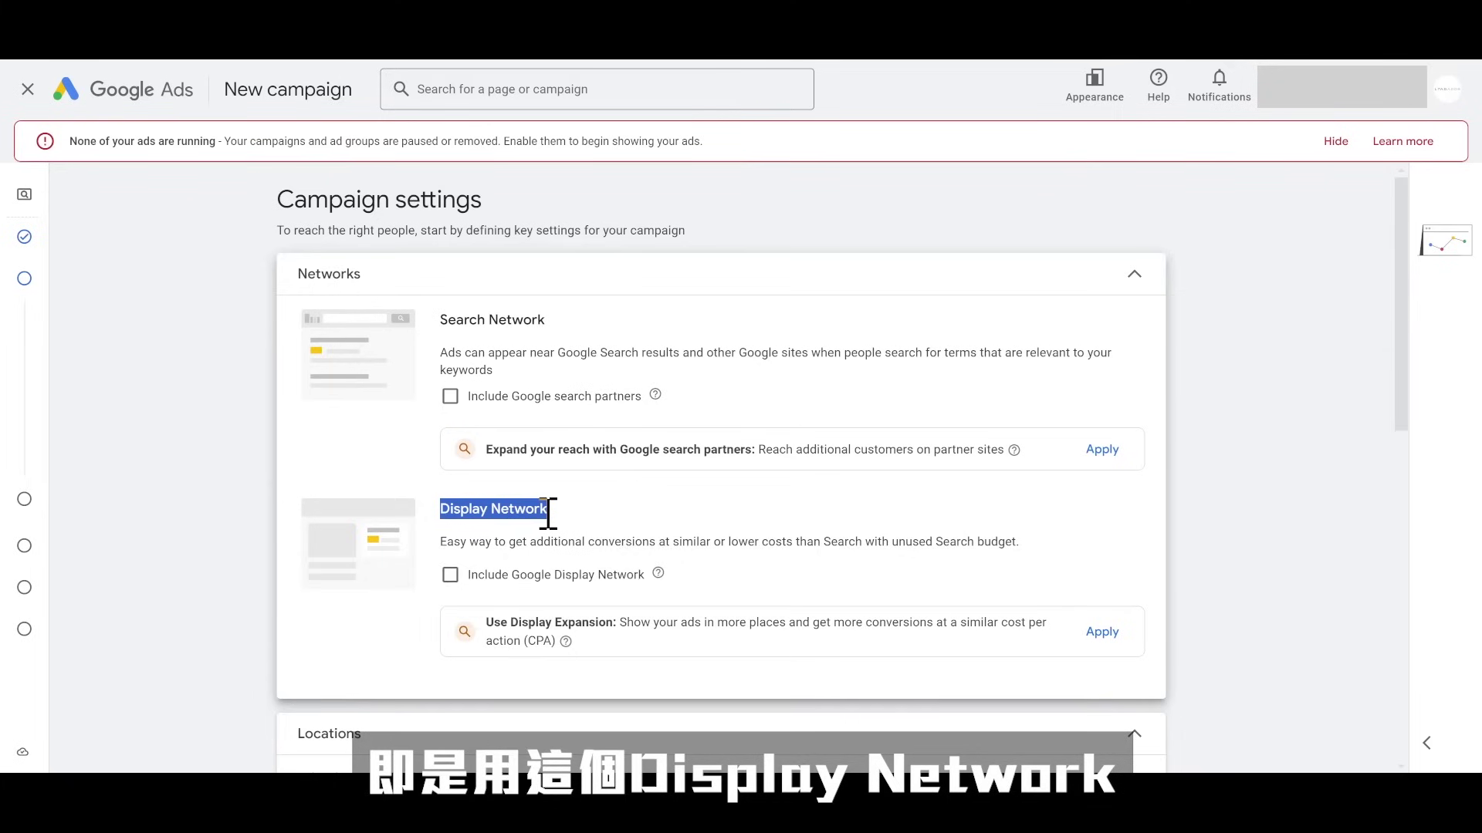
Step: Set the campaign location to Hong Kong and add the suggested Chinese (traditional) to its languages
scroll(547, 514, down, 1)
scroll(546, 528, down, 2)
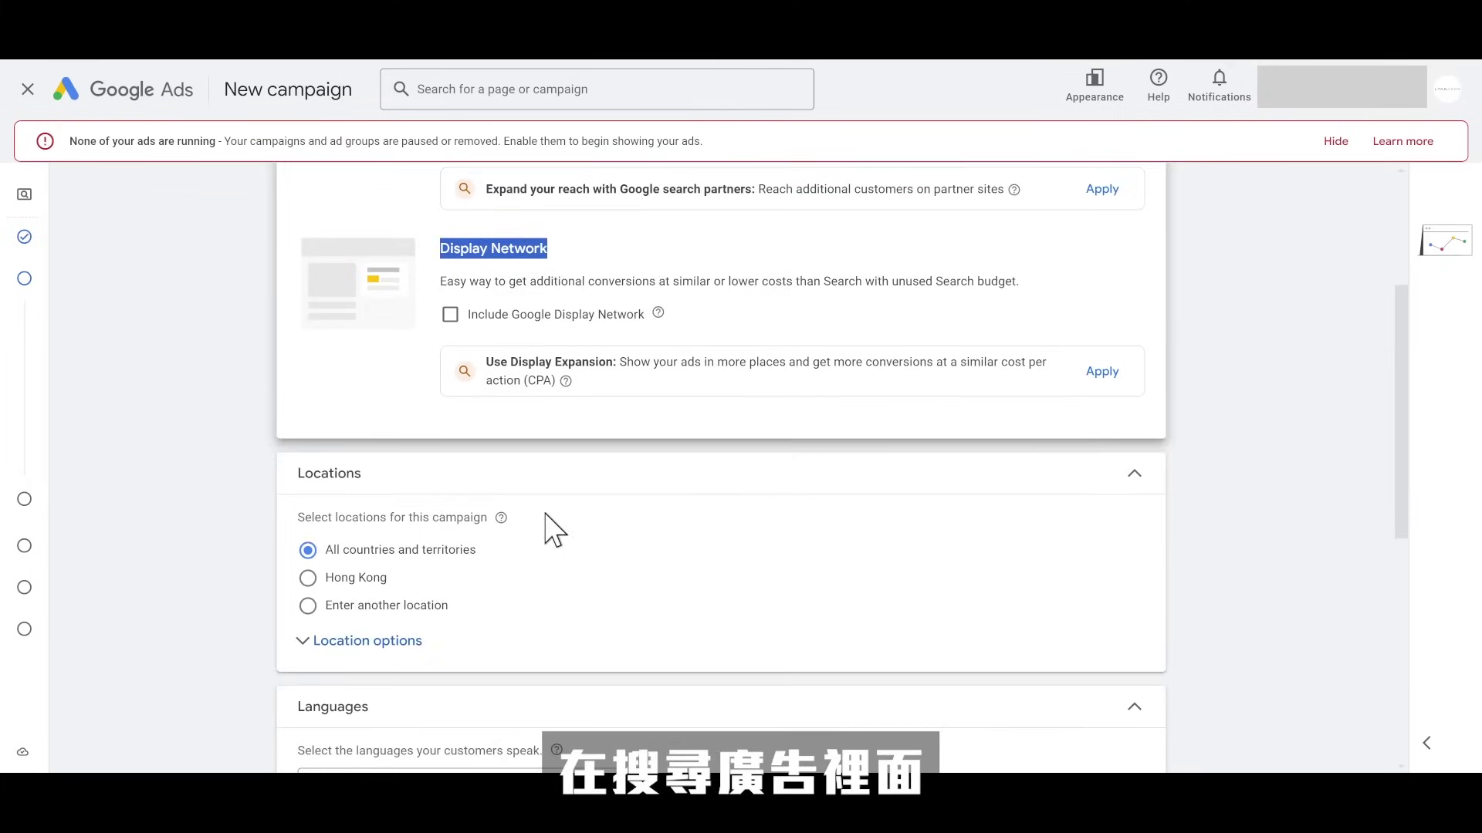
click(308, 578)
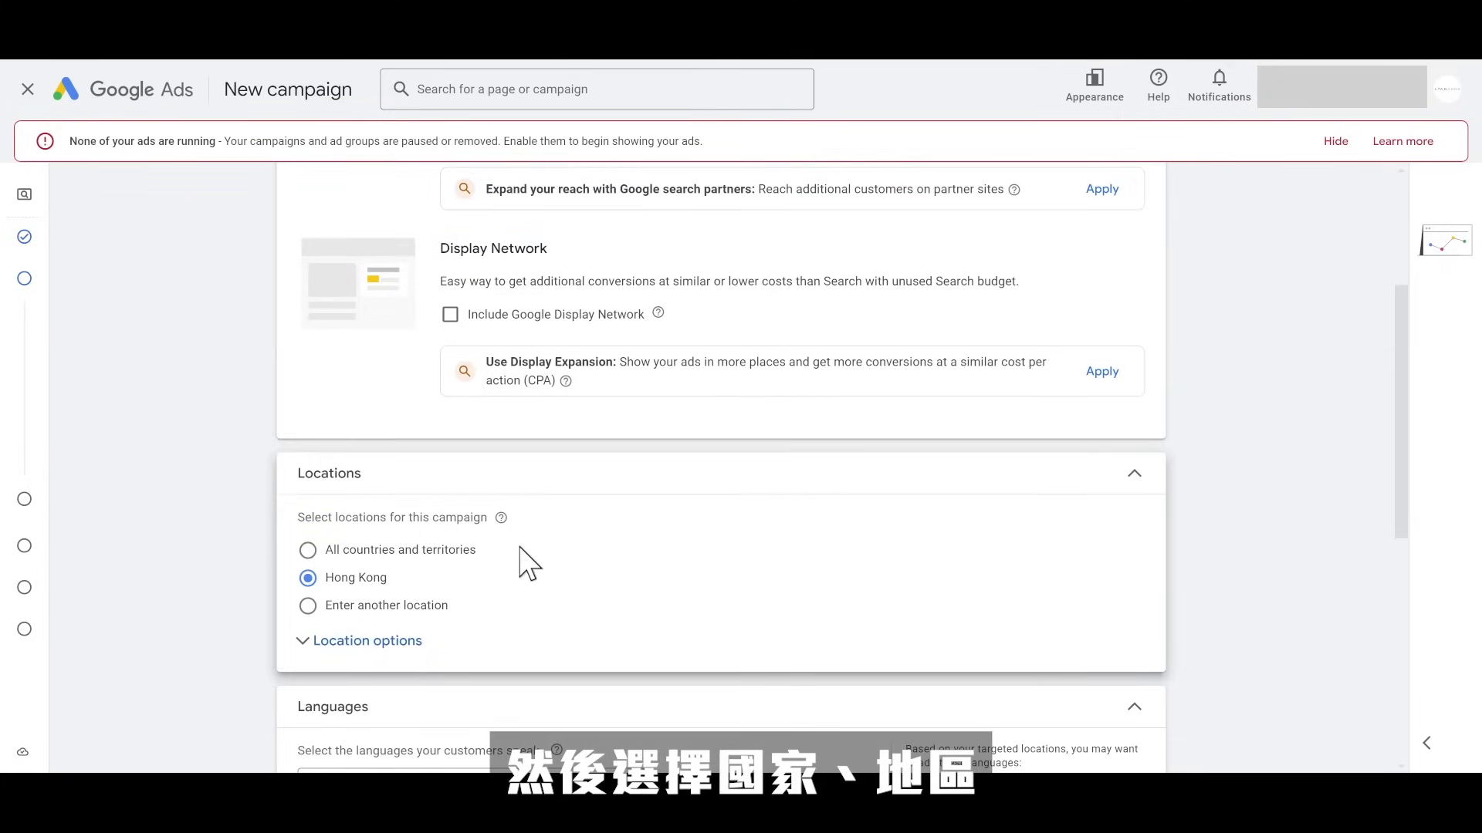
scroll(798, 546, down, 2)
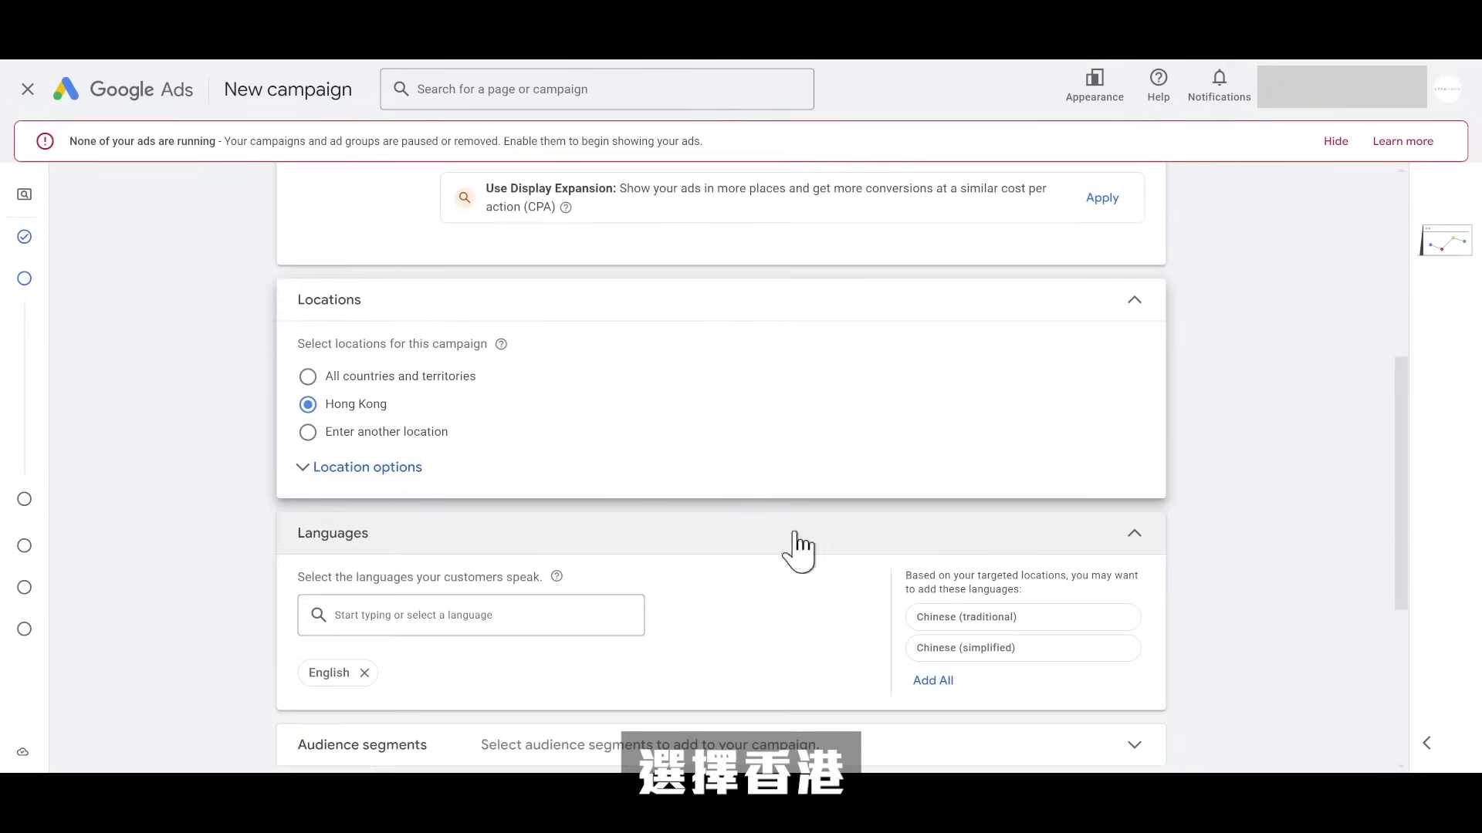
click(1000, 636)
scroll(899, 678, up, 4)
scroll(893, 582, down, 3)
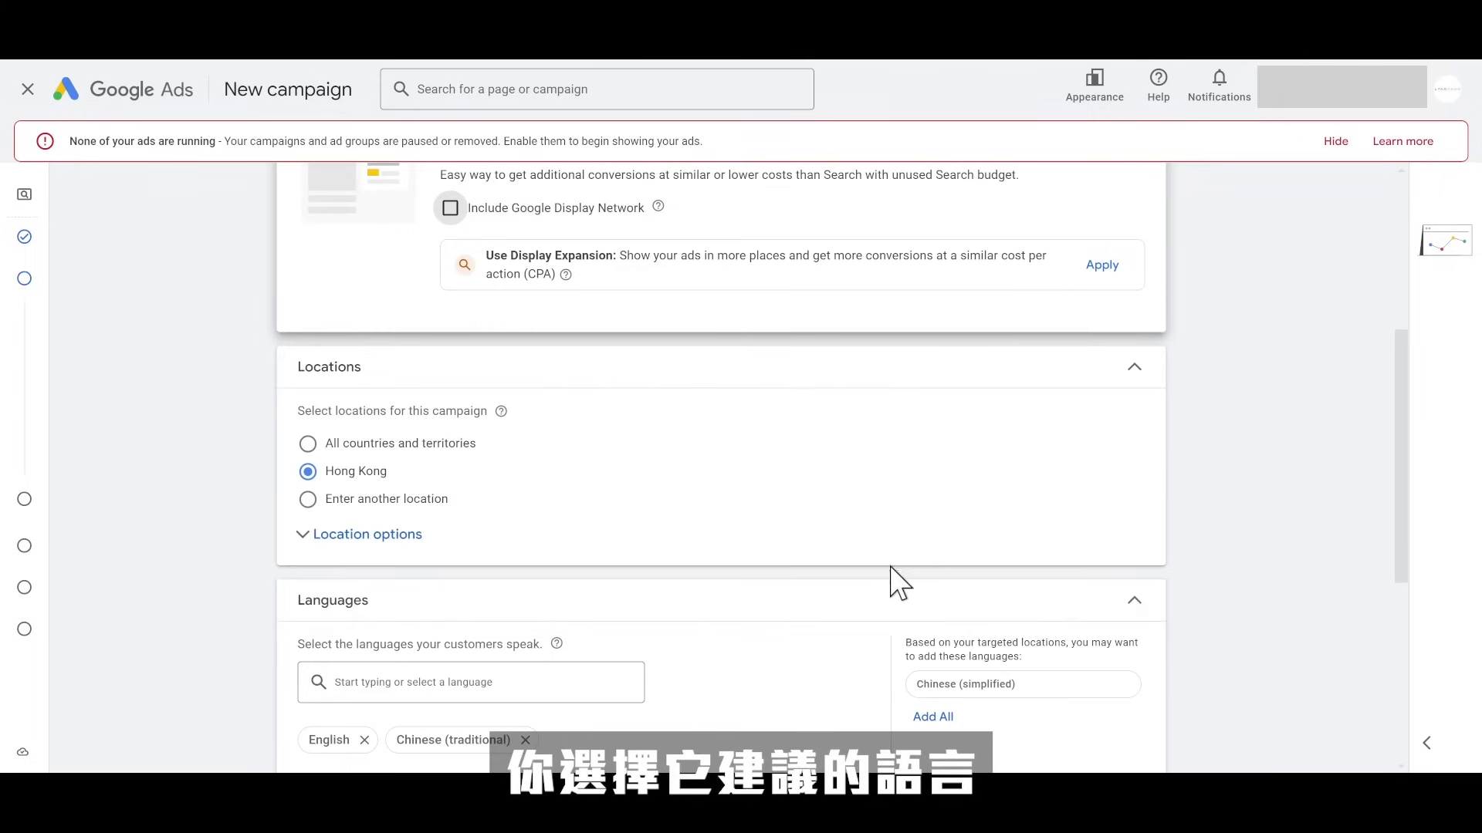
Step: Add the suggested Chinese (simplified) to the campaign's languages
click(995, 685)
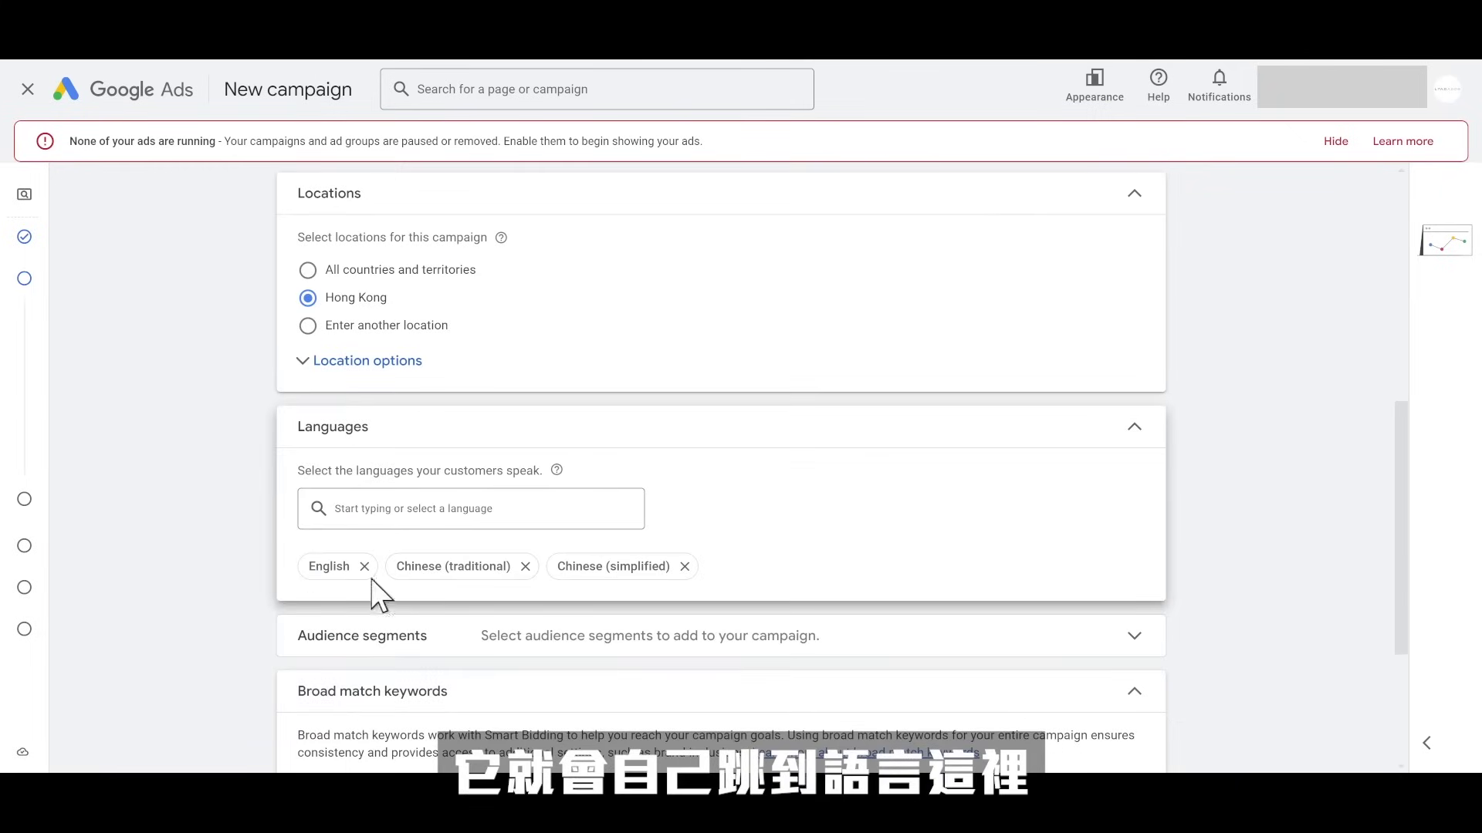
scroll(1057, 582, down, 2)
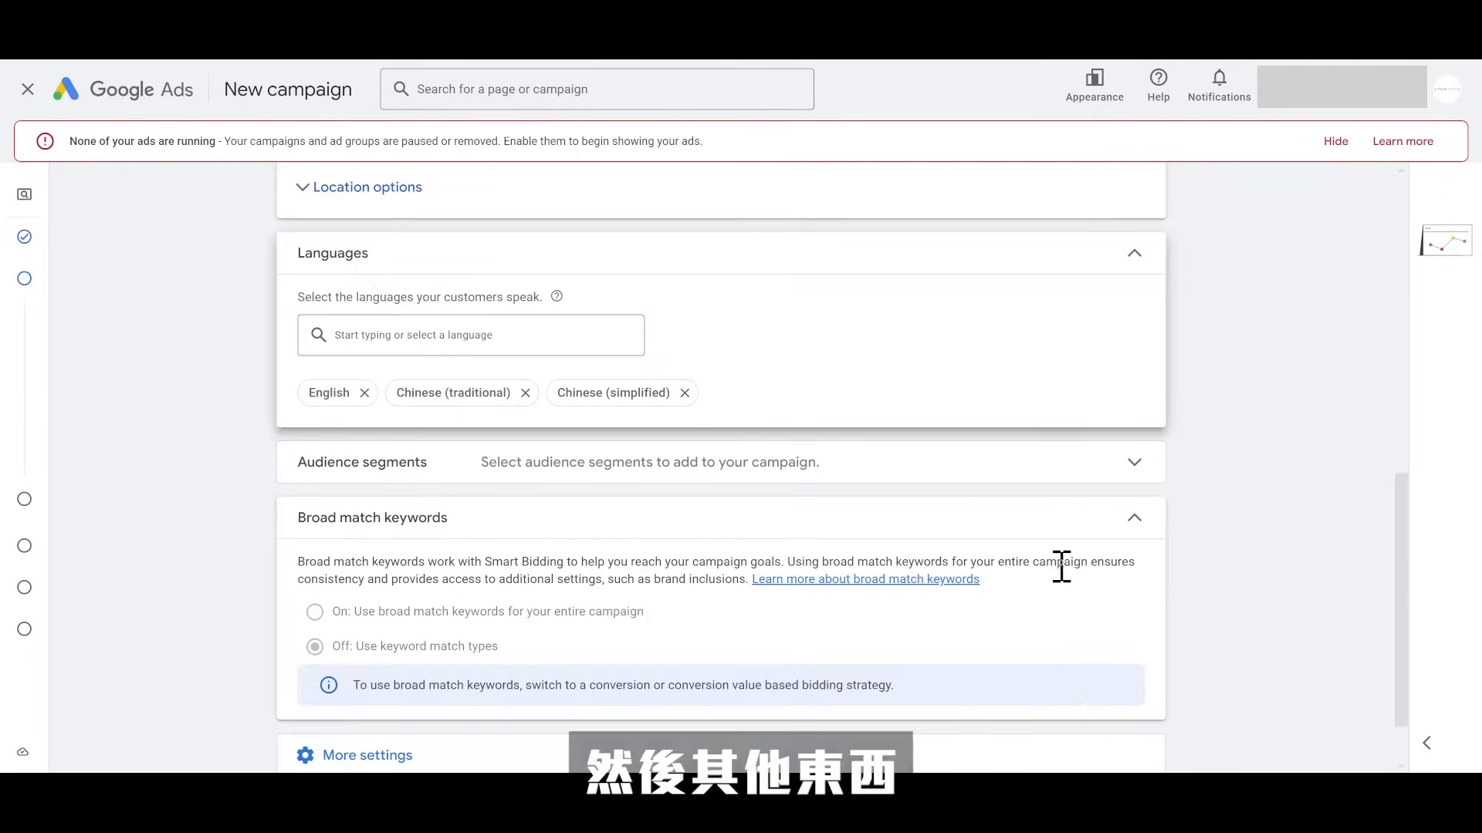
scroll(1061, 568, down, 1)
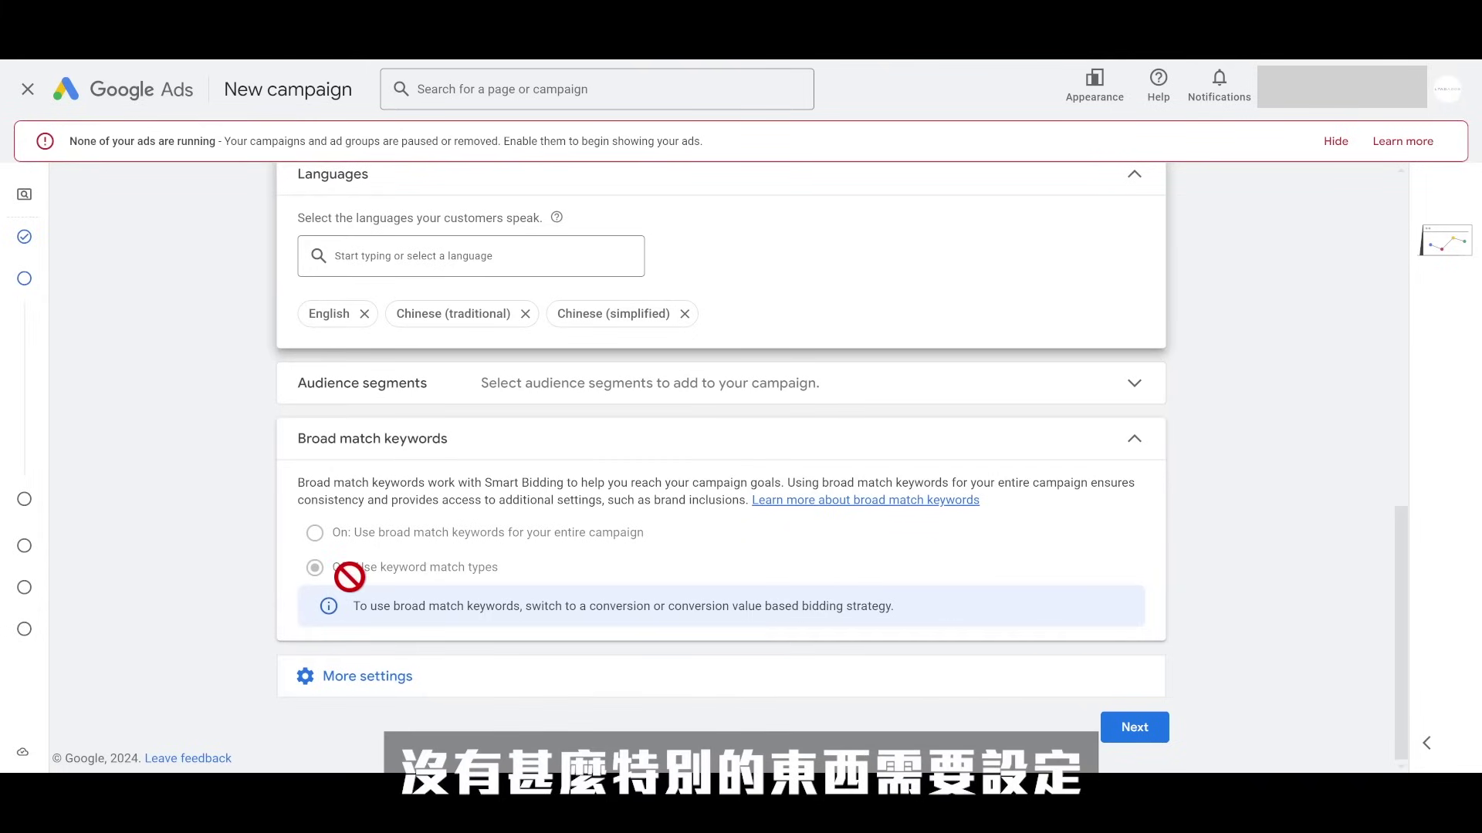
Step: Set the campaign's ad schedule to Mondays - Fridays from 09:00 to 20:15
click(421, 682)
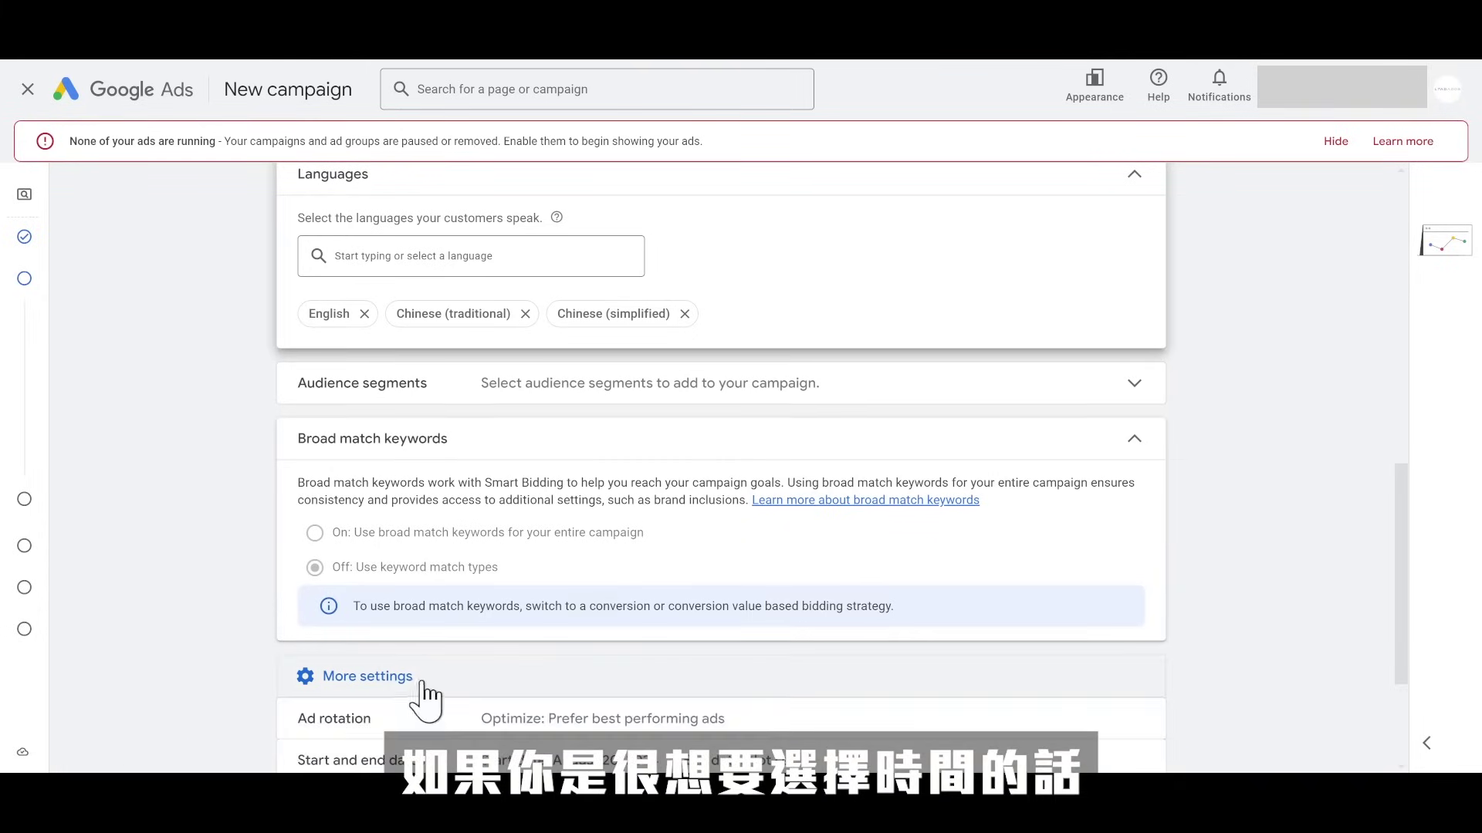
scroll(629, 651, down, 3)
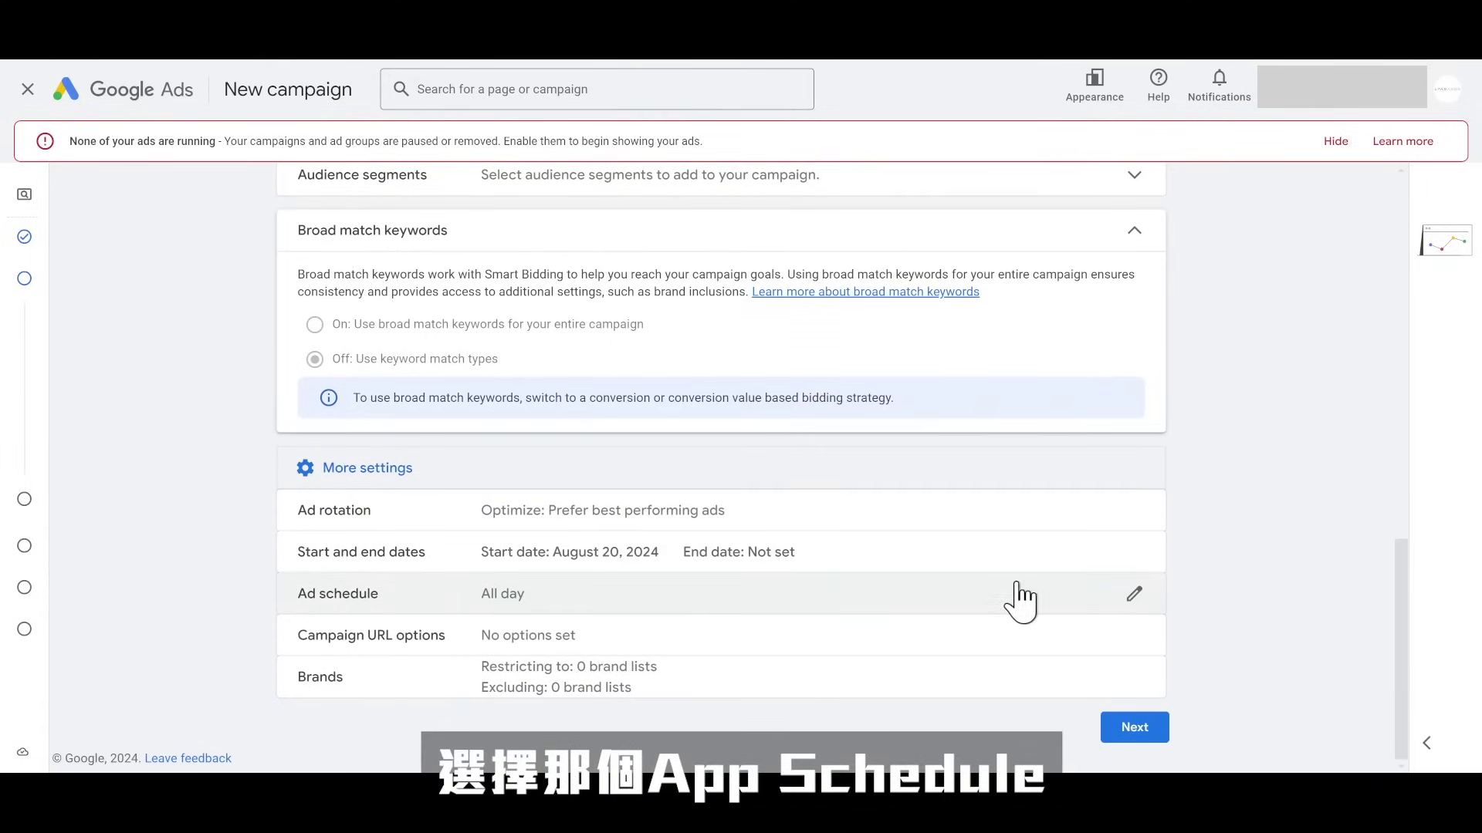
click(1125, 594)
click(369, 515)
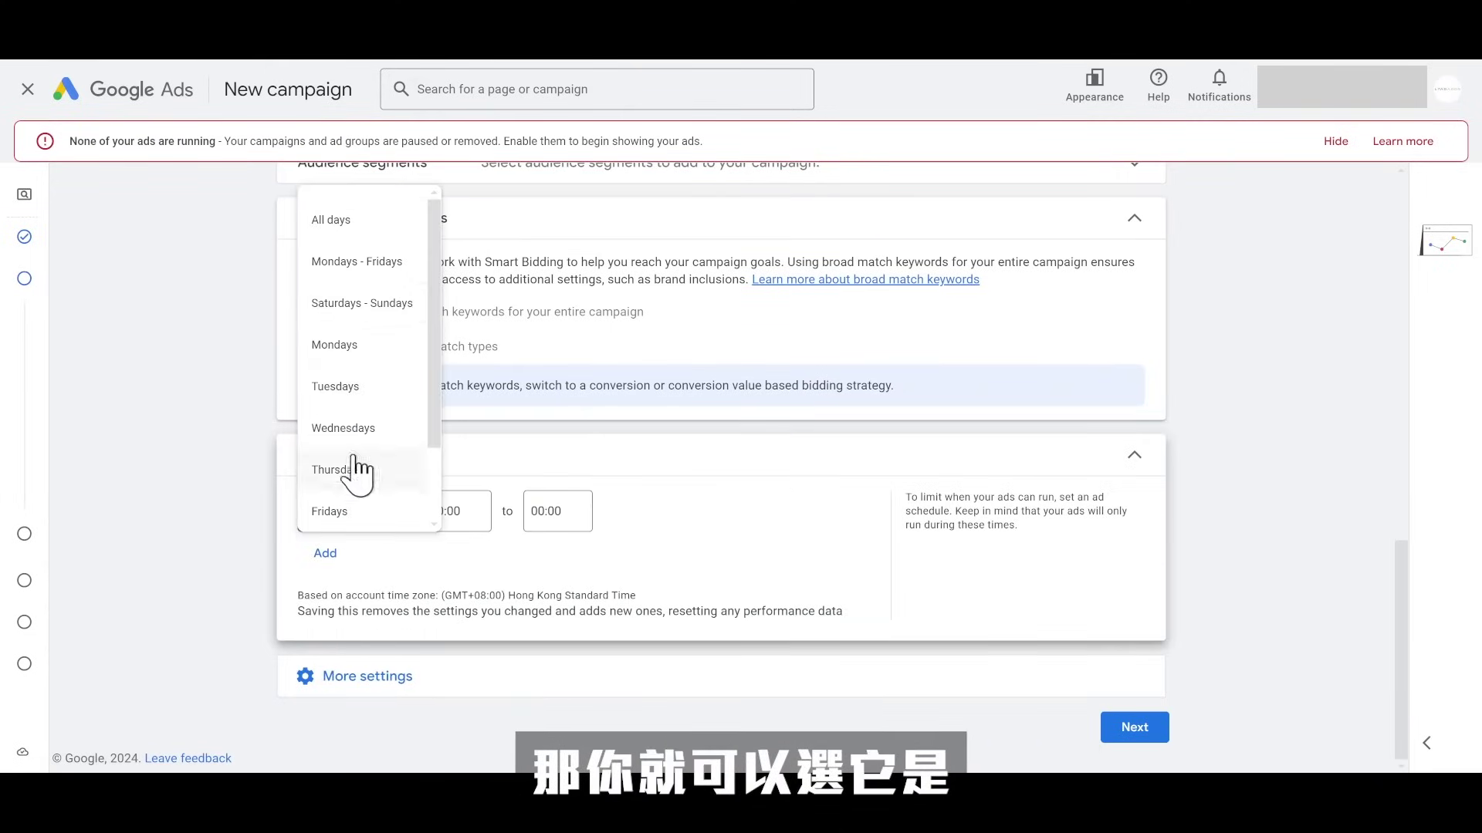
click(384, 270)
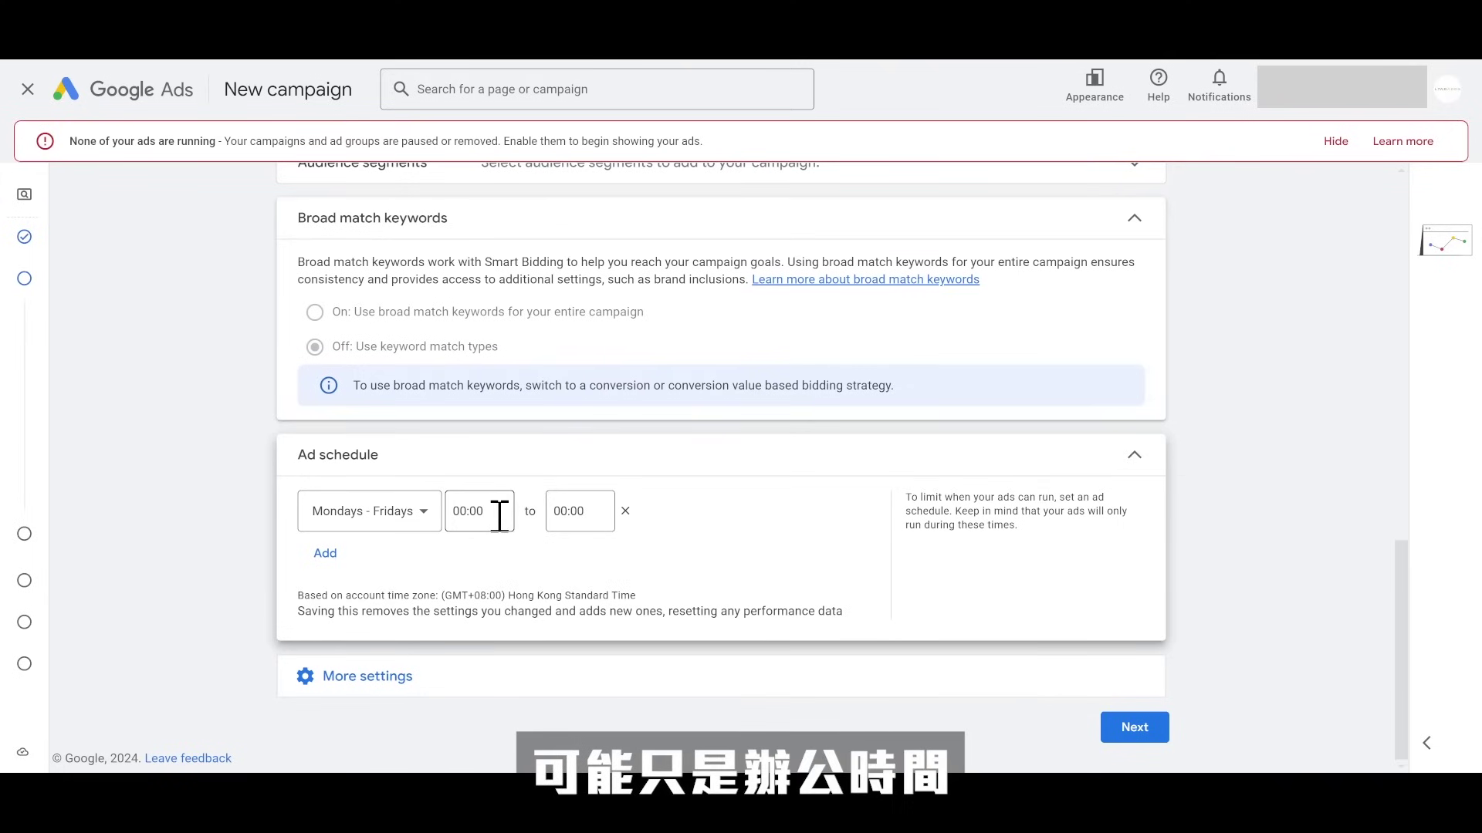
click(494, 512)
scroll(484, 363, down, 3)
scroll(485, 370, down, 10)
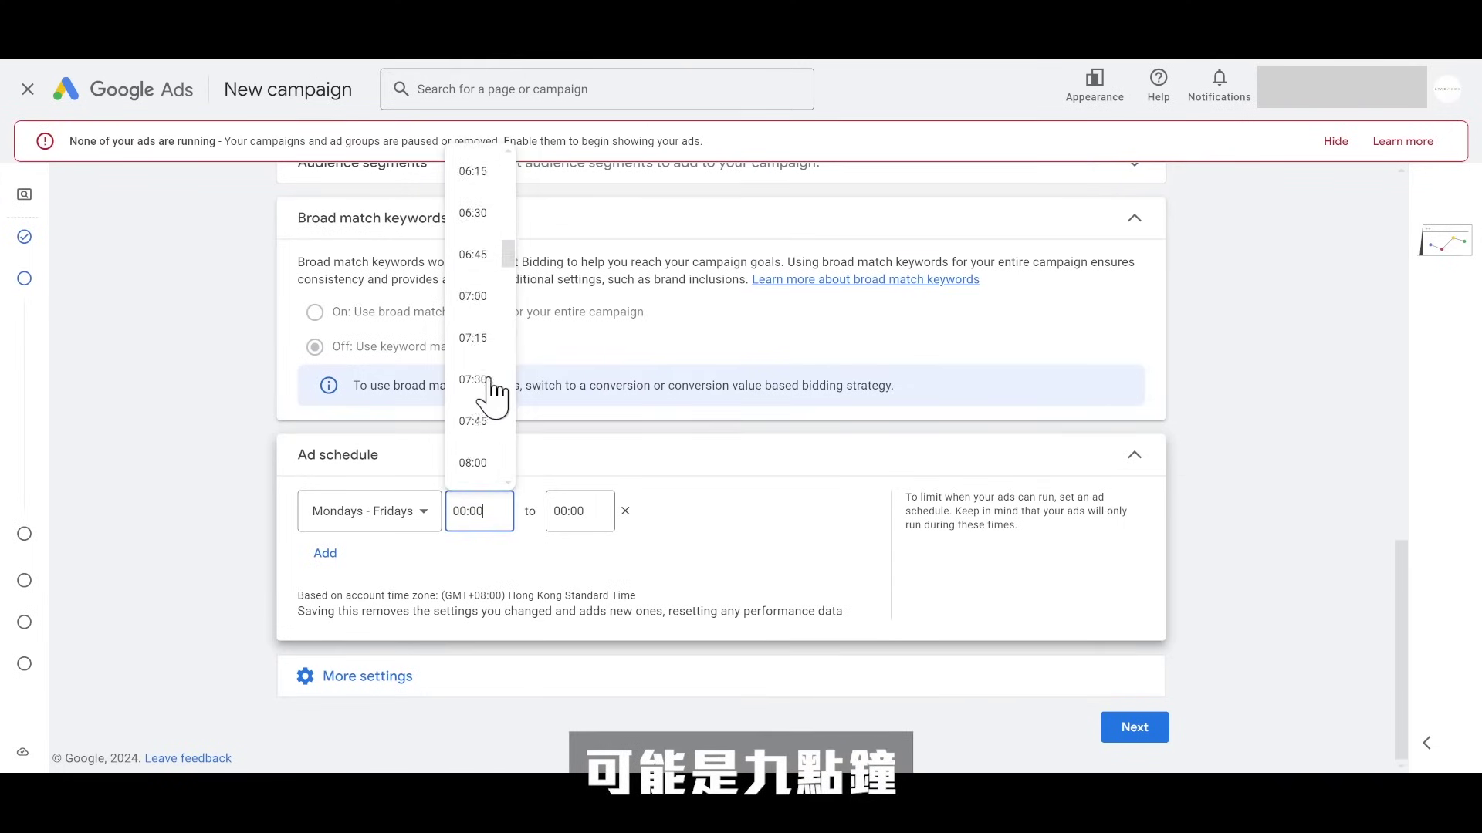
click(484, 406)
click(589, 513)
scroll(569, 463, down, 20)
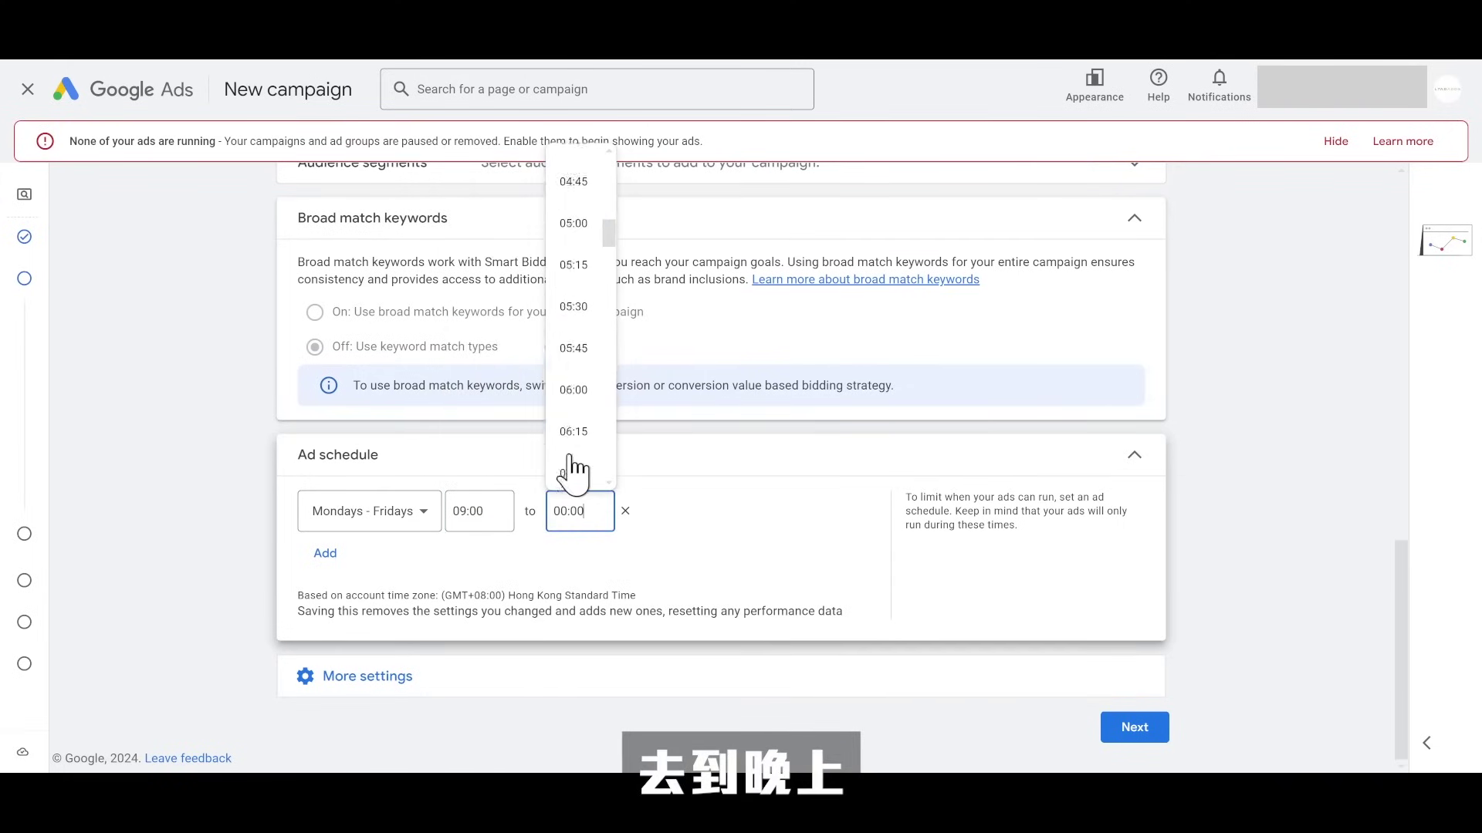
click(572, 457)
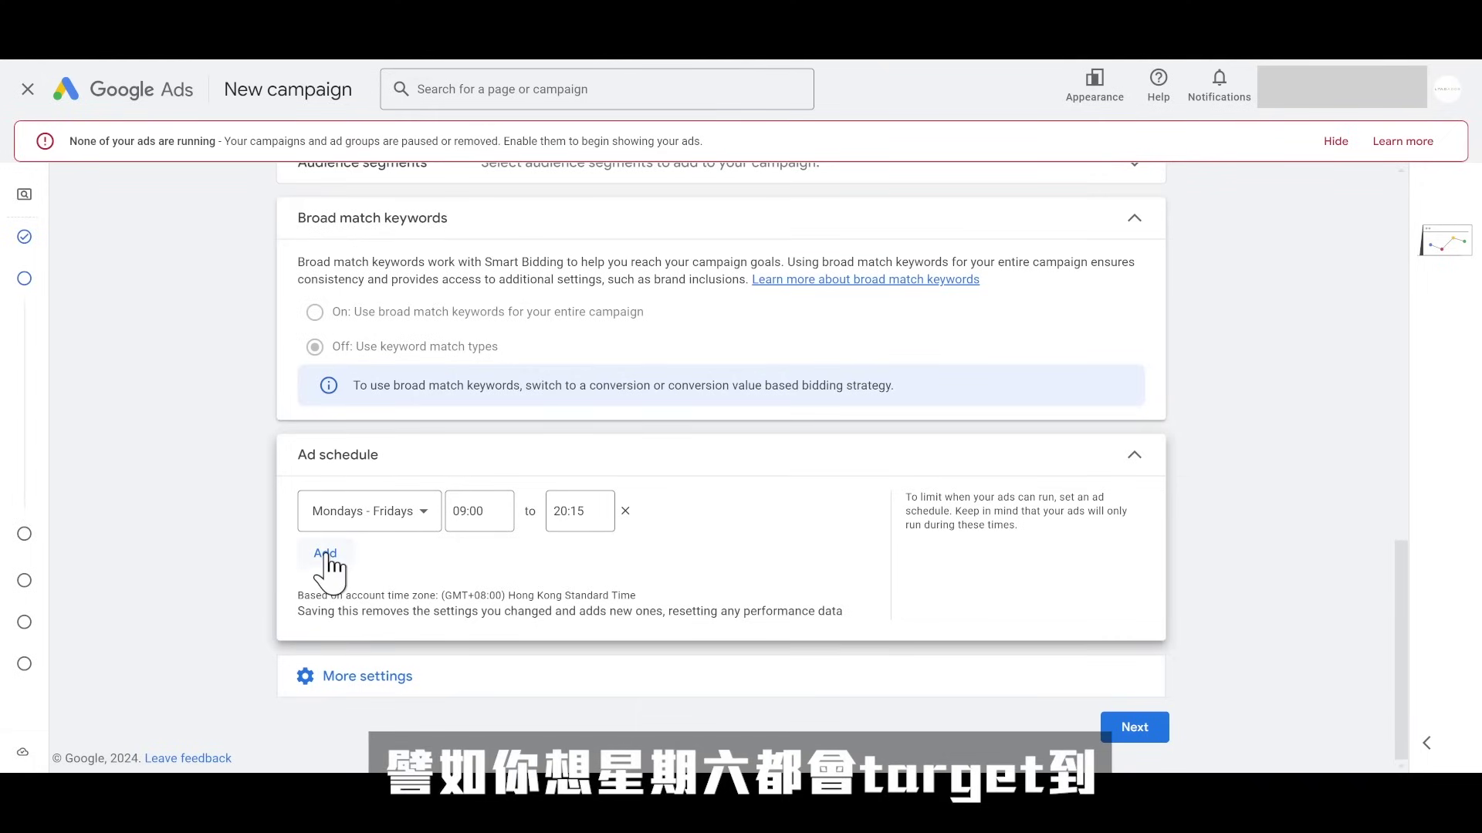
Step: Add a second ad schedule entry for Saturdays from 09:00 to 13:00
click(325, 555)
click(362, 573)
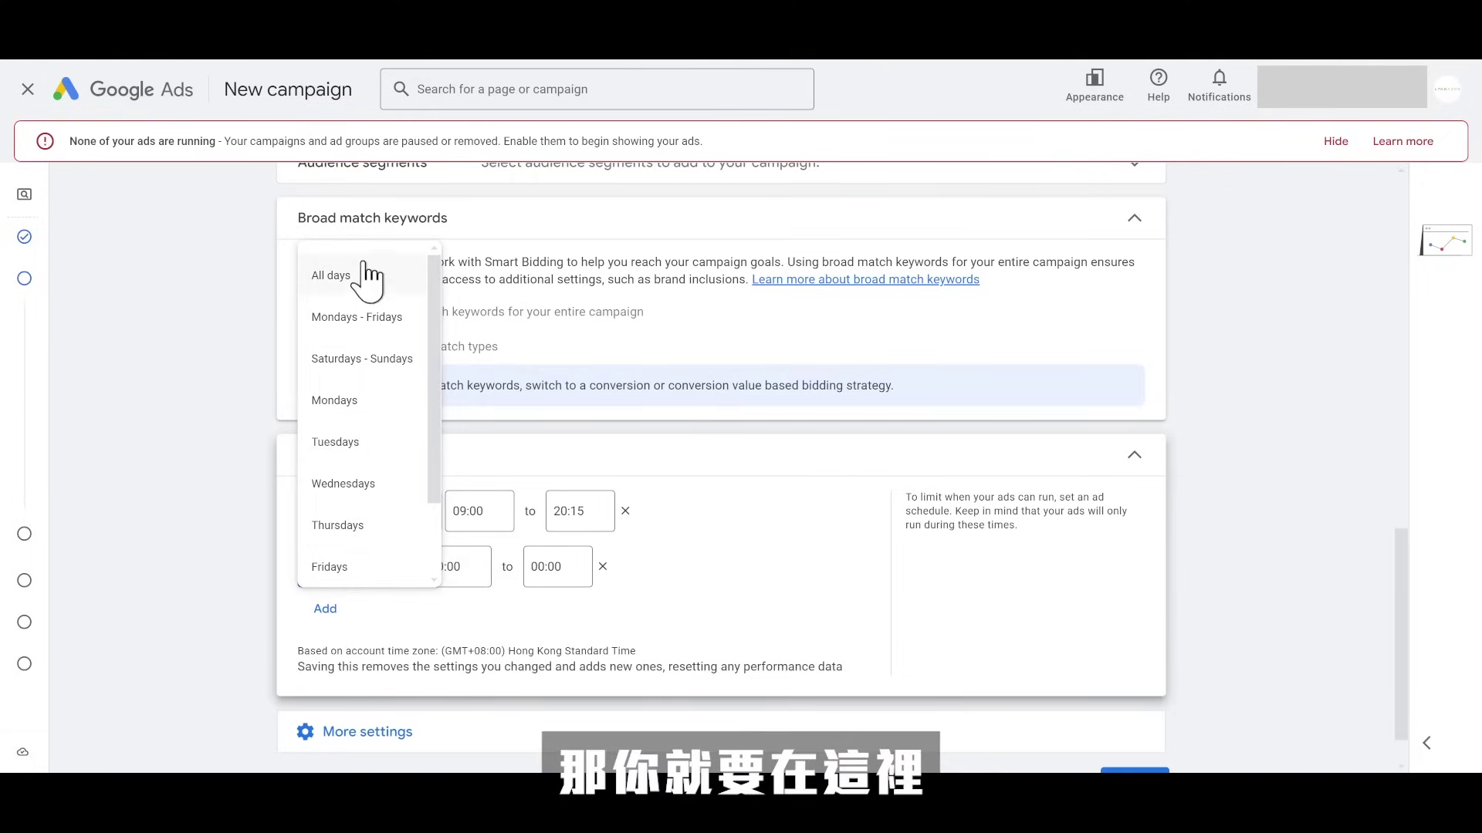
scroll(346, 502, down, 2)
click(339, 515)
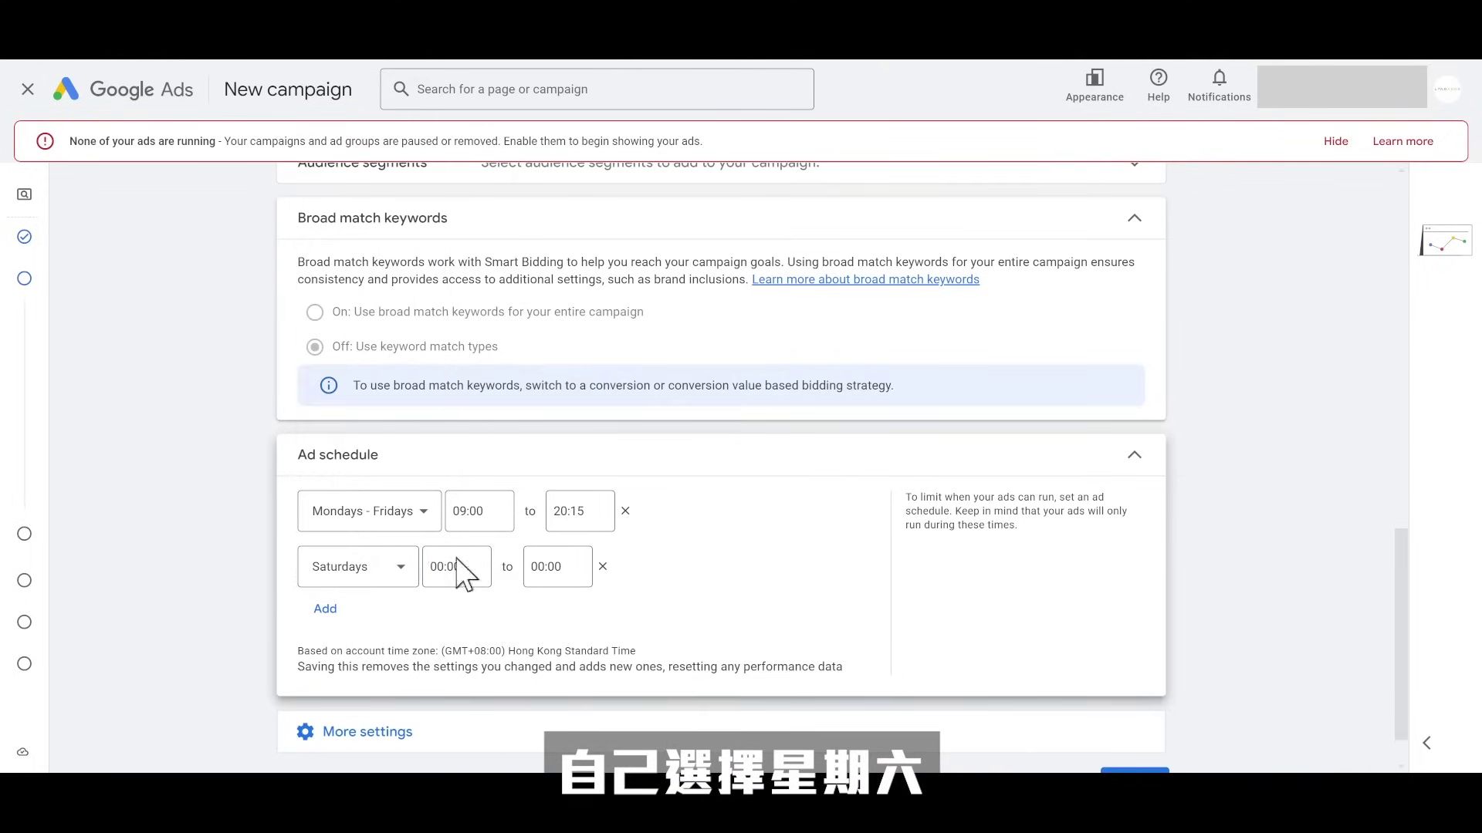
click(467, 567)
scroll(467, 463, down, 4)
scroll(475, 448, down, 5)
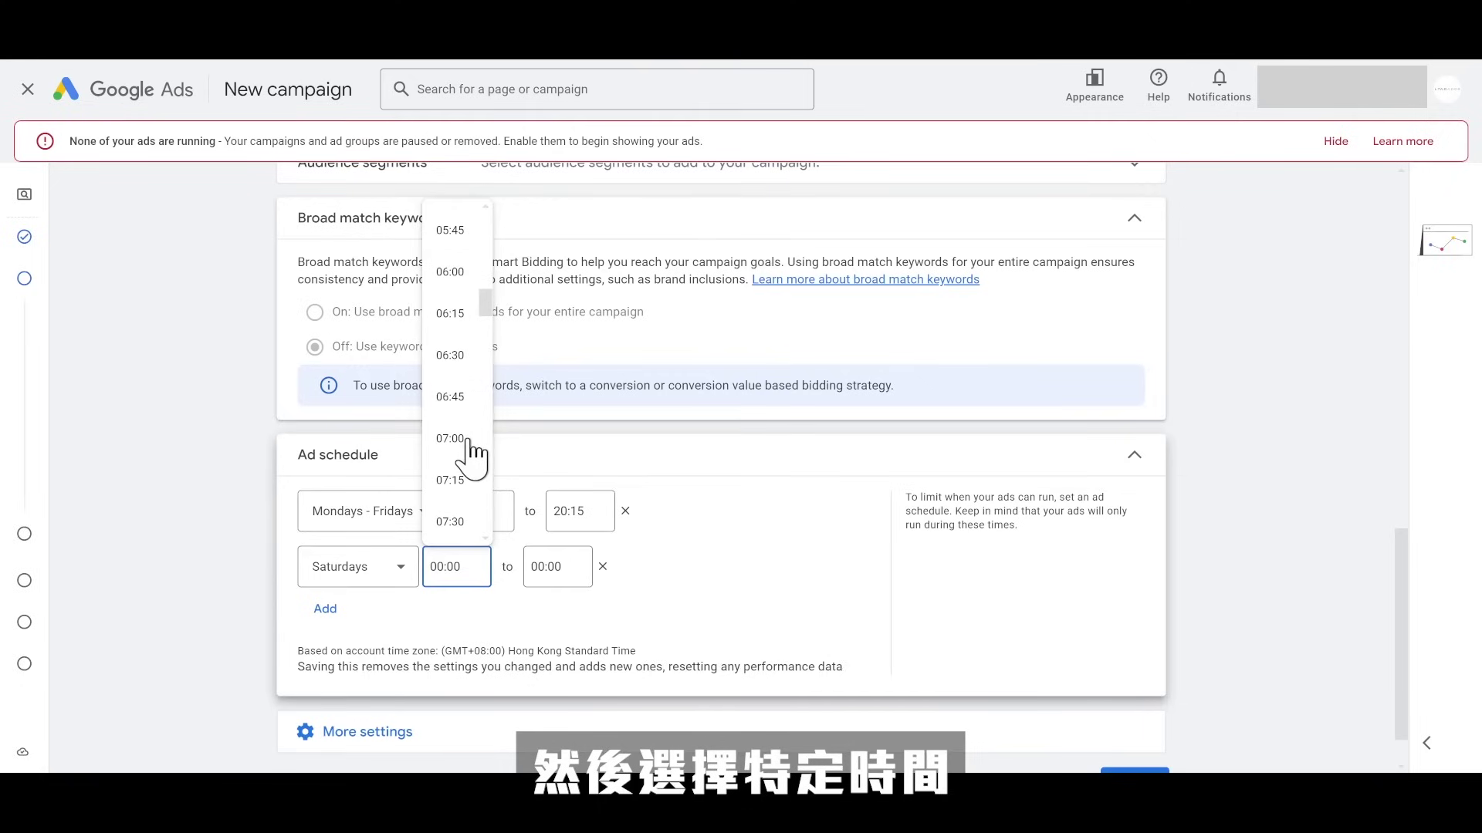
click(463, 503)
click(557, 567)
scroll(577, 479, down, 5)
click(551, 397)
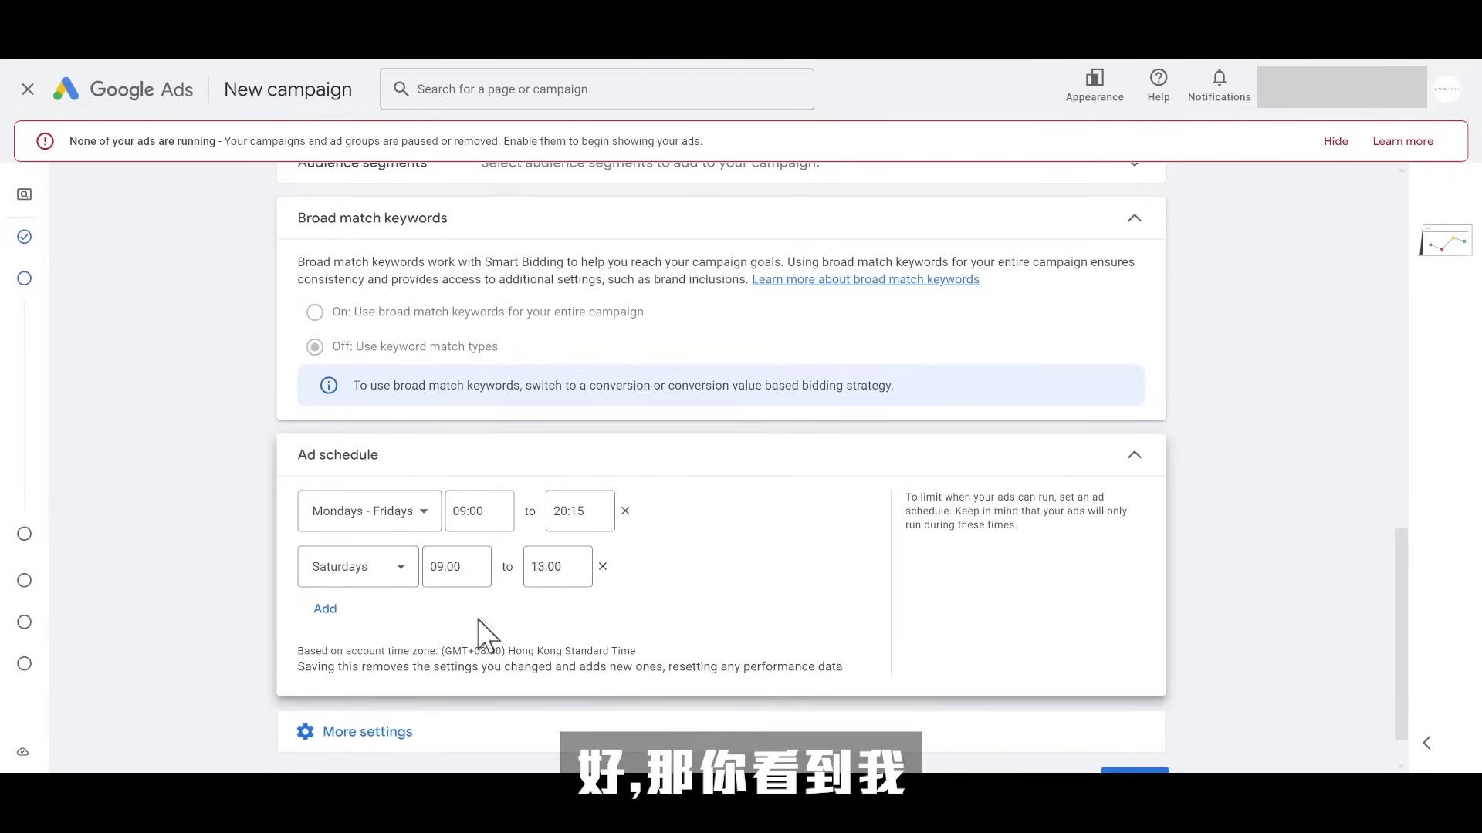
Step: Remove the weekday and Saturday entries from the ad schedule and collapse its settings
click(626, 512)
click(603, 512)
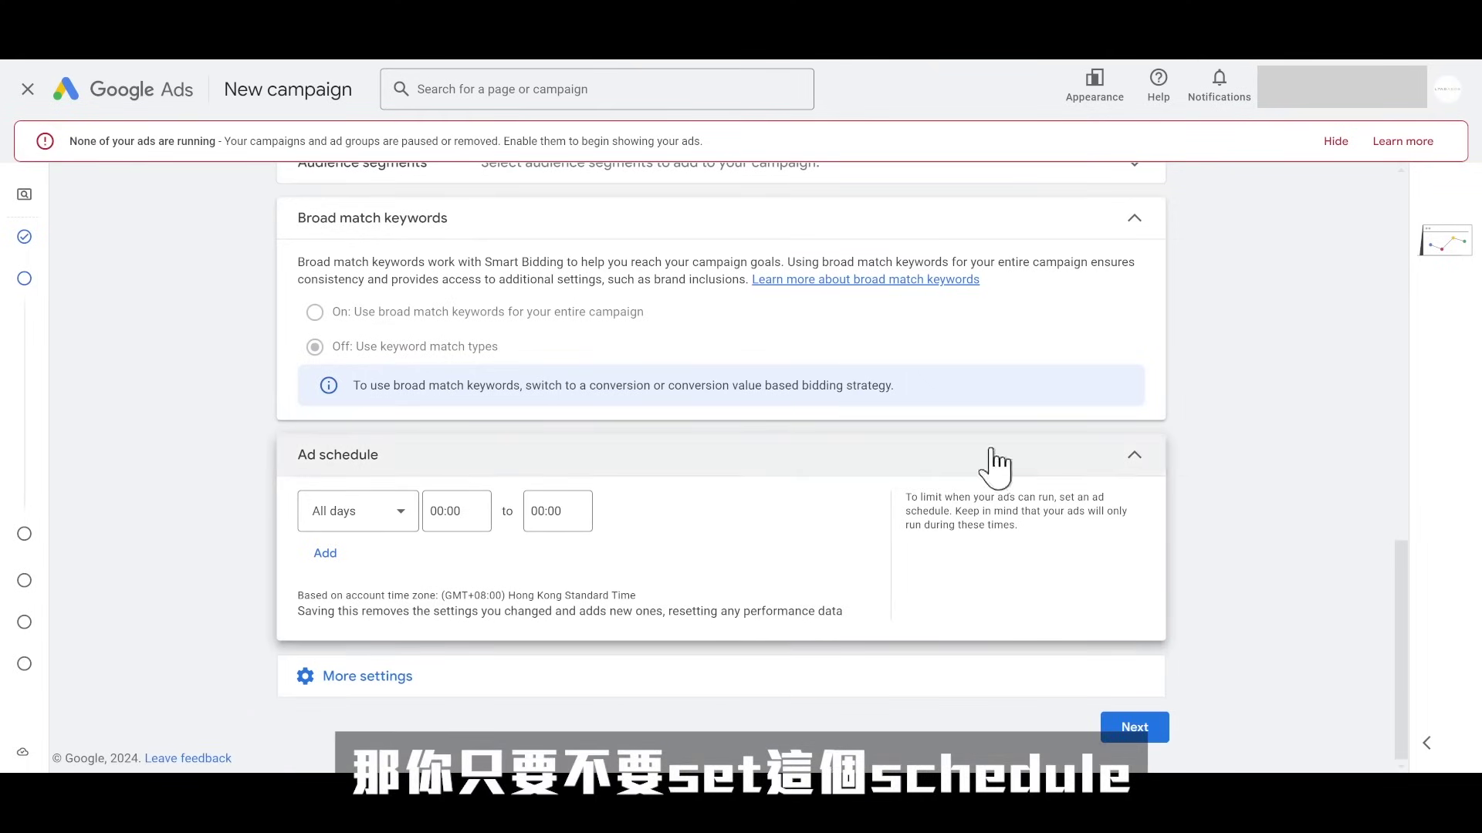
click(1136, 461)
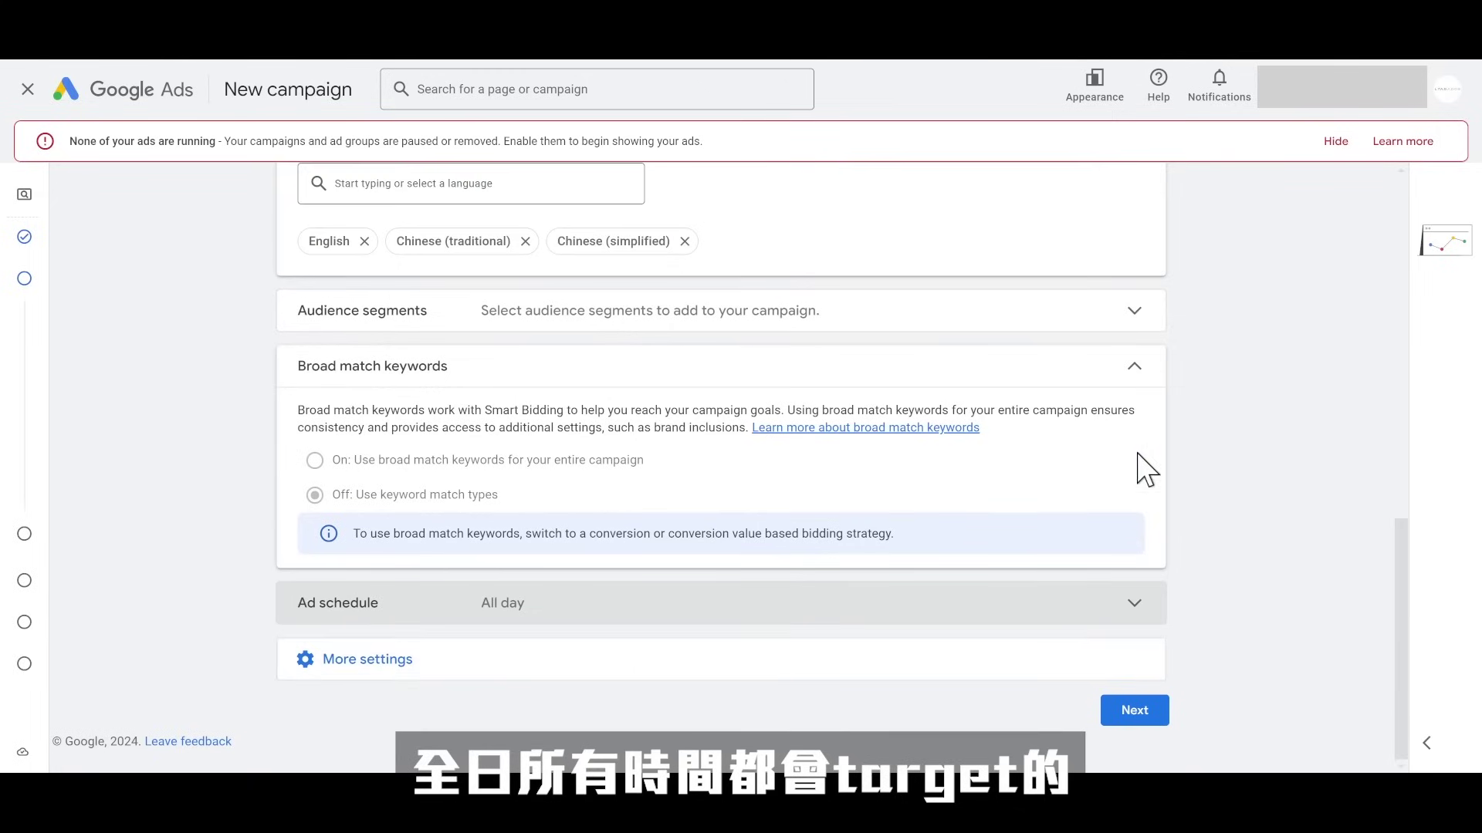
Step: Finish the campaign settings and skip the keyword and asset generation
click(1129, 722)
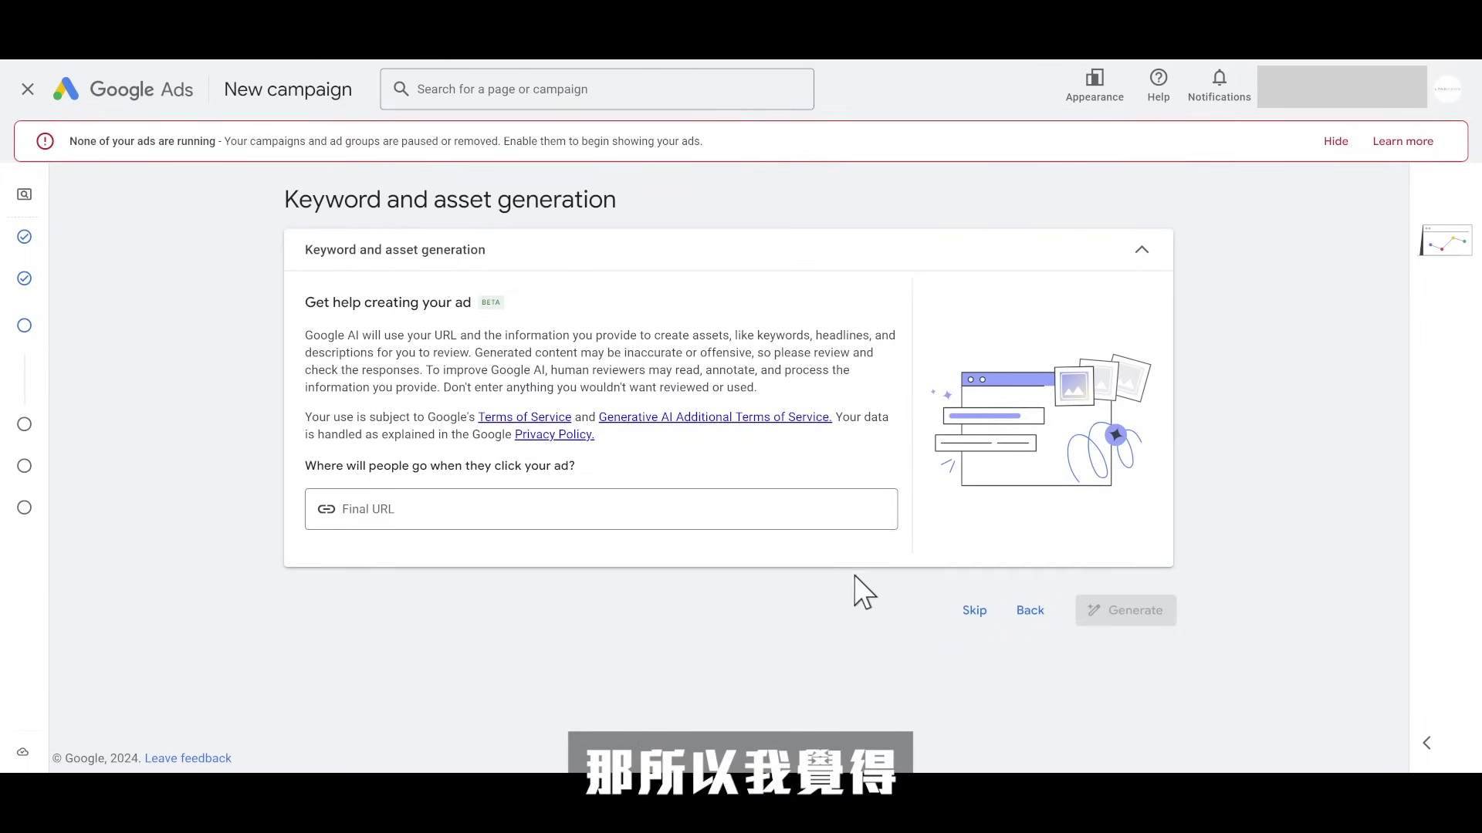
click(993, 615)
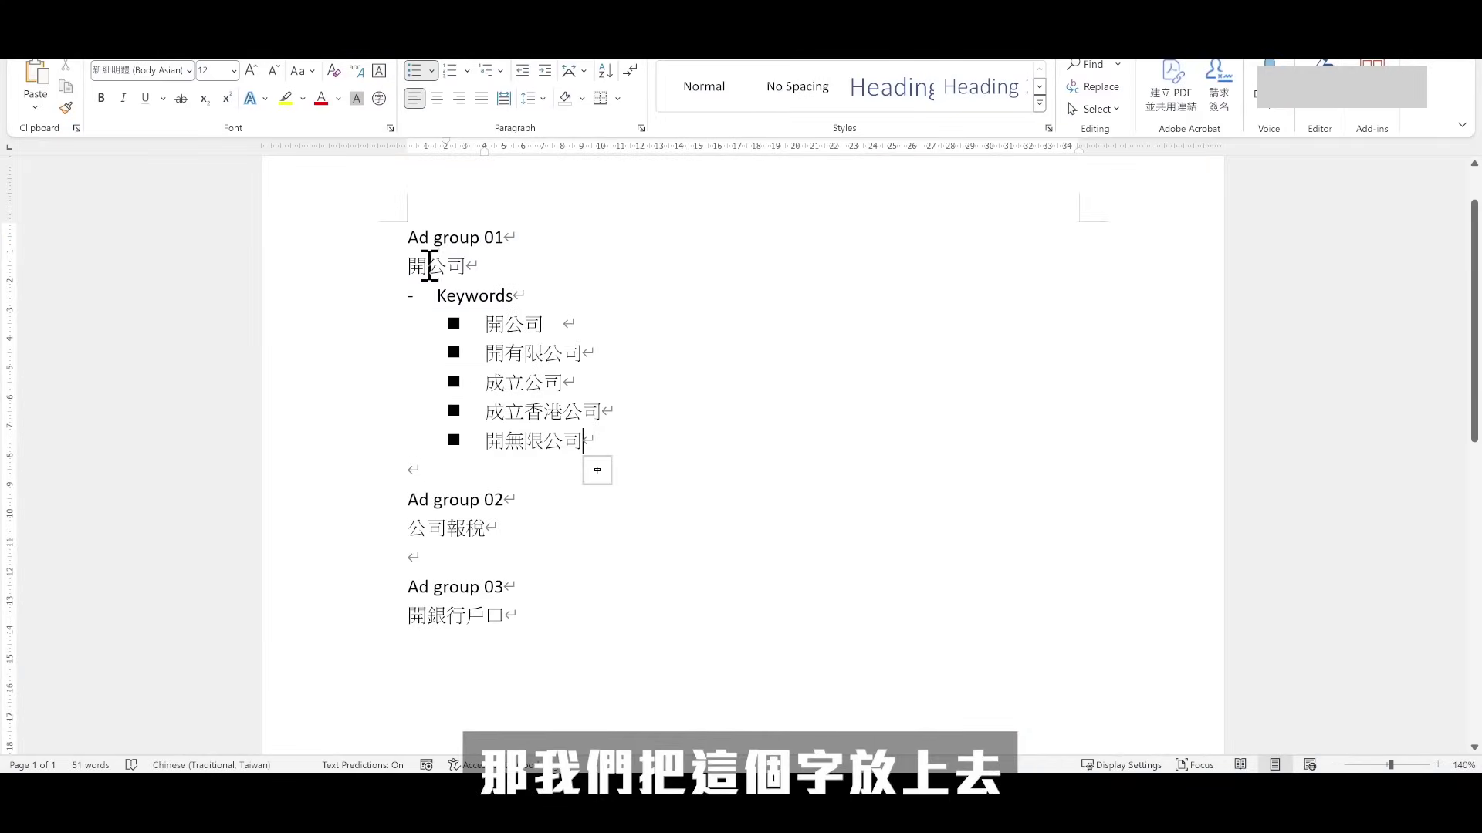
Step: Copy the Ad group 01 name 開公司 from the Word document and rename the campaign's first ad group with it
drag(409, 265, 469, 265)
key(ctrl+c)
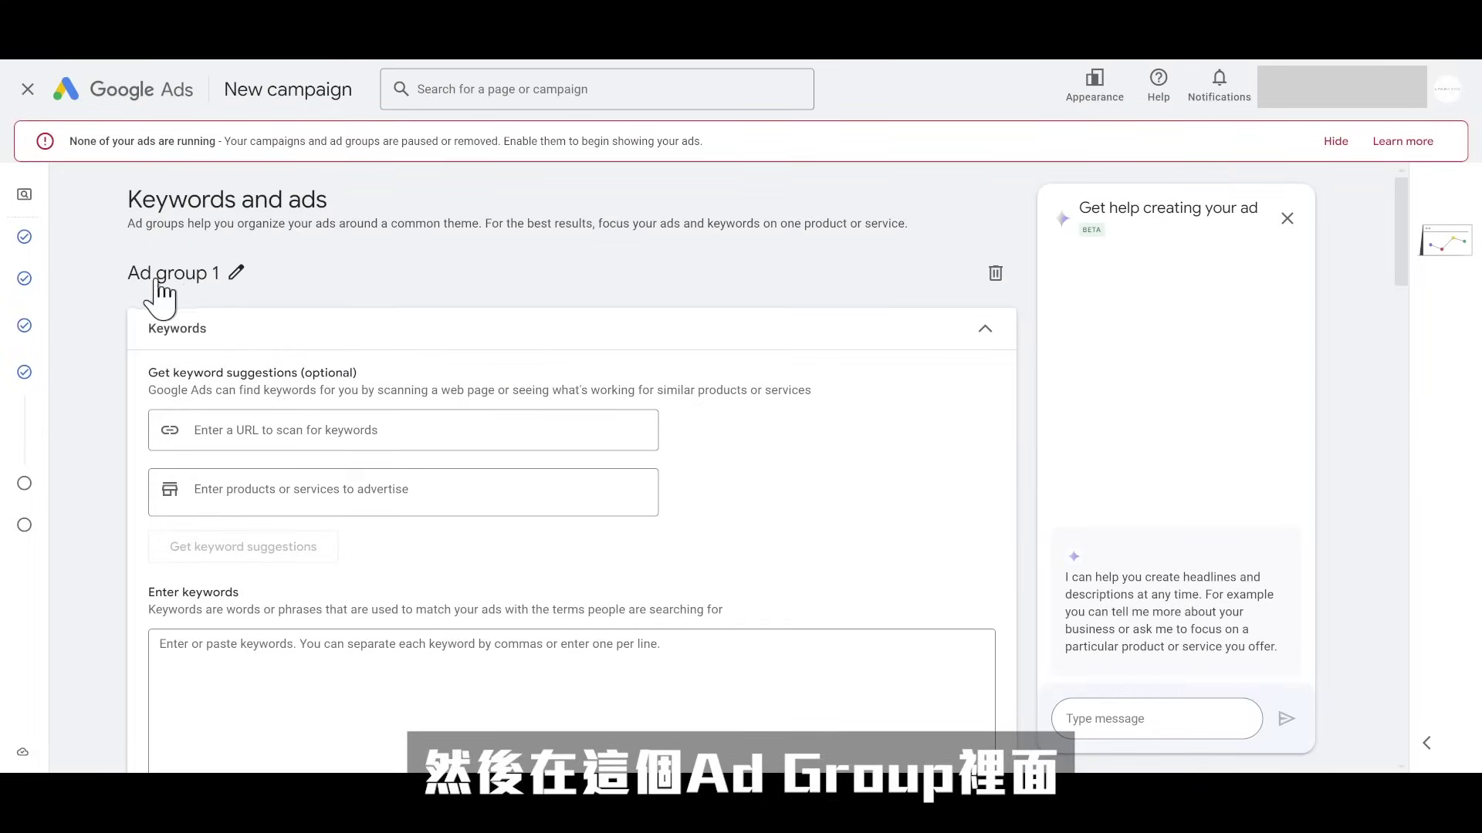
click(239, 274)
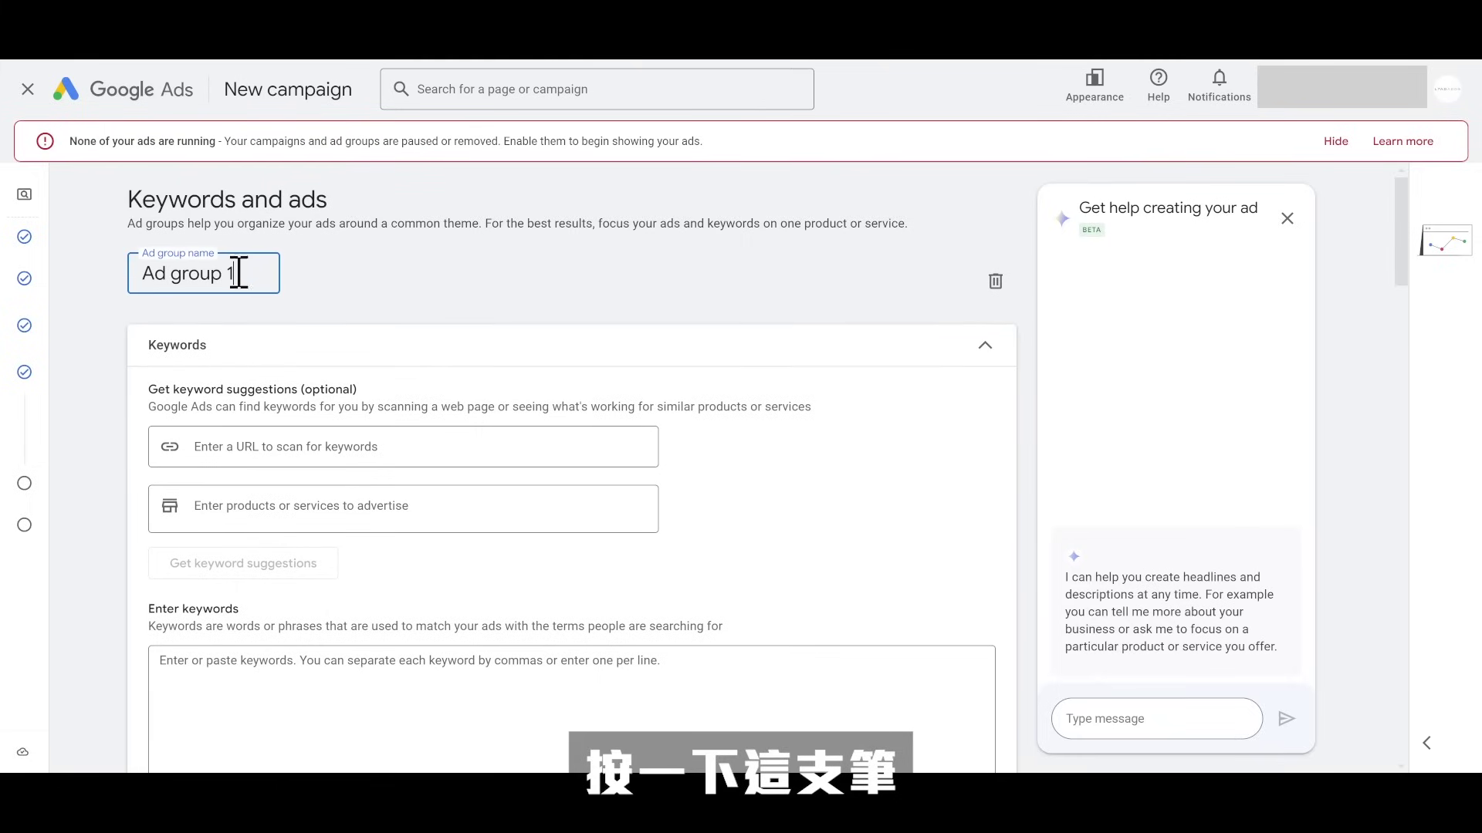
key(ctrl+a)
key(ctrl+v)
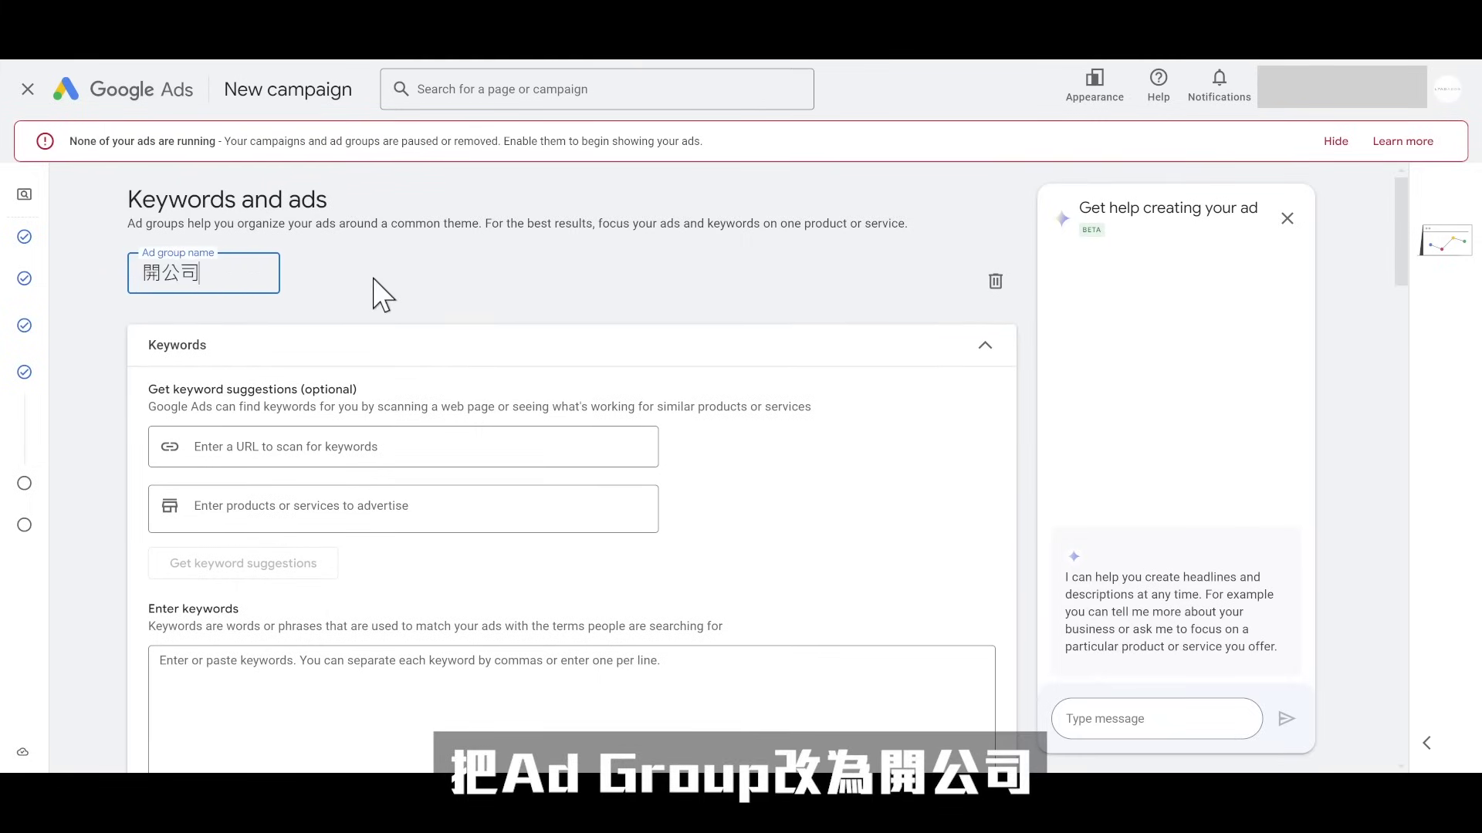
click(373, 280)
Step: Copy the five keywords under Ad group 01 from the Word document into the ad group's keyword list
scroll(314, 559, down, 2)
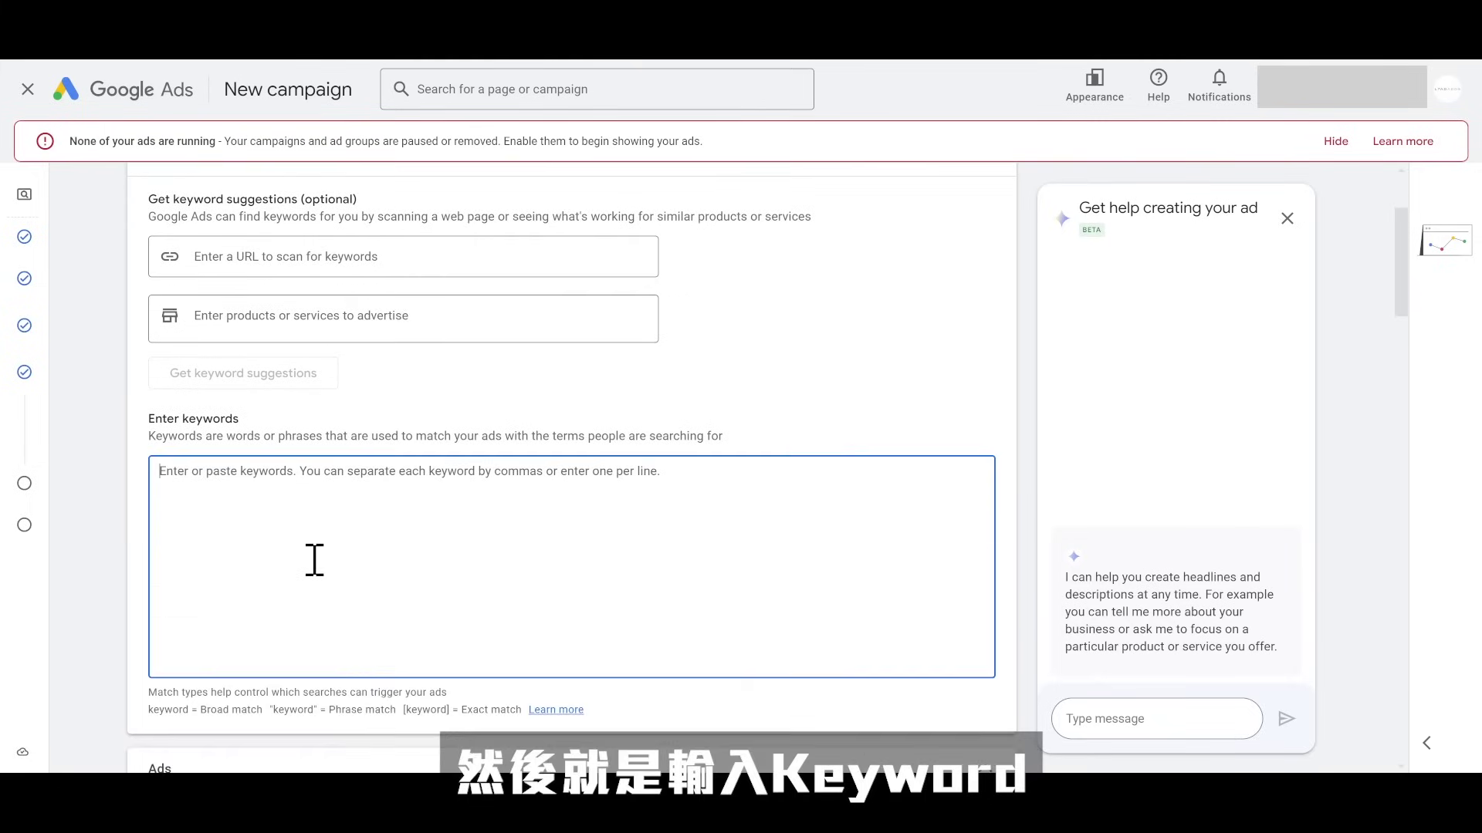
key(alt+Tab)
drag(497, 322, 599, 434)
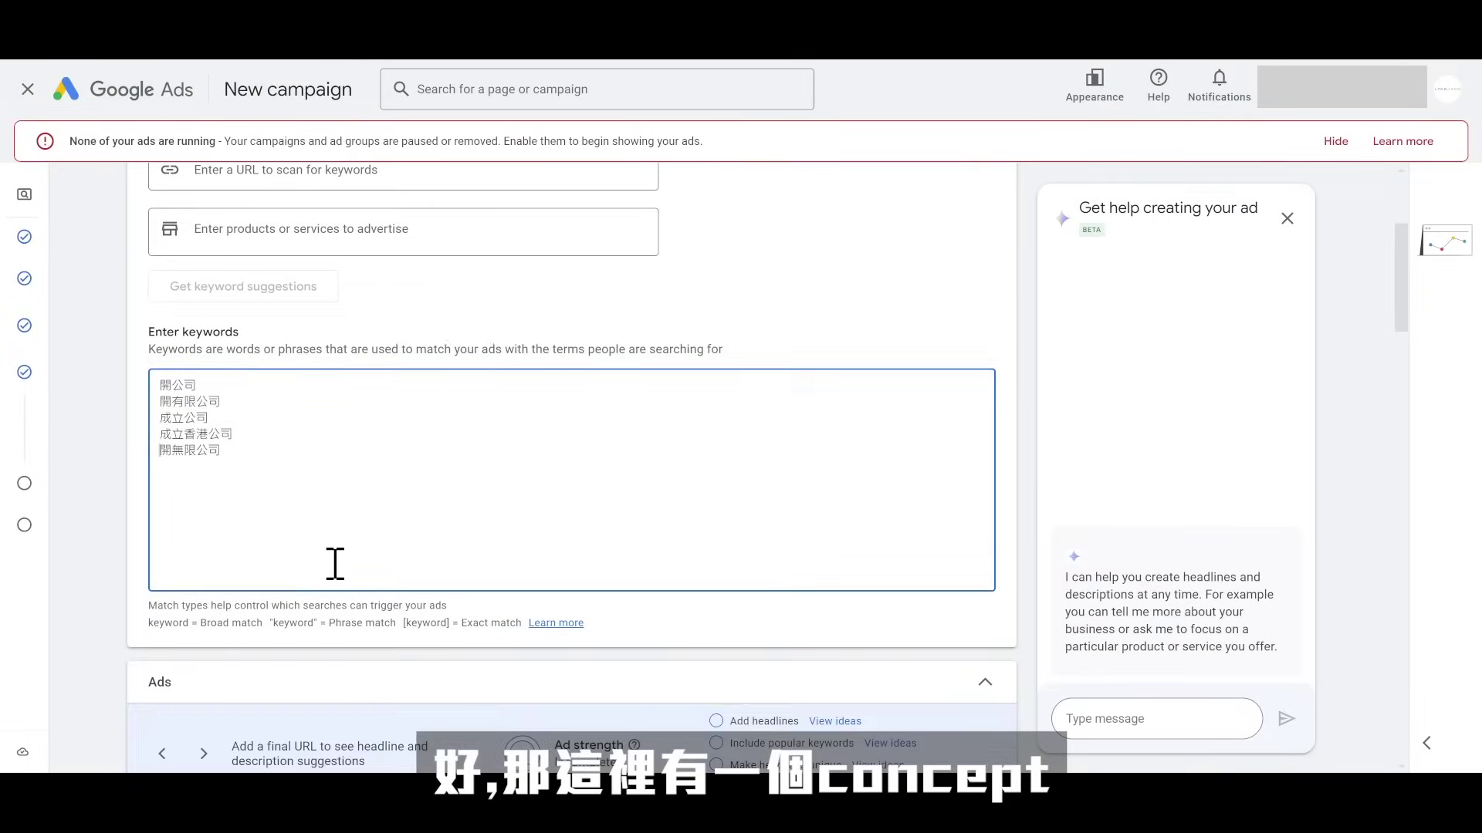
Step: Make 開無限公司 exact match with square brackets and 成立香港公司 phrase match with quotation marks, setting the last three keywords apart with blank lines
key(ctrl+plus)
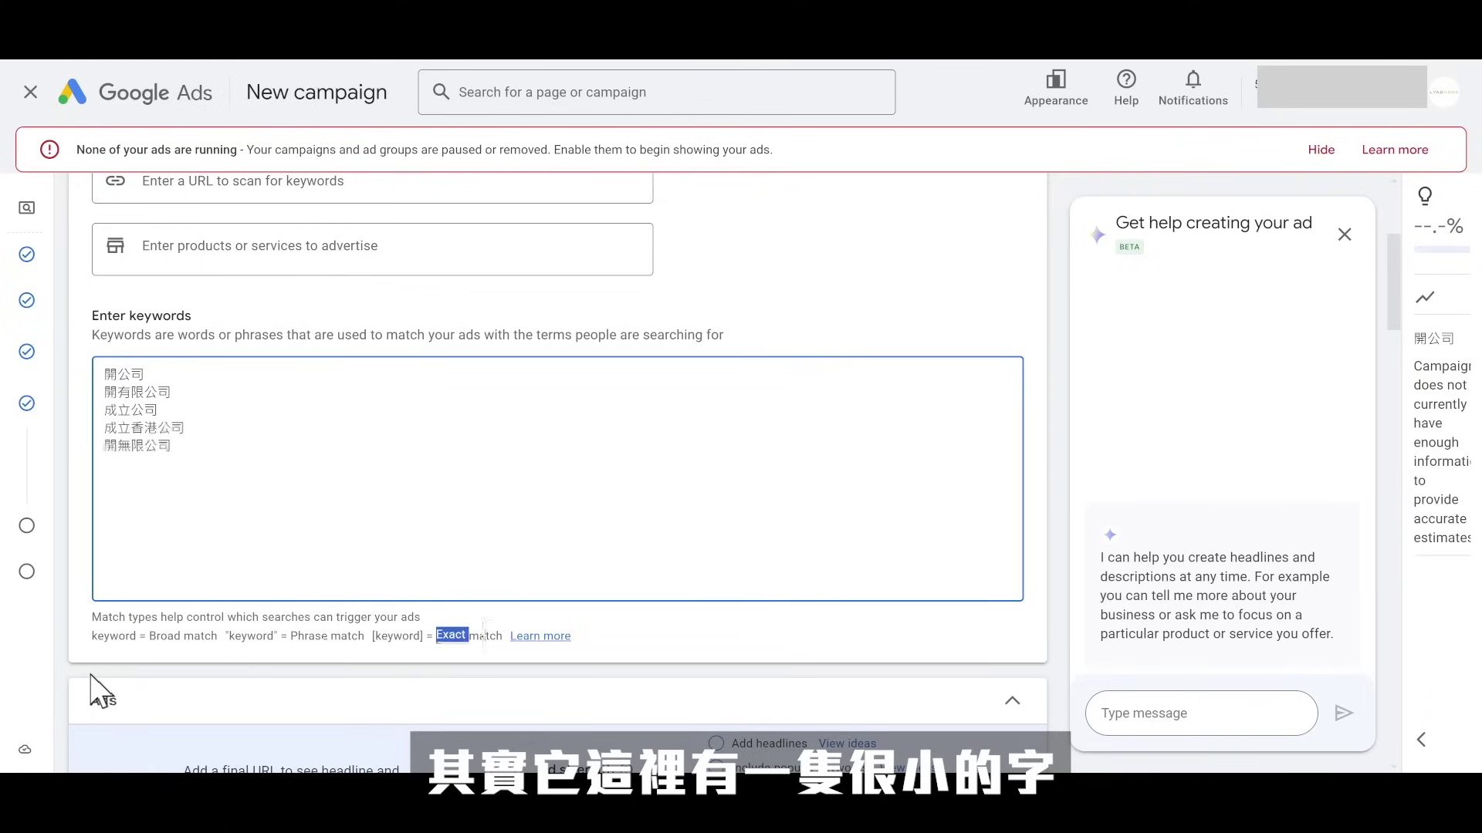
text(])
key(Home)
text([)
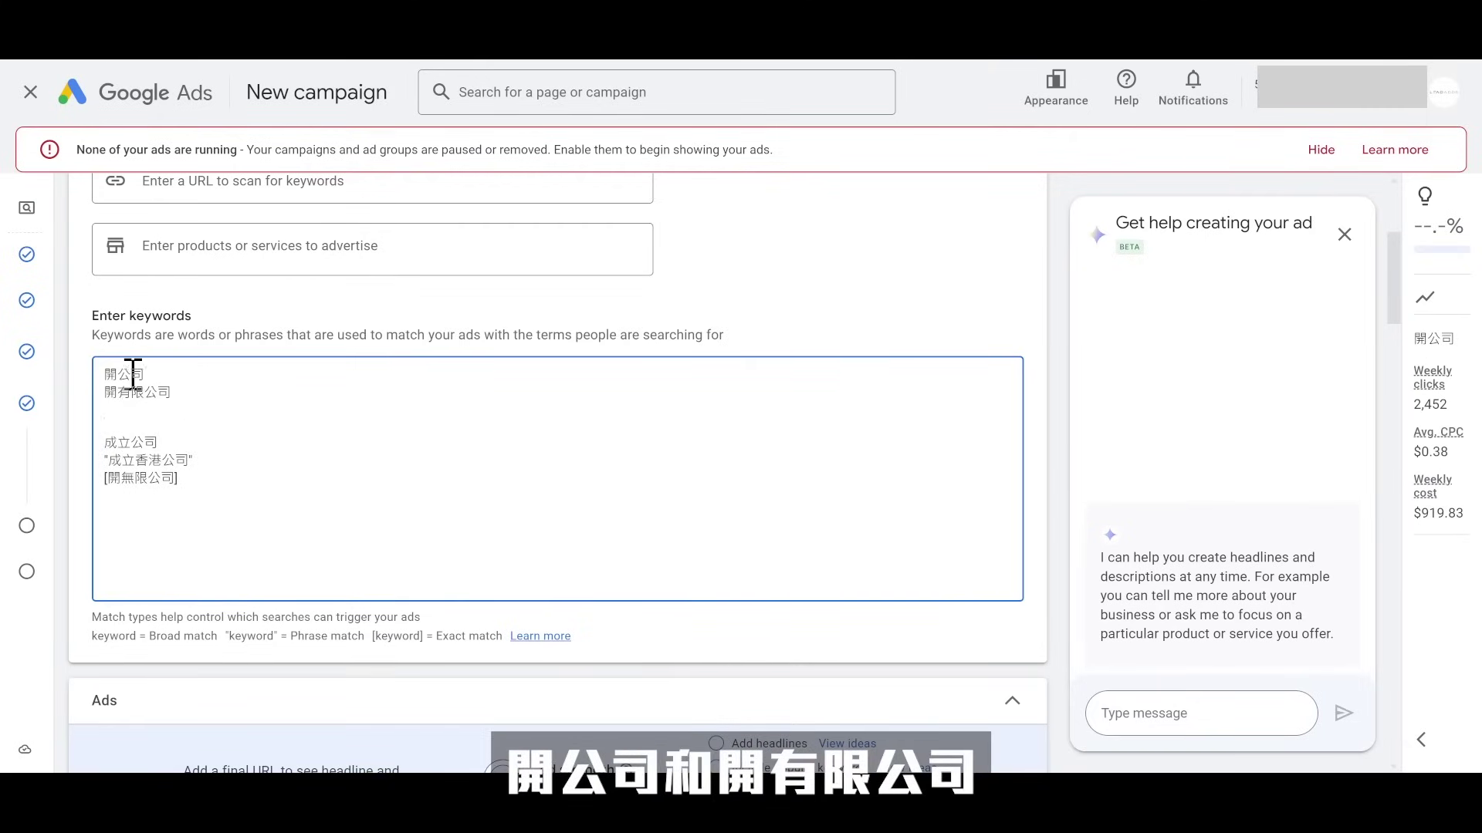
Step: Compare the notation of the keywords 成立公司, "成立香港公司" and [開無限公司] with the broad, phrase and exact match legend
drag(106, 443, 179, 443)
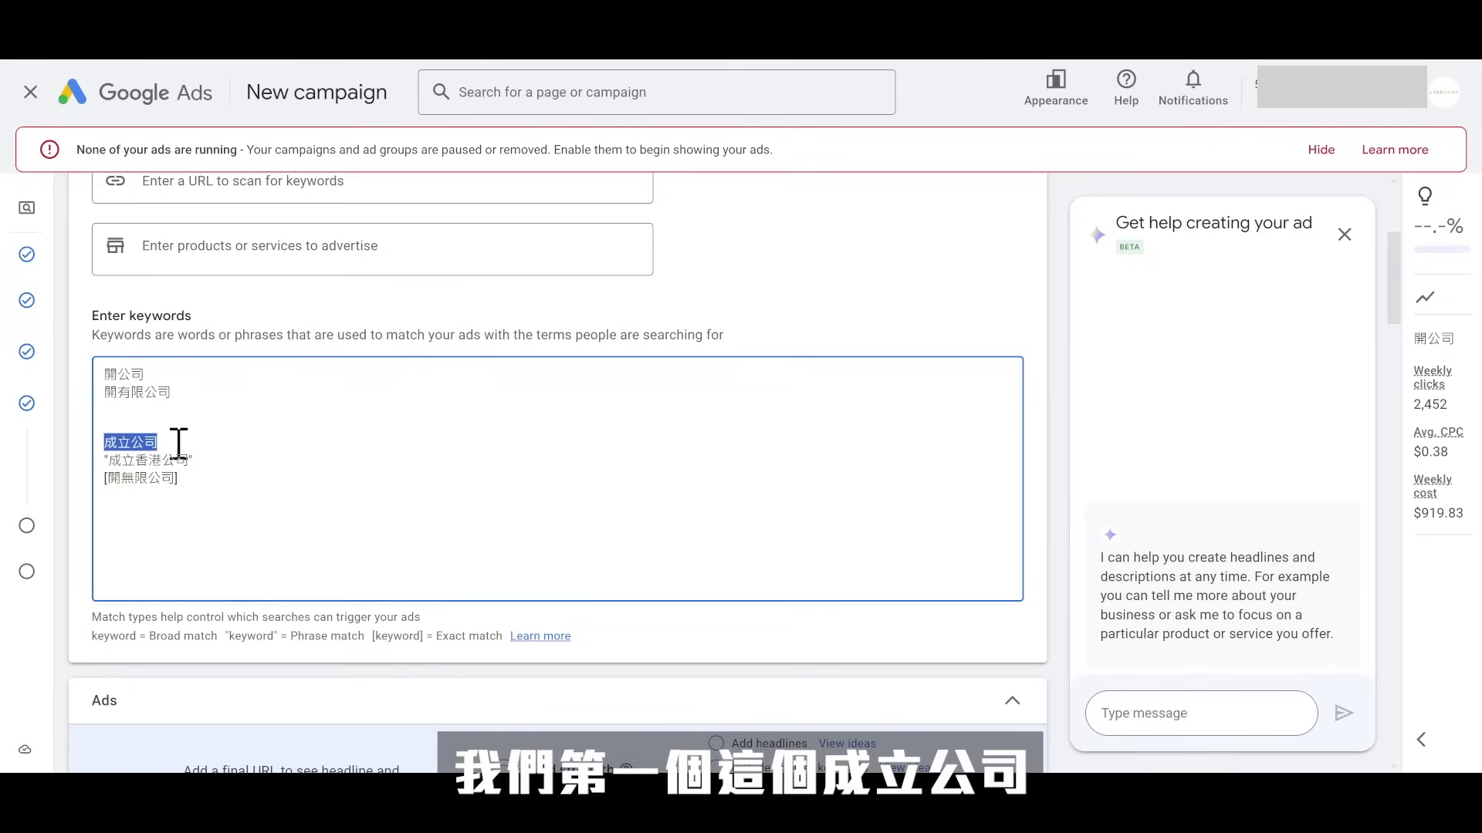
click(178, 443)
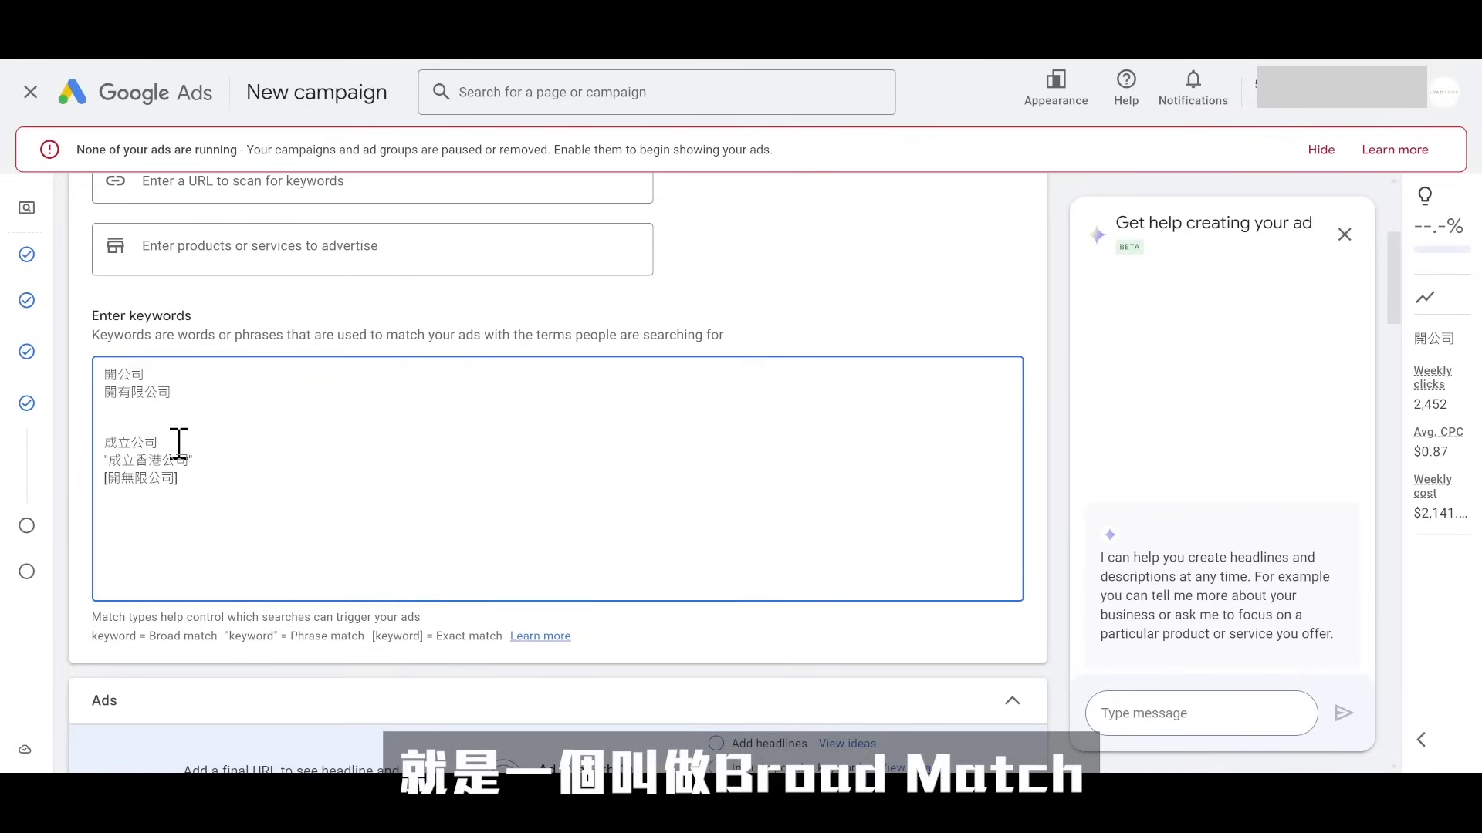
drag(217, 463, 103, 468)
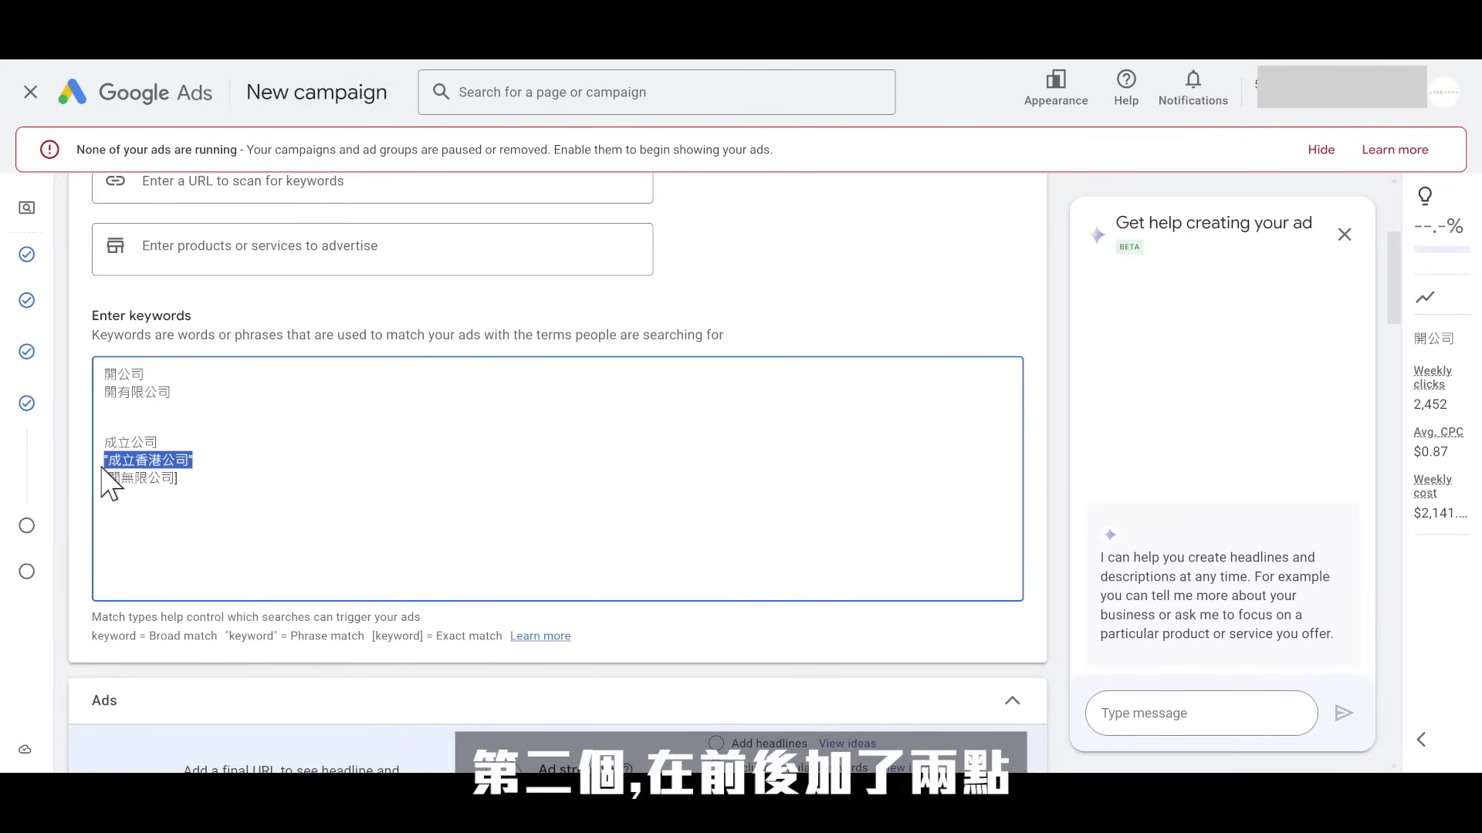
drag(233, 634, 226, 635)
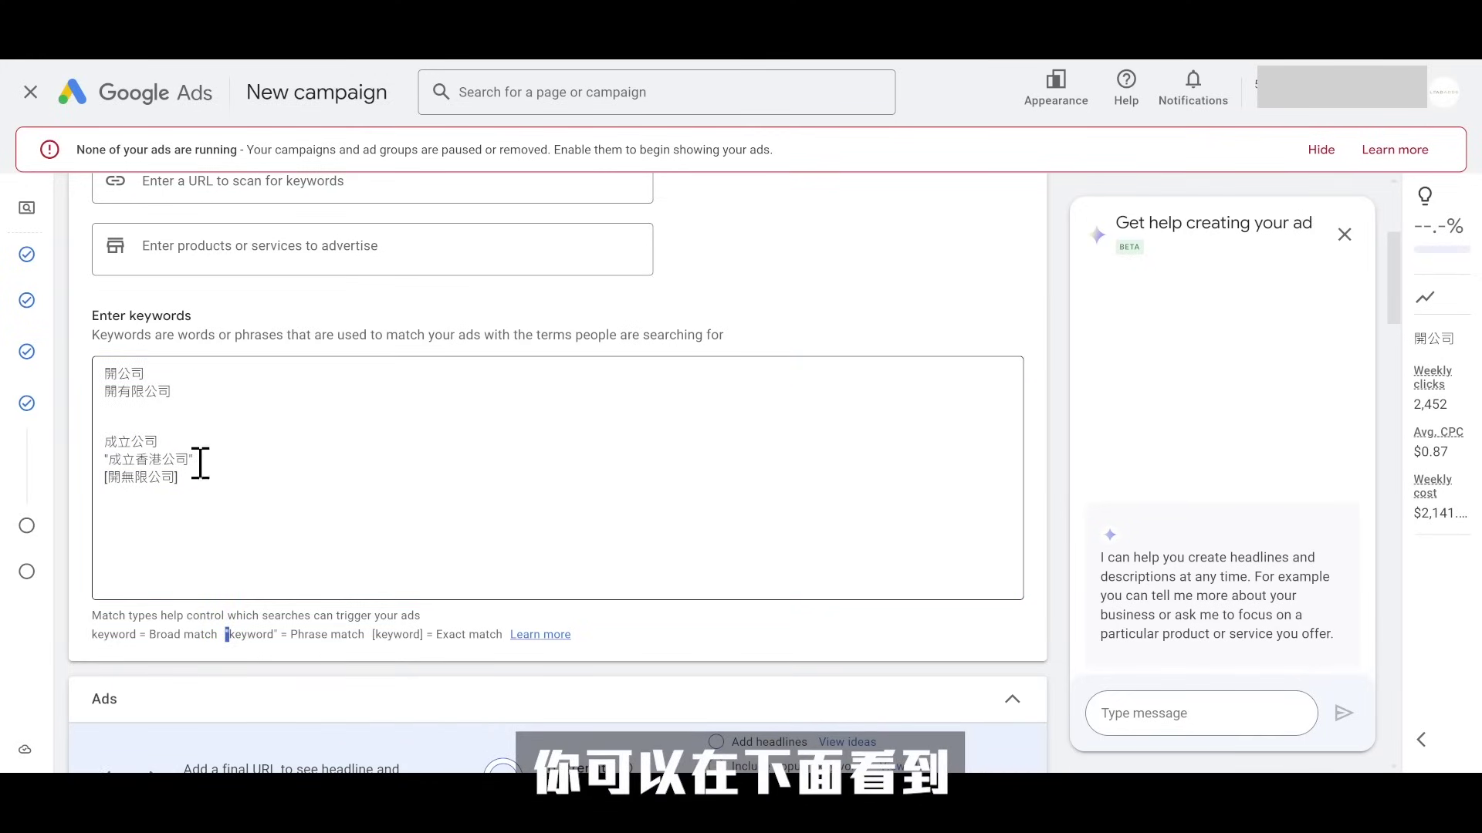
drag(208, 459, 103, 461)
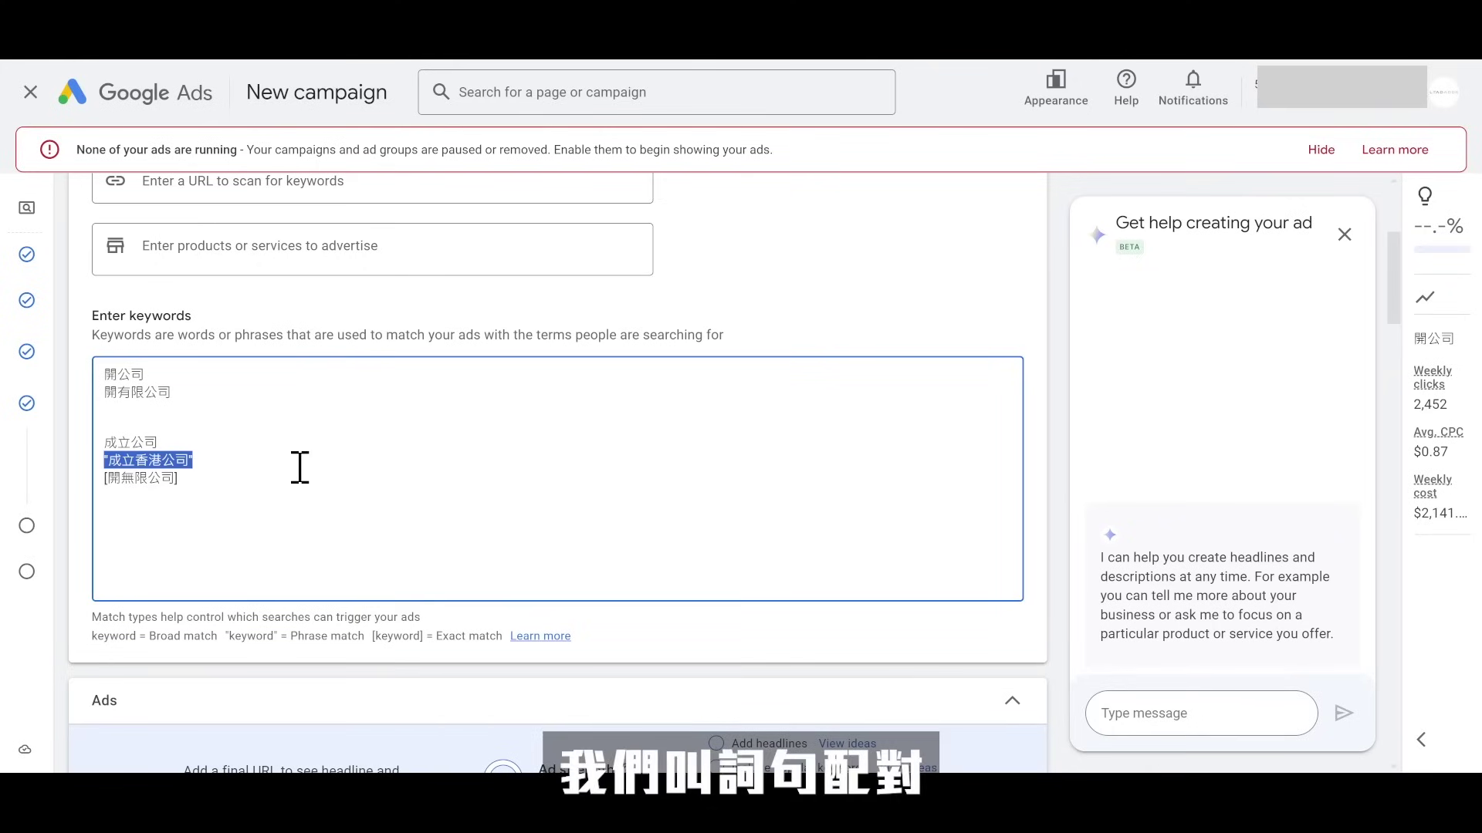
click(264, 478)
triple_click(264, 490)
drag(216, 479, 100, 482)
click(354, 463)
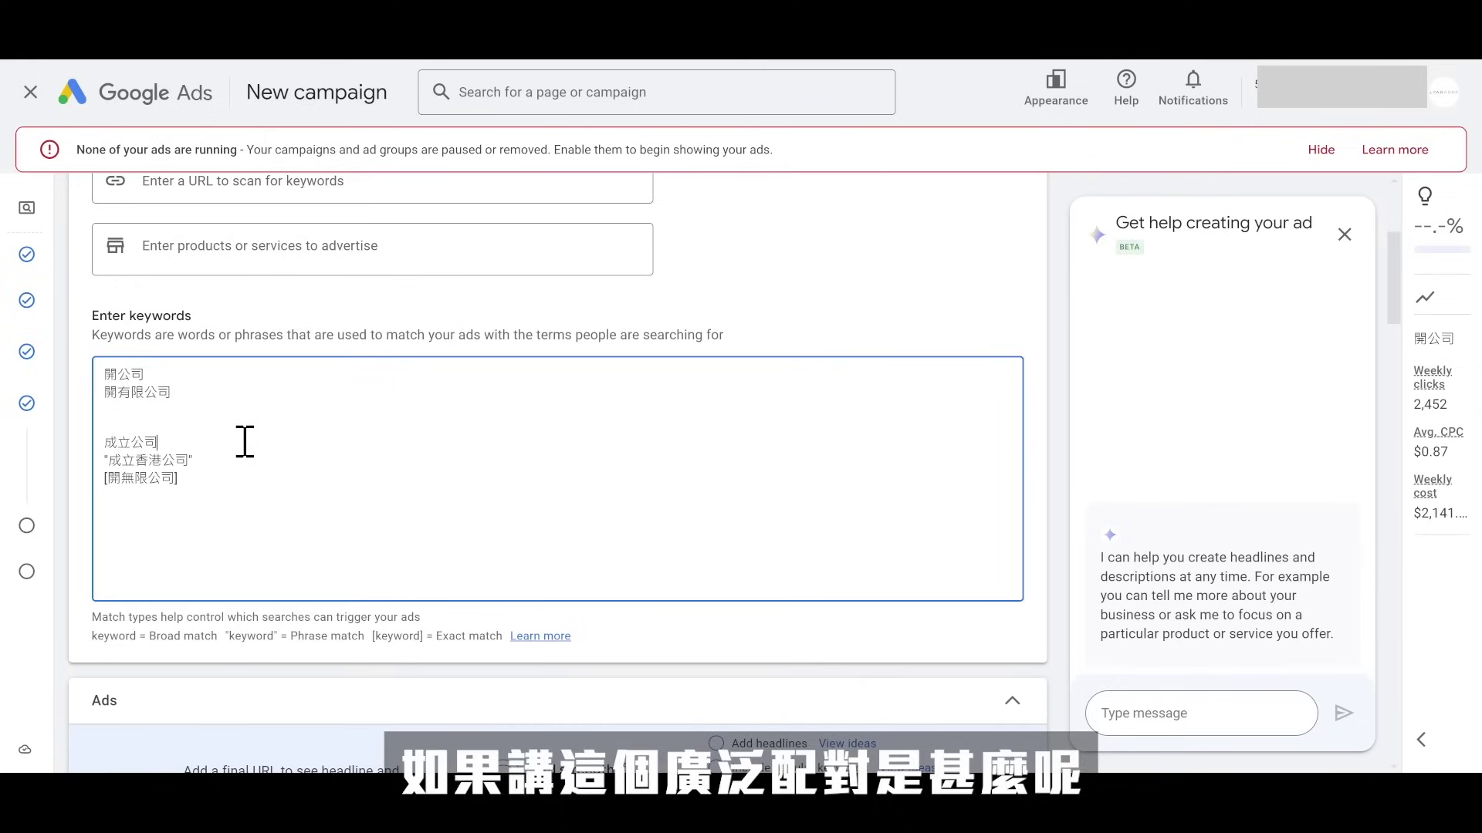
Step: Examine the broad match keyword 成立公司 and set the phrase match keyword "成立香港公司" off with blank lines
drag(158, 442, 104, 444)
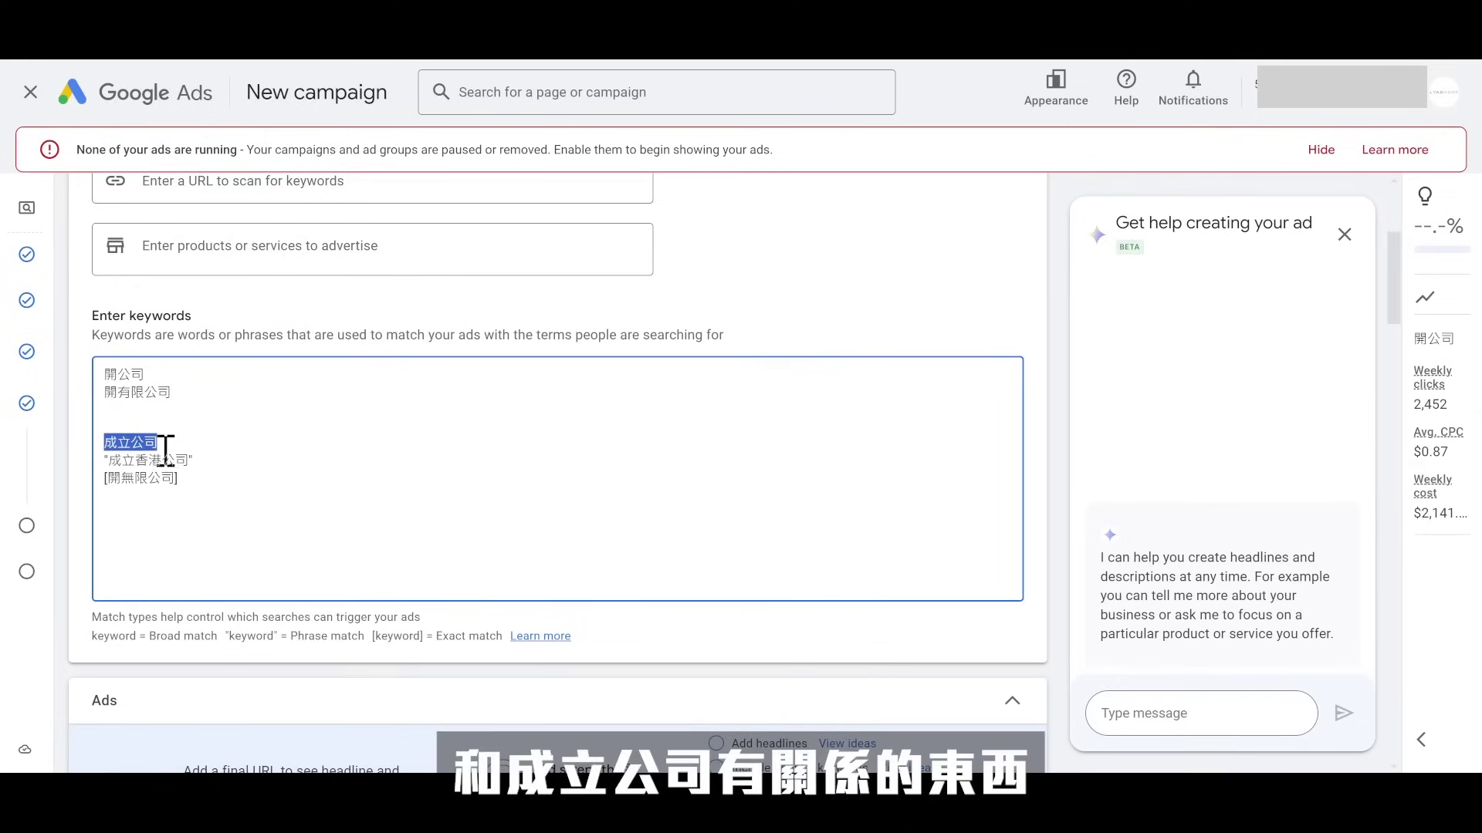
click(192, 440)
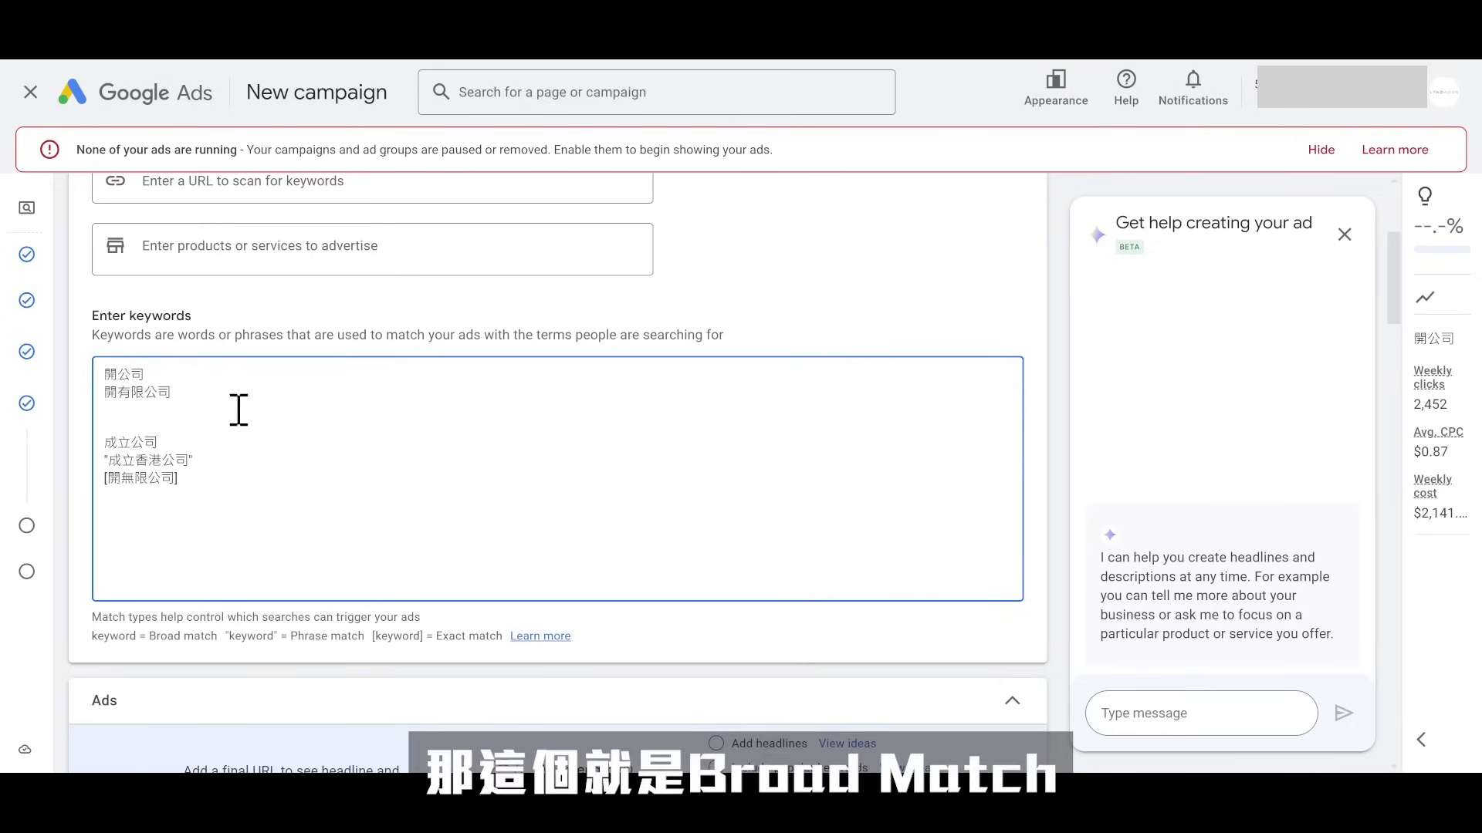
drag(158, 443, 119, 442)
click(224, 427)
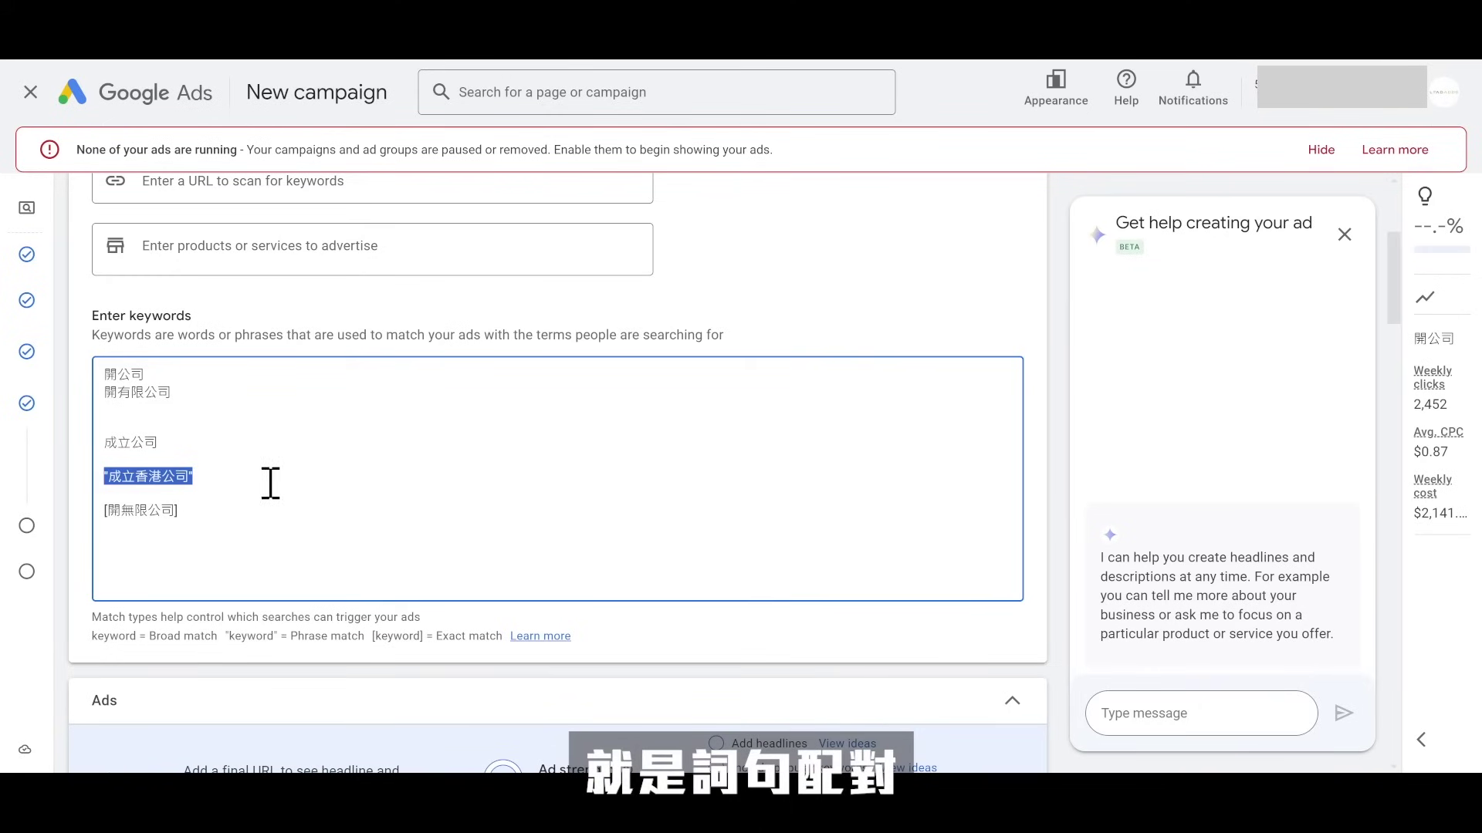
click(281, 478)
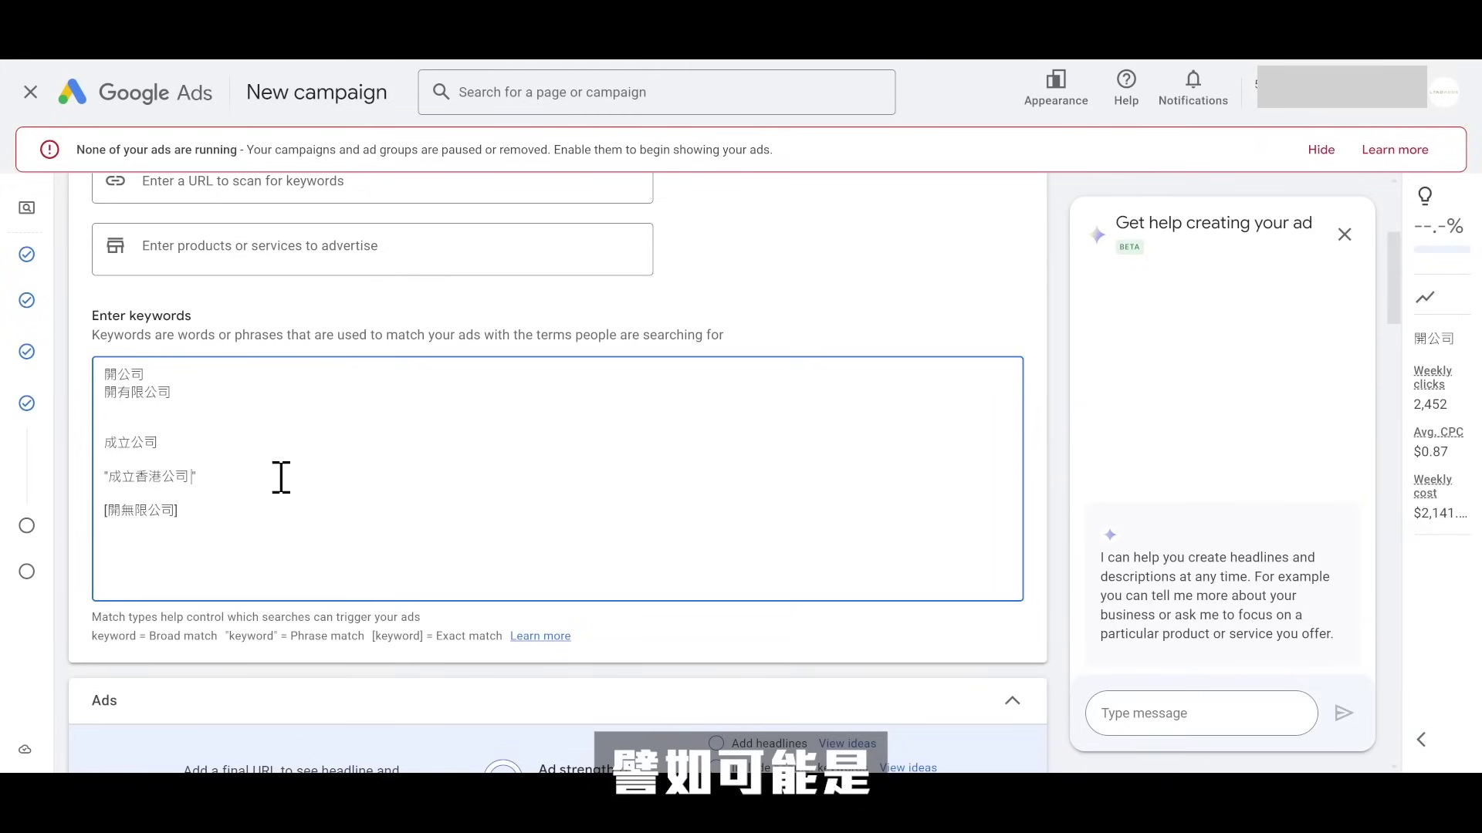
Step: Try the search wording 幾錢 after the phrase match keyword "成立香港公司" and highlight the words inside the quotation marks
key(BackSpace)
text(ih)
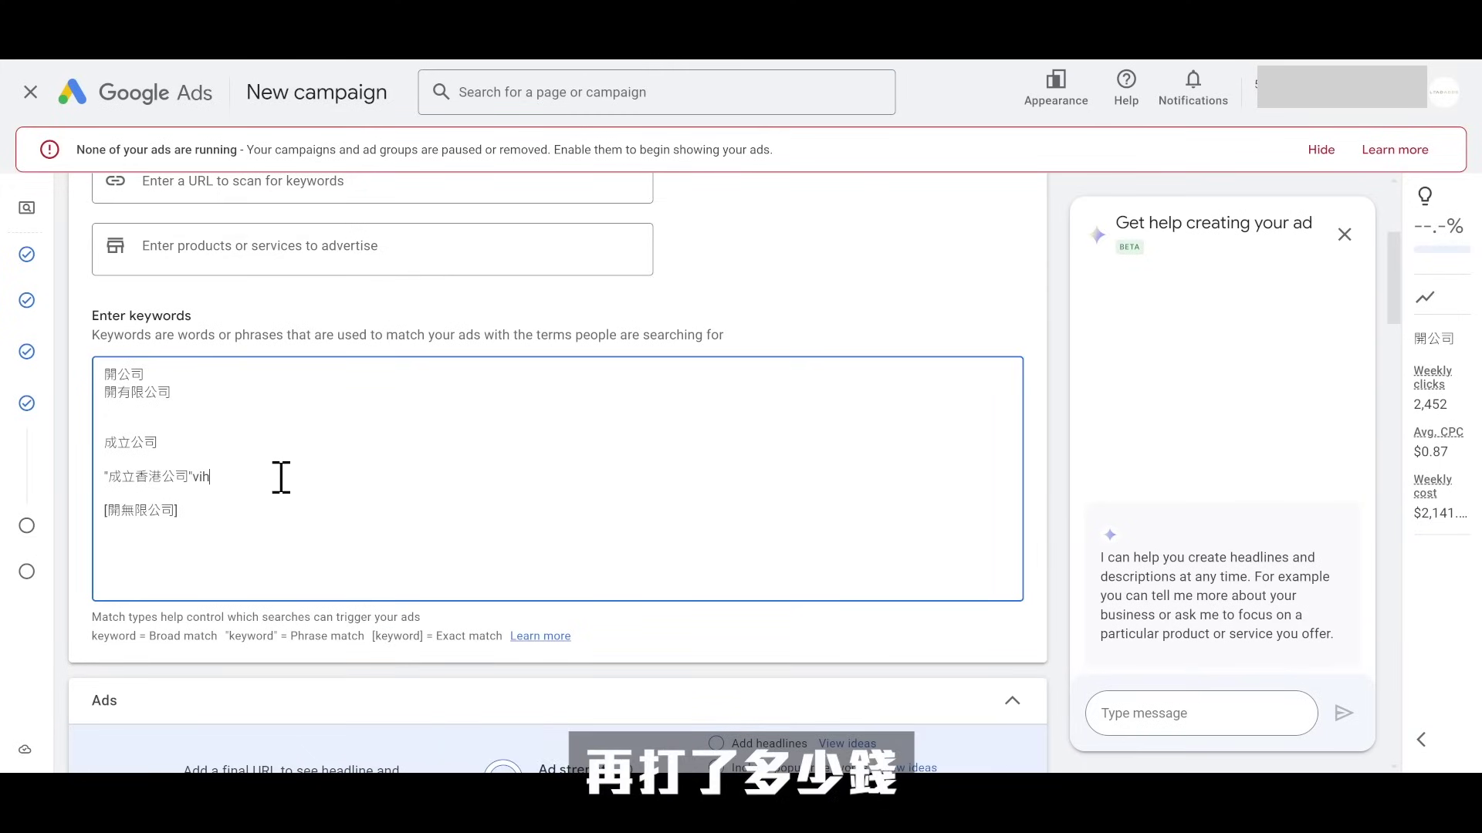
text(幾錢)
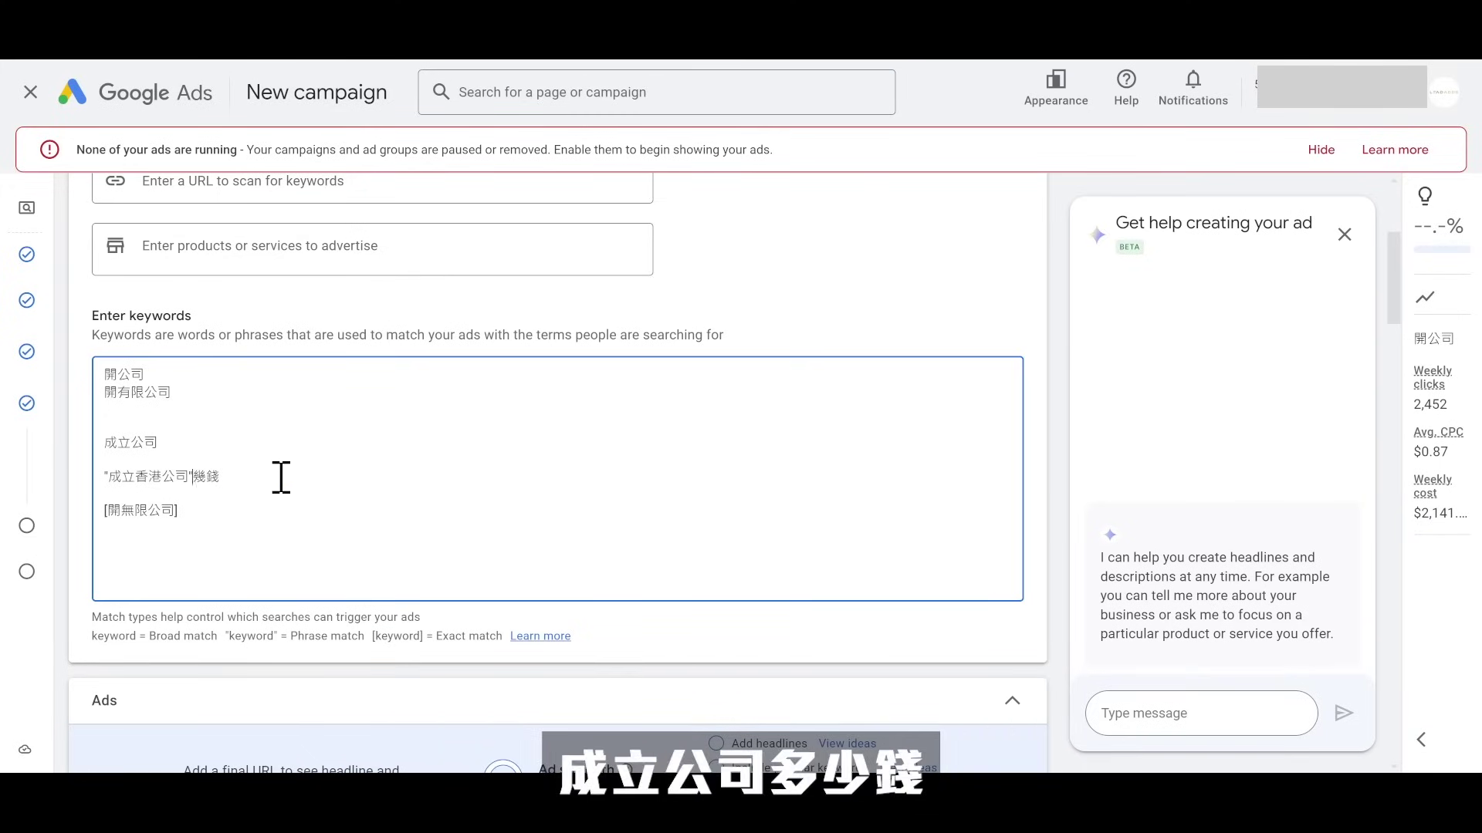
key(shift+Left)
key(shift+Left)
key(shift+Left)
key(shift+Left)
key(shift+Left)
key(shift+Left)
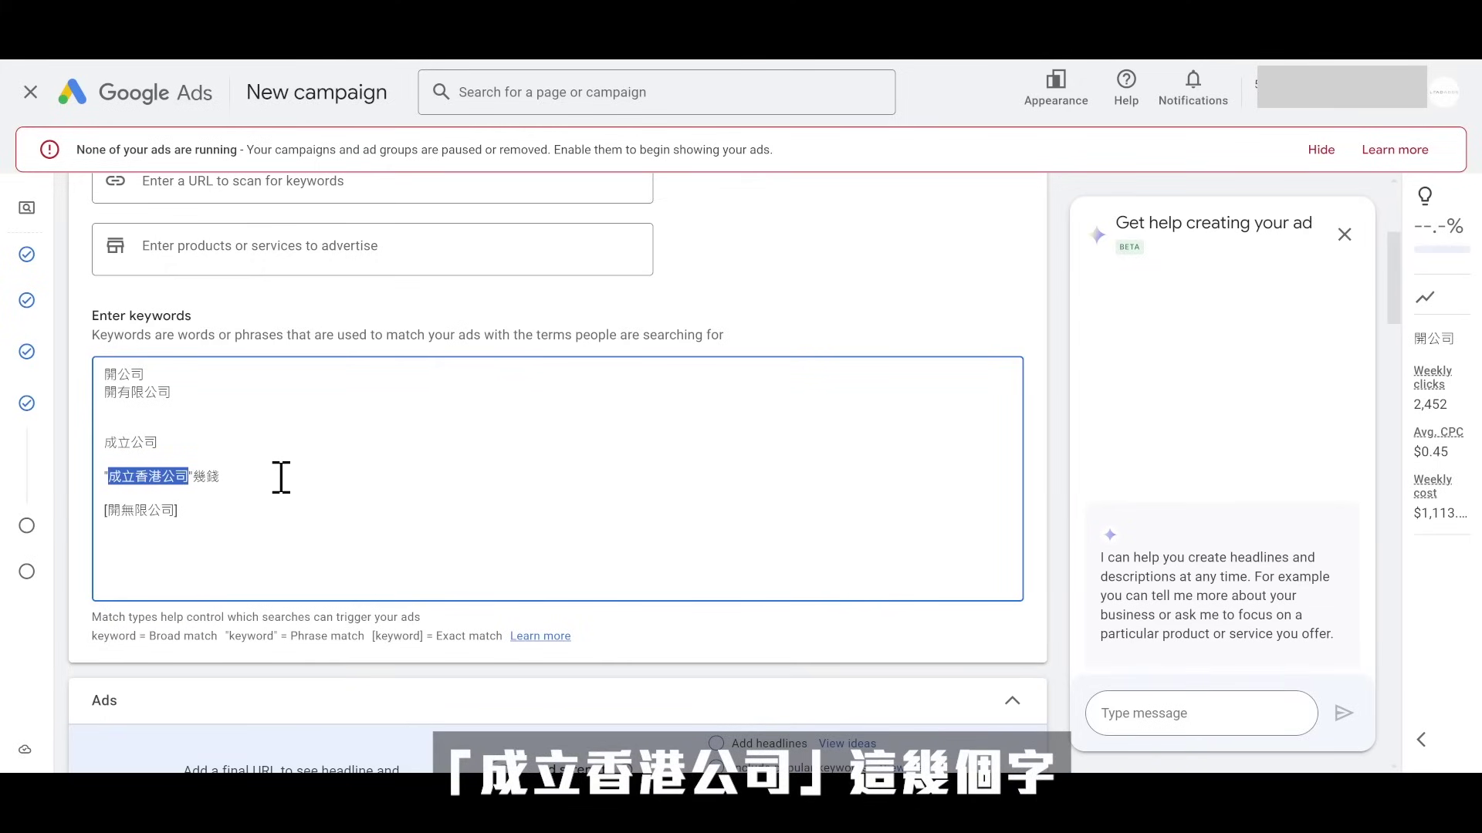
key(Right)
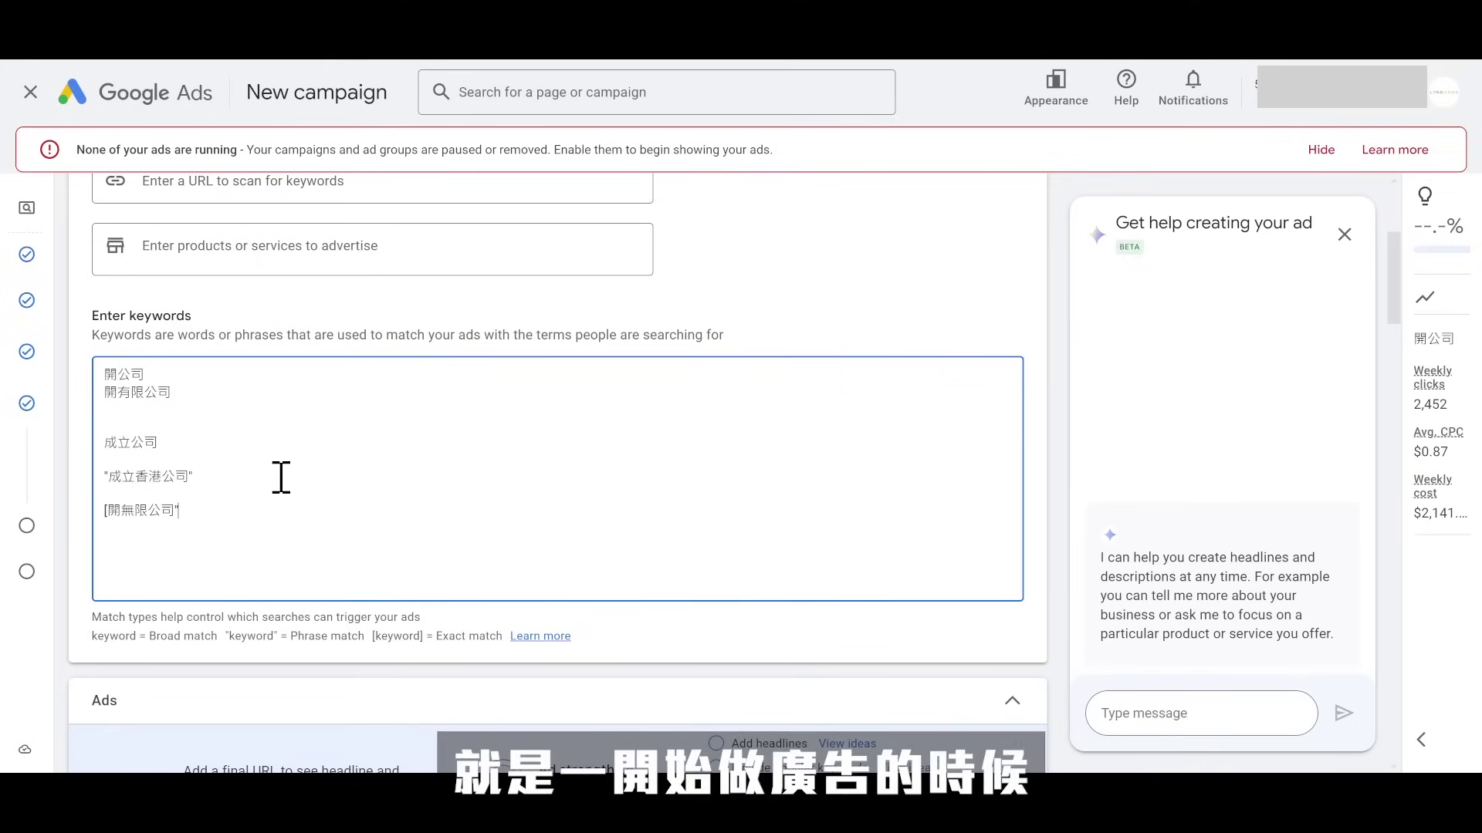
Step: Make all five keywords phrase match with quotation marks and remove the blank lines between them
key(Delete)
text(")
key(Up)
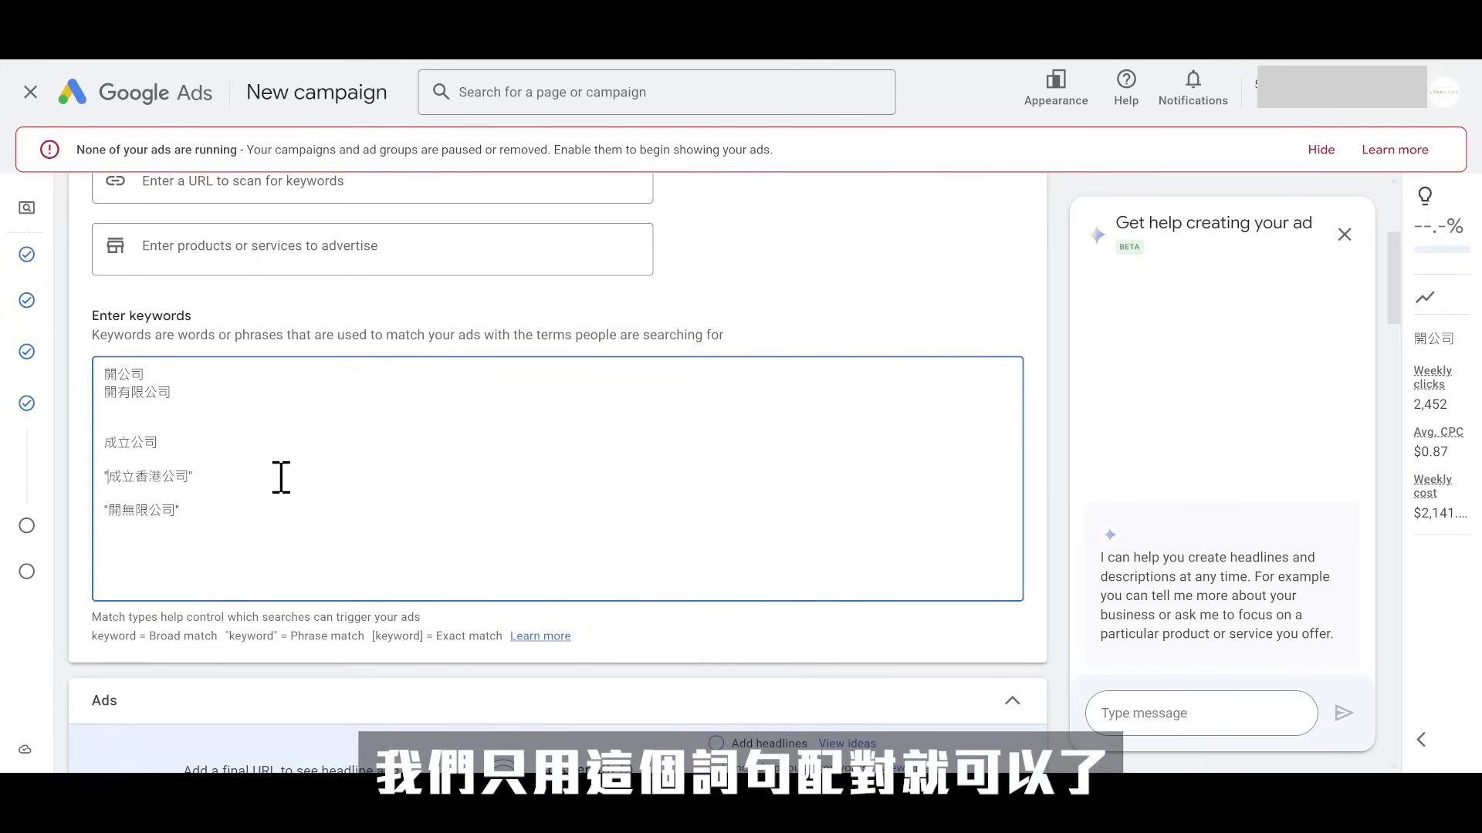
key(Up)
key(Up)
key(Home)
text(")
key(End)
text(")
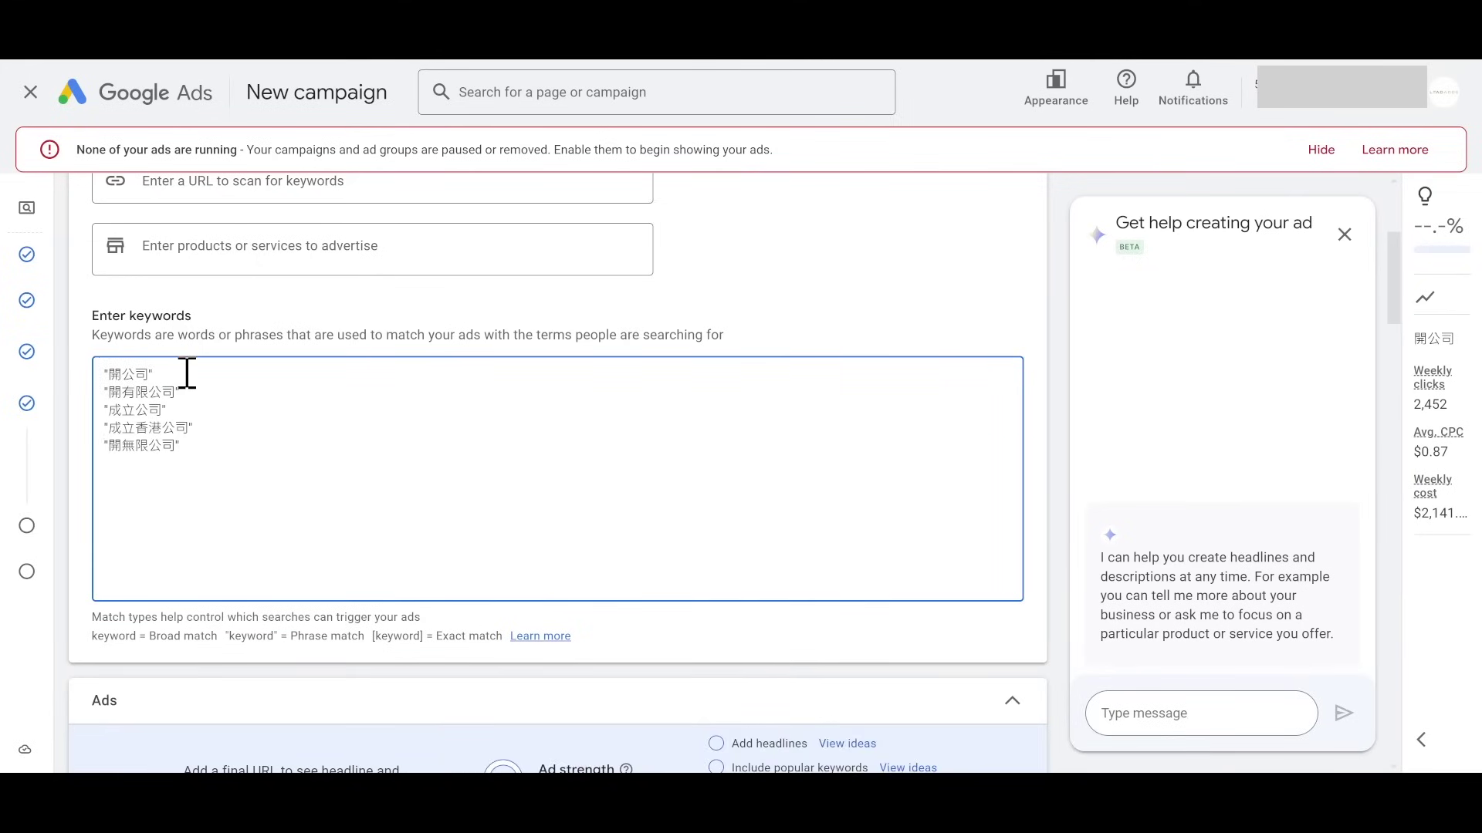
Step: Try spaces around 無限 in the keyword "開無限公司" and take them out again
click(127, 447)
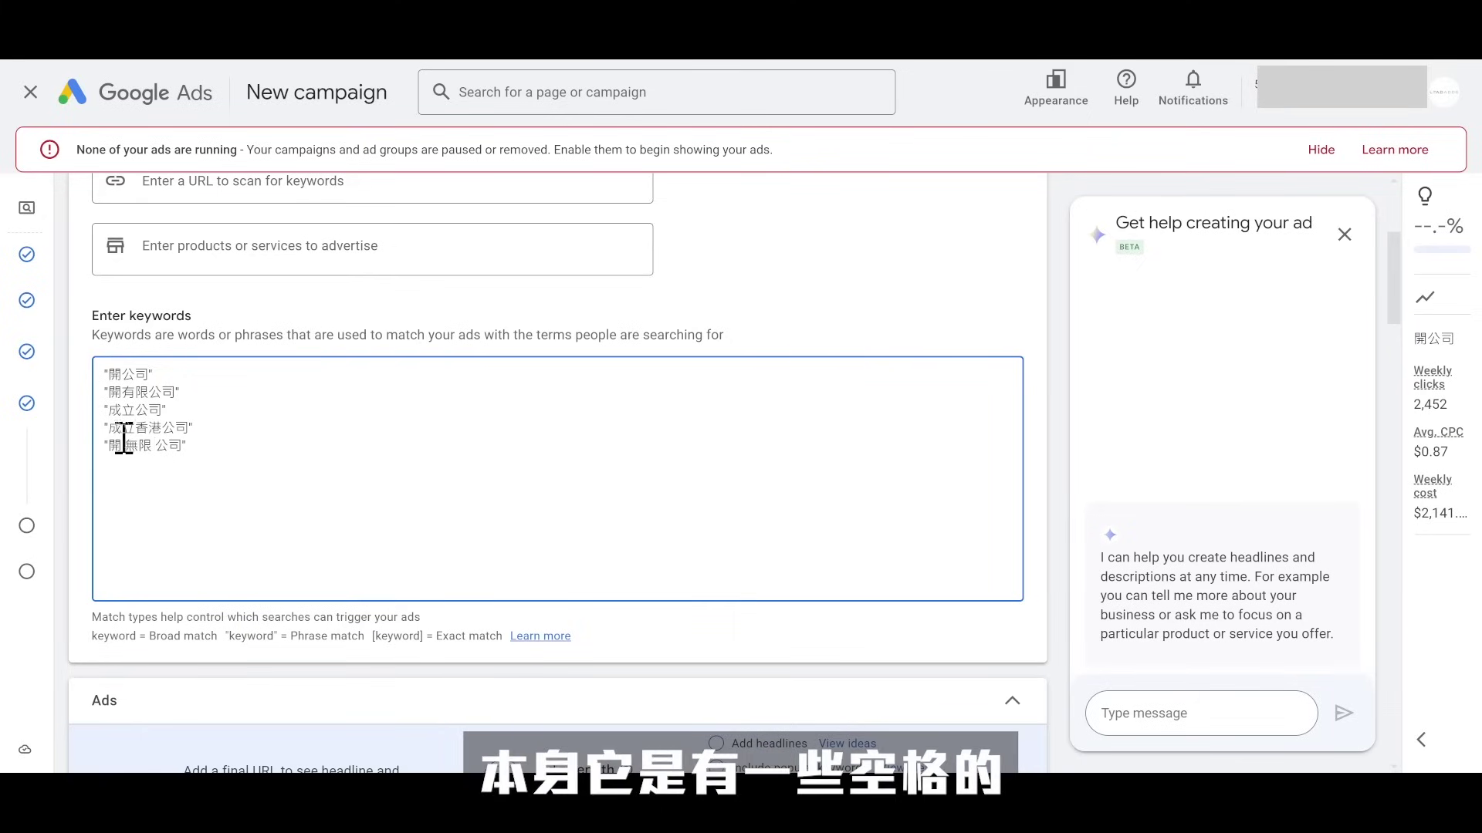
click(153, 446)
key(Left)
key(Left)
key(BackSpace)
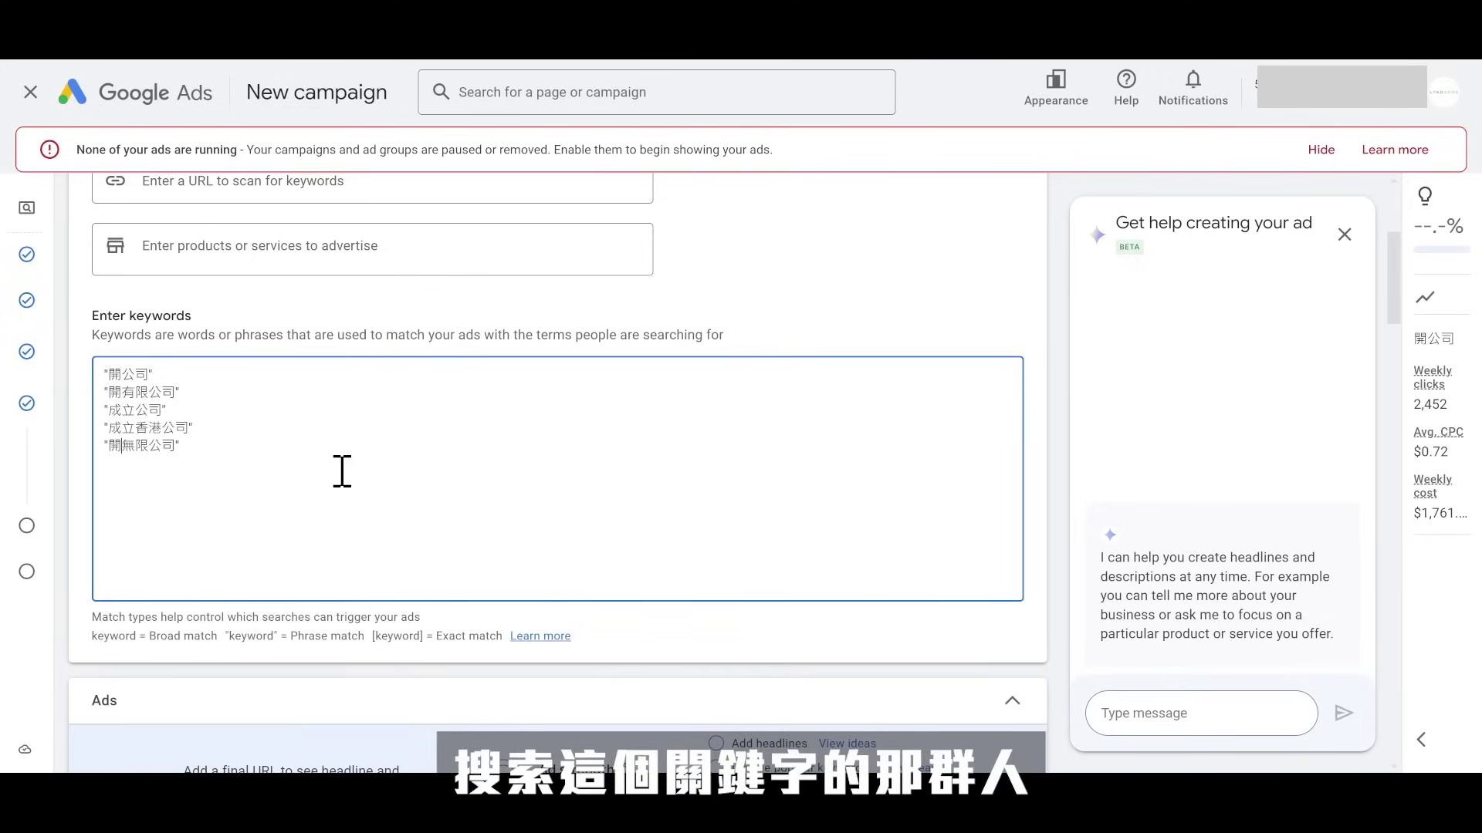
key(Right)
key(Right)
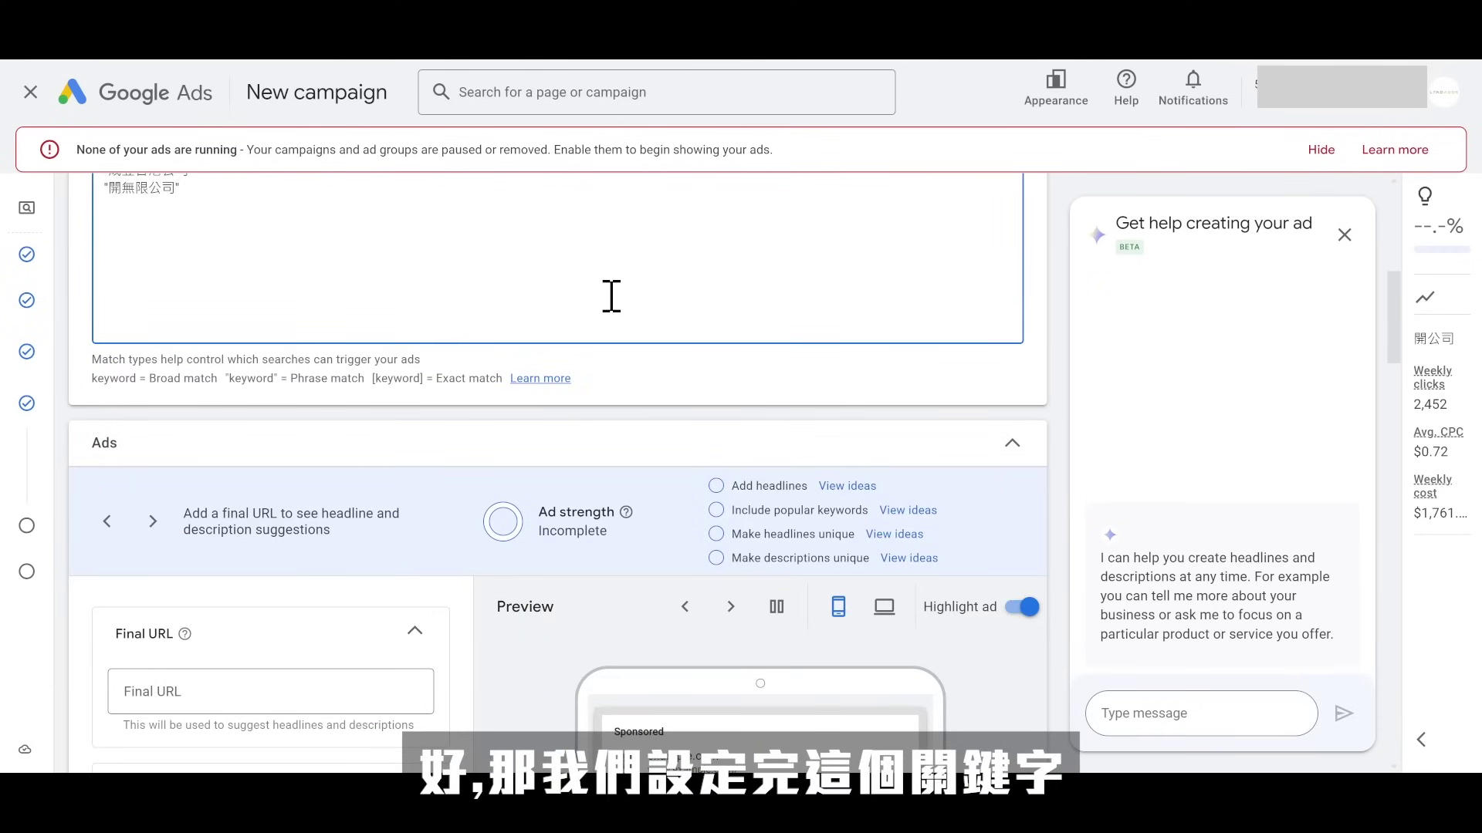
scroll(611, 297, down, 5)
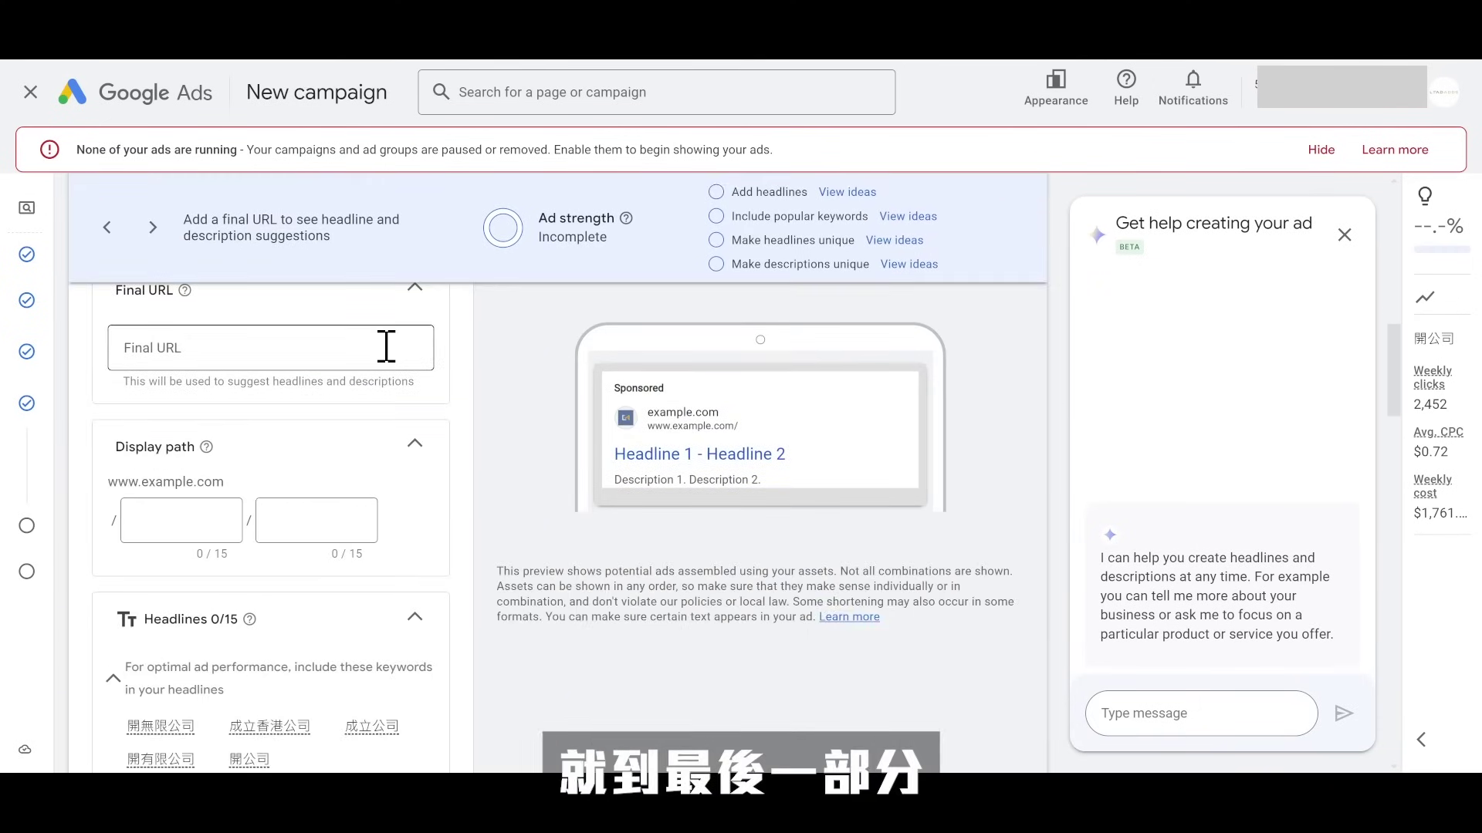
click(386, 347)
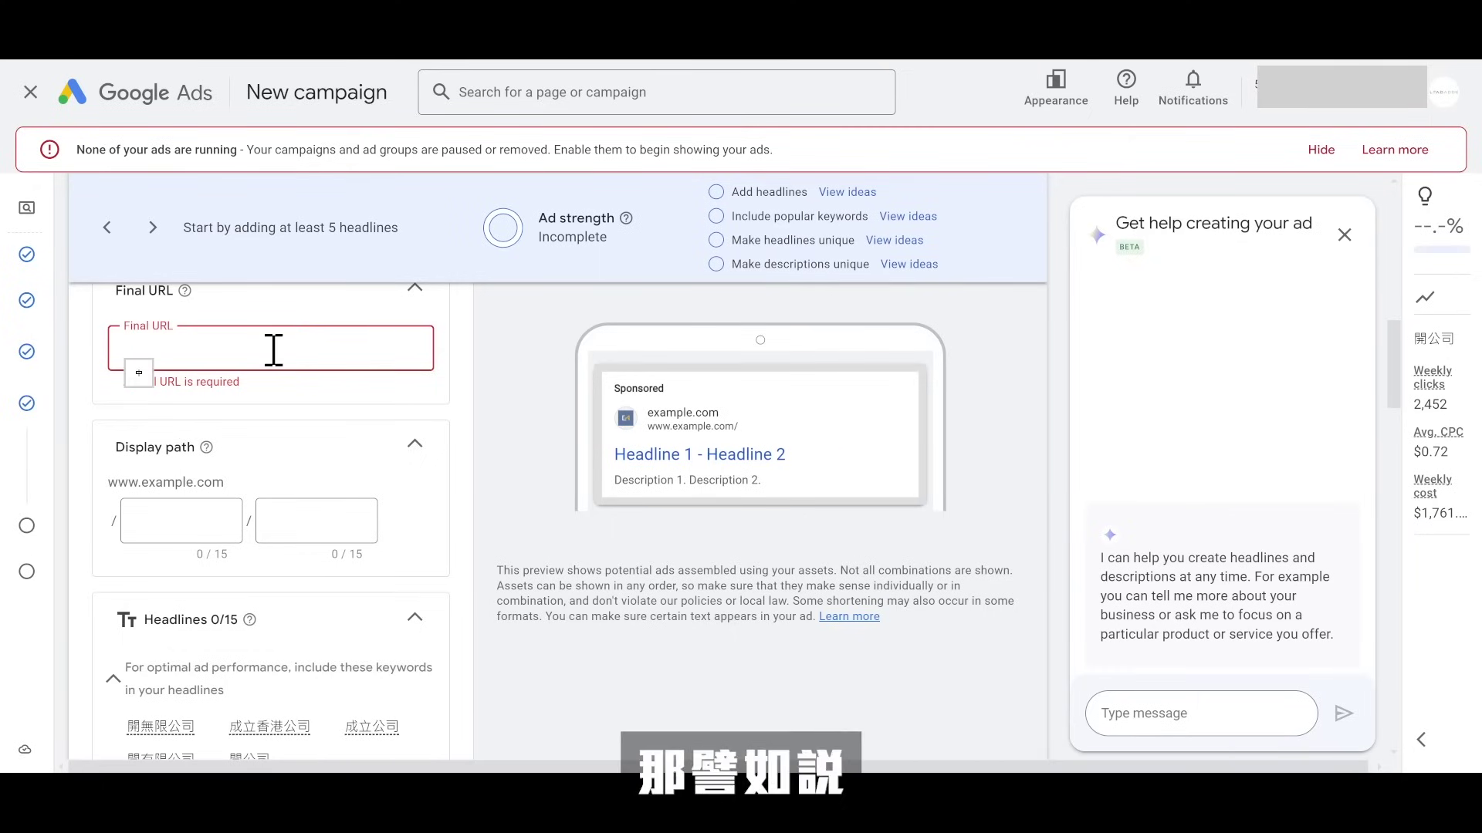
text(htt)
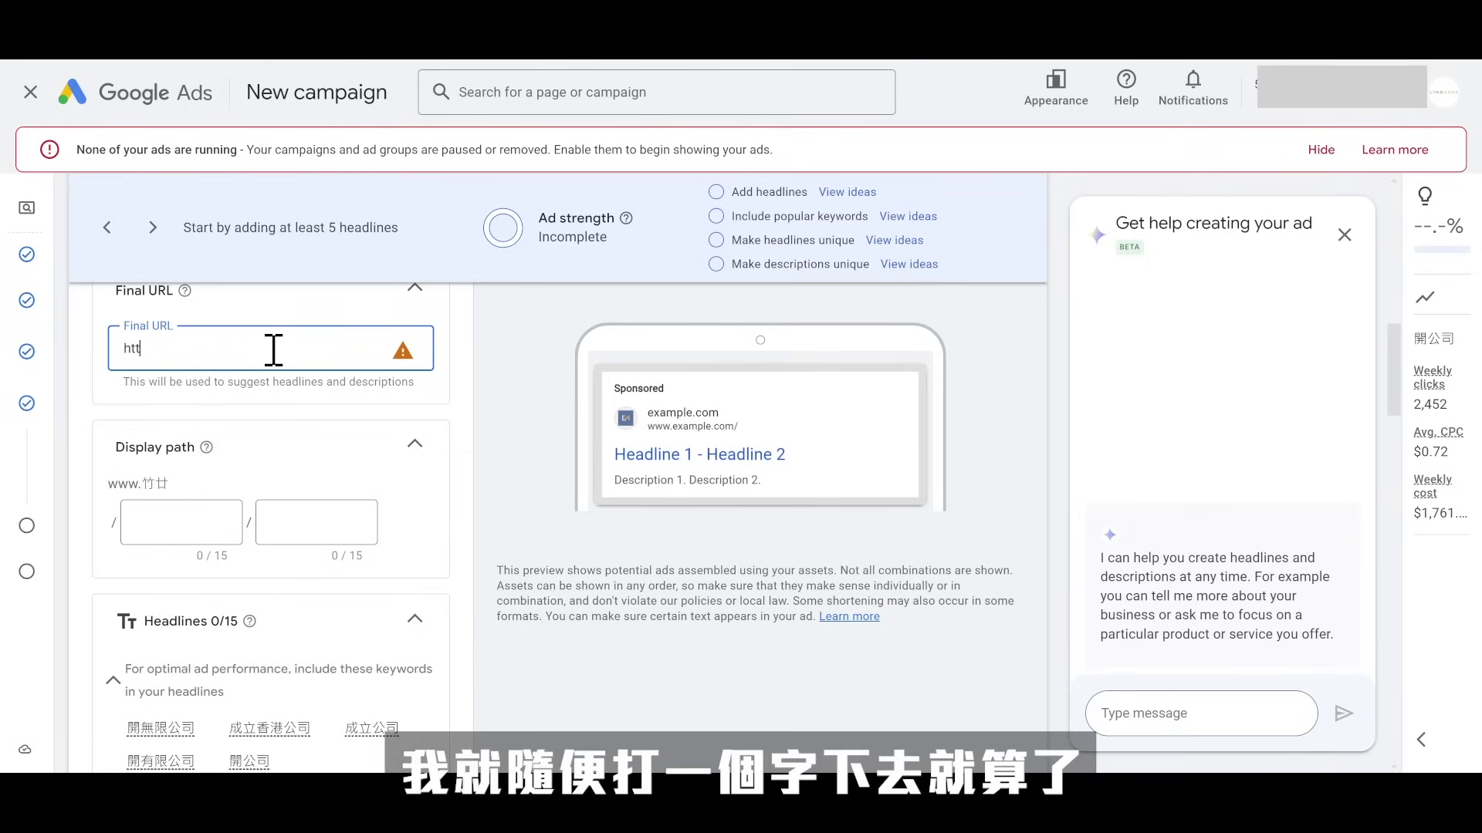
text(ps://landingpage.com)
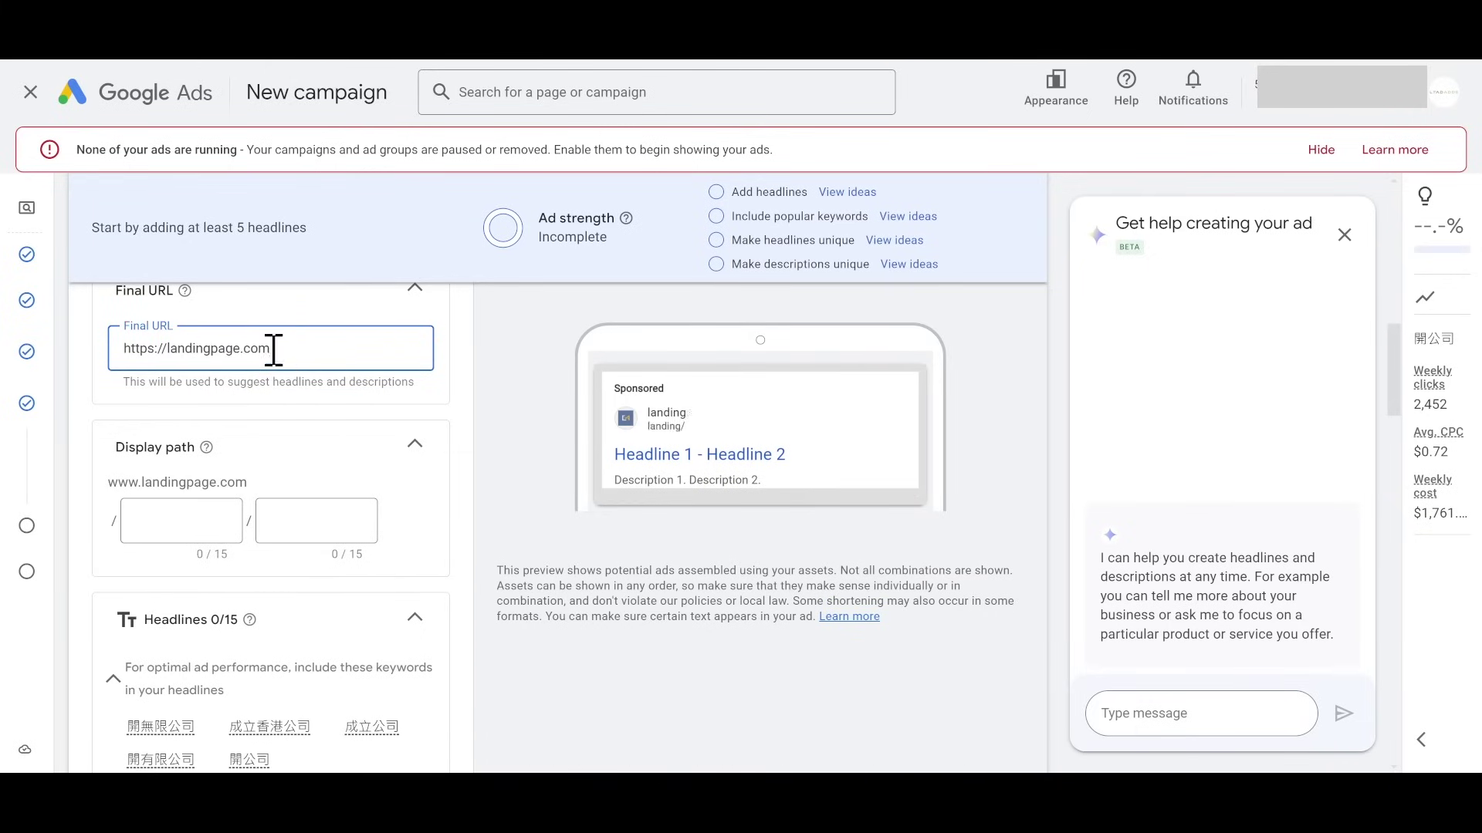
Step: Try the final URL with http instead of https and restore the s
drag(156, 348, 147, 348)
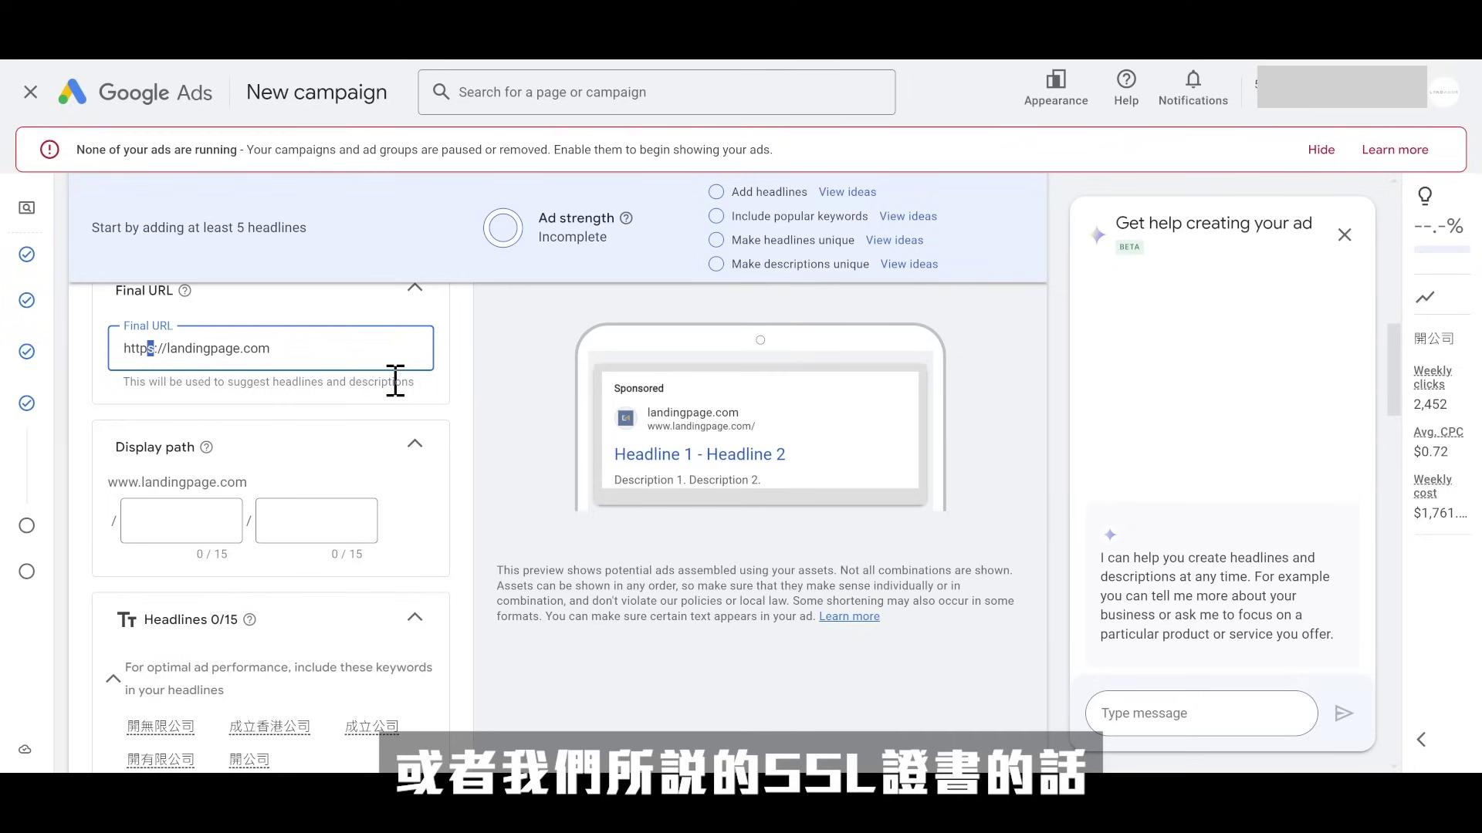
key(BackSpace)
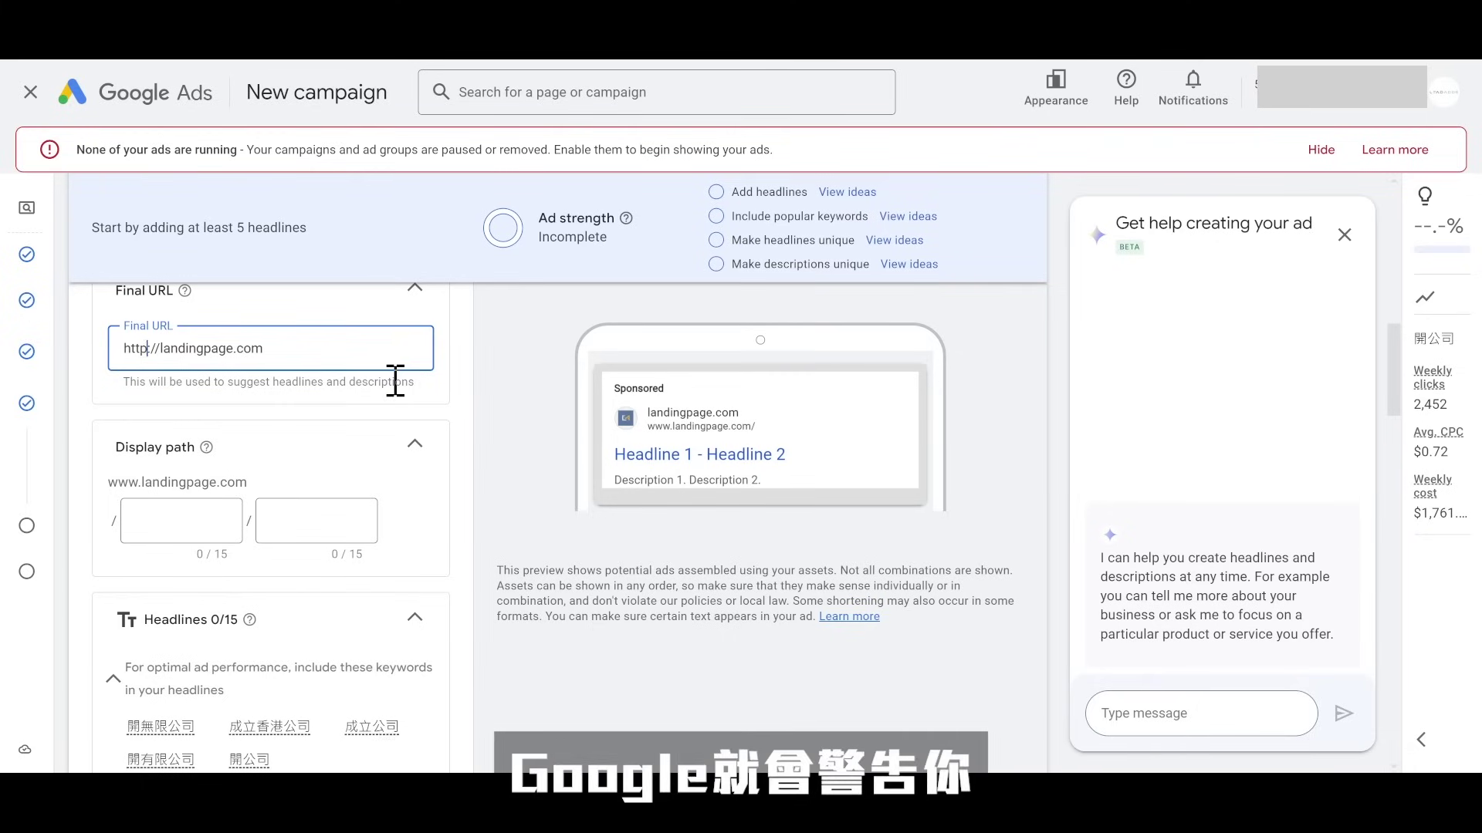
mouse_move(406, 366)
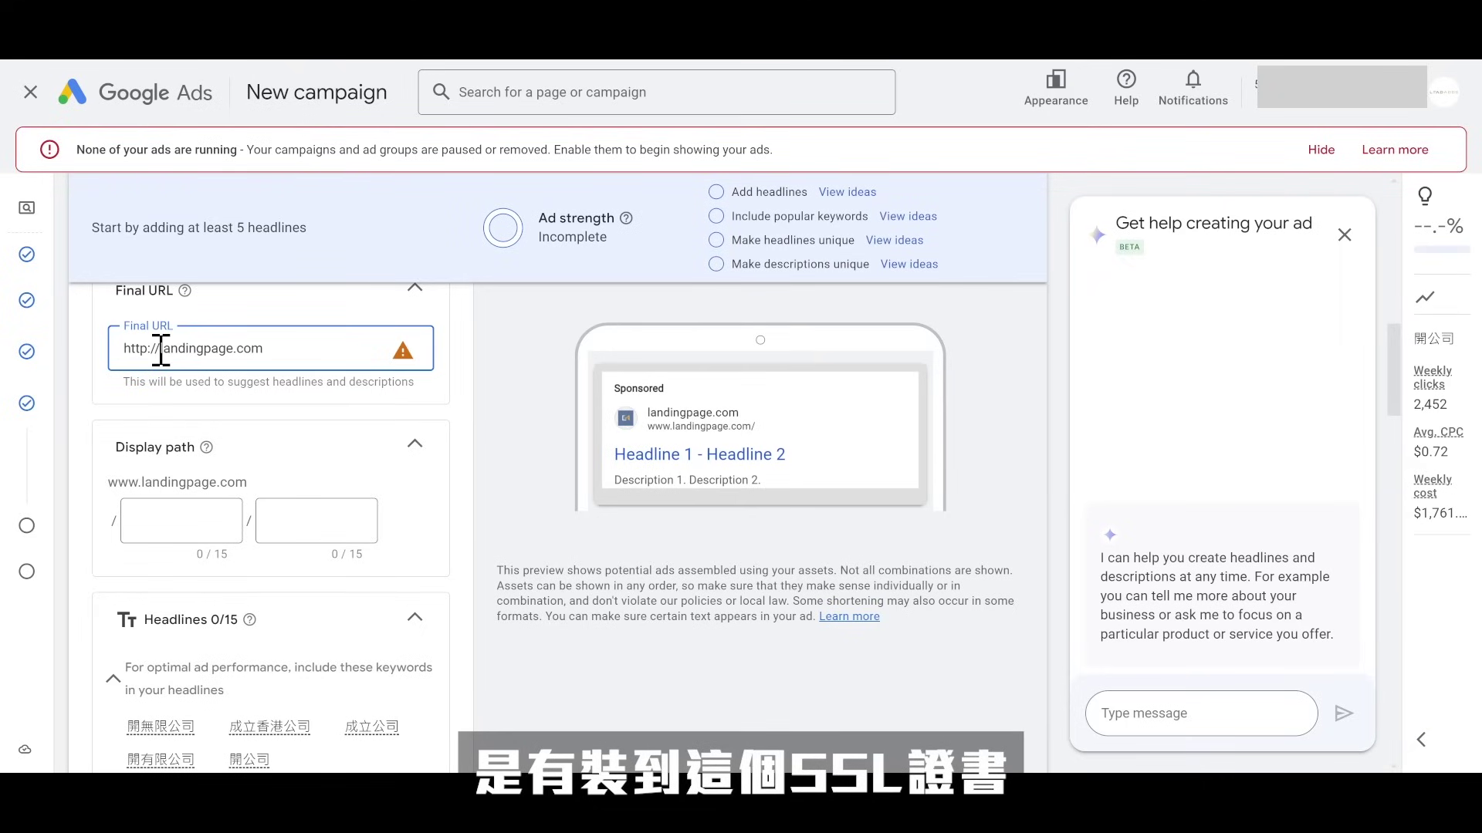
text(s)
Step: Look through the ad's headlines and add one more empty headline field below them
scroll(158, 490, down, 3)
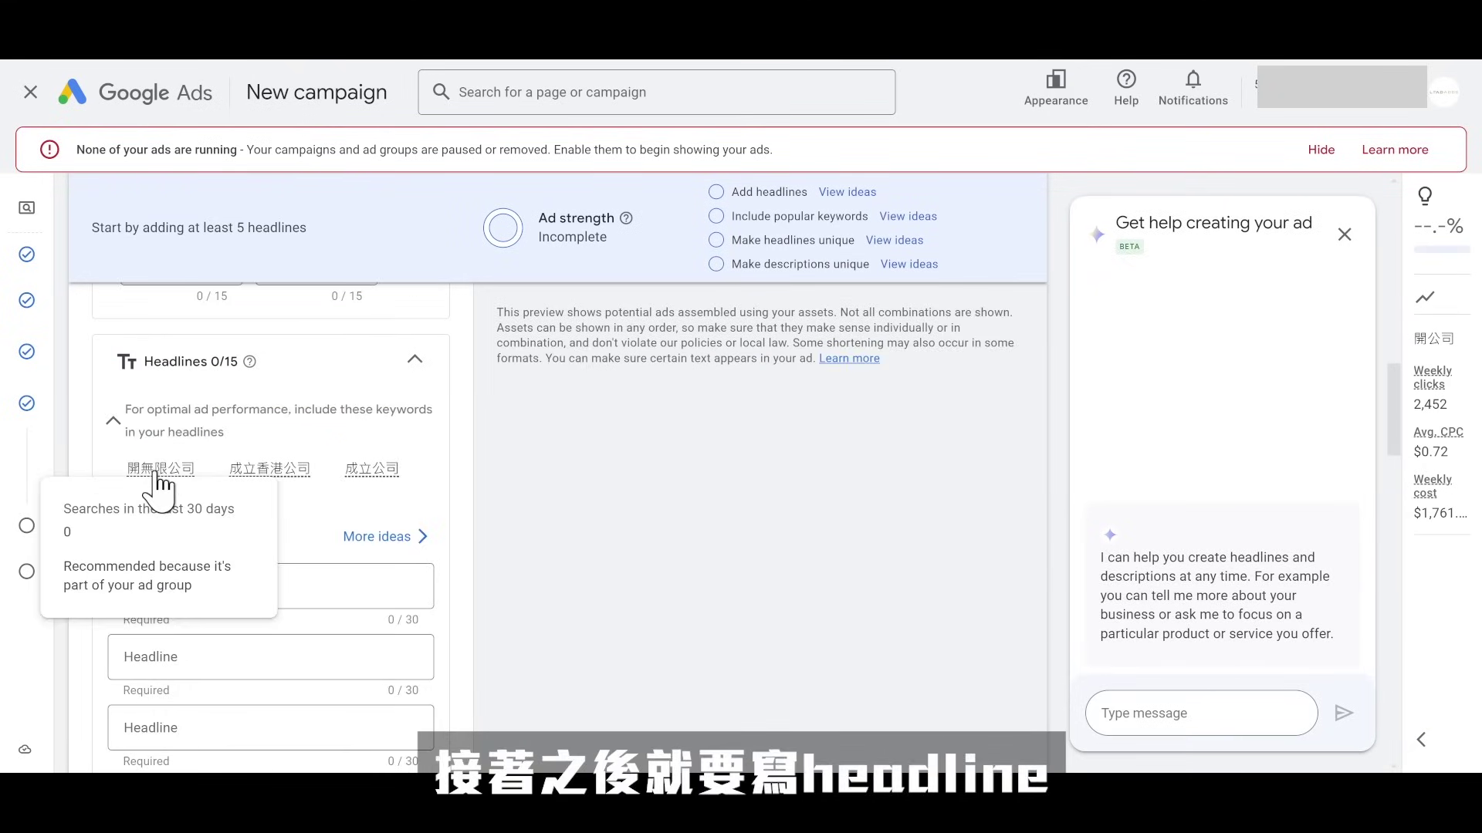
scroll(373, 506, down, 1)
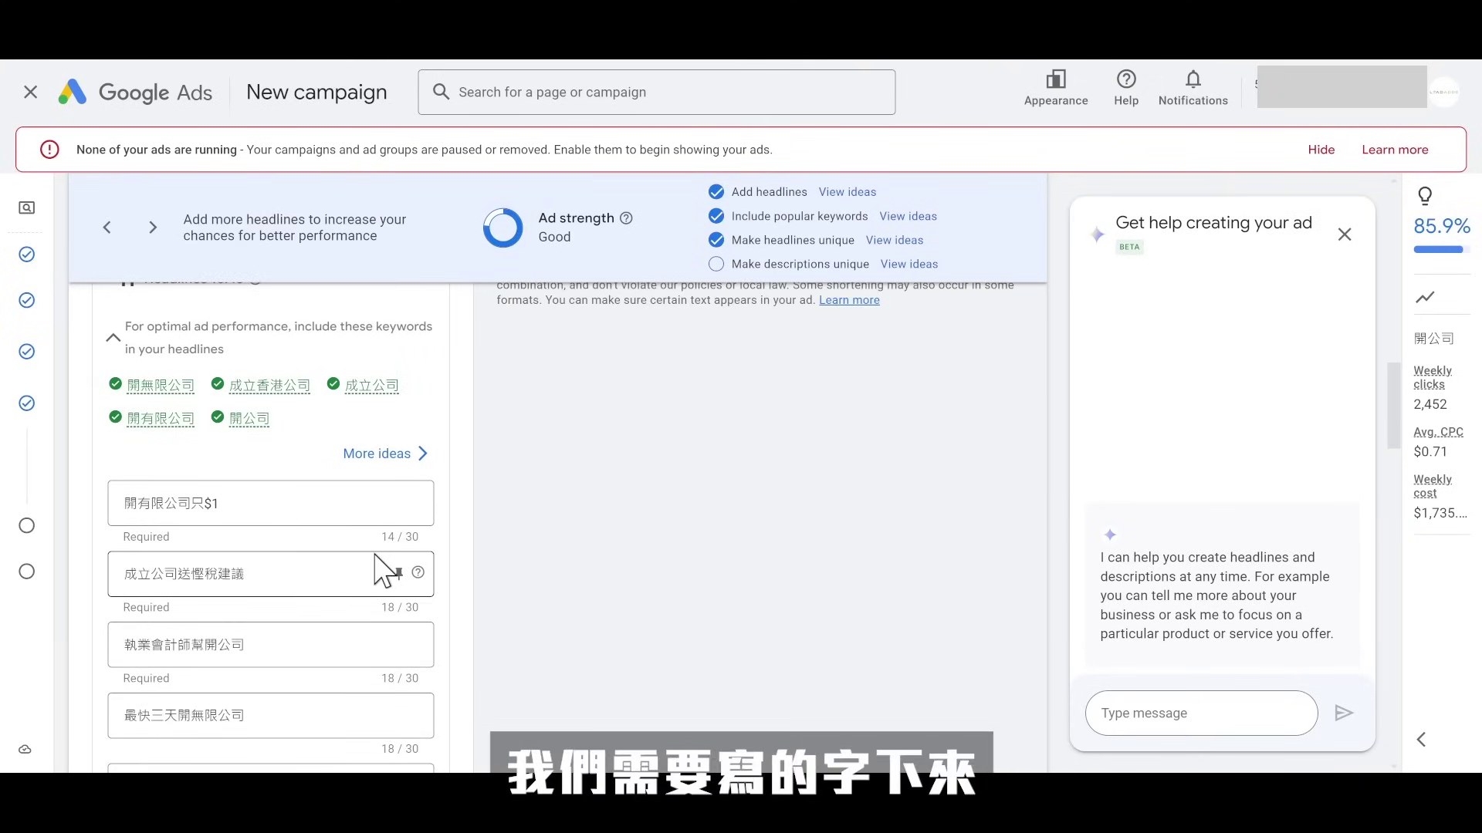
scroll(381, 563, down, 10)
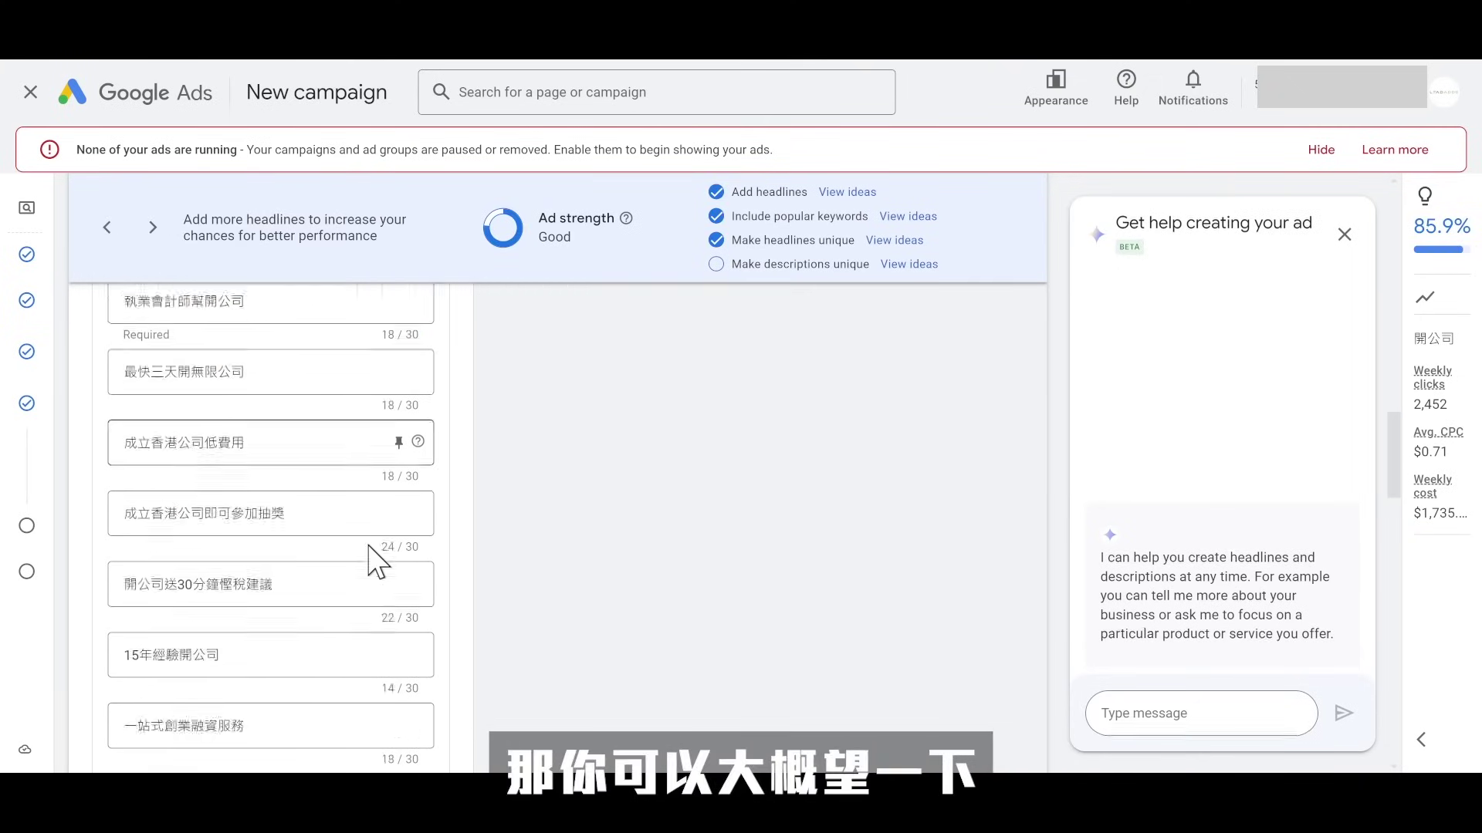
scroll(368, 545, up, 2)
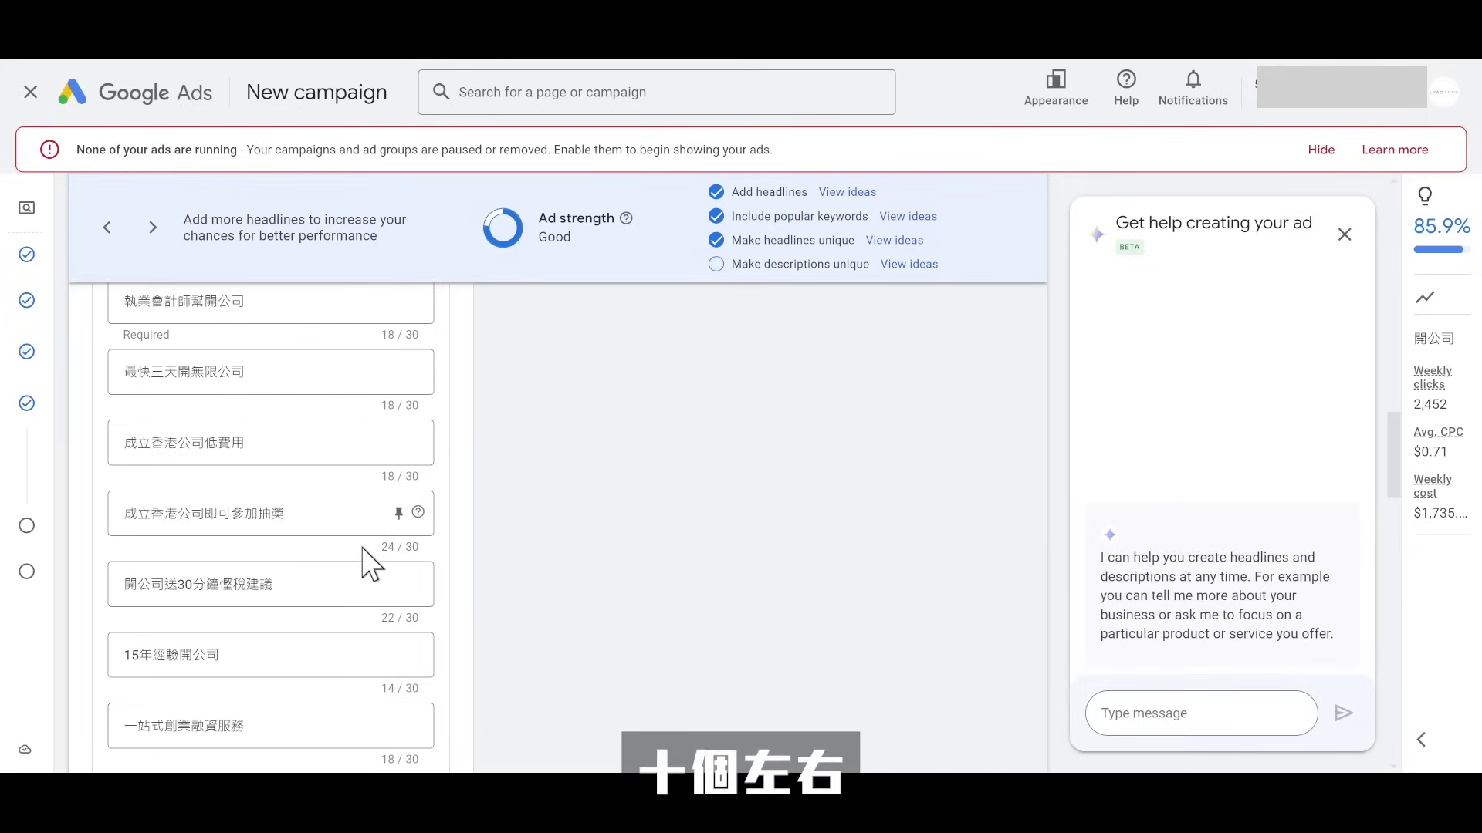
scroll(338, 544, down, 1)
scroll(337, 545, down, 1)
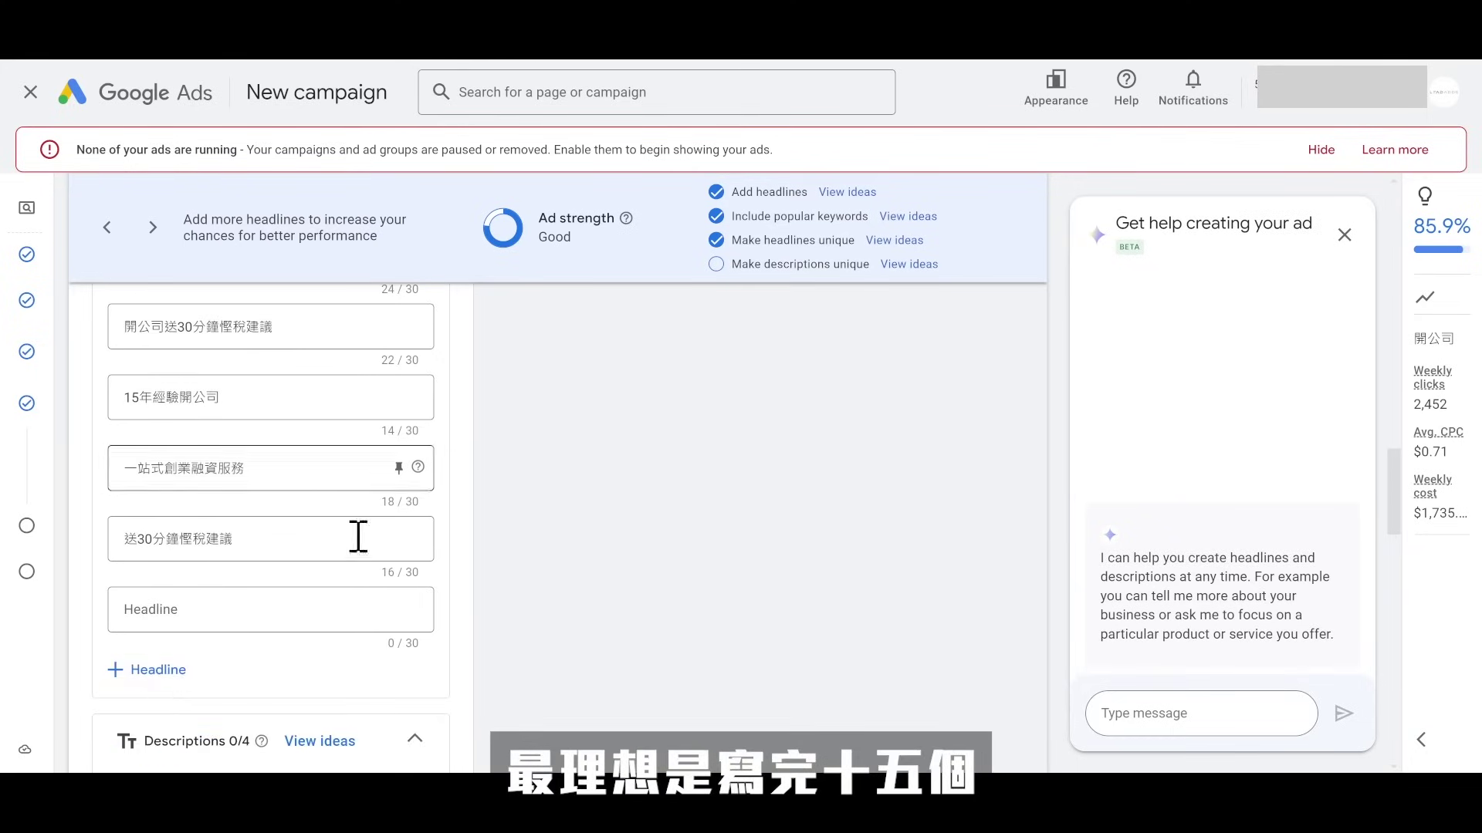
click(158, 669)
scroll(185, 648, down, 2)
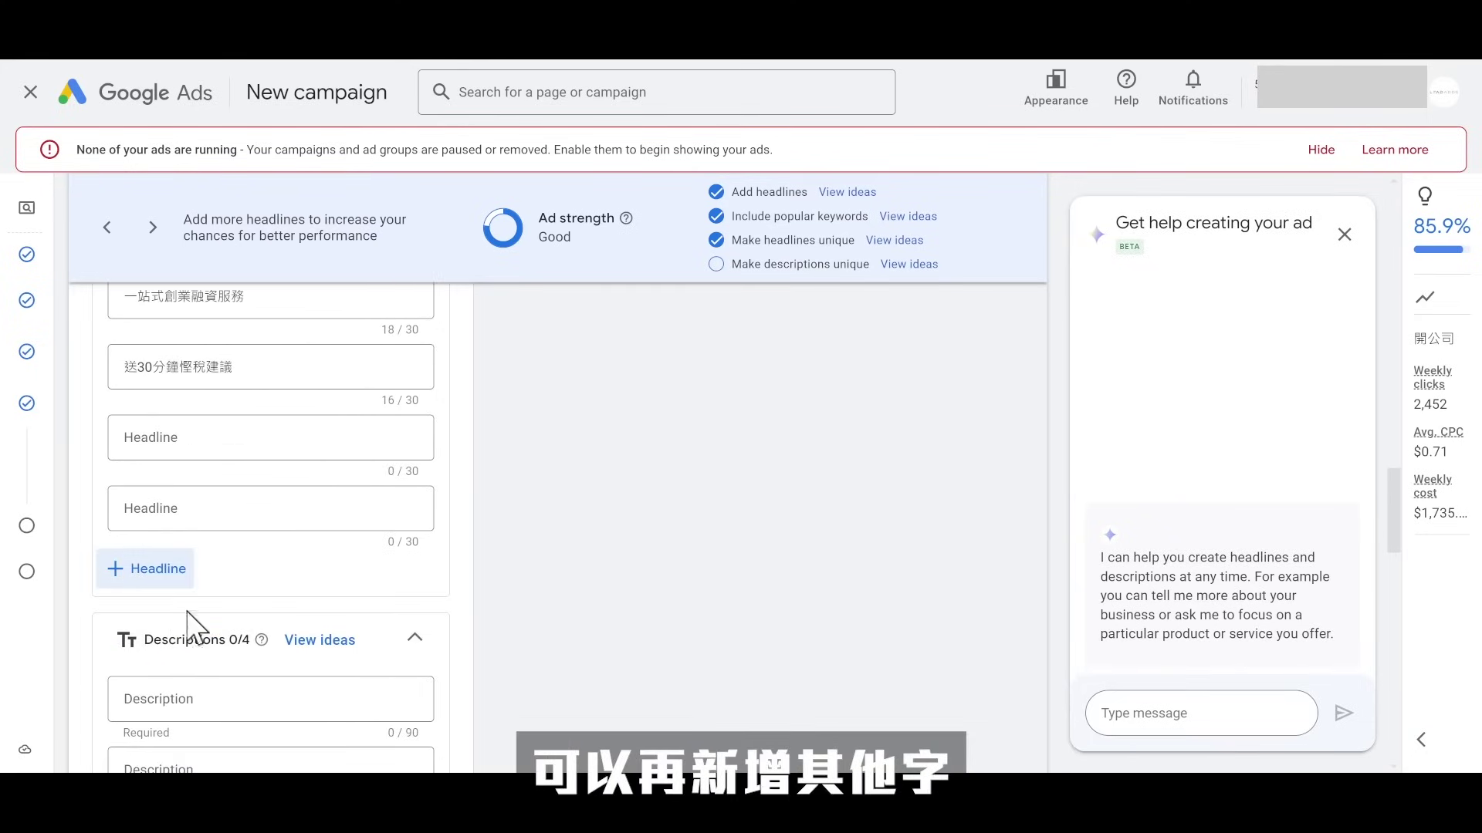
Step: Check the keywords covered by the headlines and page through several headline combinations in the mobile ad preview
scroll(709, 615, up, 8)
scroll(702, 617, up, 5)
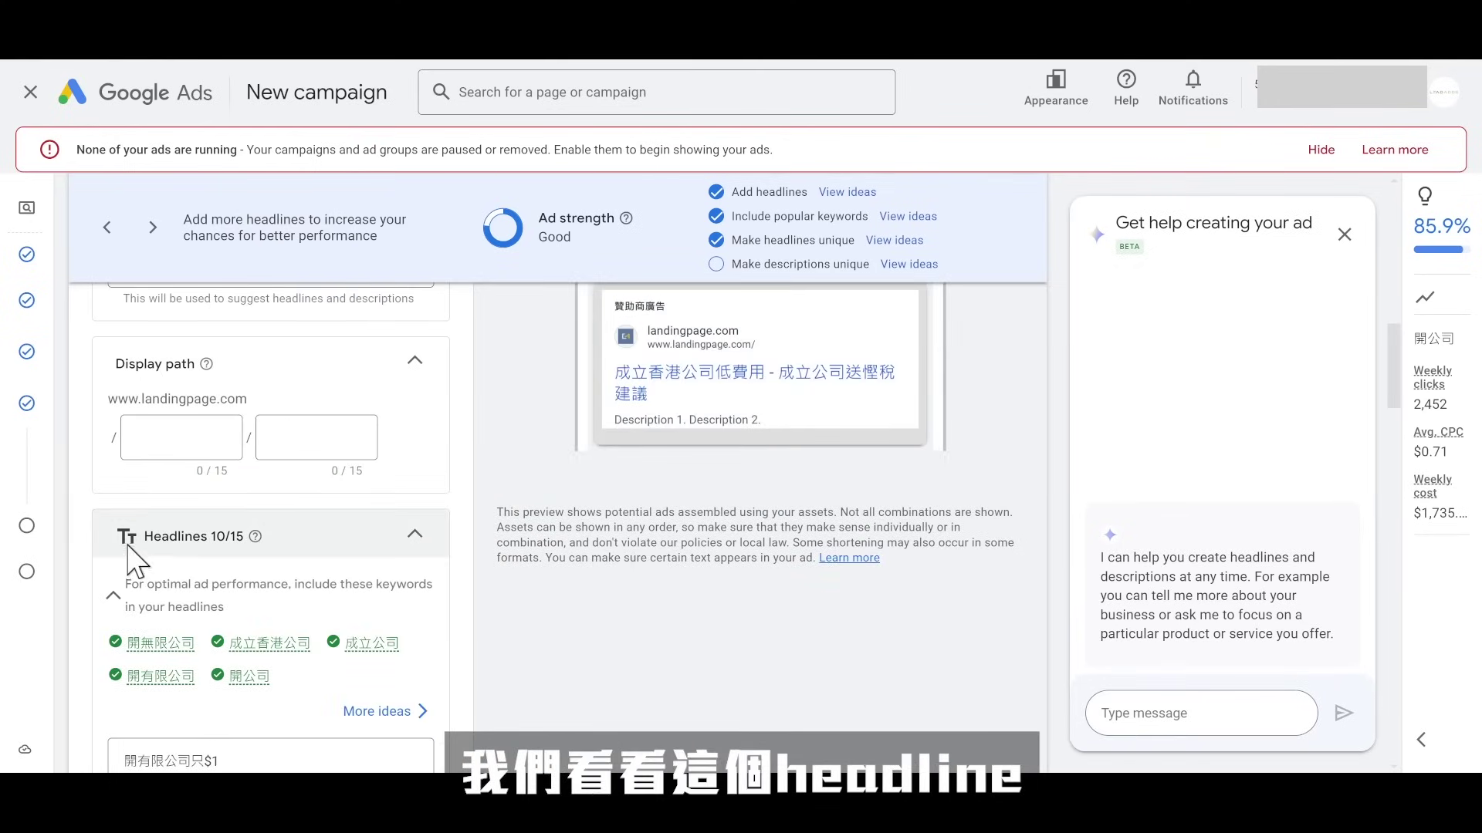
drag(101, 644, 473, 679)
click(474, 679)
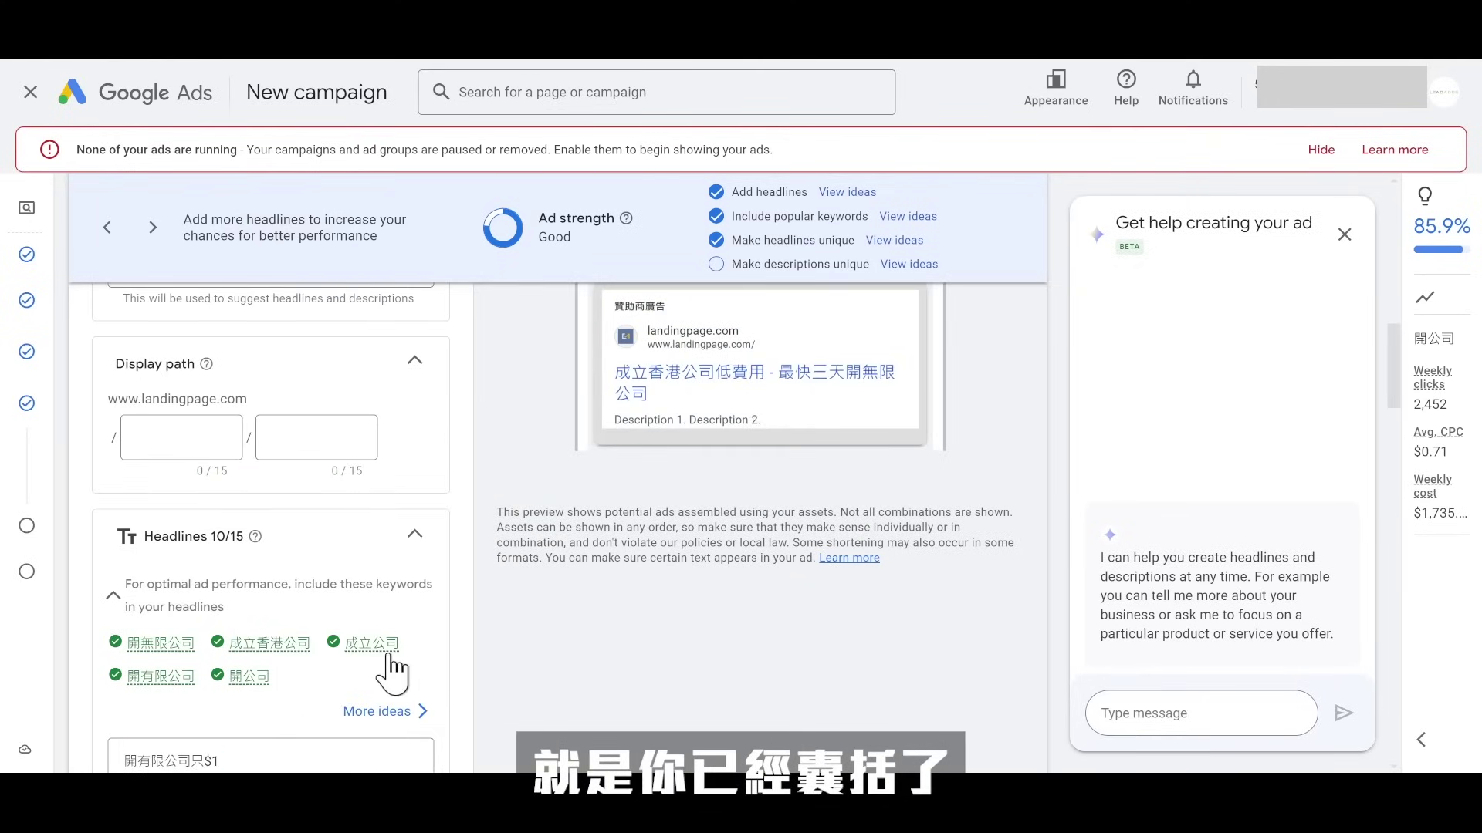
mouse_move(386, 638)
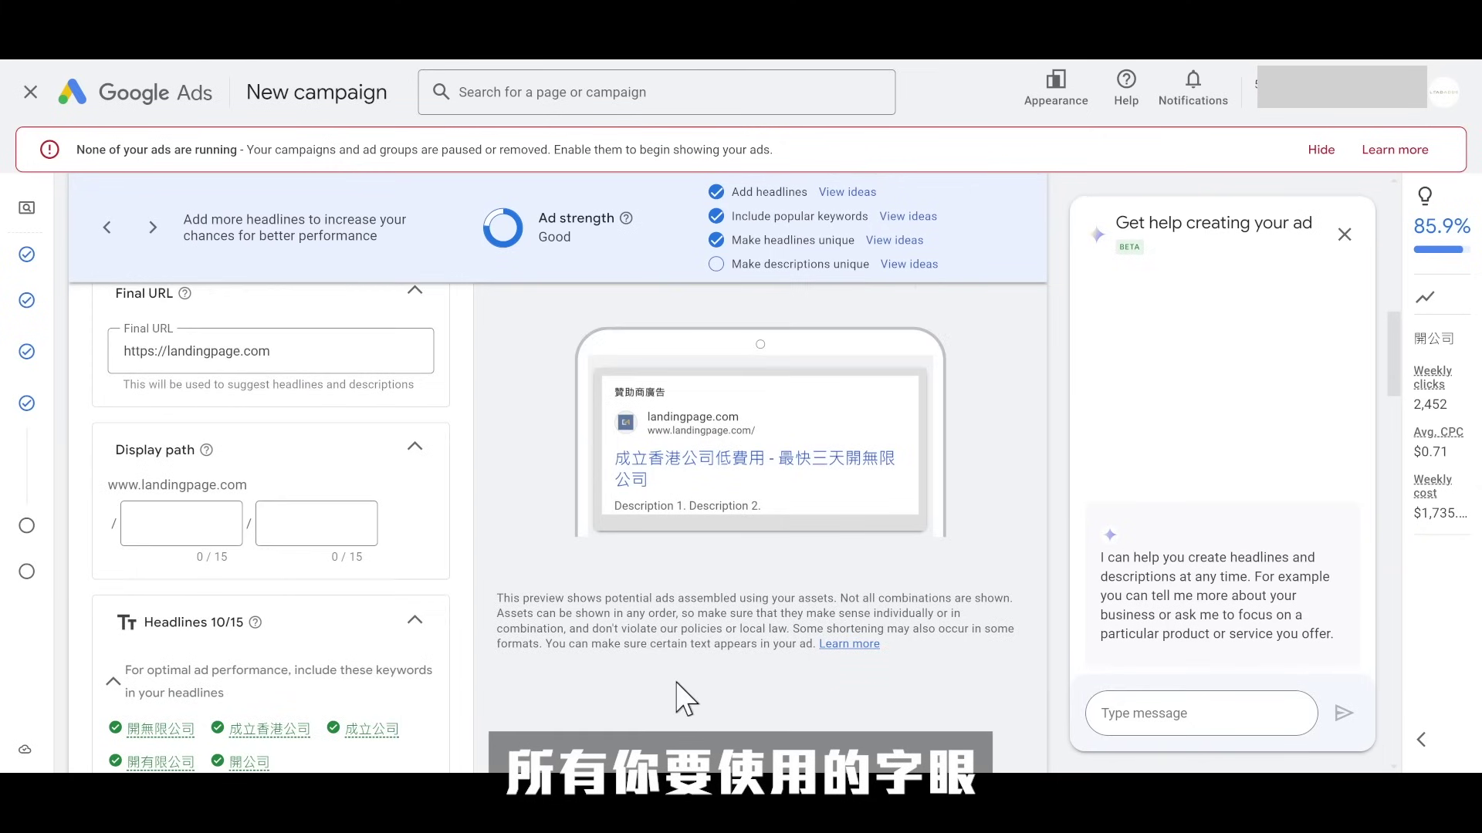
scroll(885, 503, up, 2)
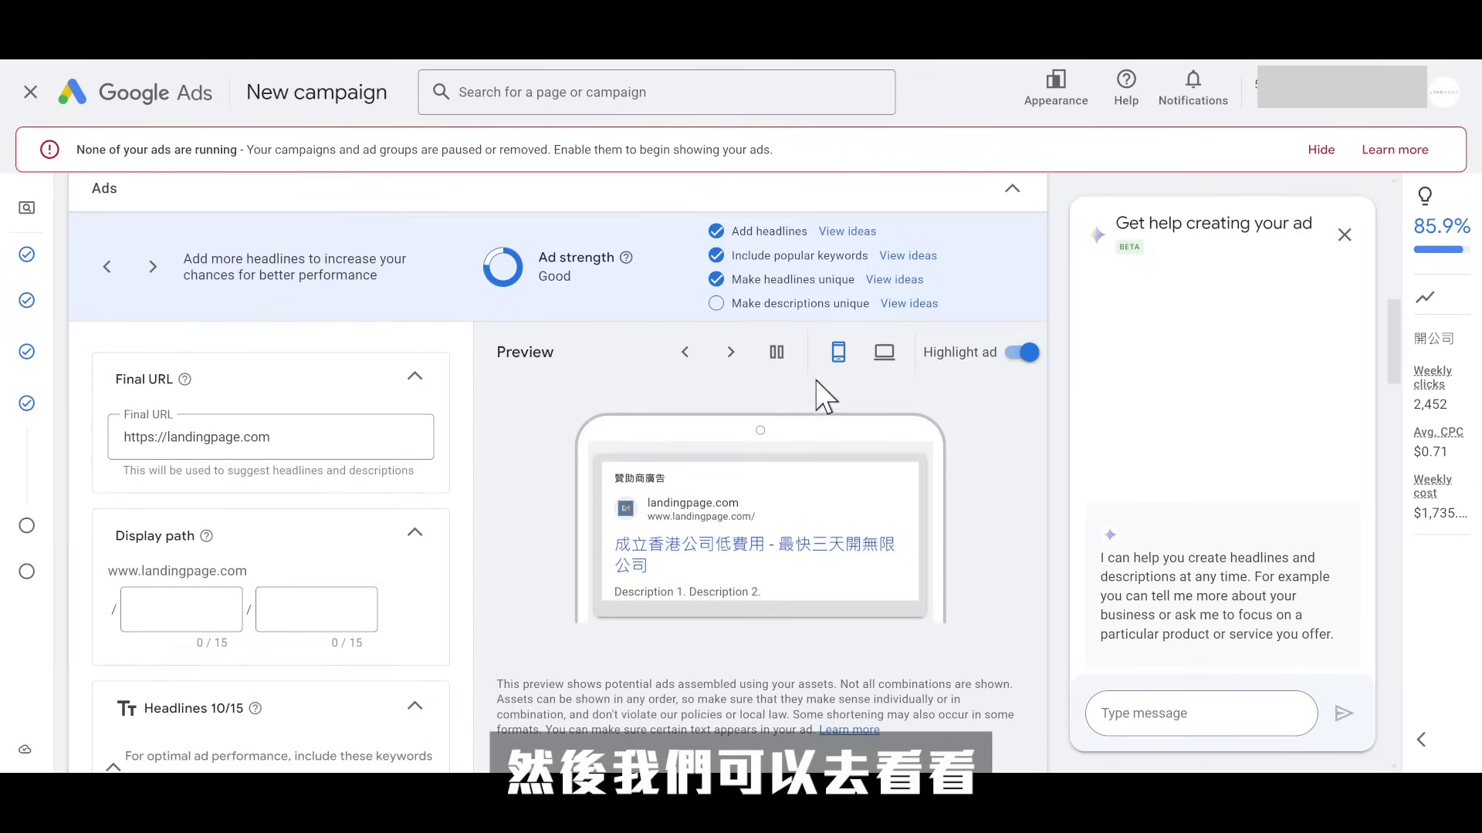
click(732, 356)
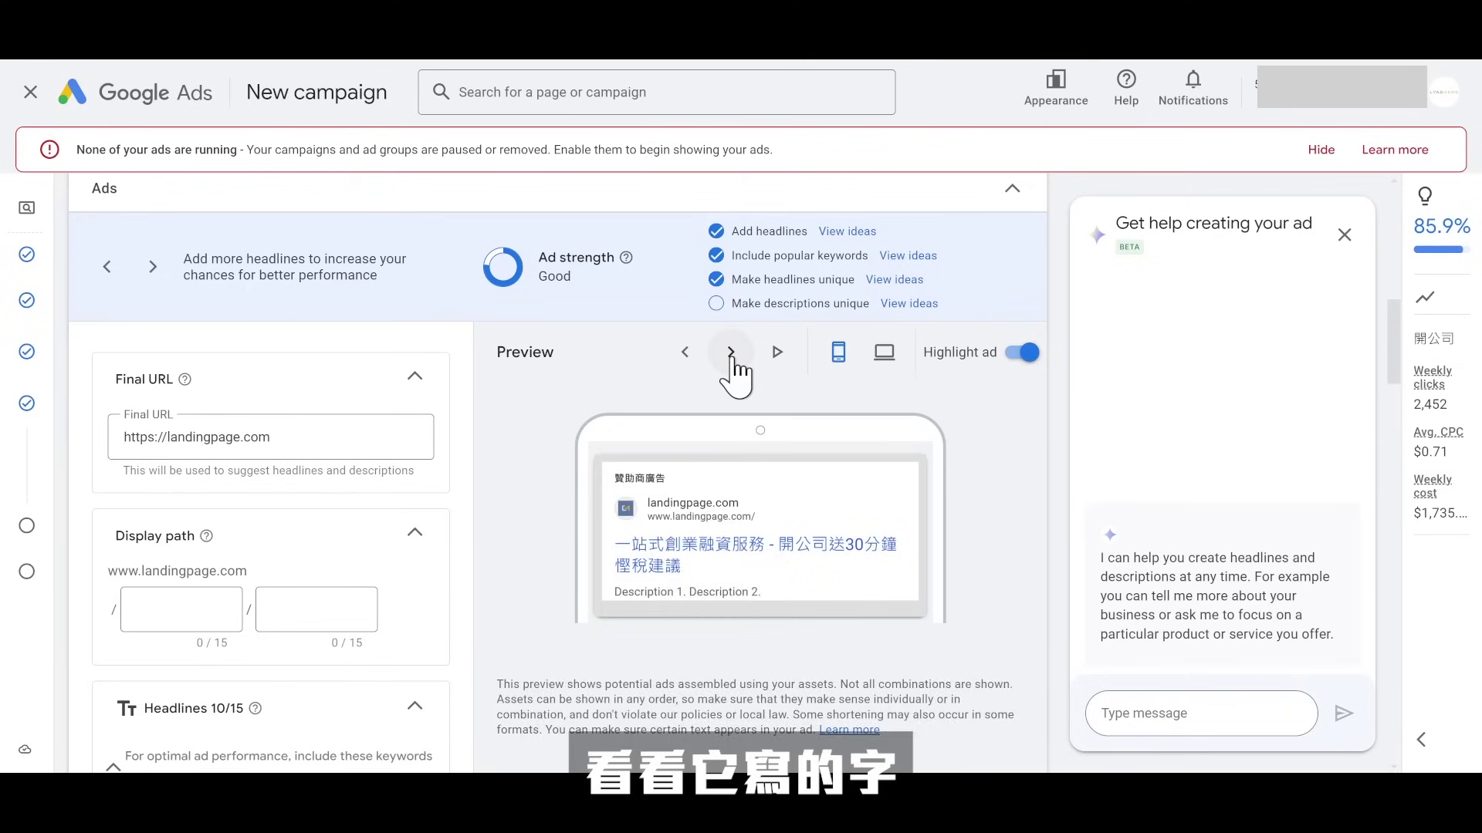
click(731, 357)
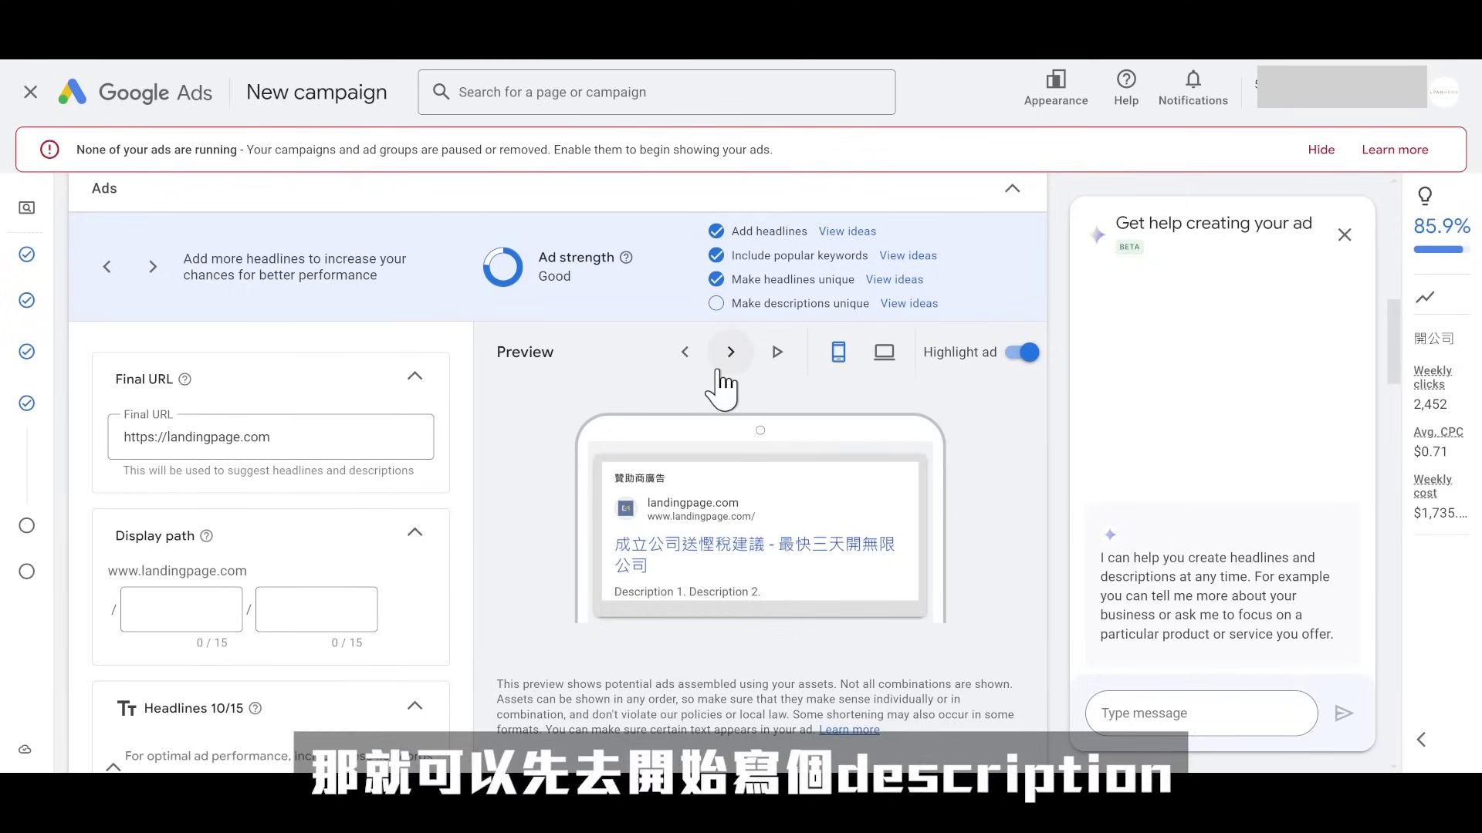
click(719, 373)
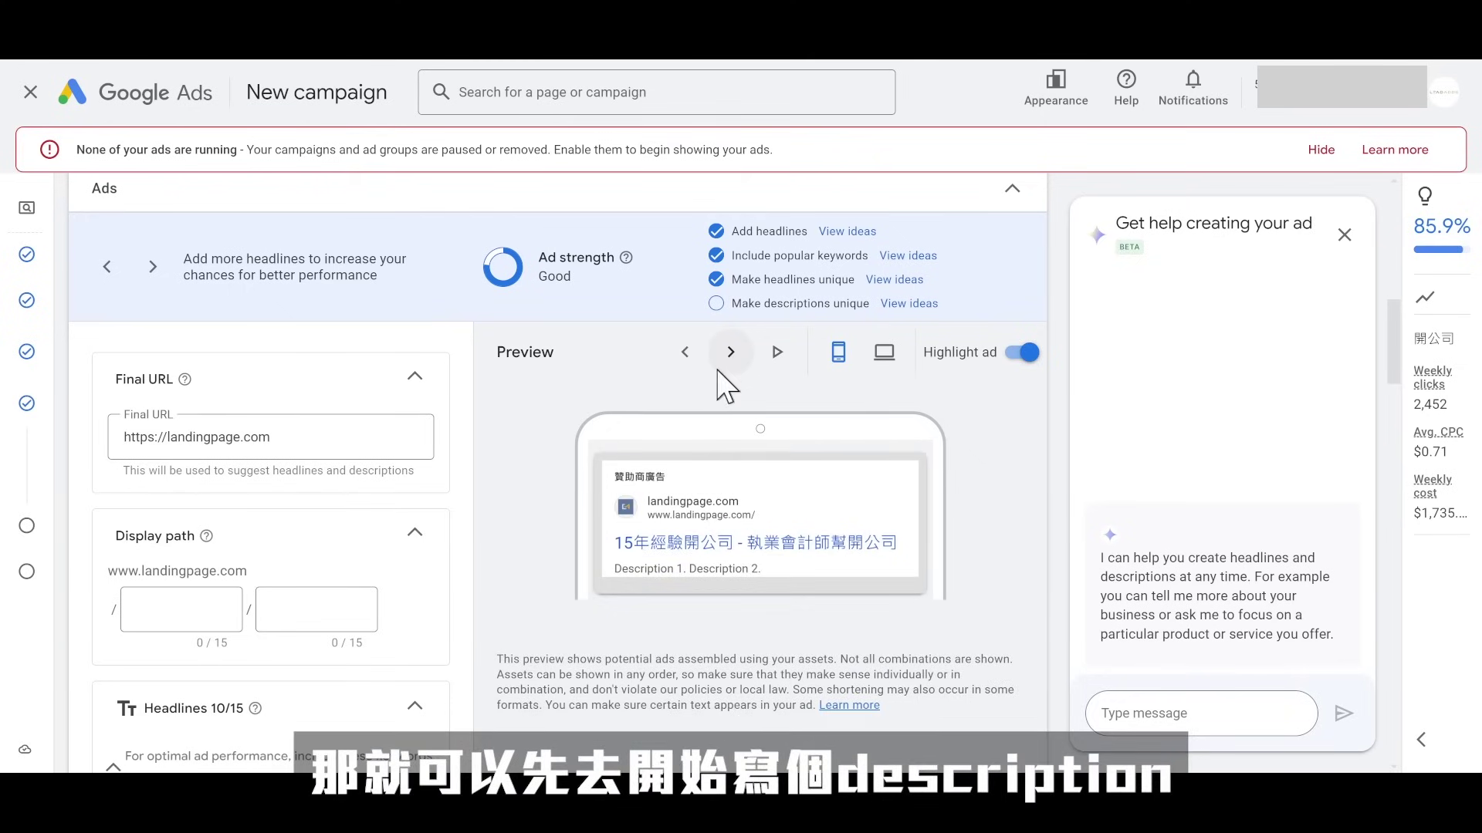
Step: Open the first field of the ad's Descriptions section for entry
middle_click(493, 526)
scroll(494, 533, down, 15)
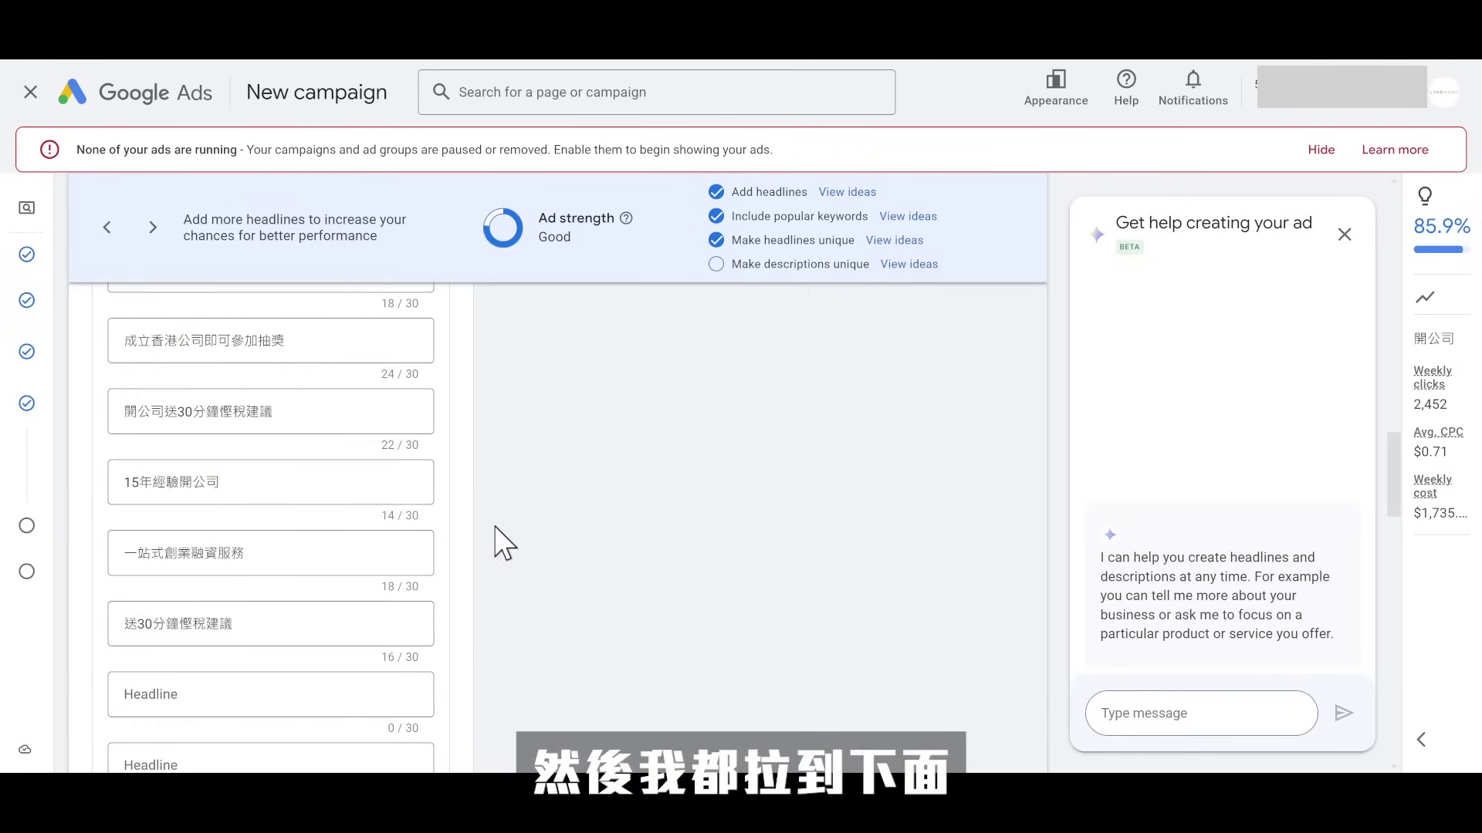
click(248, 439)
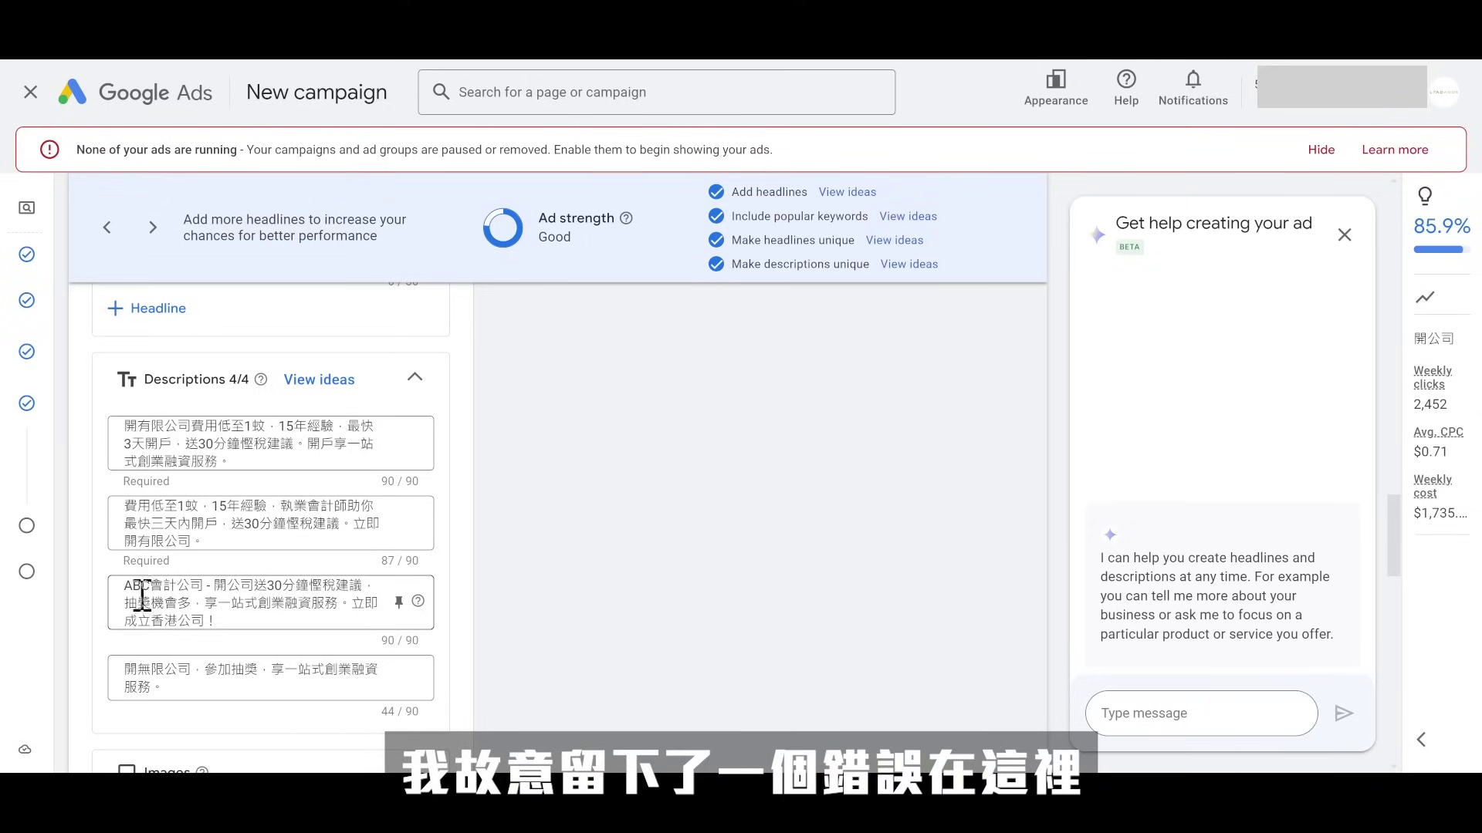
Step: Remove the exclamation mark ending the third description, try two vertical bars in its place and delete them
click(200, 611)
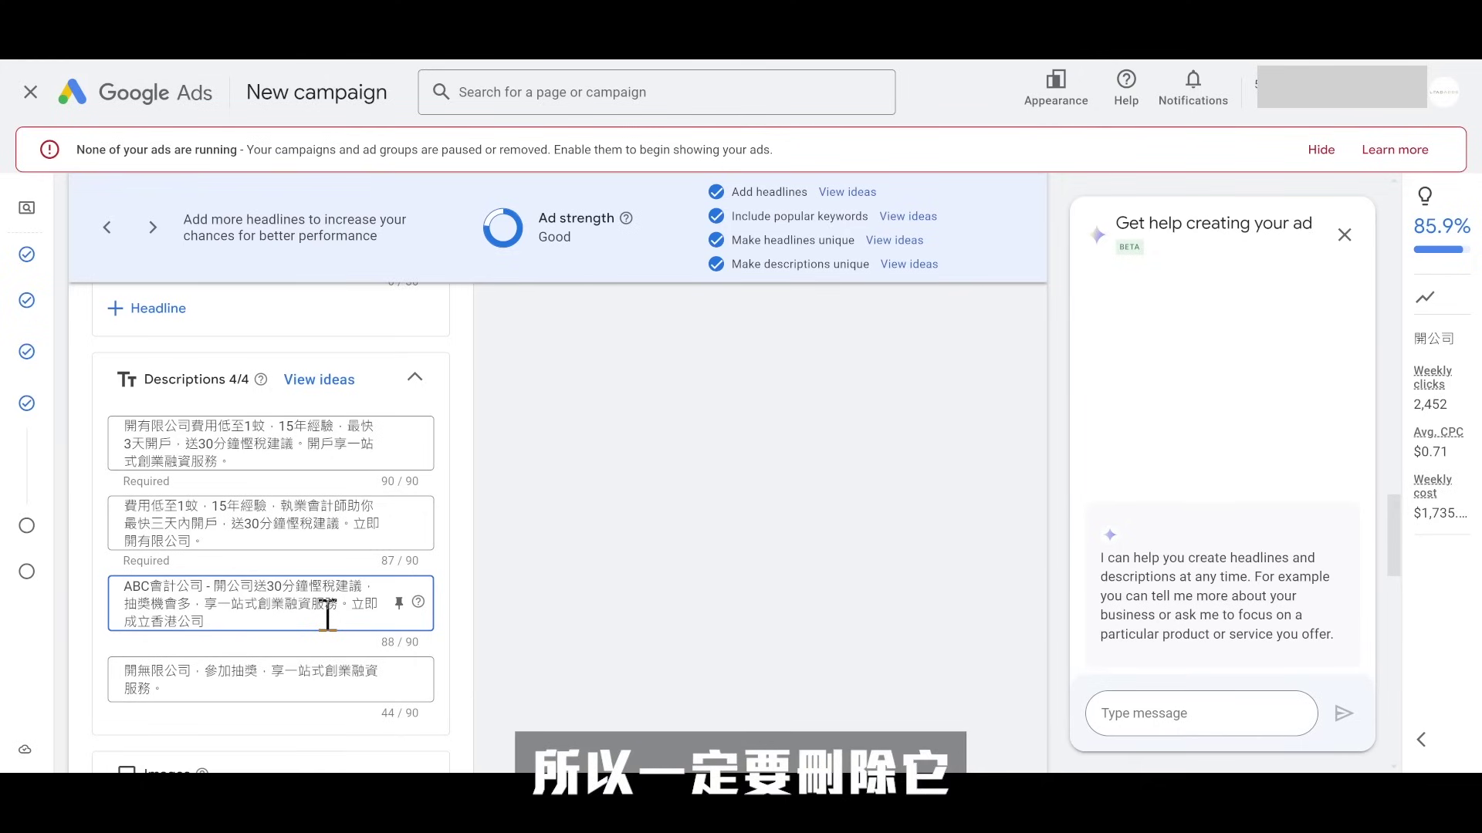
text(||)
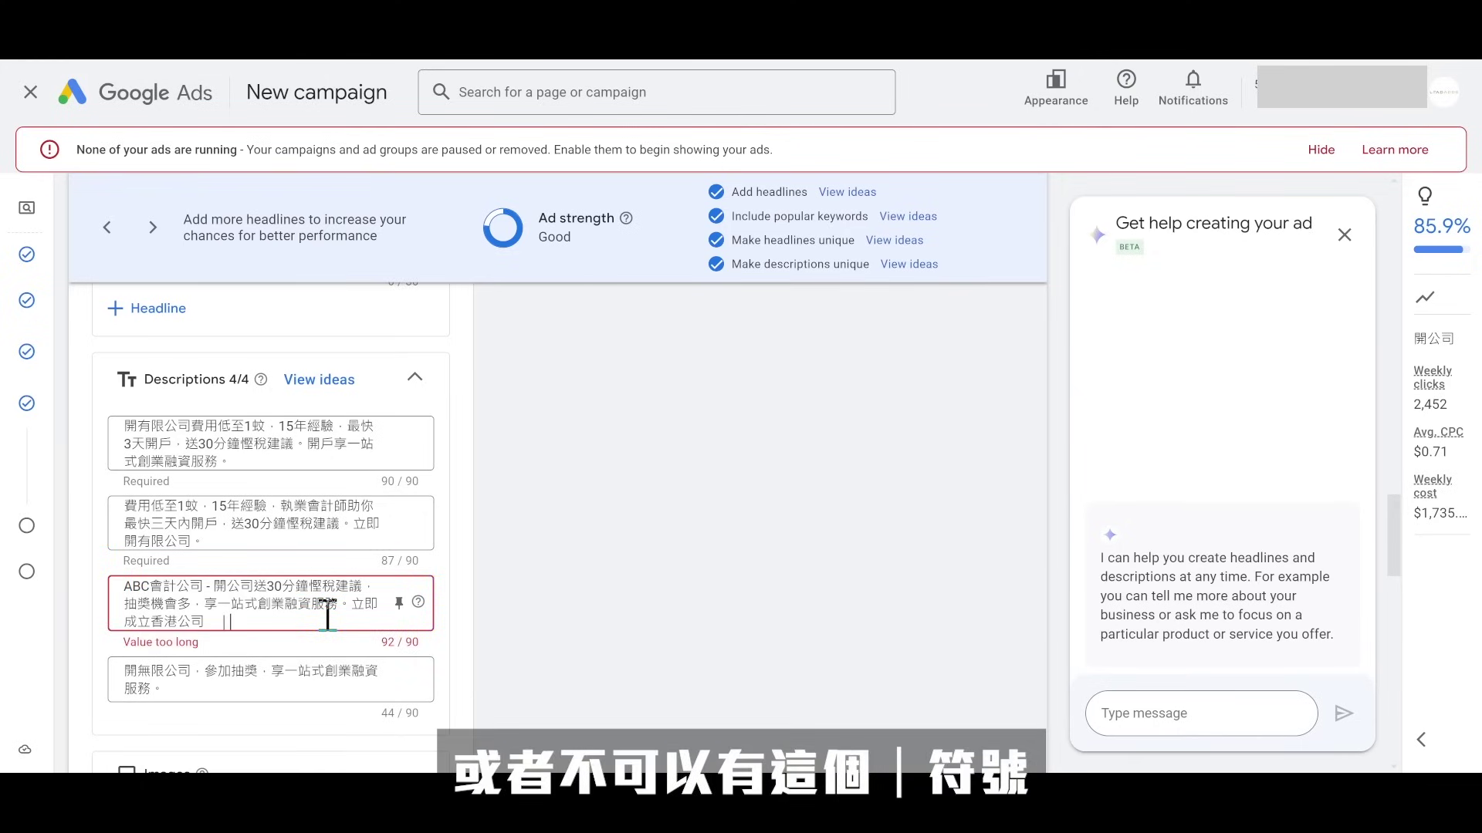
key(BackSpace)
key(BackSpace)
key(BackSpace)
key(BackSpace)
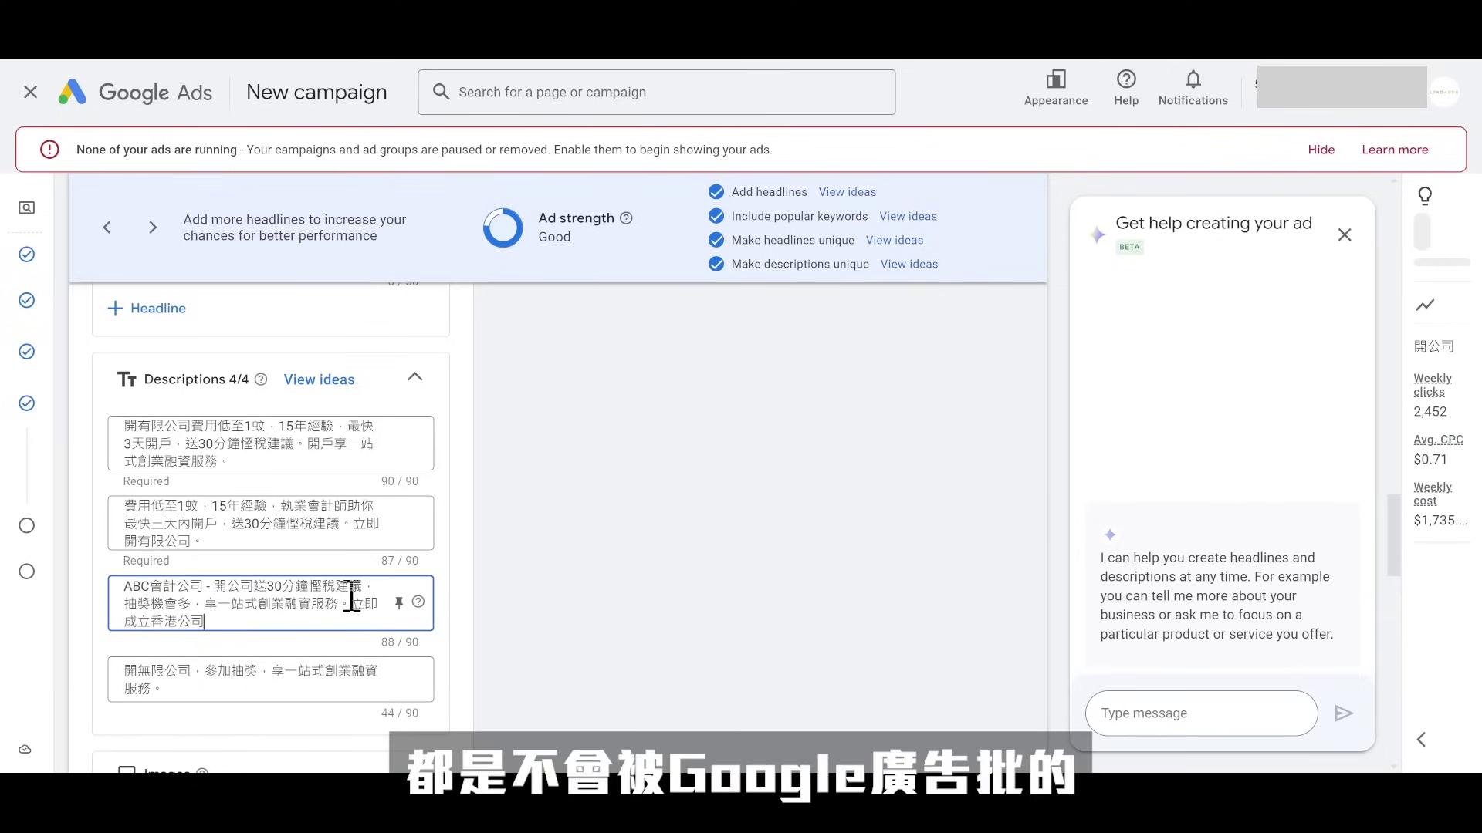
scroll(352, 598, down, 5)
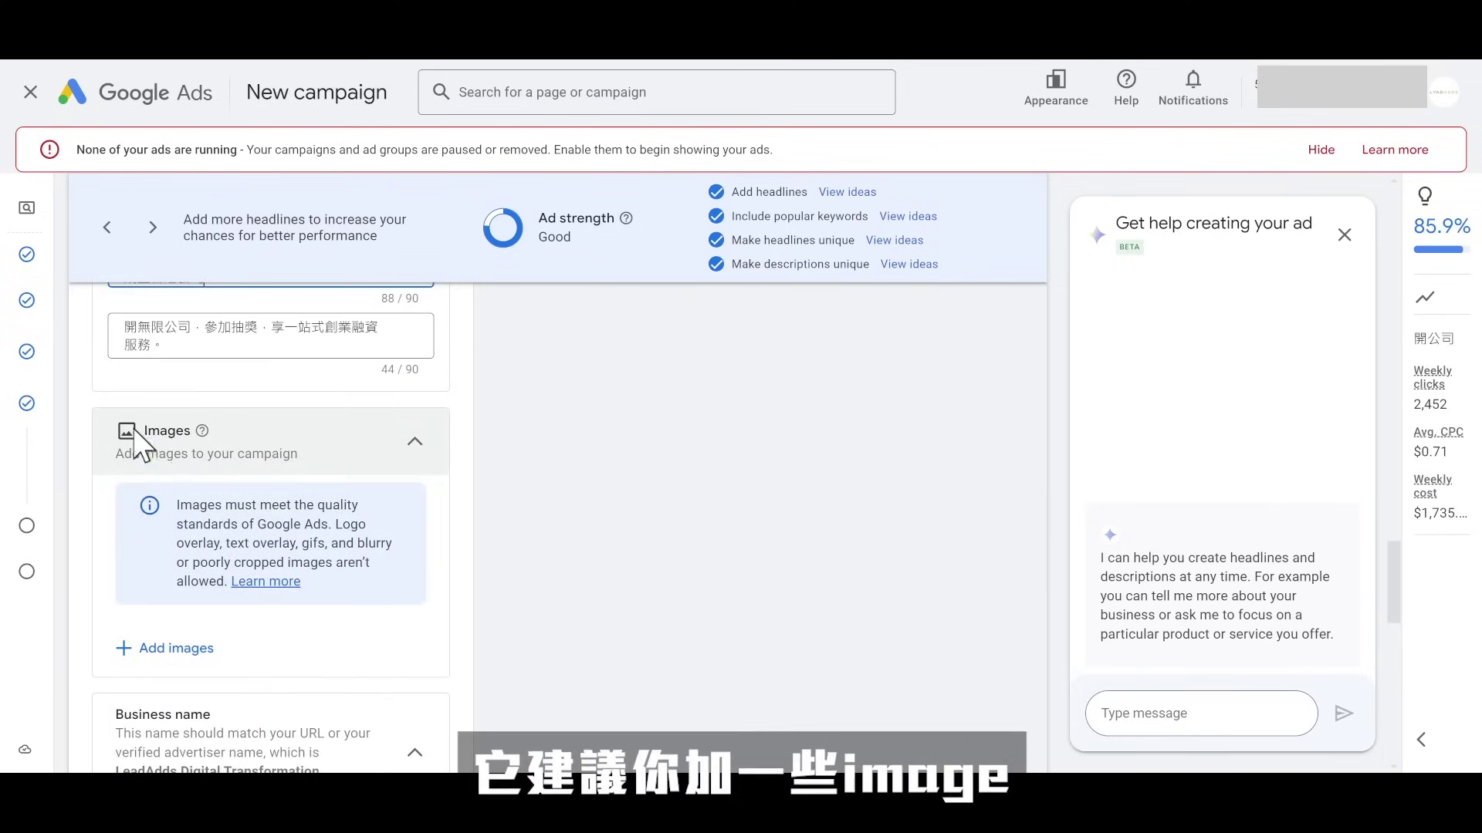
Step: Look through the ad's Images, Business name, Business logo, Sitelinks and Callouts sections down to the ad URL options
scroll(165, 656, down, 2)
click(177, 682)
scroll(178, 683, down, 3)
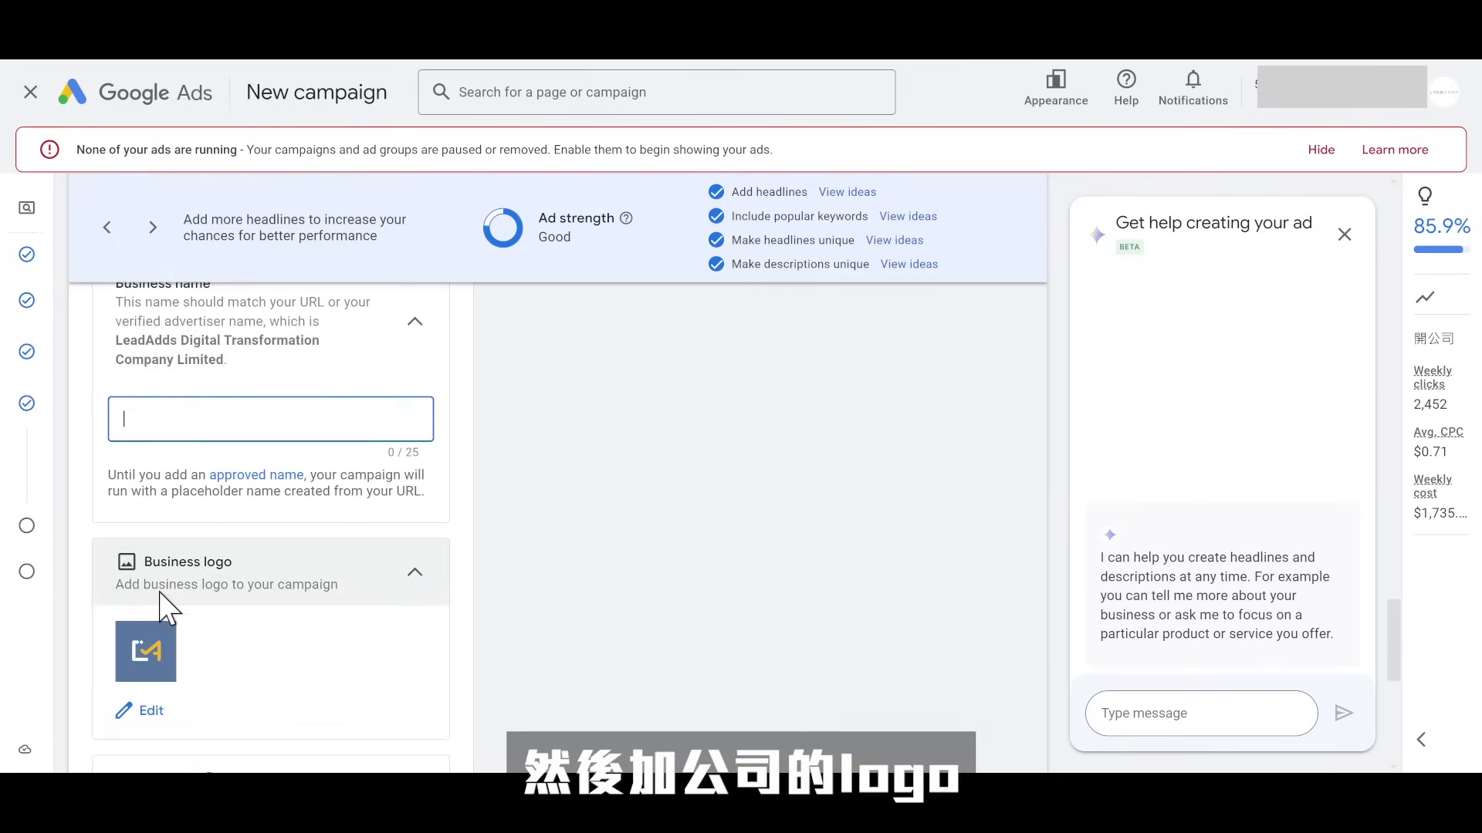
scroll(165, 595, down, 3)
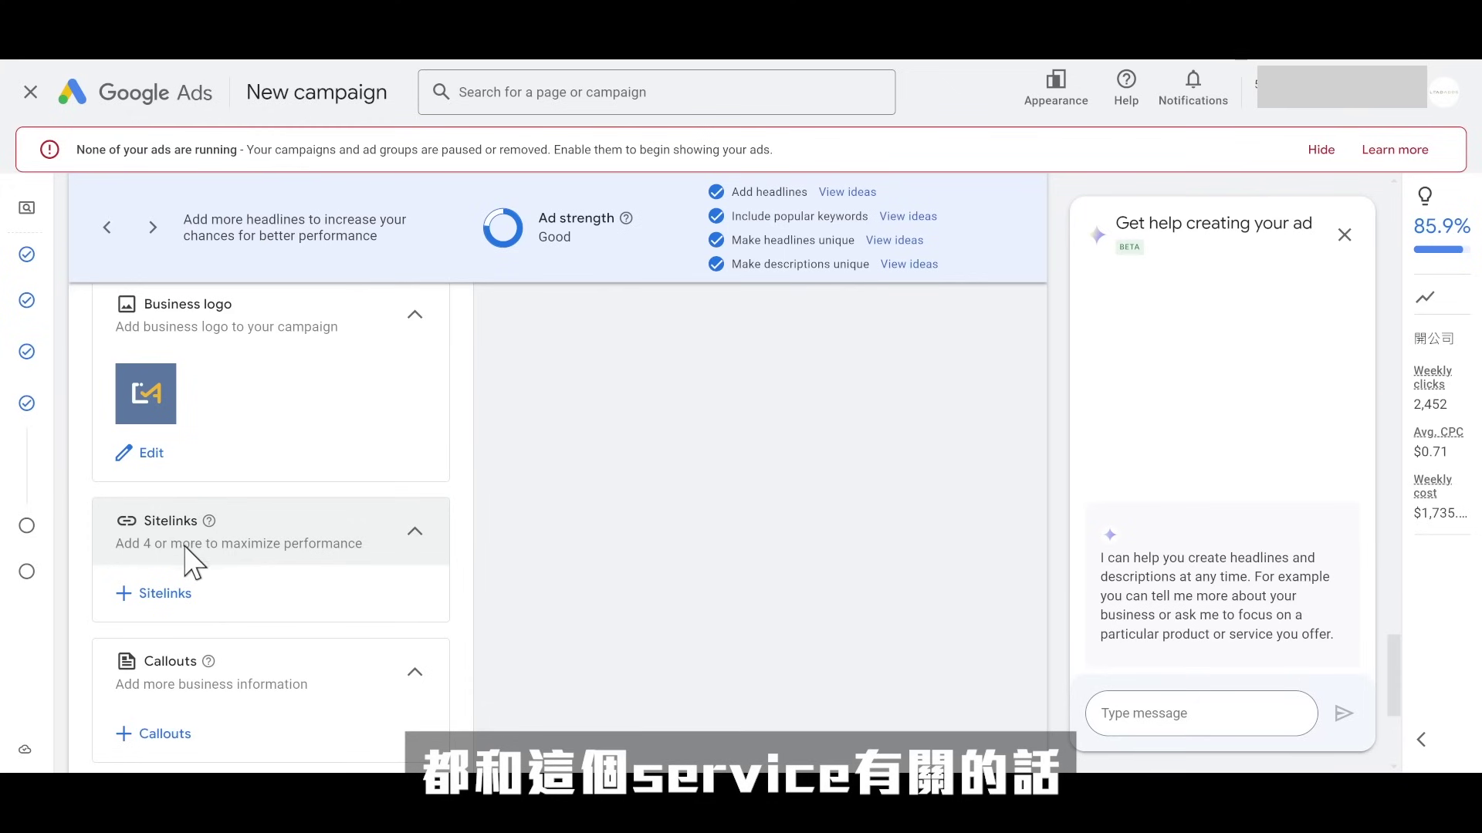
scroll(208, 550, down, 3)
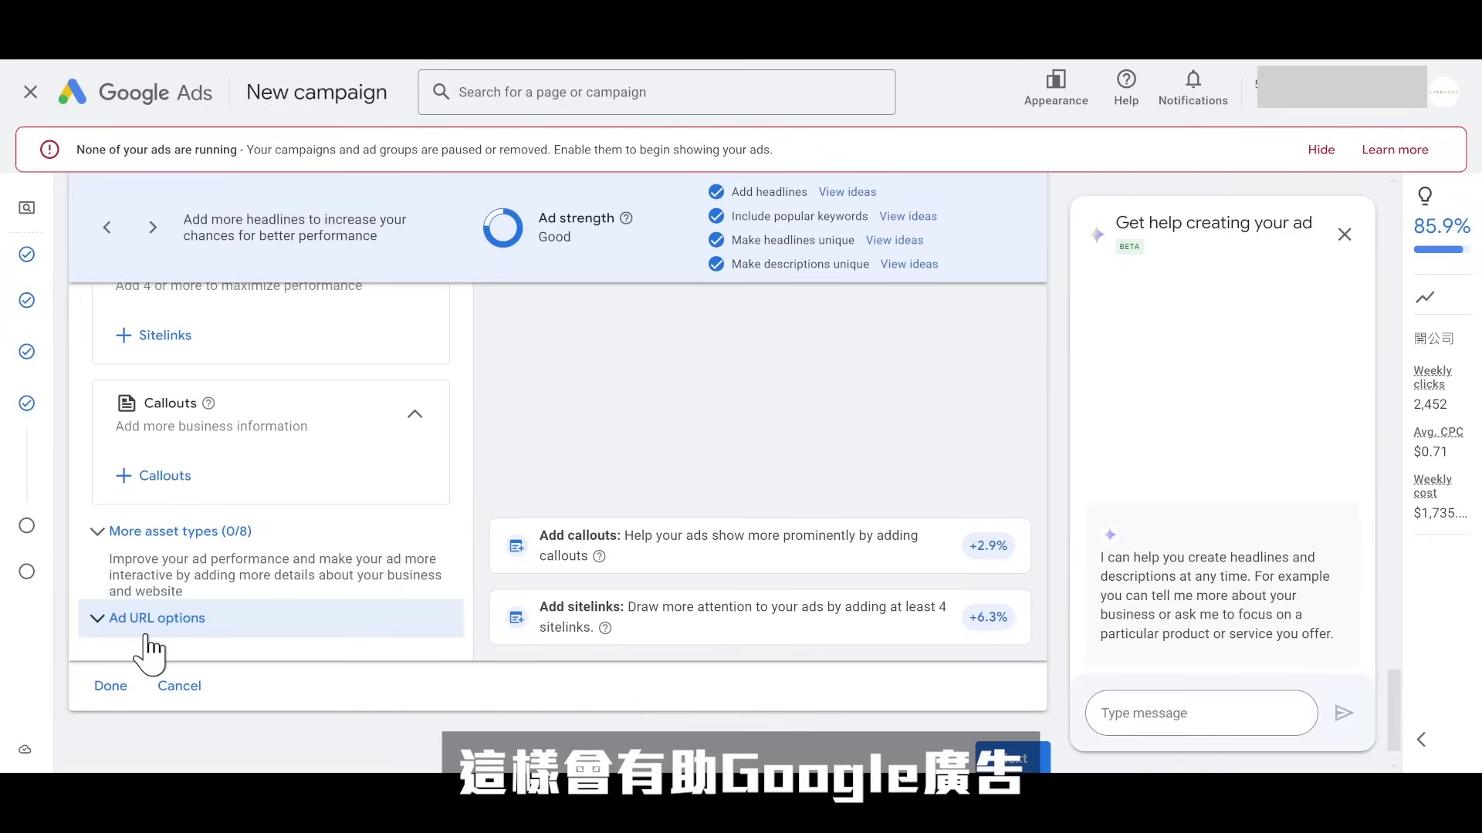
Step: Close the ad creation help chat and expand the campaign optimization score and weekly estimates
click(1344, 235)
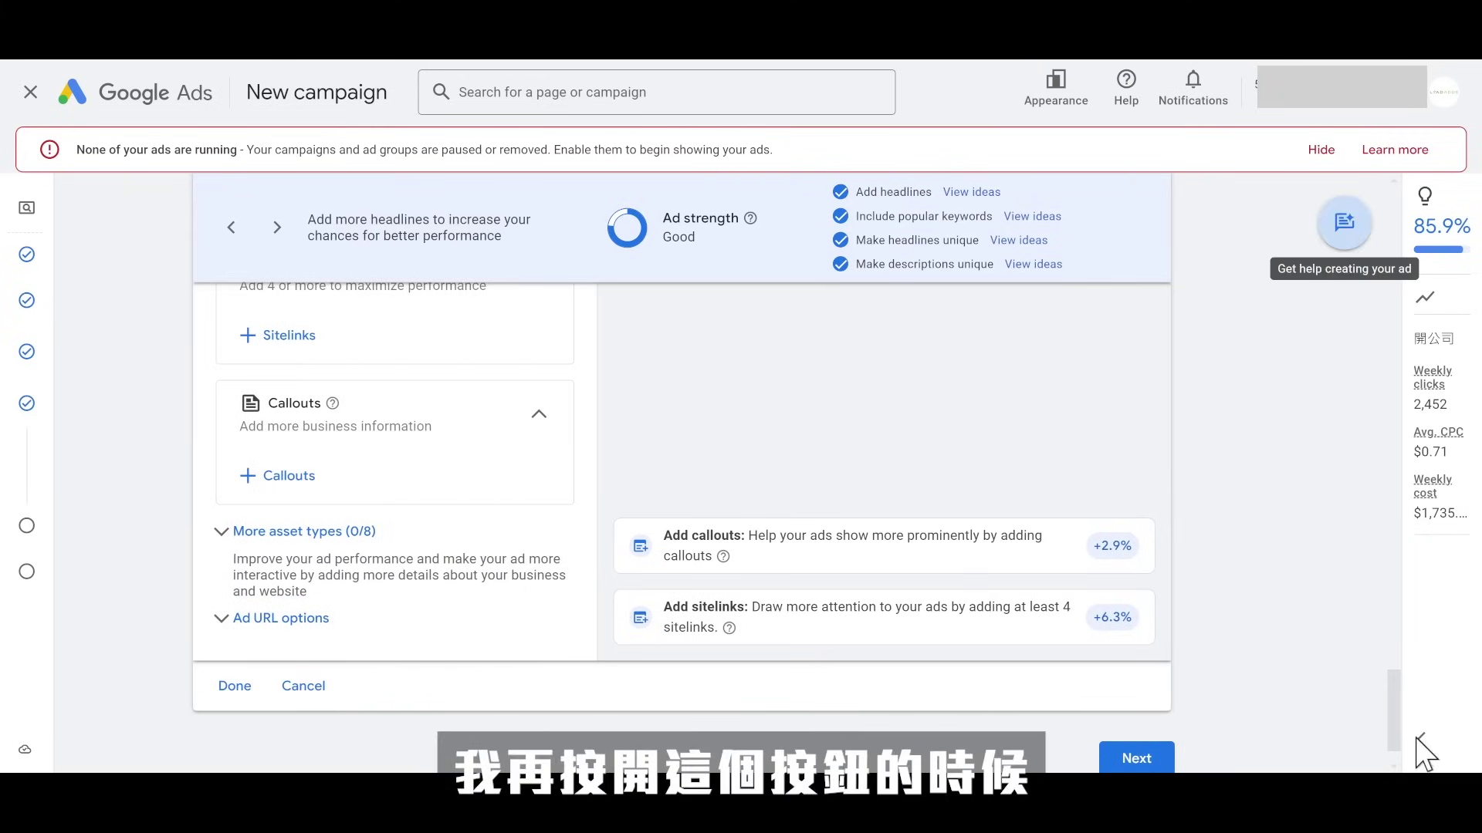
click(1422, 742)
drag(1242, 207, 1313, 203)
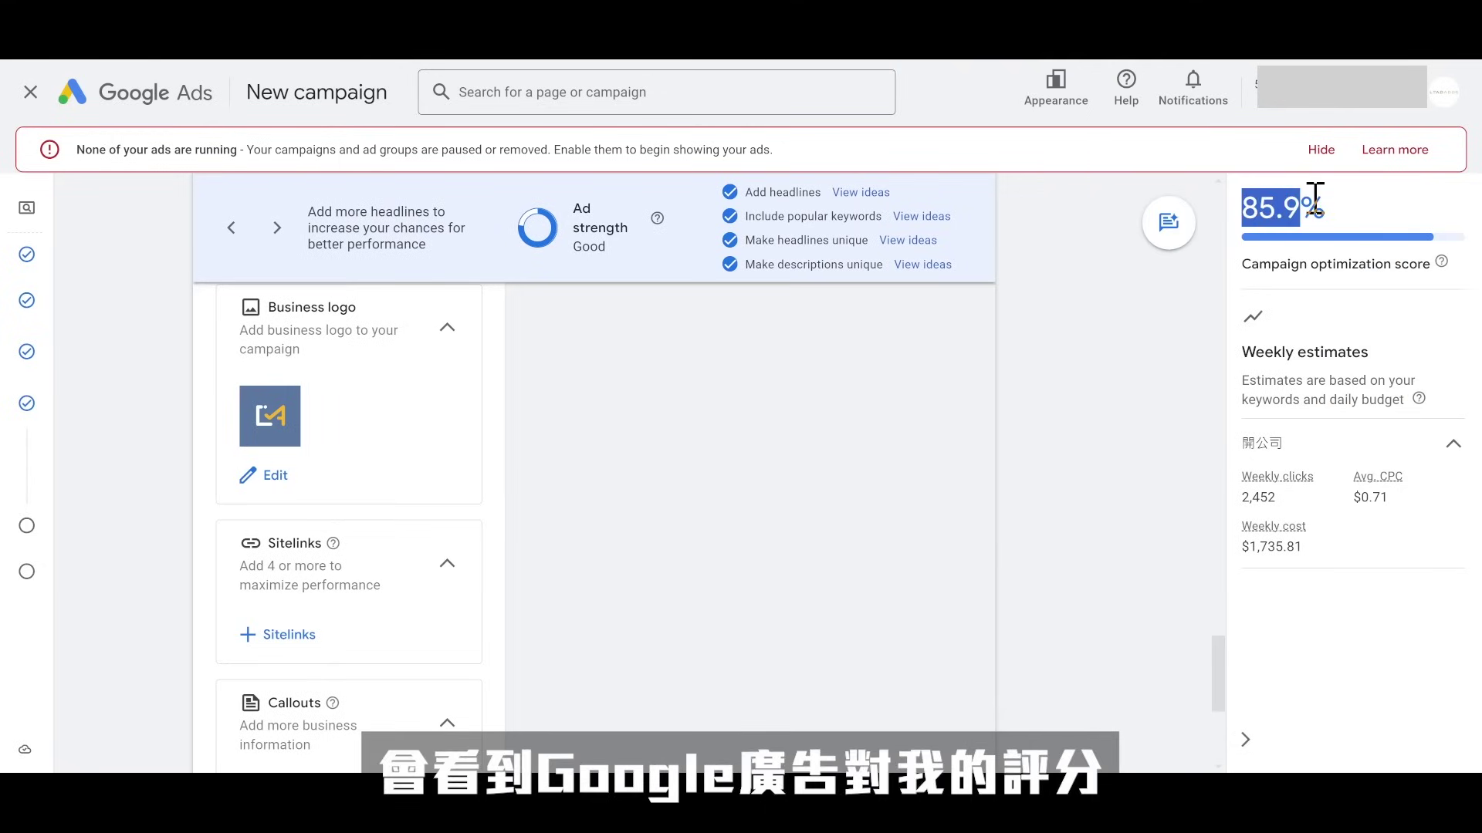
Step: Add the suggested About Us sitelink to the campaign and save the selection
click(312, 639)
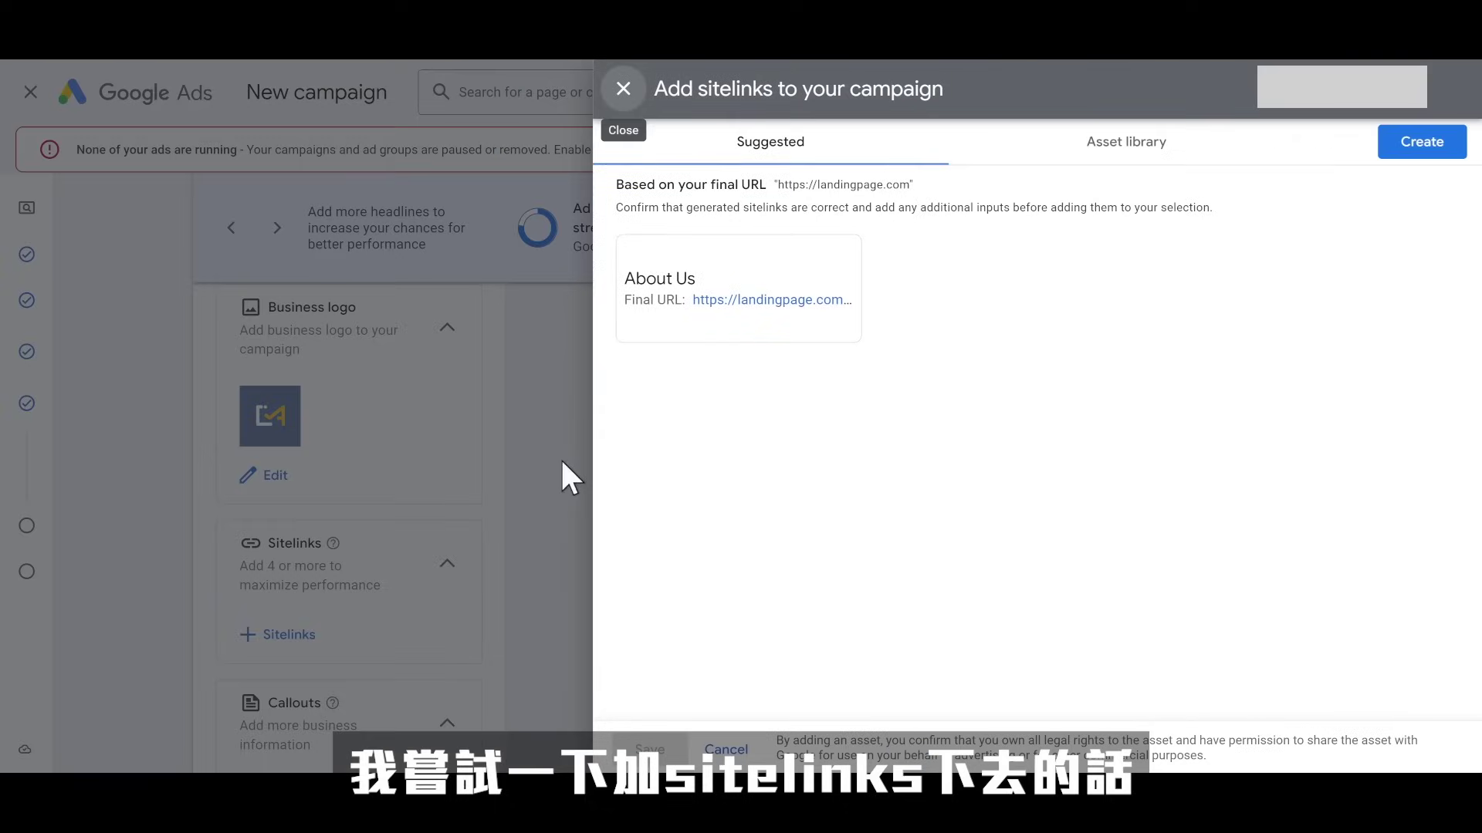
click(767, 290)
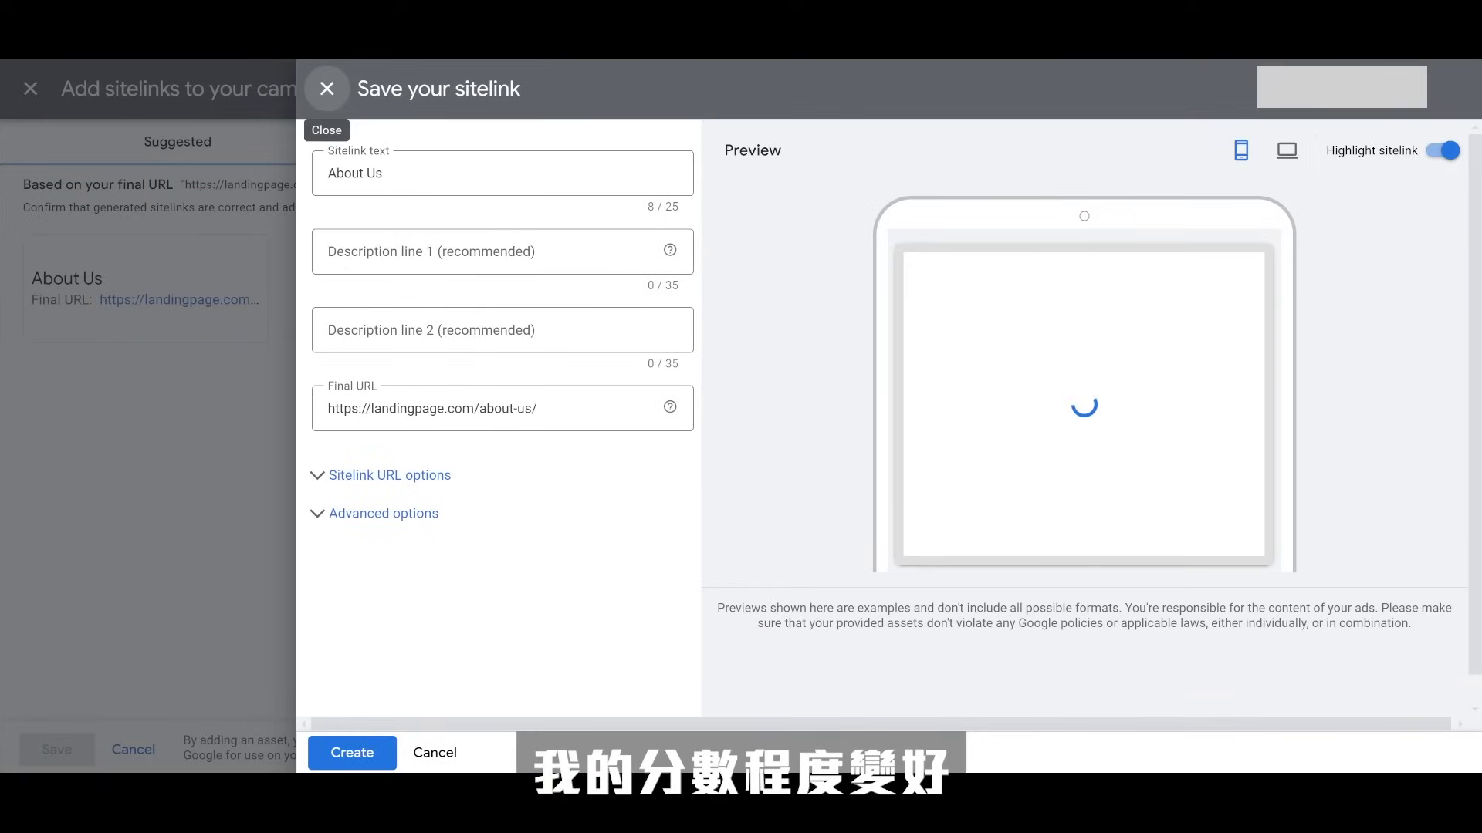
click(360, 744)
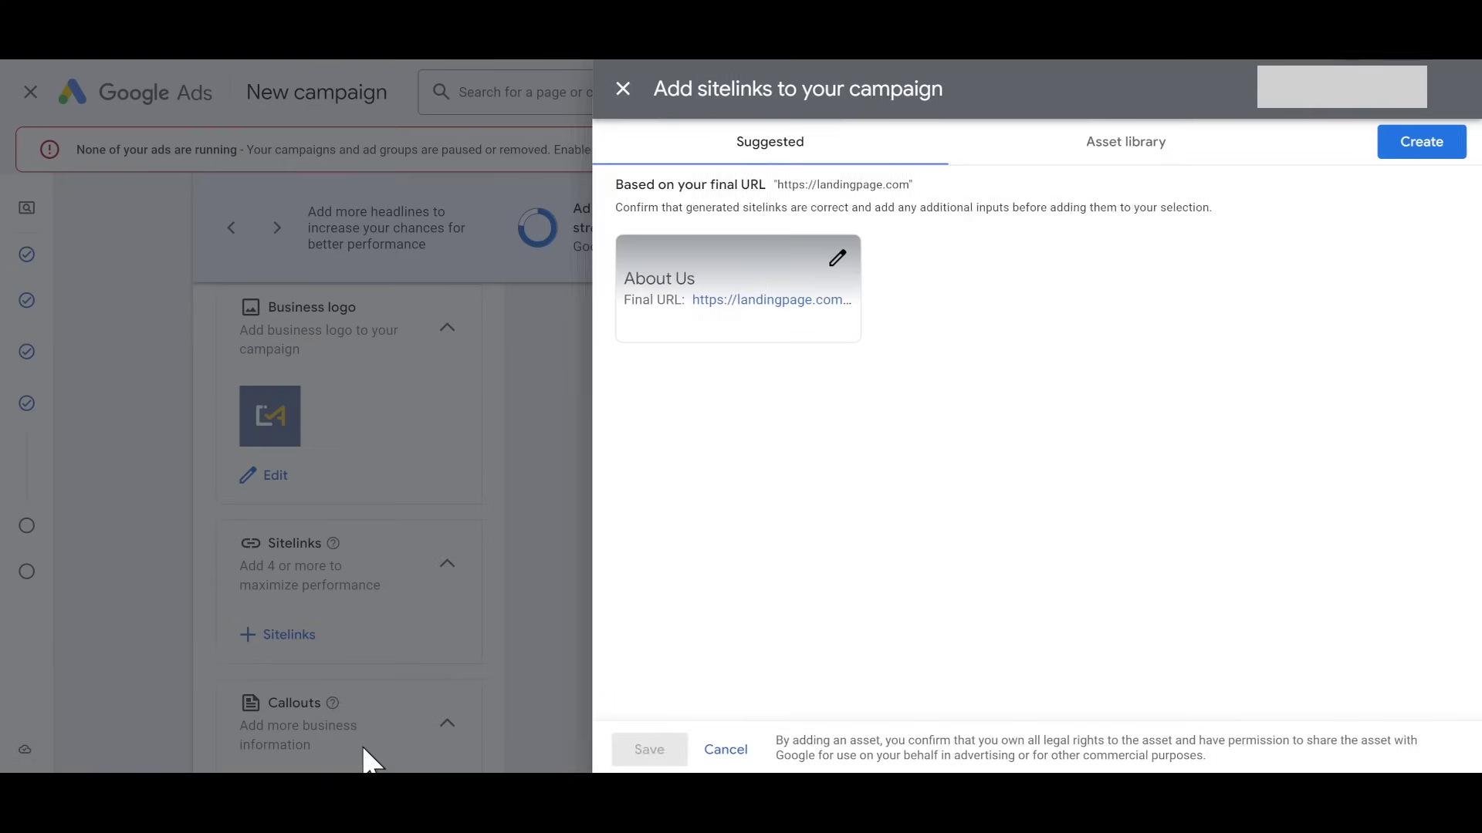
click(644, 748)
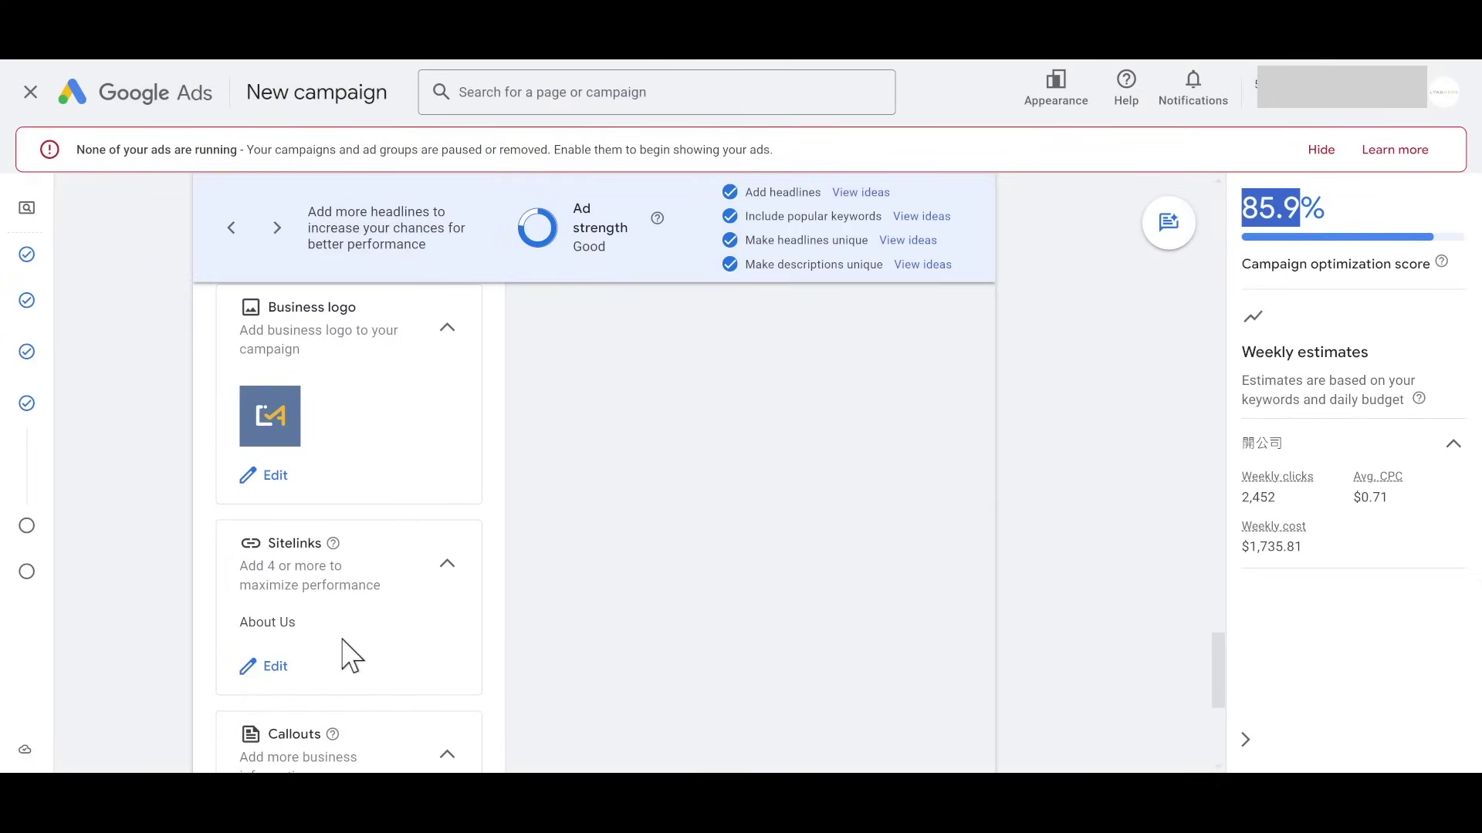
Step: Add the Website Design and Digital Marketing Courses sitelinks from the asset library to the campaign and save them
click(272, 668)
click(1402, 152)
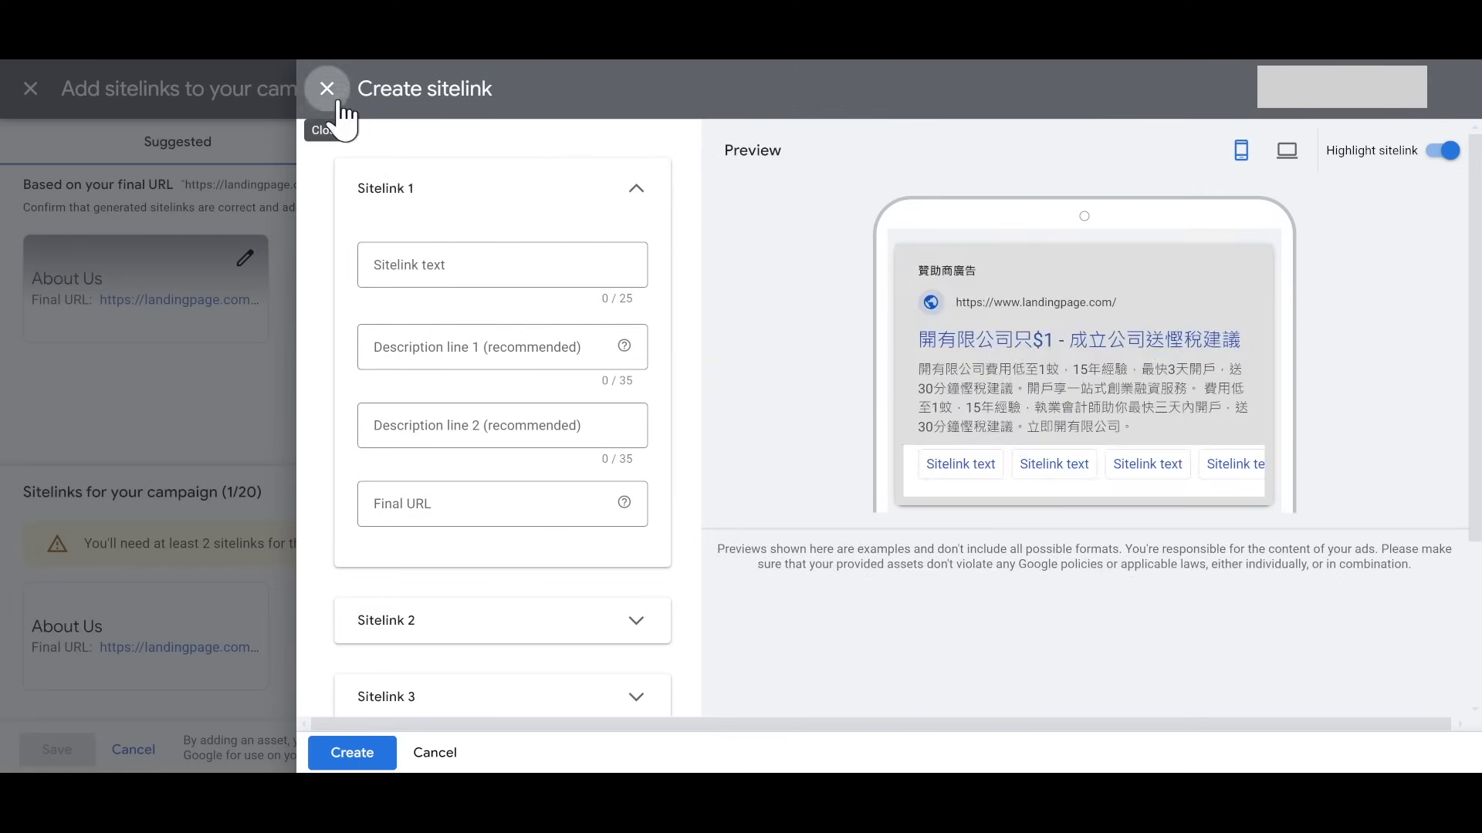
click(327, 87)
click(1079, 162)
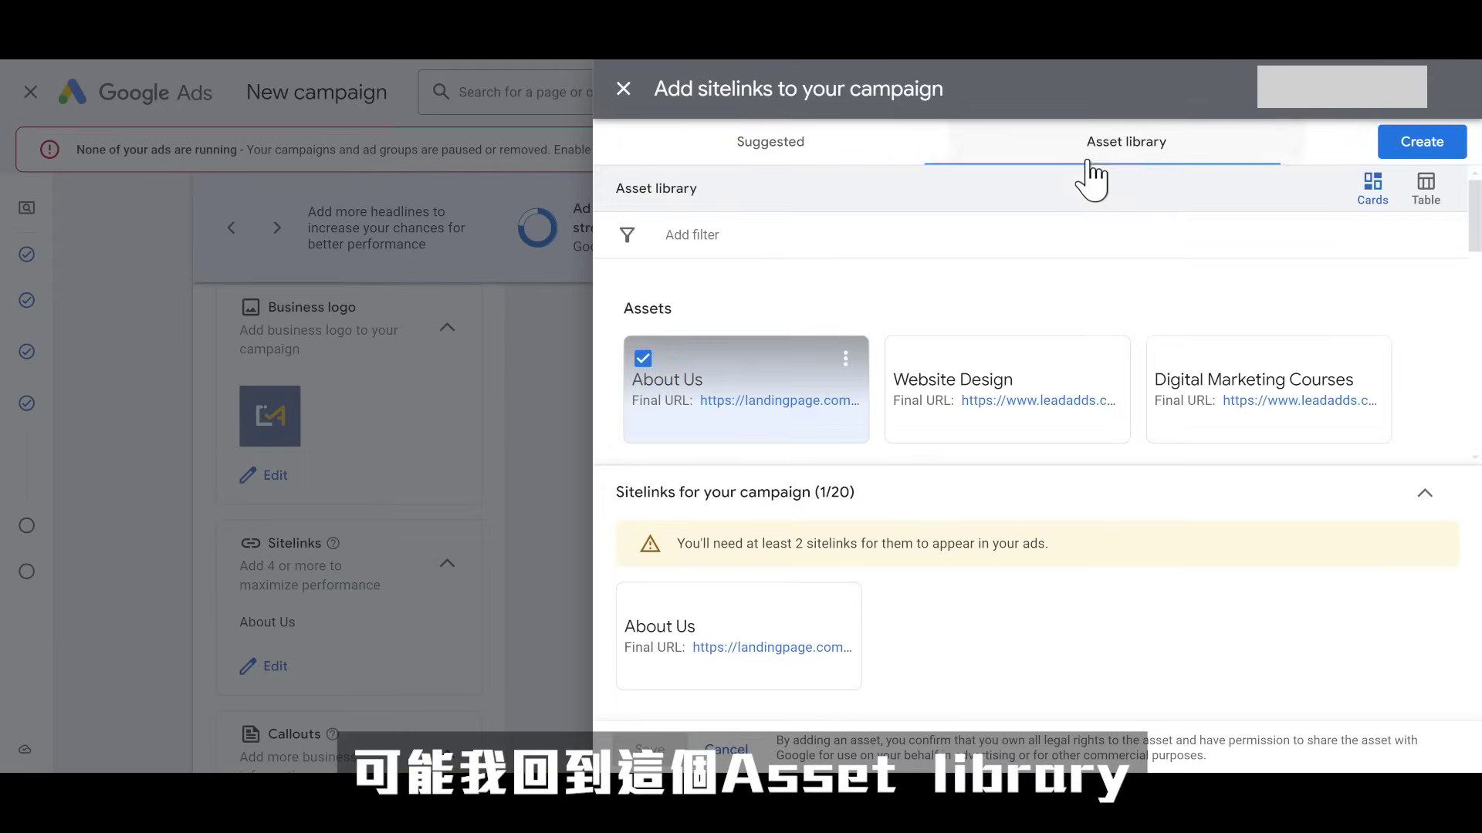
click(902, 376)
click(1167, 373)
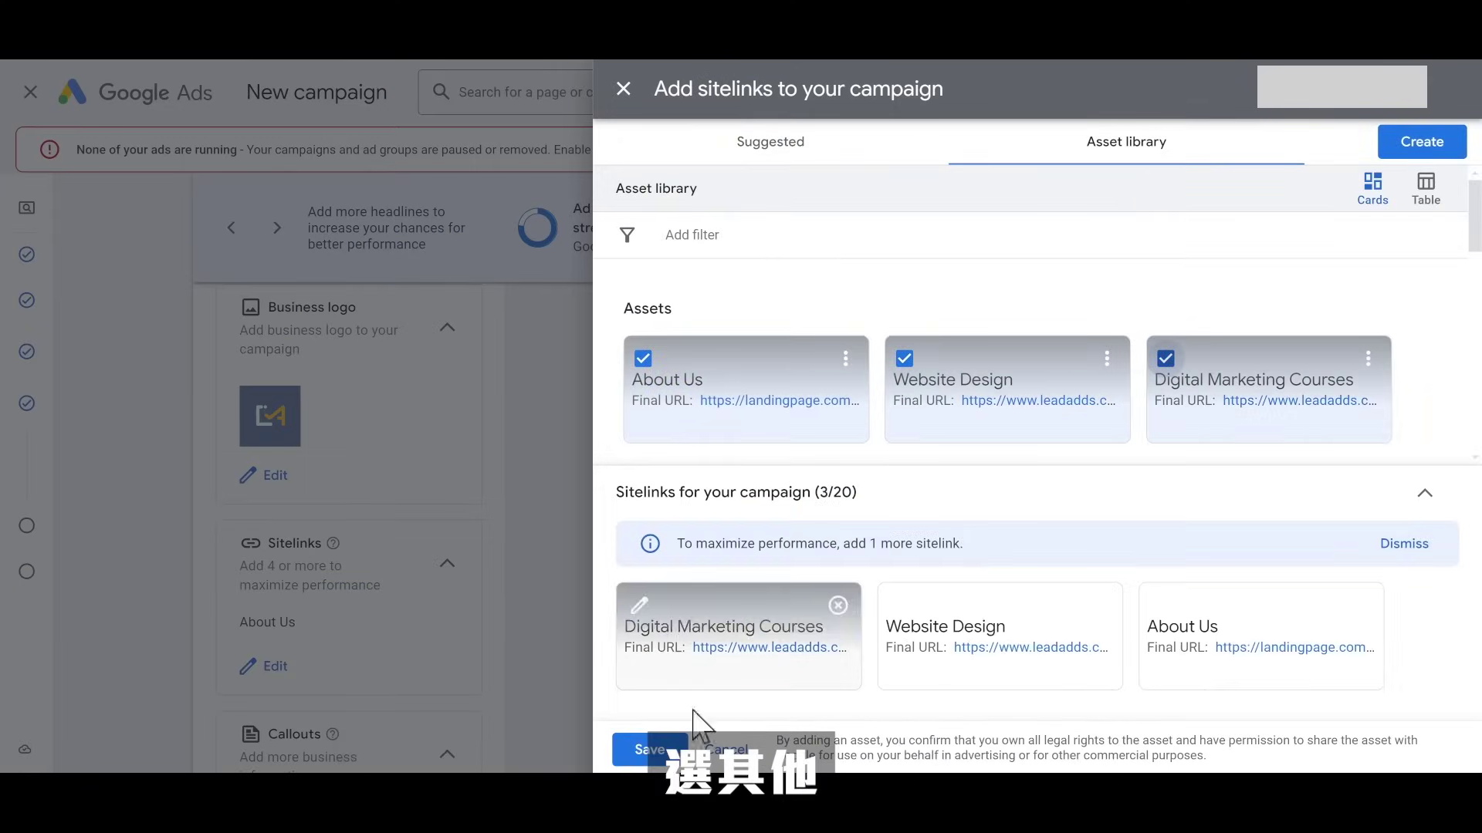
click(647, 747)
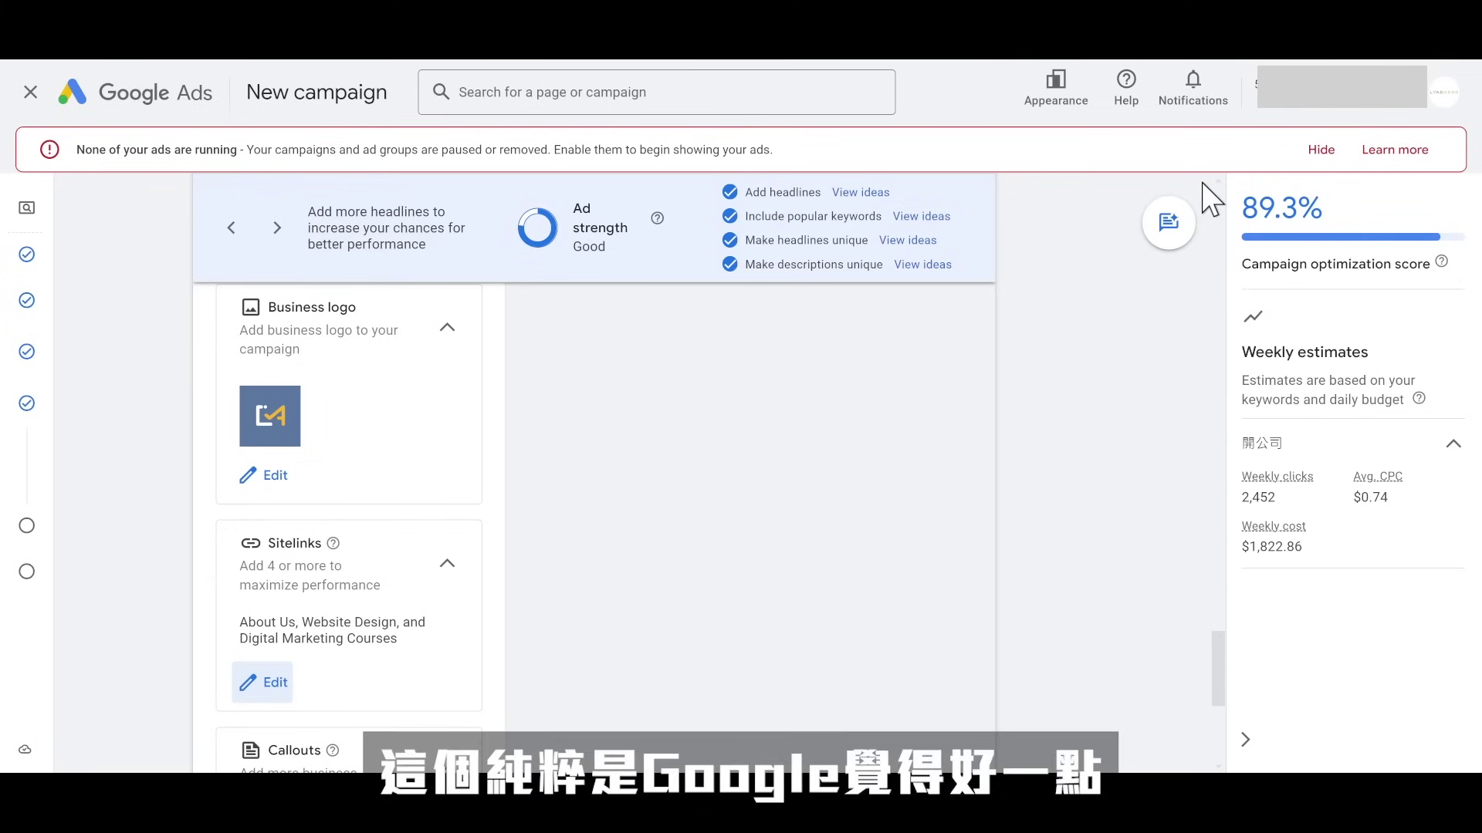
Step: Finish editing the responsive search ad and continue from keywords and ads to the campaign budget
scroll(463, 438, down, 5)
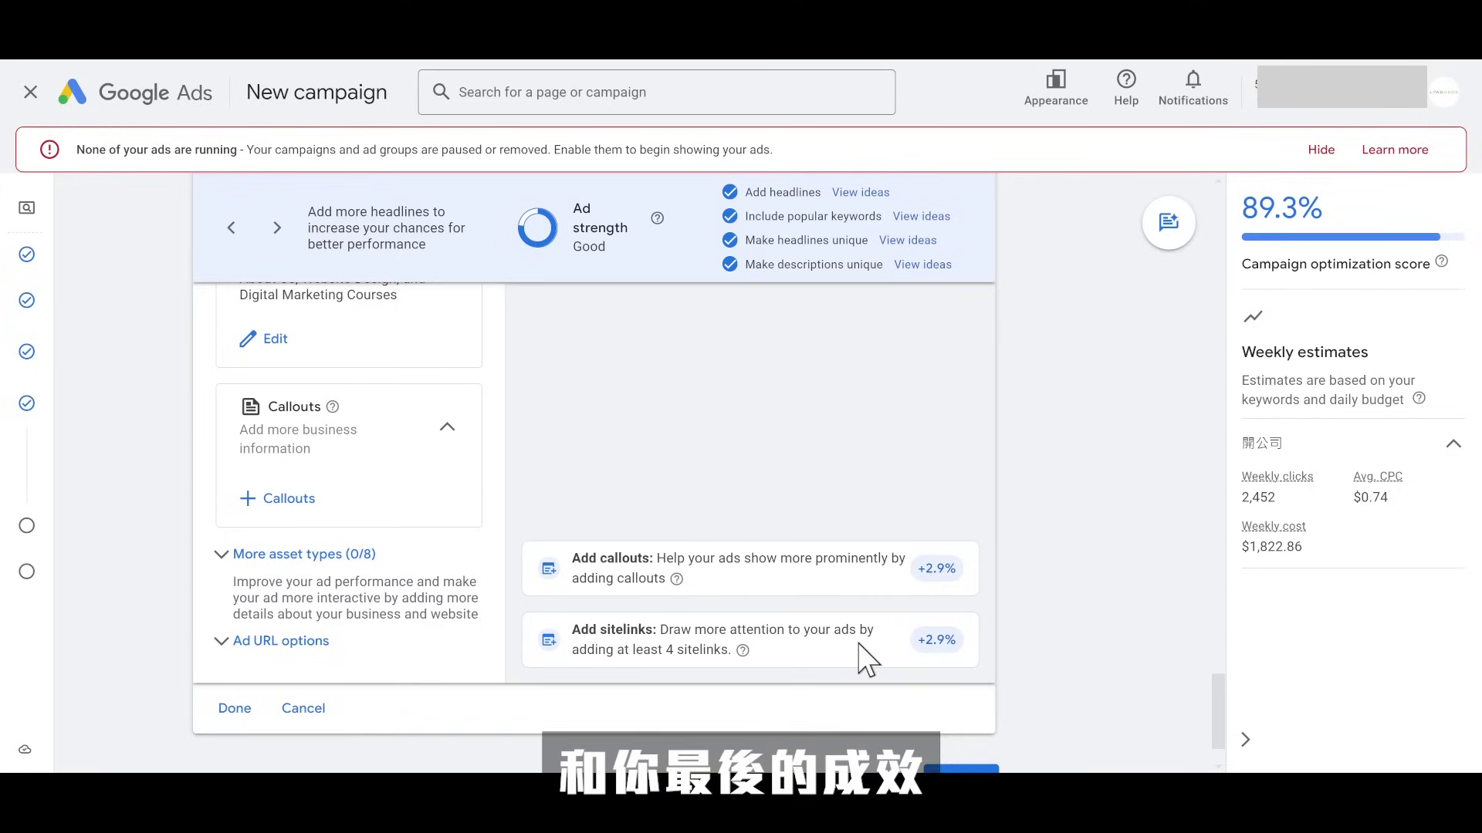
click(225, 706)
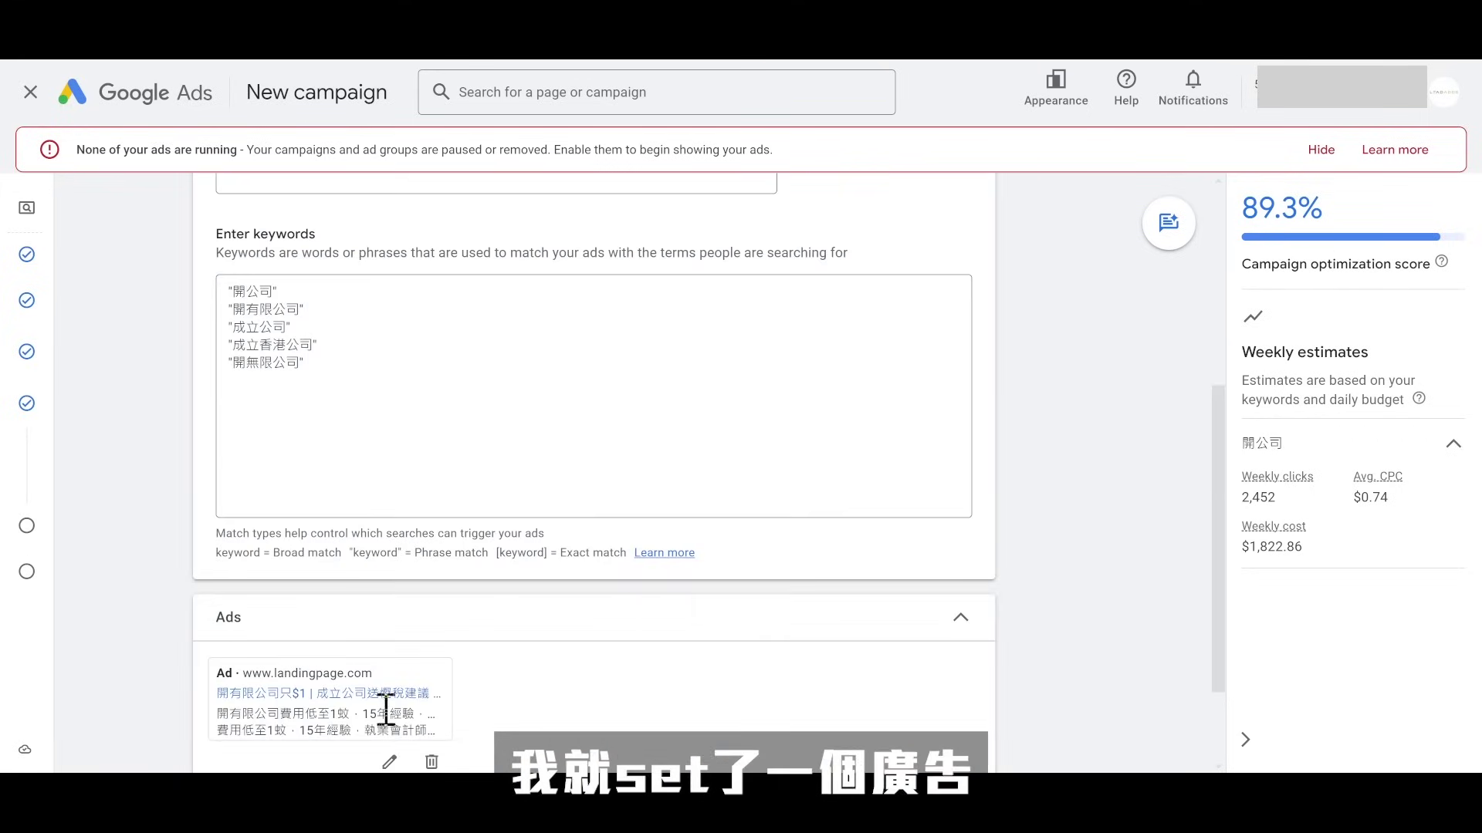
scroll(386, 710, down, 2)
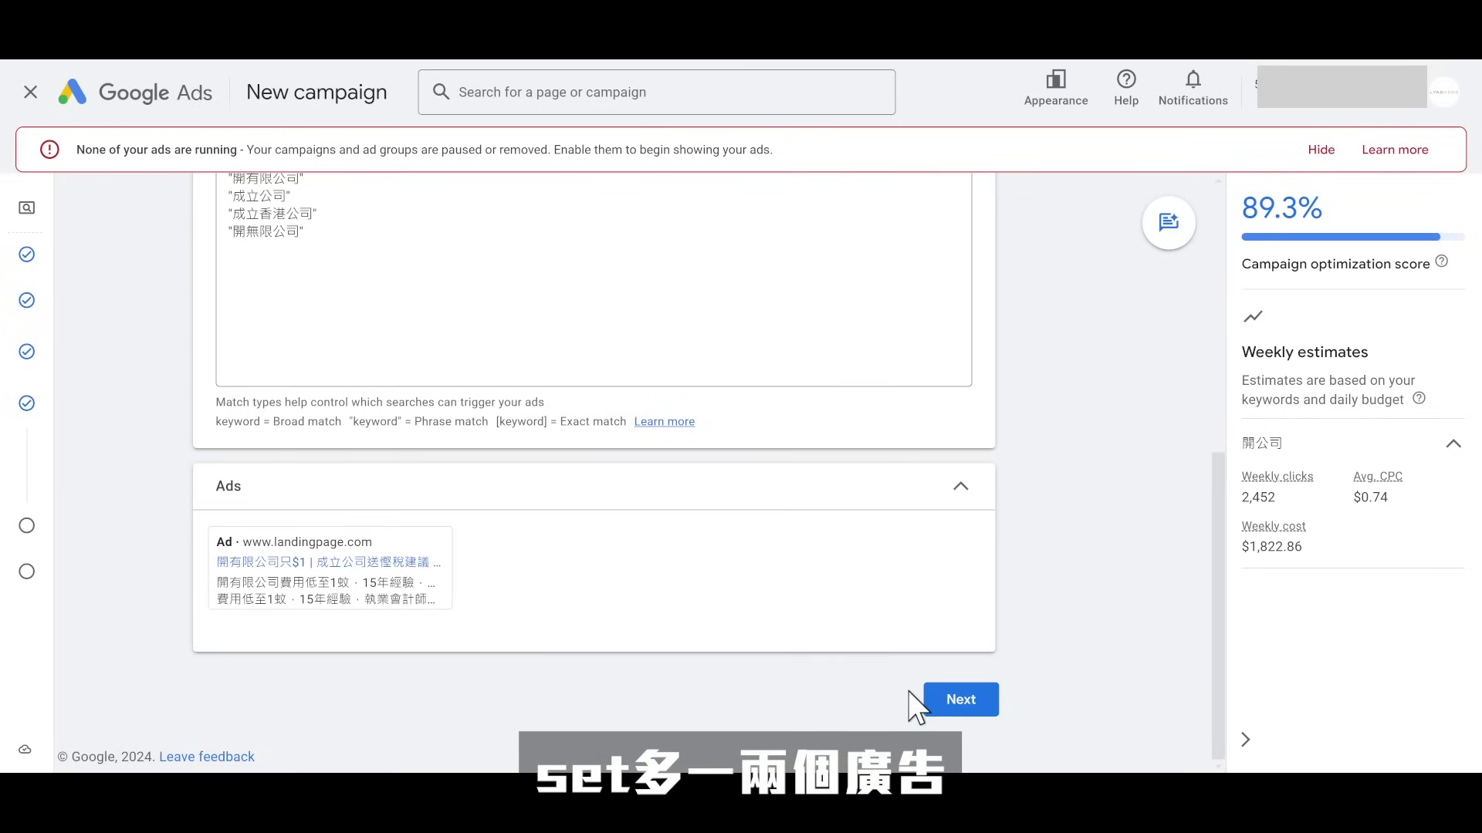
click(960, 700)
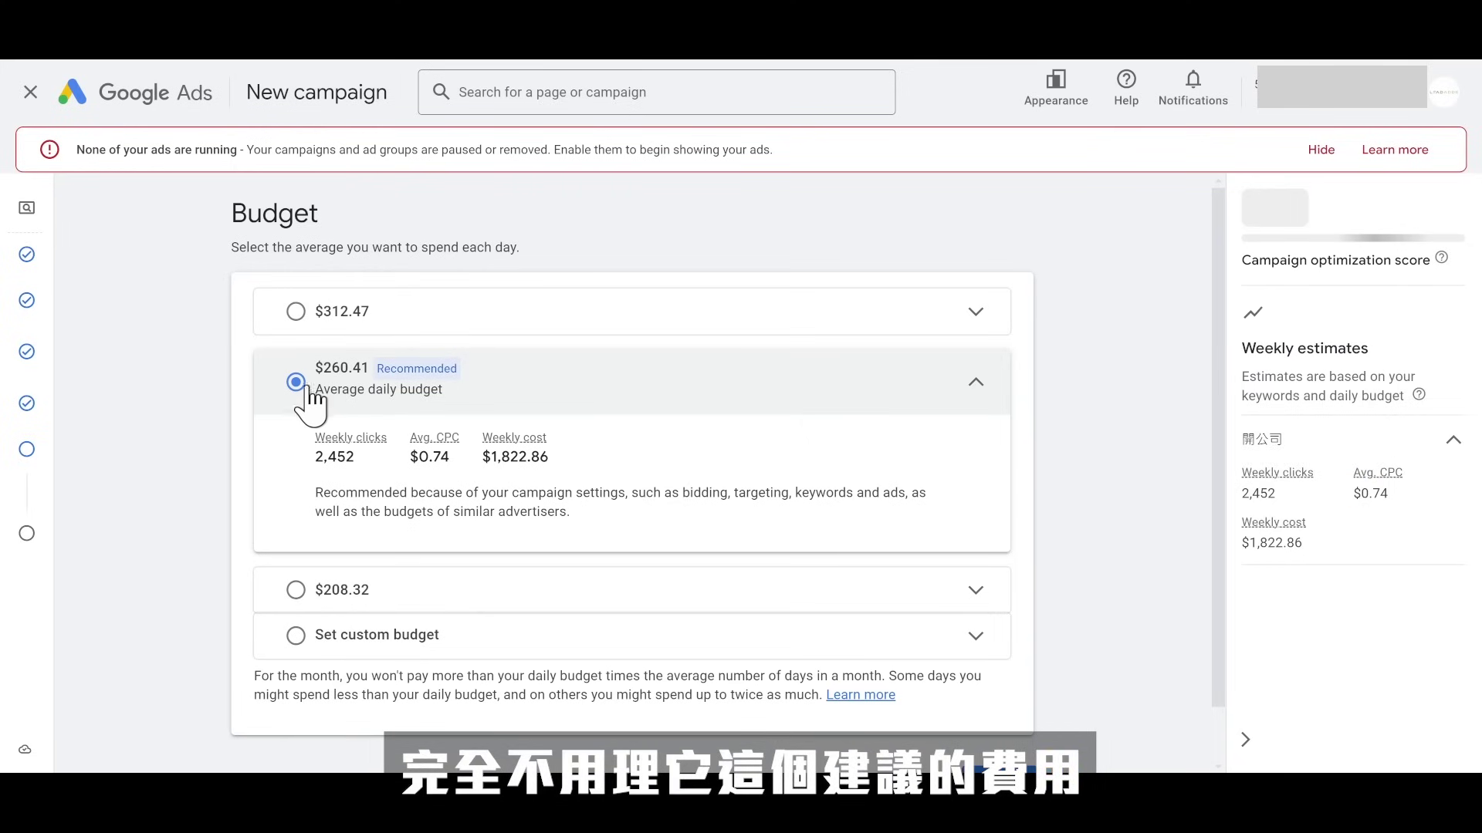
Step: Set a custom average daily budget of $0.01 for the campaign and continue to the review page
click(975, 656)
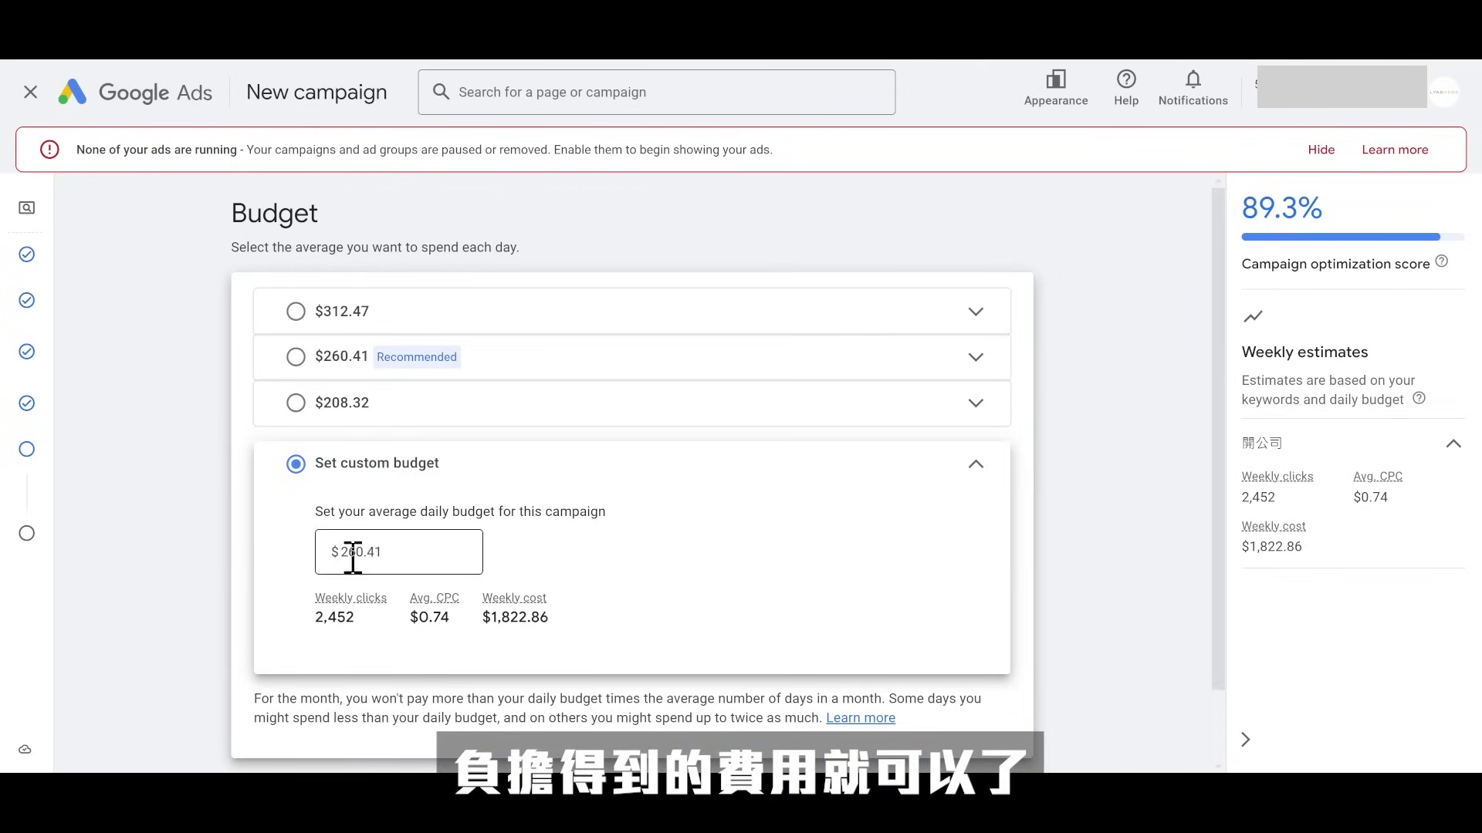
drag(342, 552, 356, 552)
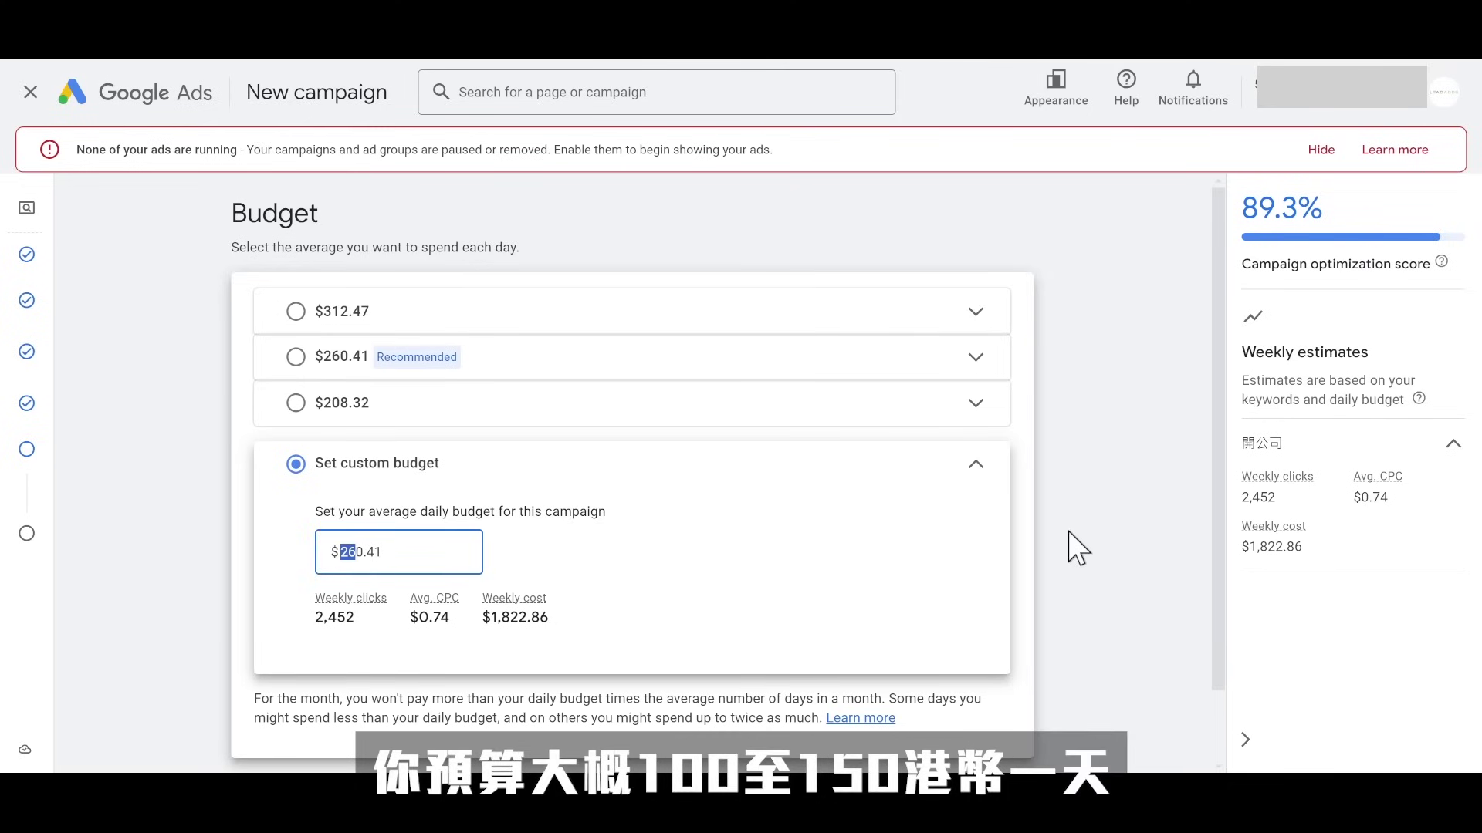
text(1)
key(BackSpace)
key(BackSpace)
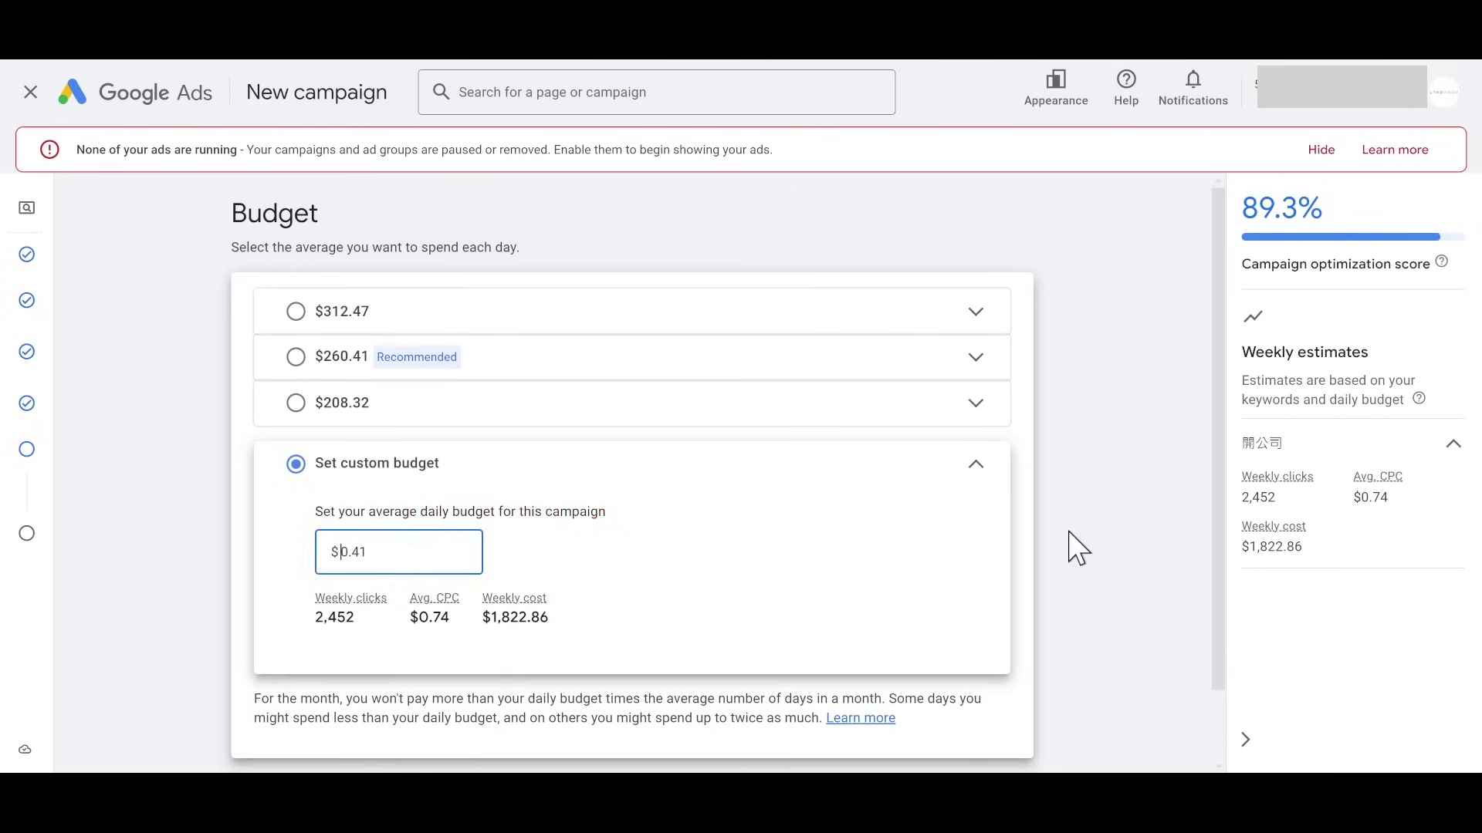
text(10)
key(Delete)
key(Delete)
key(Delete)
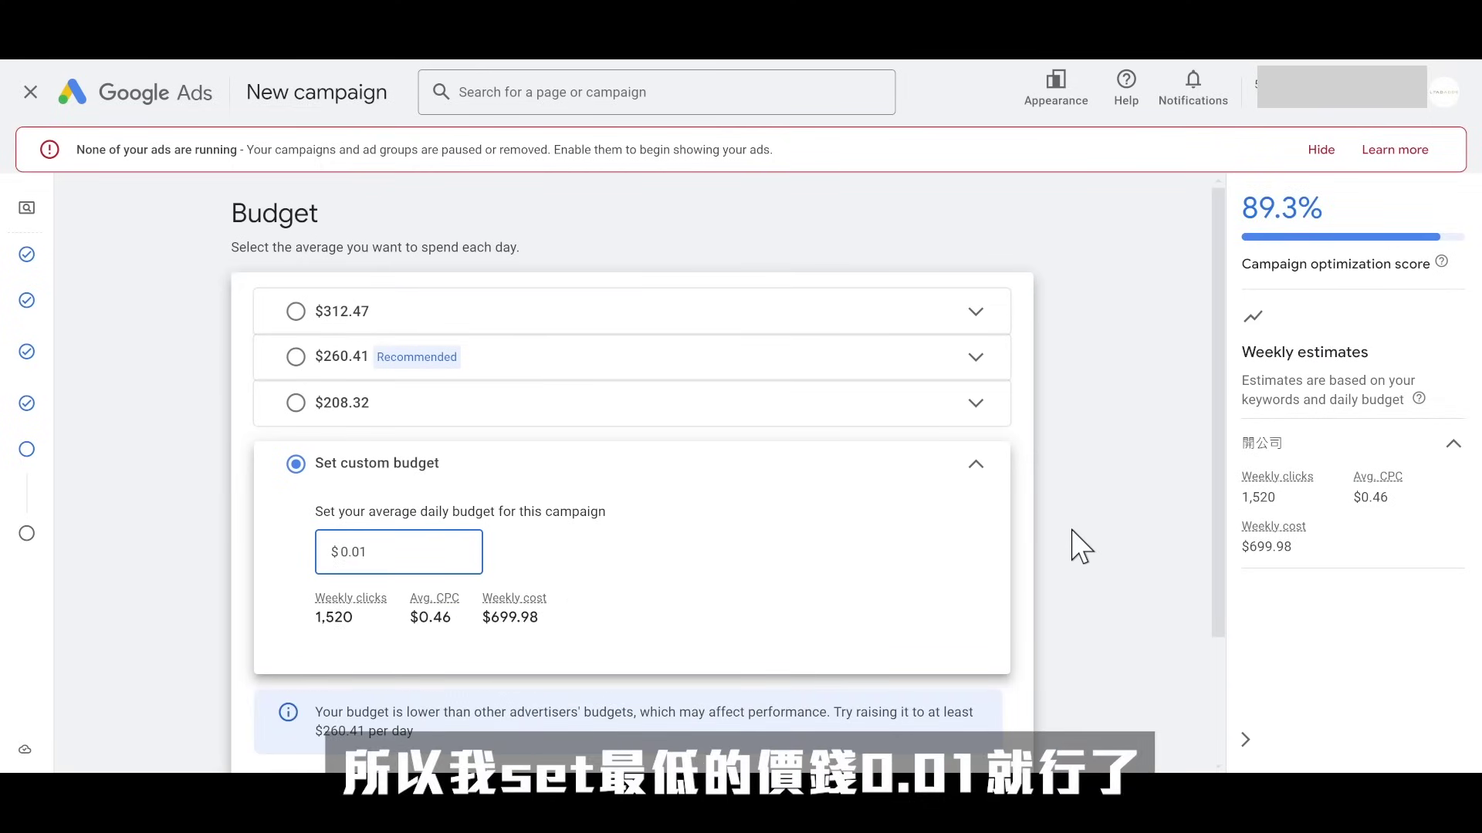
scroll(1069, 541, down, 2)
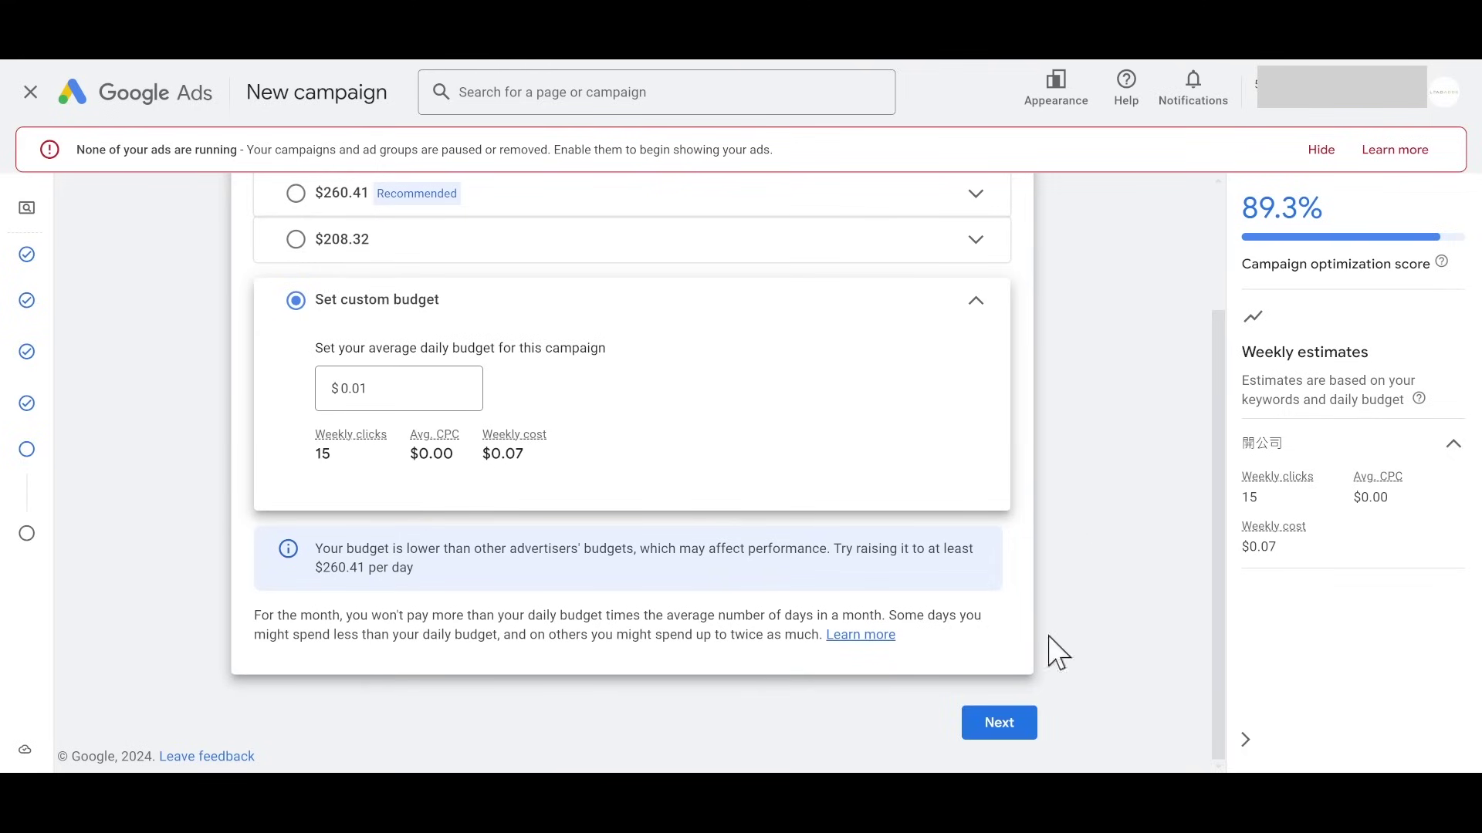
click(997, 723)
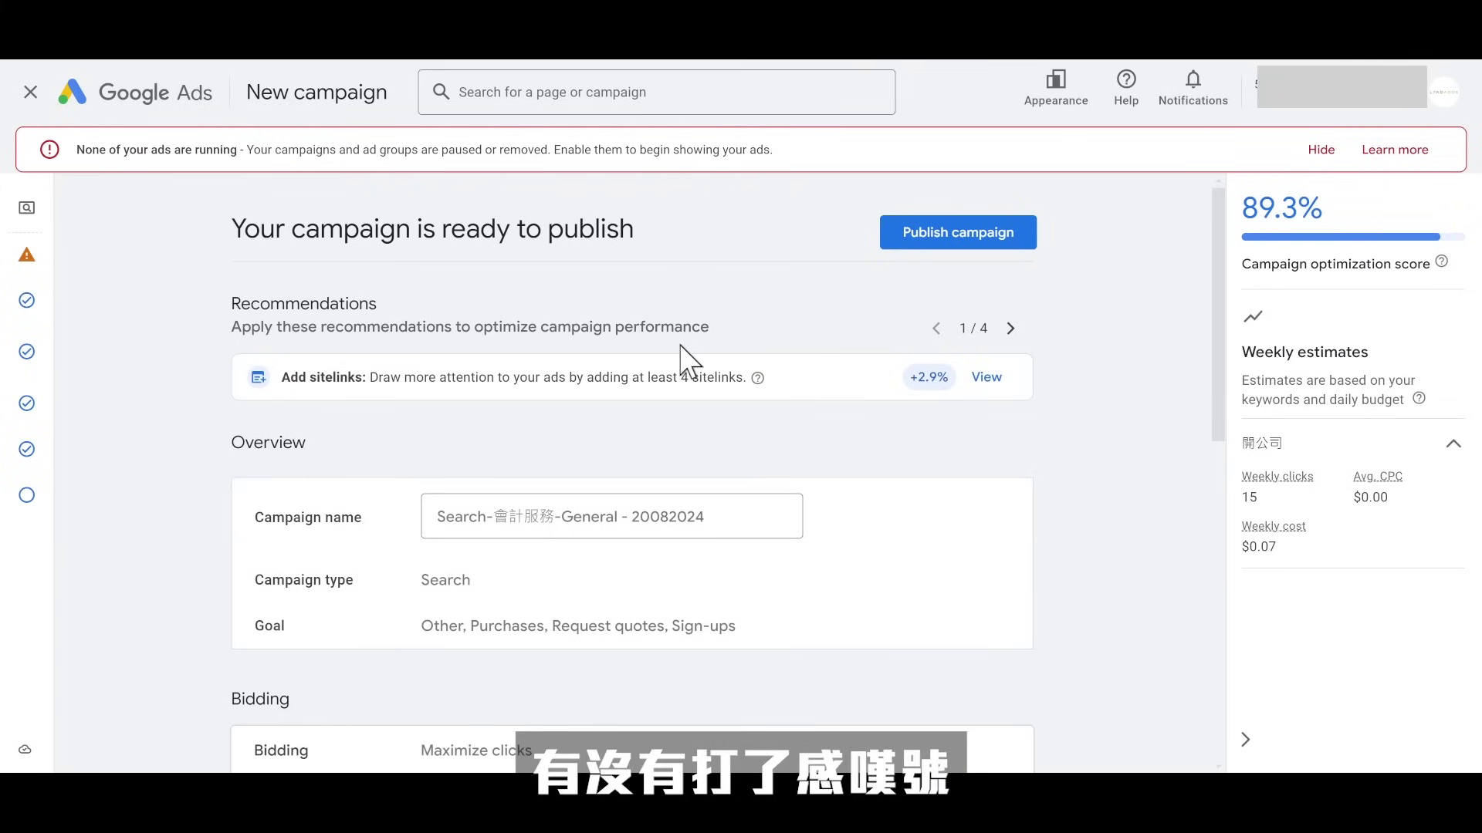
Step: Review the campaign summary, publish the campaign and leave the Google tag setup without configuring conversion measurement
scroll(683, 362, down, 10)
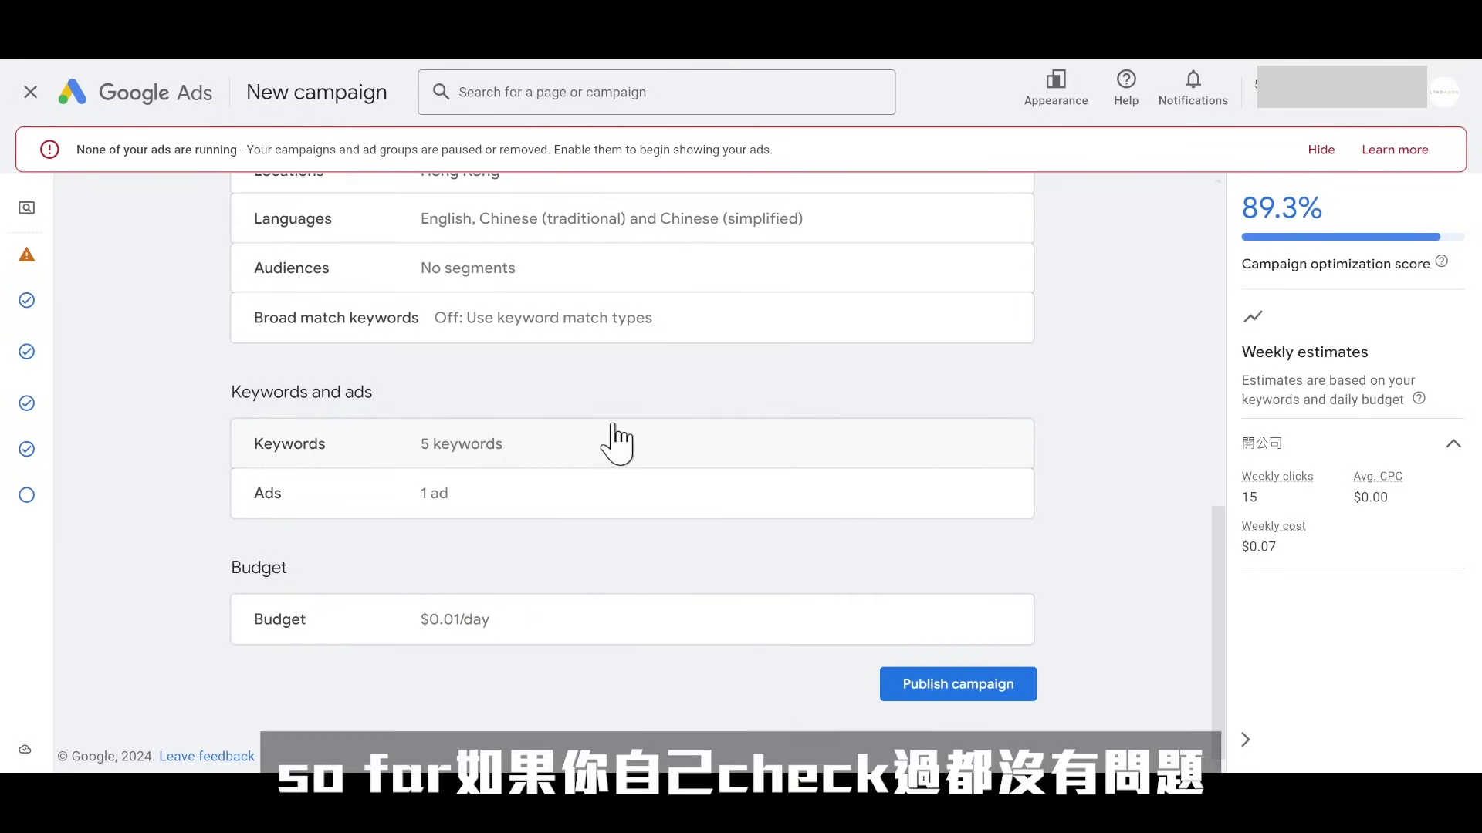
click(938, 687)
scroll(968, 398, down, 3)
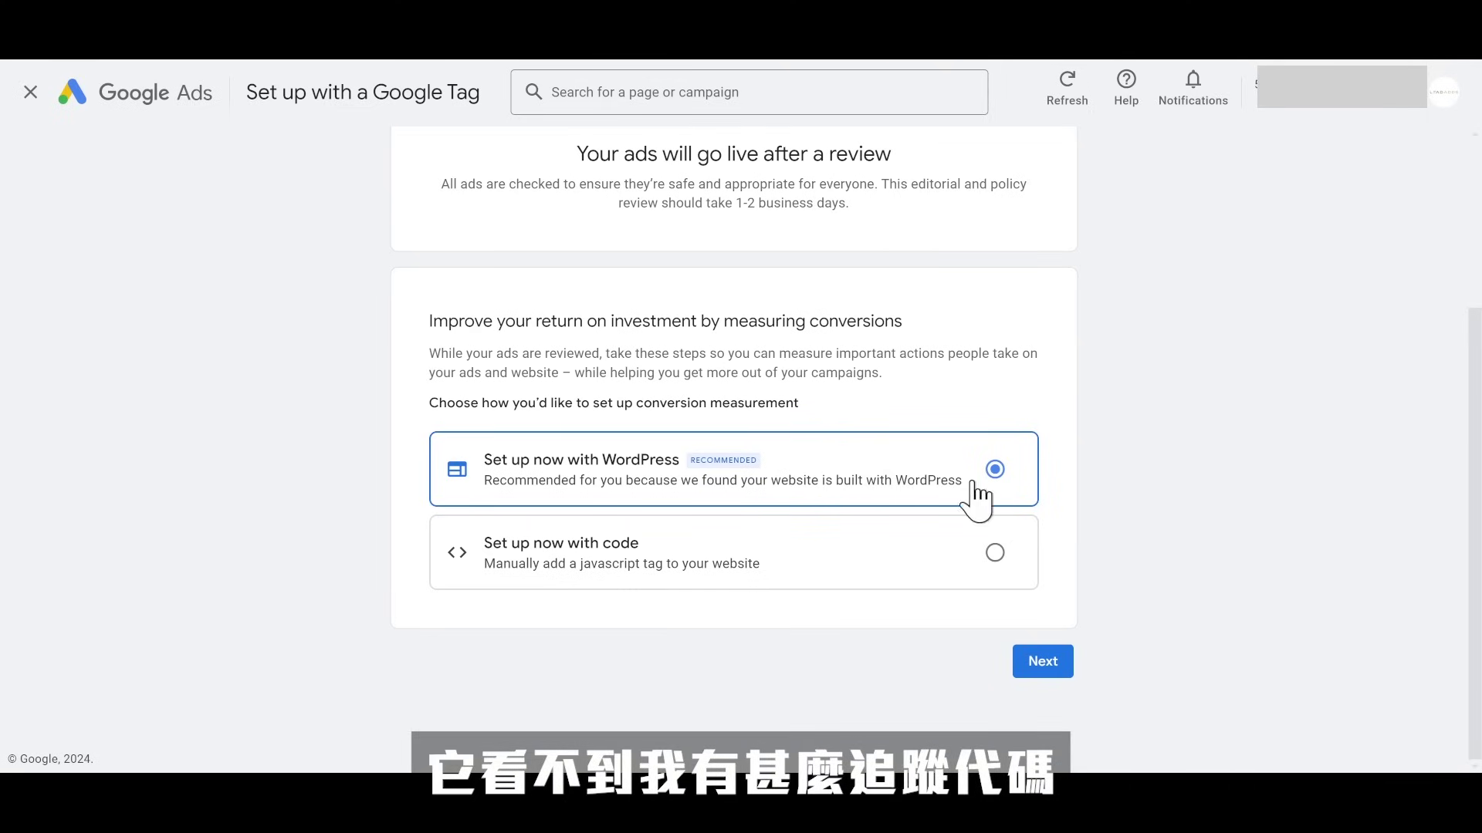
click(29, 97)
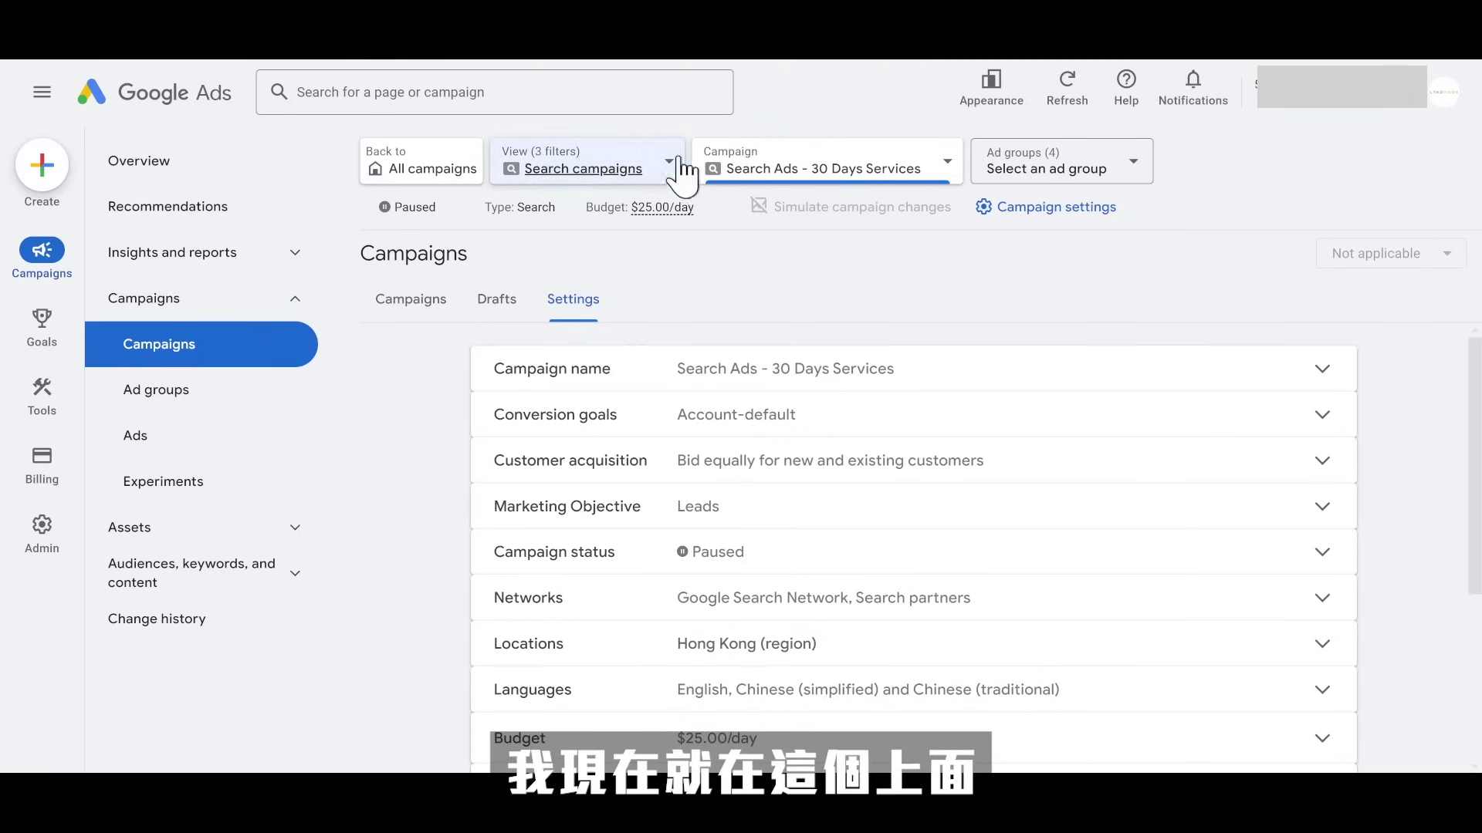
Step: Reload the campaign page to update the campaign list and select Search-會計服務-General - 20082024
click(892, 171)
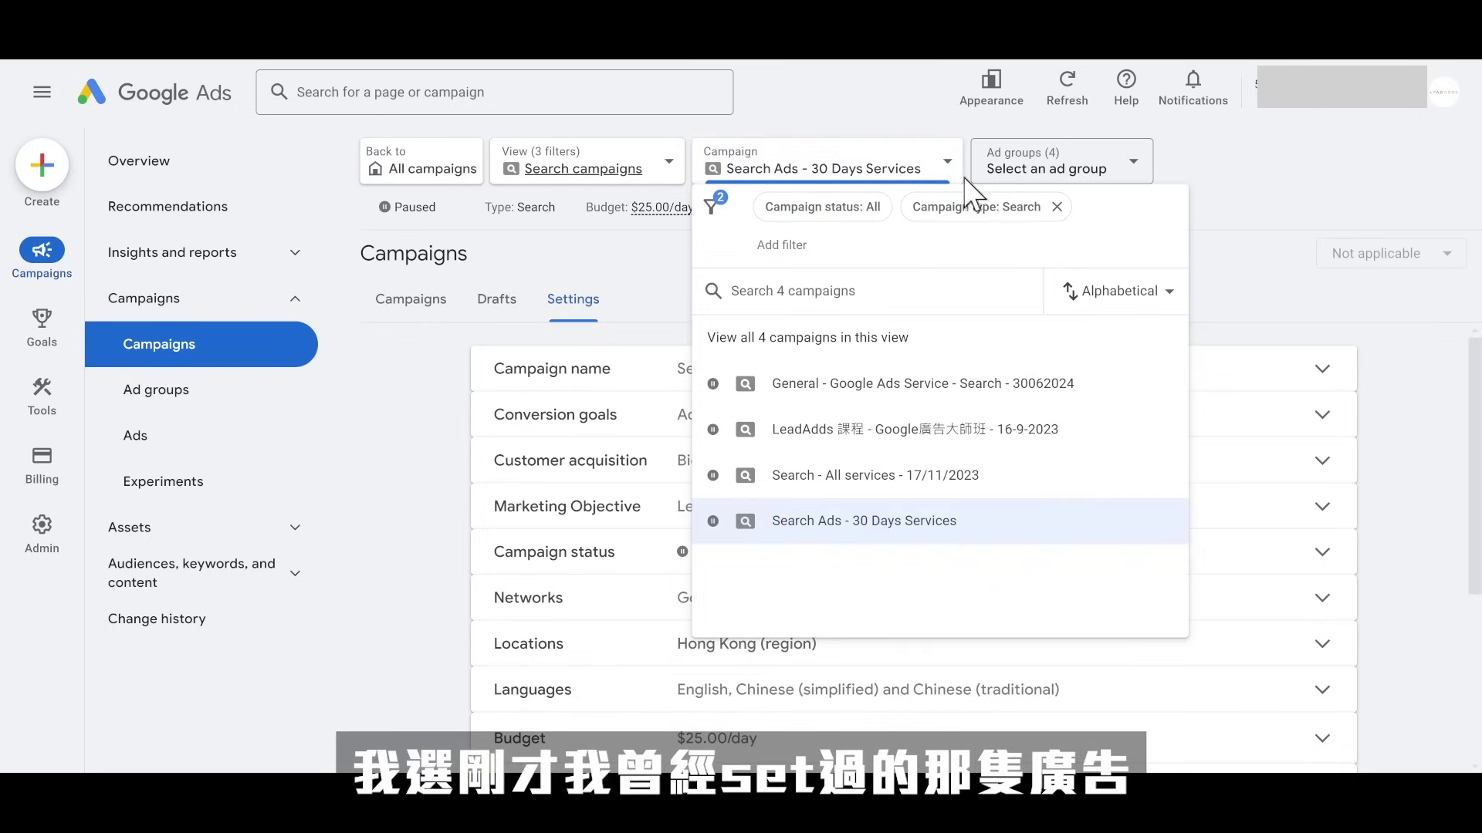
click(627, 165)
click(837, 163)
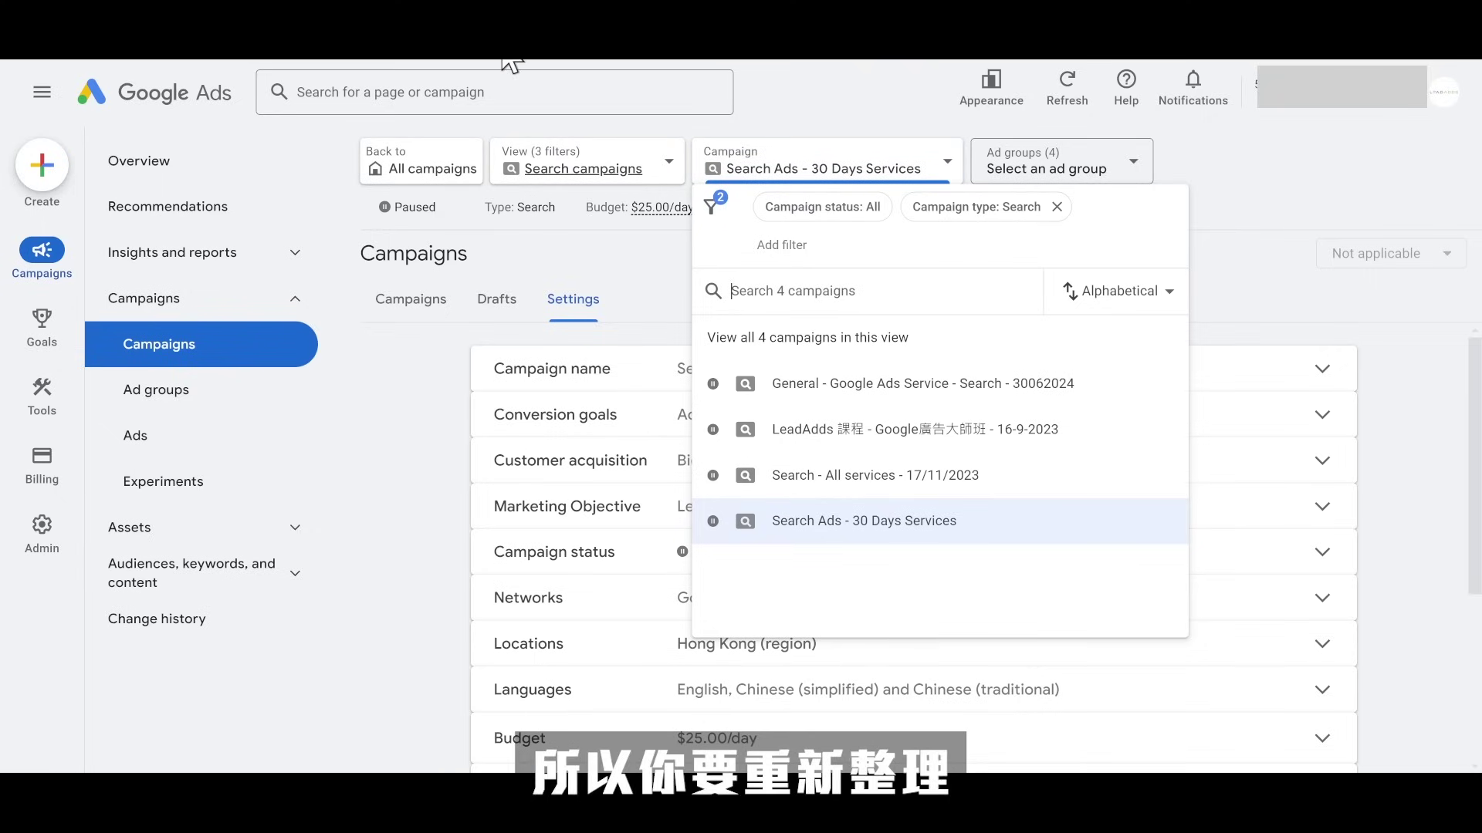
click(450, 337)
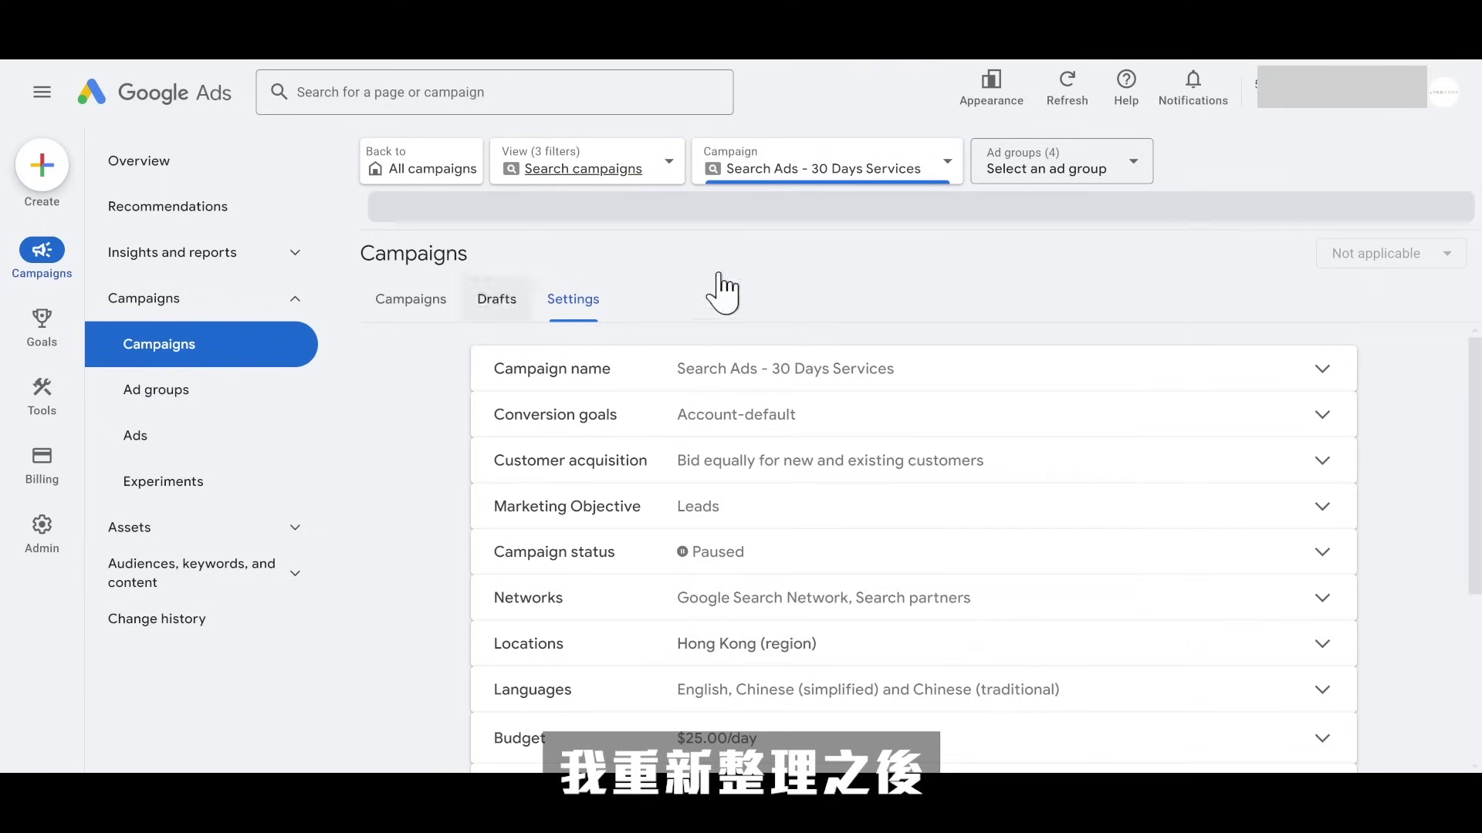
click(805, 179)
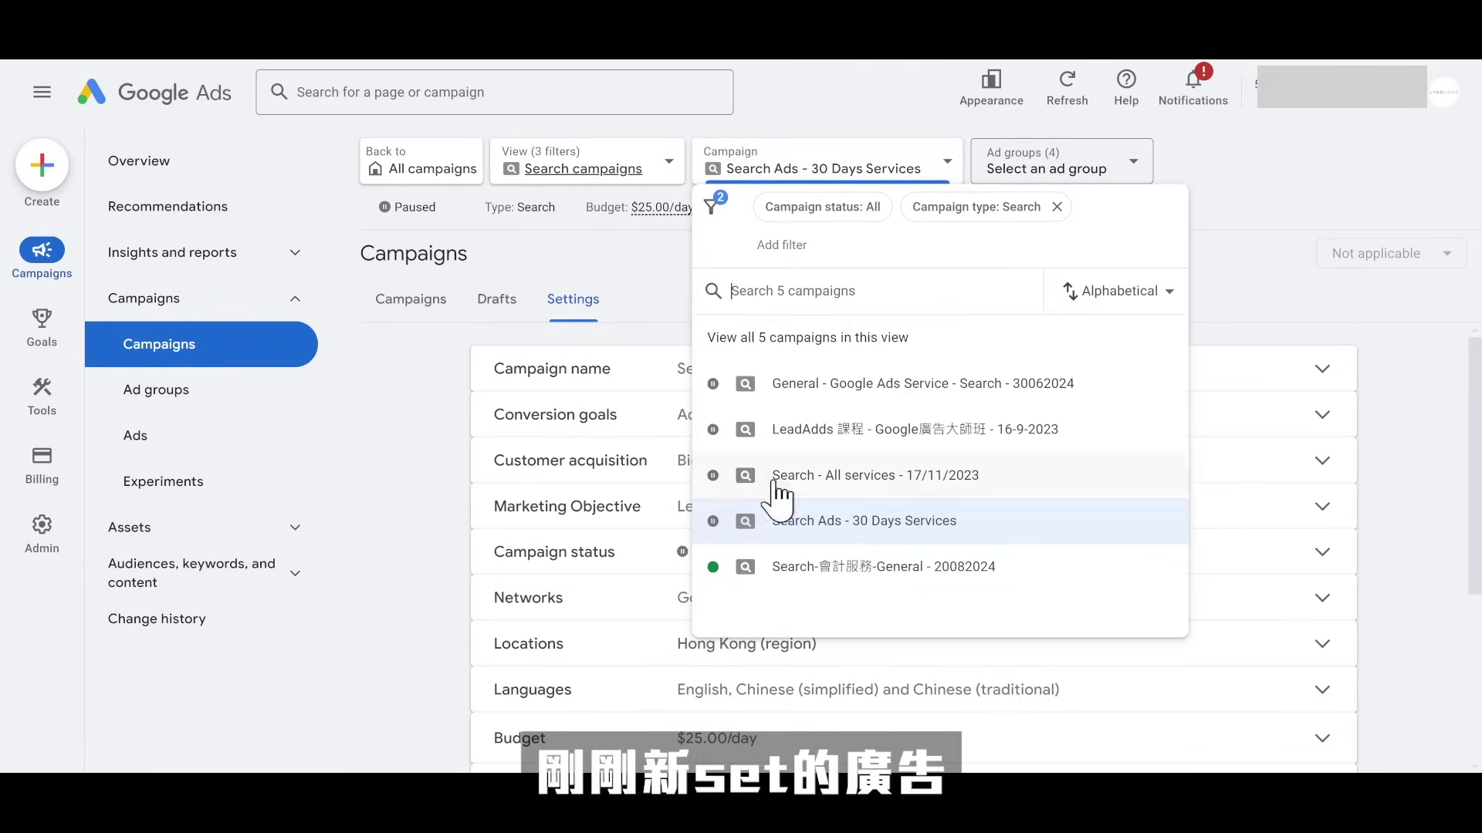
click(806, 571)
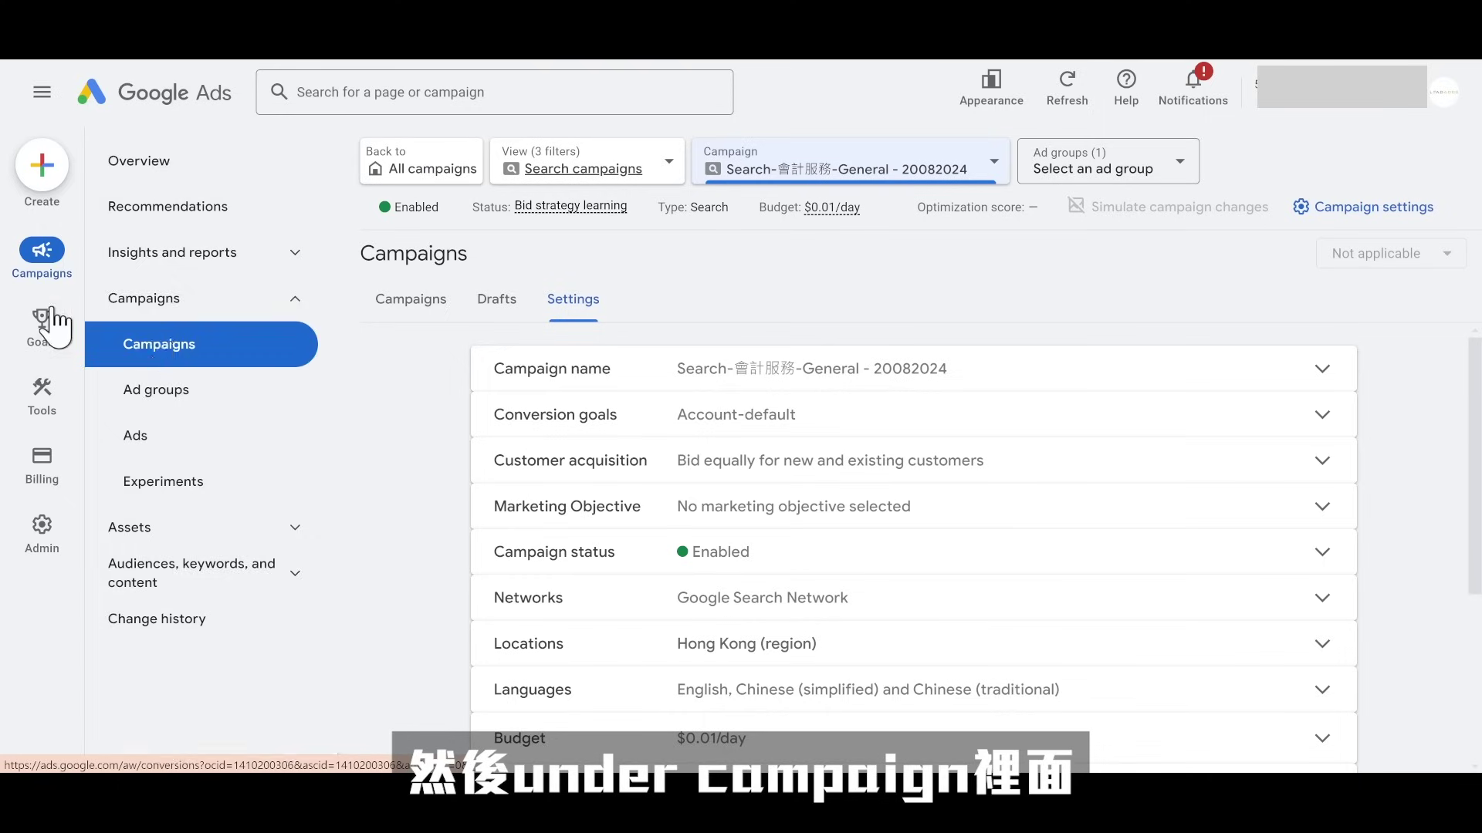
Step: View the new campaign's ad groups and ads and open its status options from the Ads view
click(159, 393)
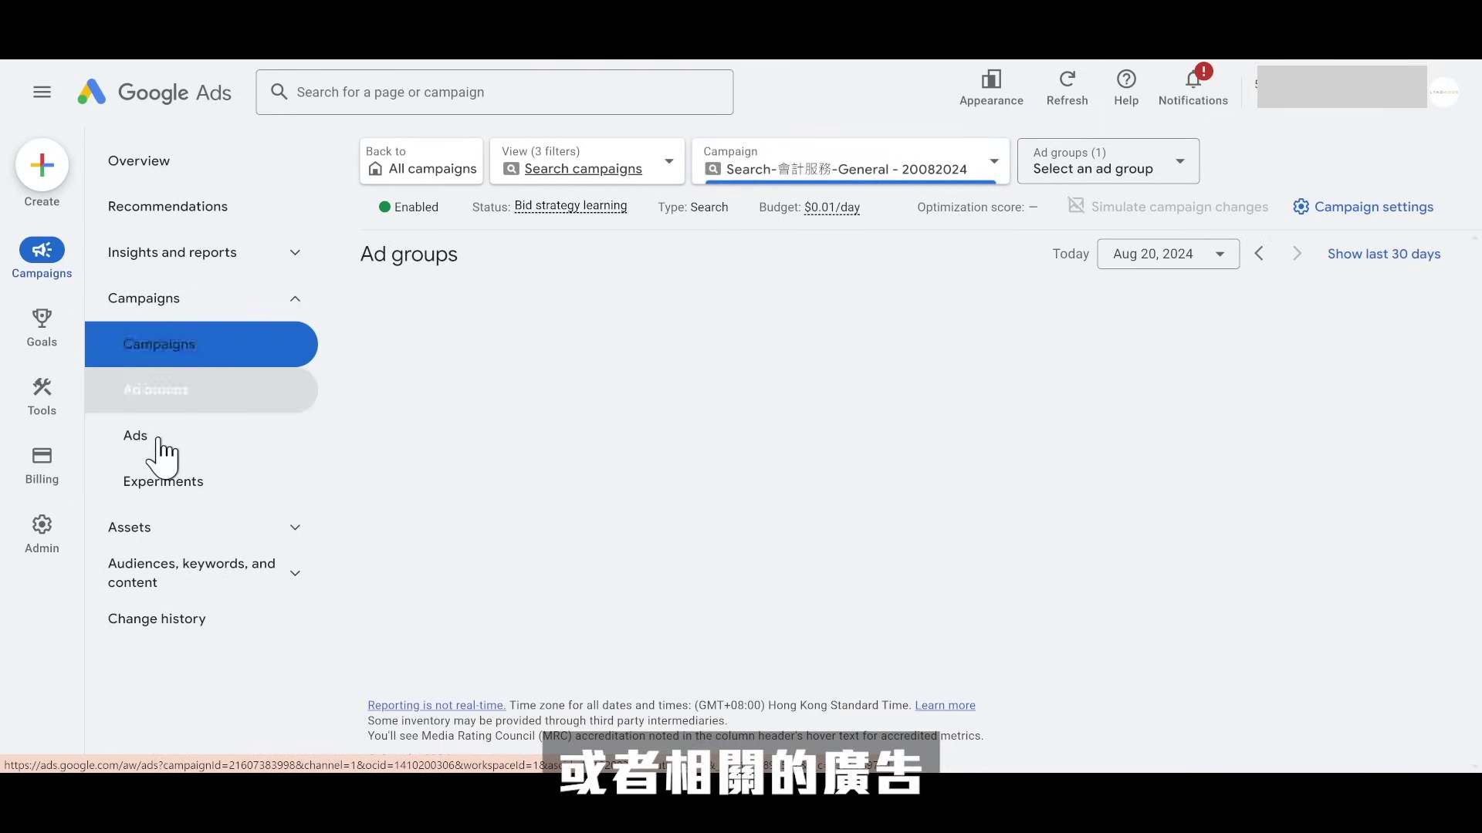
click(161, 453)
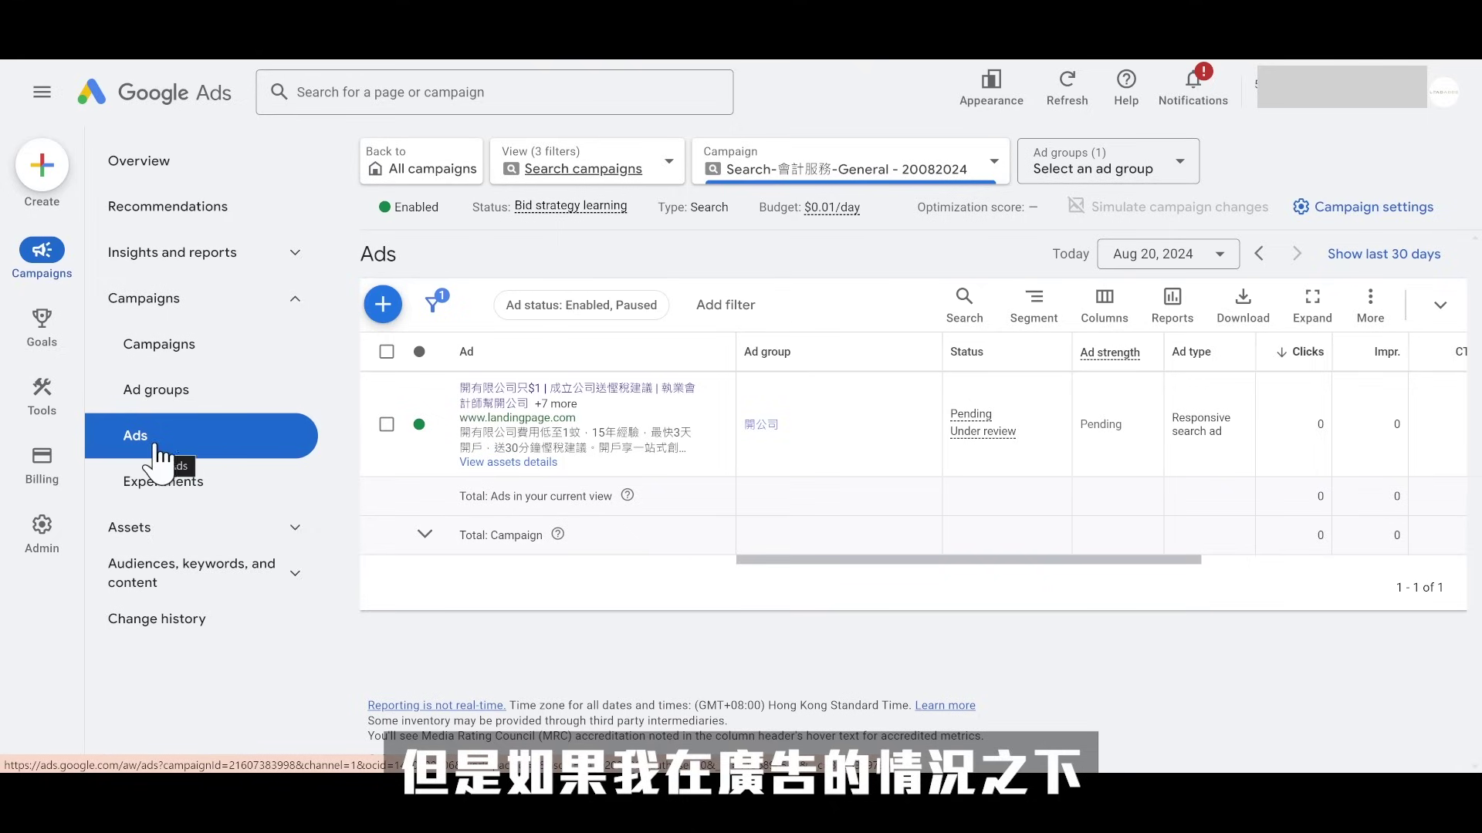
click(435, 210)
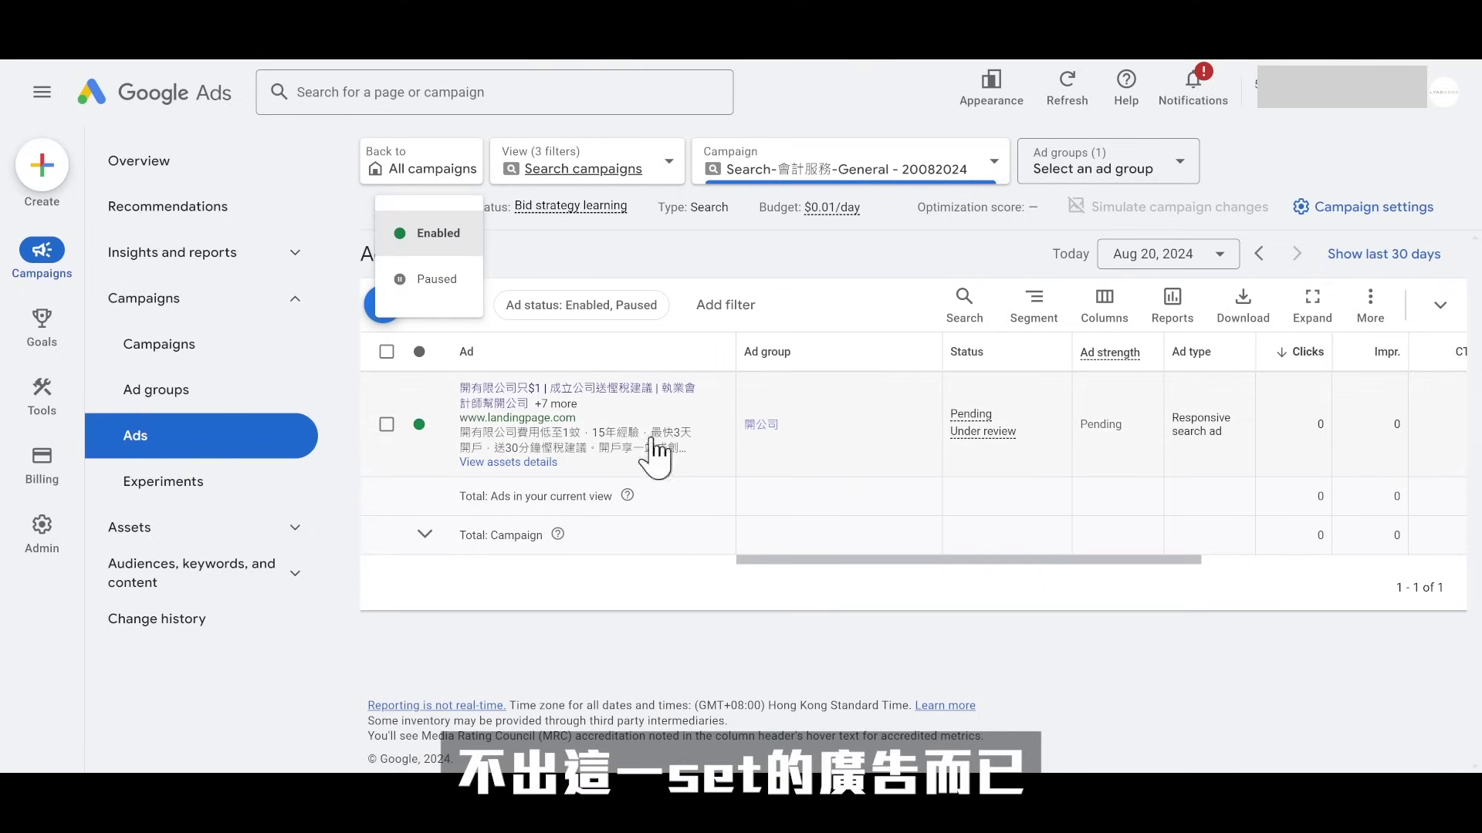
Step: Return to the campaign-level view and set the status of Search-會計服務-General - 20082024 to Paused
click(165, 363)
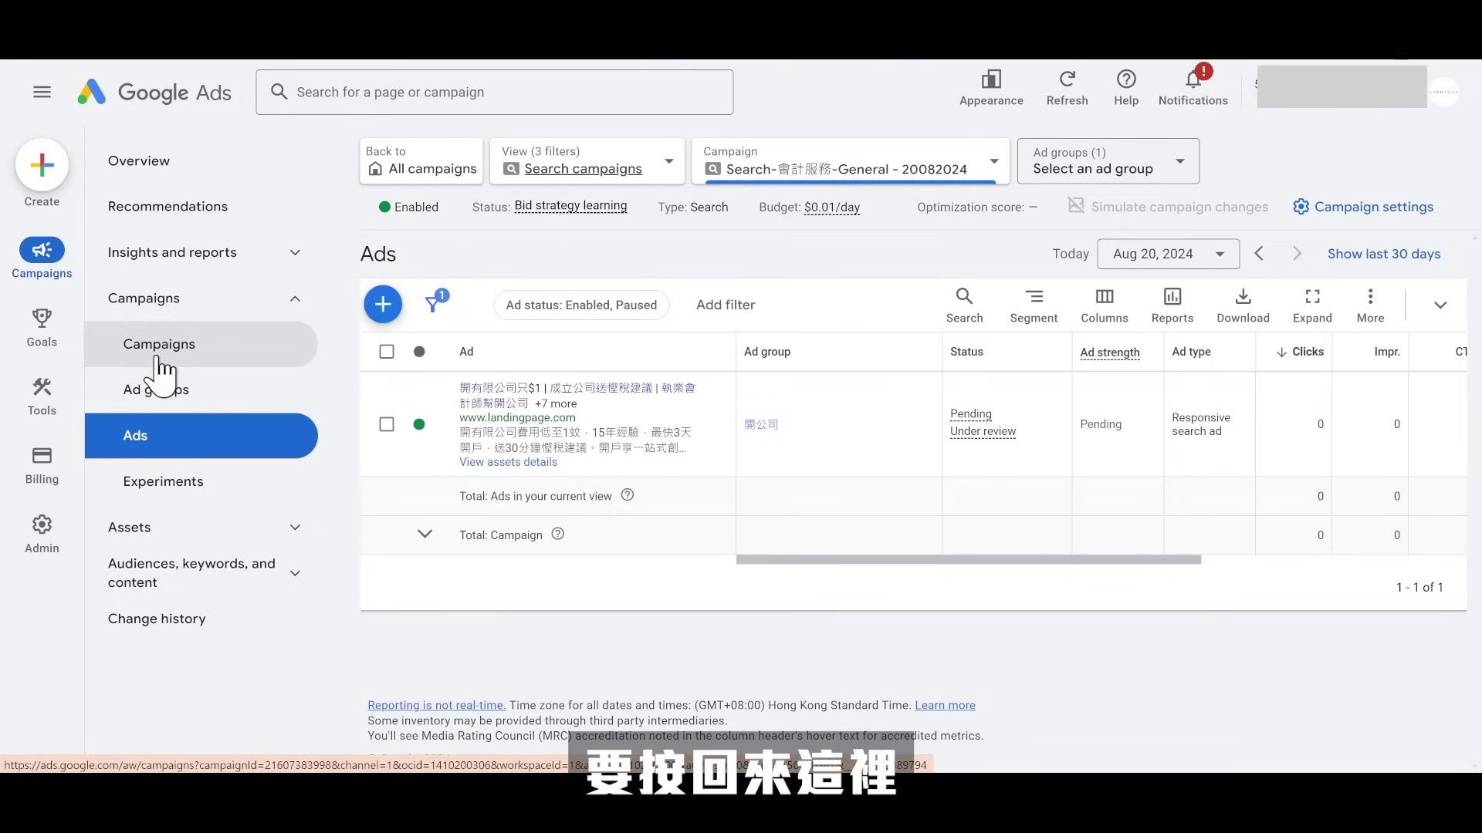
click(408, 207)
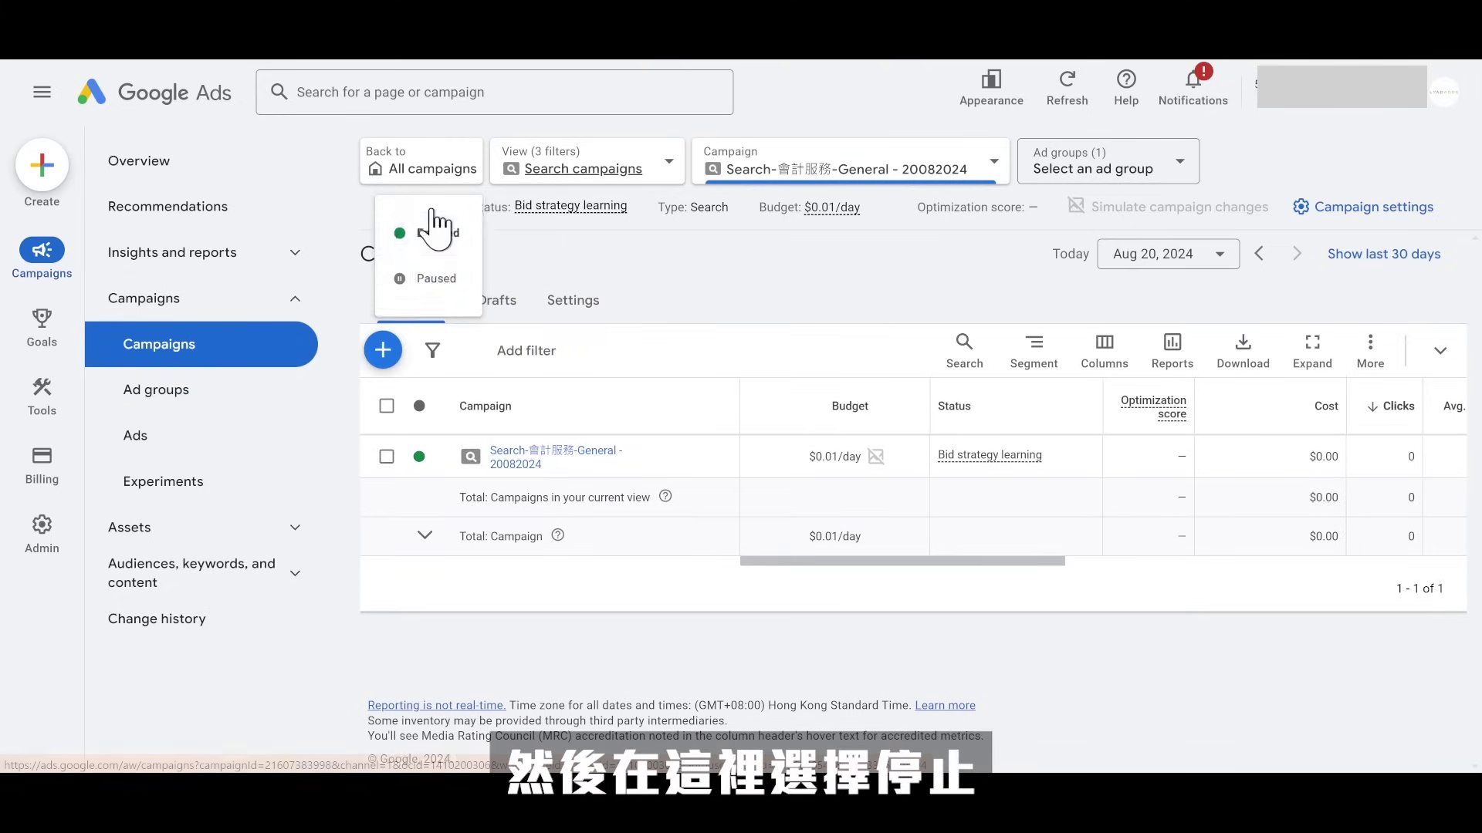
click(420, 283)
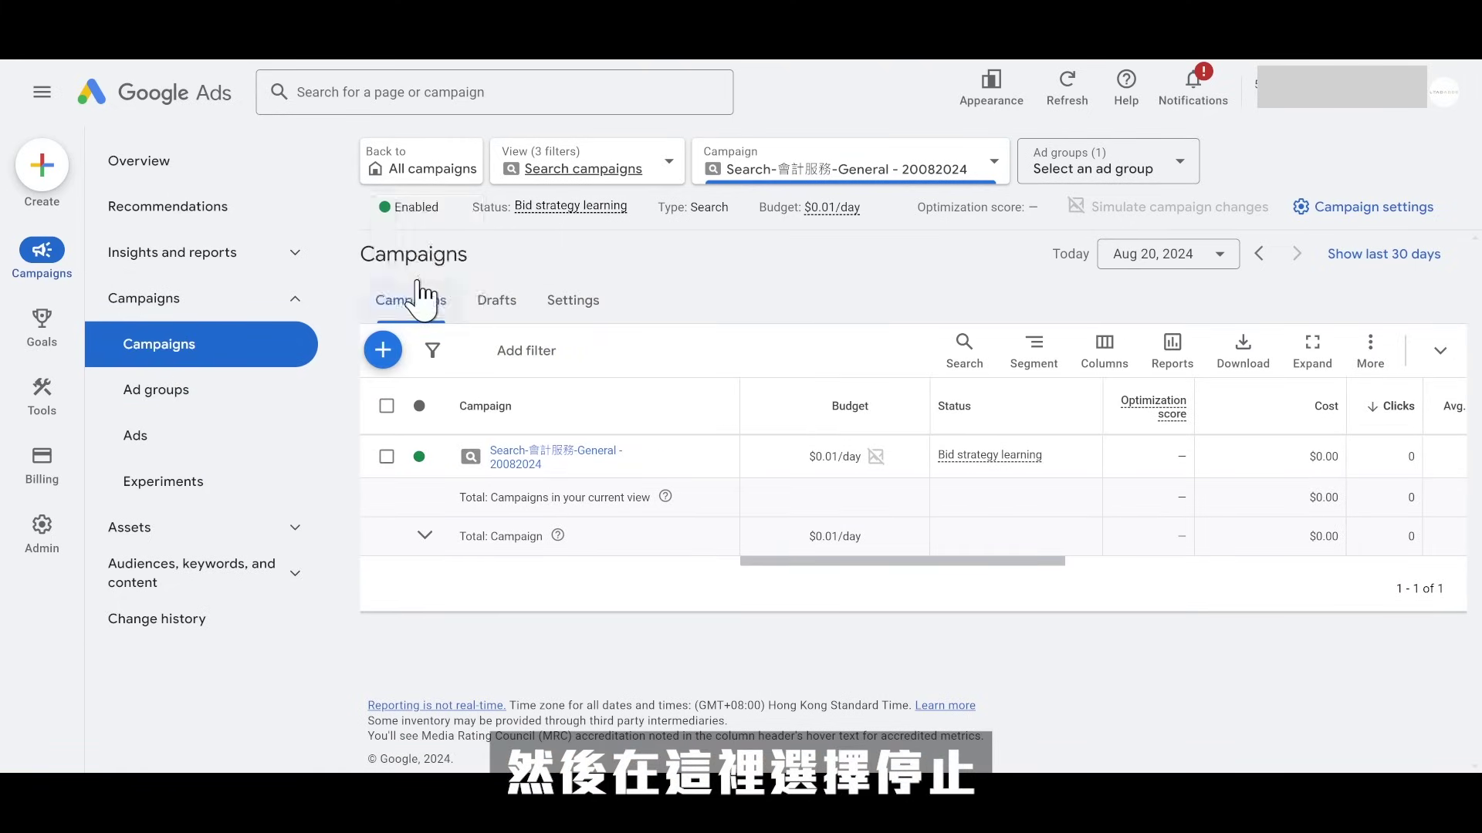